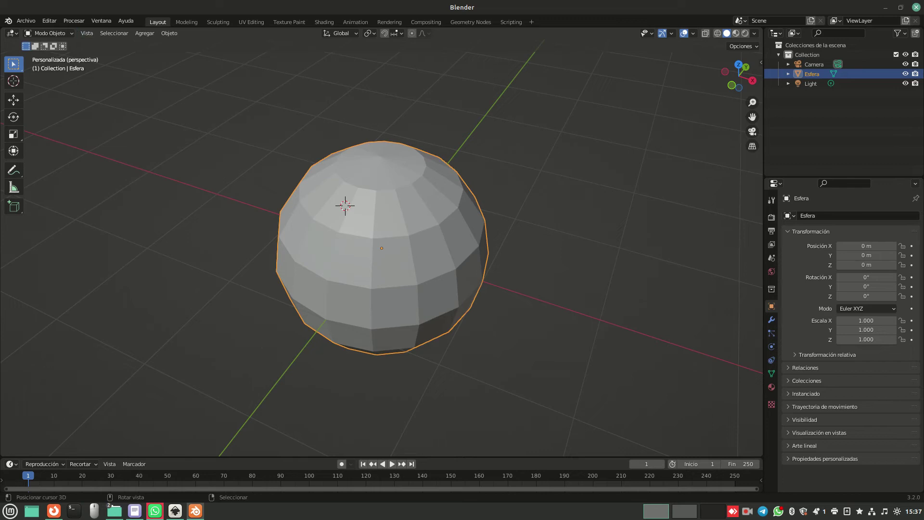
Switch the sphere to edge editing and select the first meridian edge loop running from pole to pole.
left_click(57, 55)
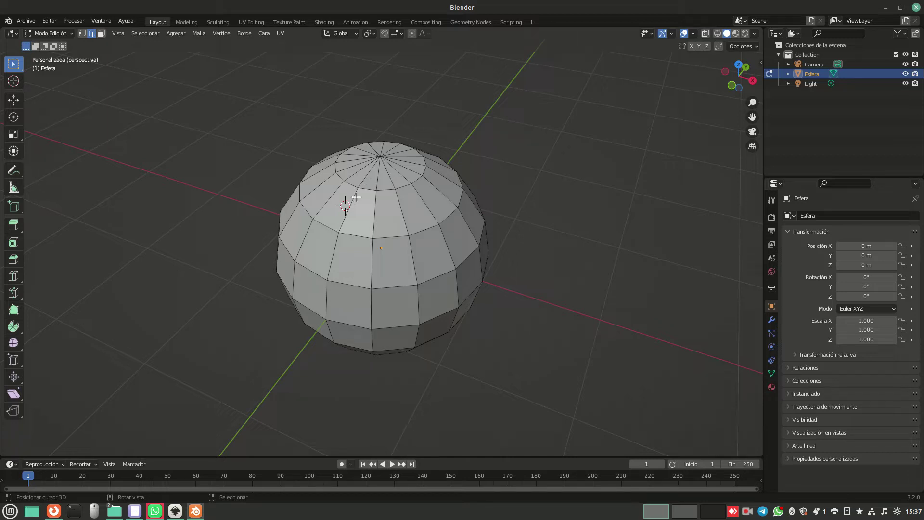
left_click(327, 304, "alt+shift")
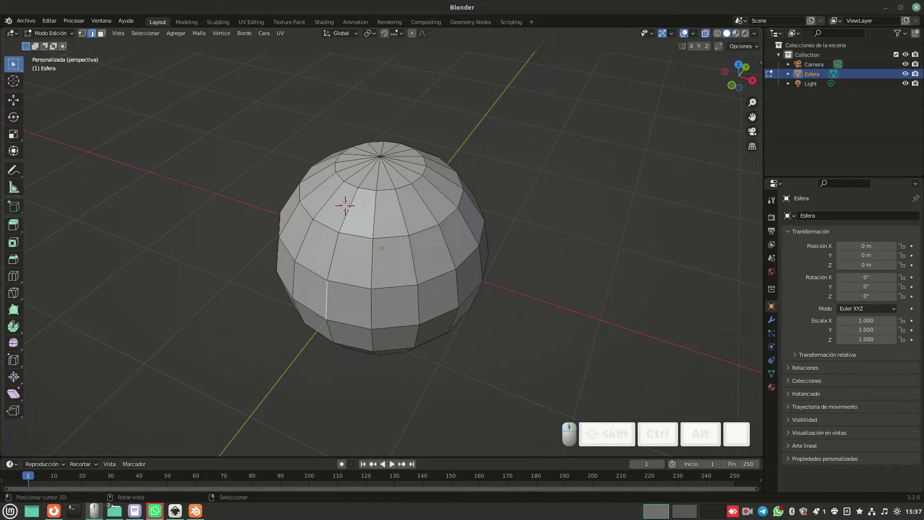
key("alt+z")
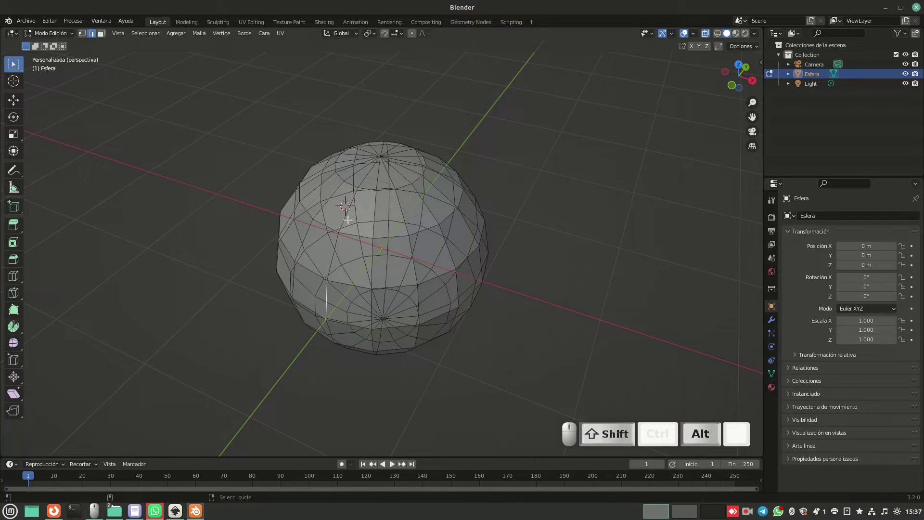
left_click(363, 180, "alt+shift")
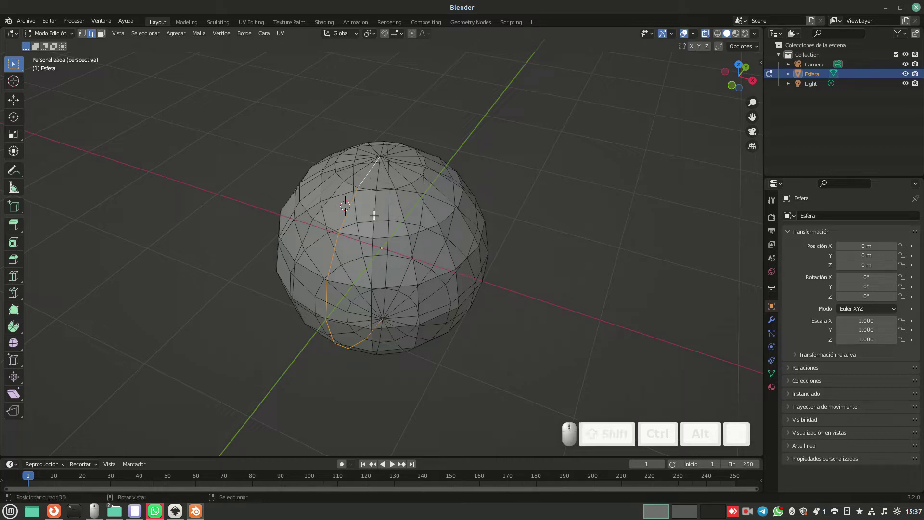
left_click(377, 180, "shift")
left_click(705, 34)
middle_click_drag(501, 240, 494, 237)
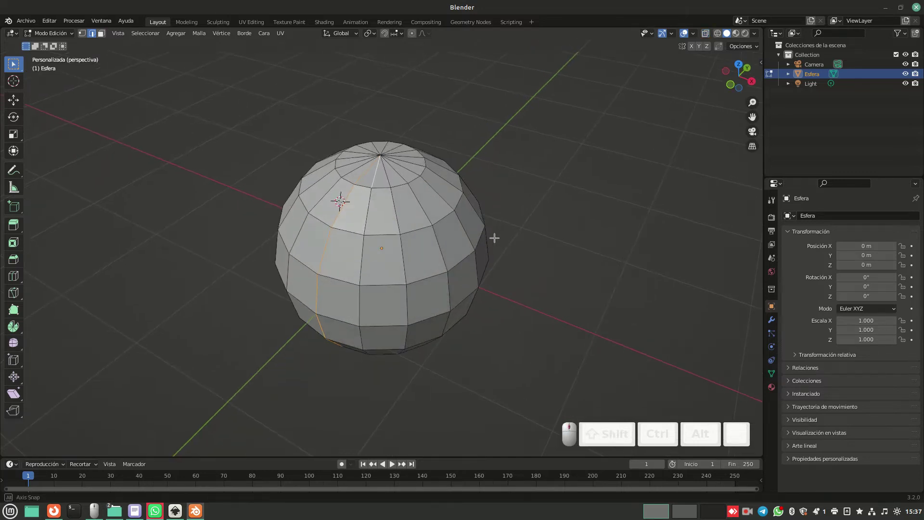
Add the neighbouring meridian edge loops to the selection, one by one, until half of the sphere is covered.
left_click(360, 257, "alt+shift")
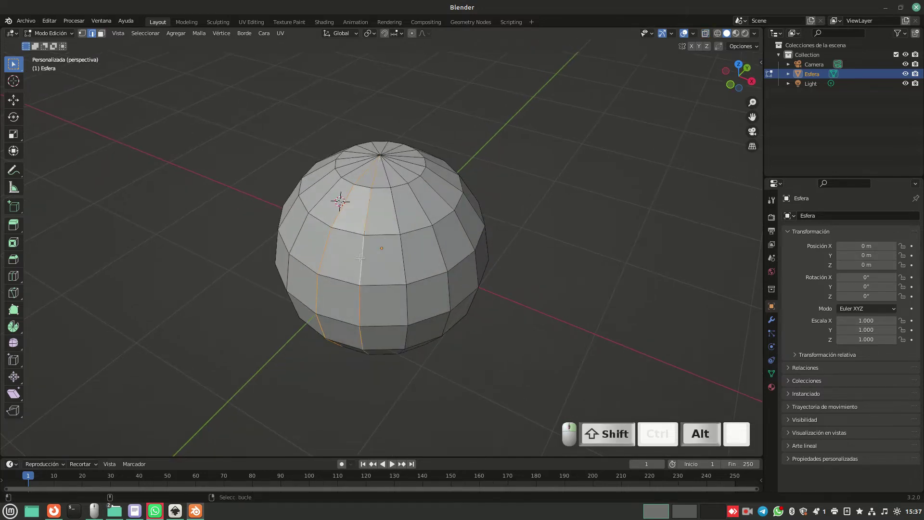
left_click(425, 214, "alt+shift")
left_click(425, 214, "alt+shift")
left_click(467, 234, "alt+shift")
left_click(427, 168, "shift")
left_click(475, 211, "alt+shift")
middle_click_drag(543, 227, 439, 226)
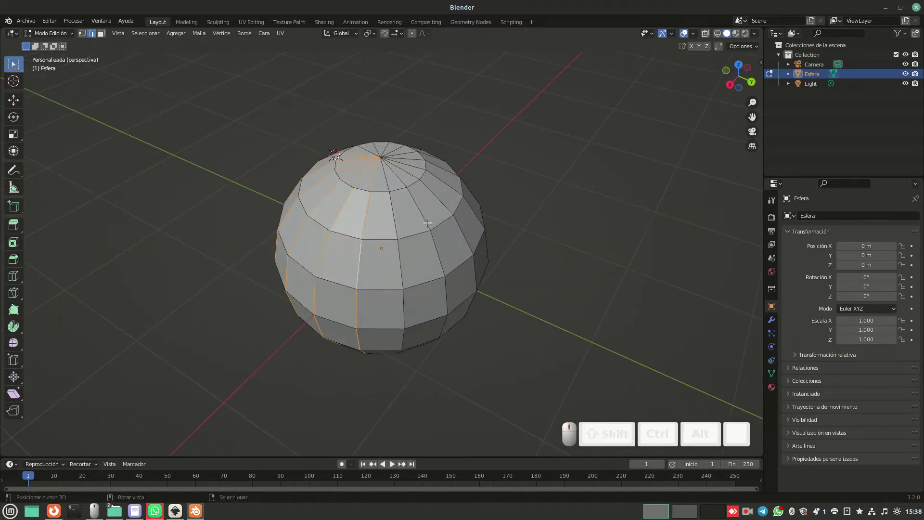
left_click(396, 205, "alt+shift")
left_click(416, 201, "alt+shift")
left_click(436, 197, "alt+shift")
middle_click_drag(524, 244, 552, 283)
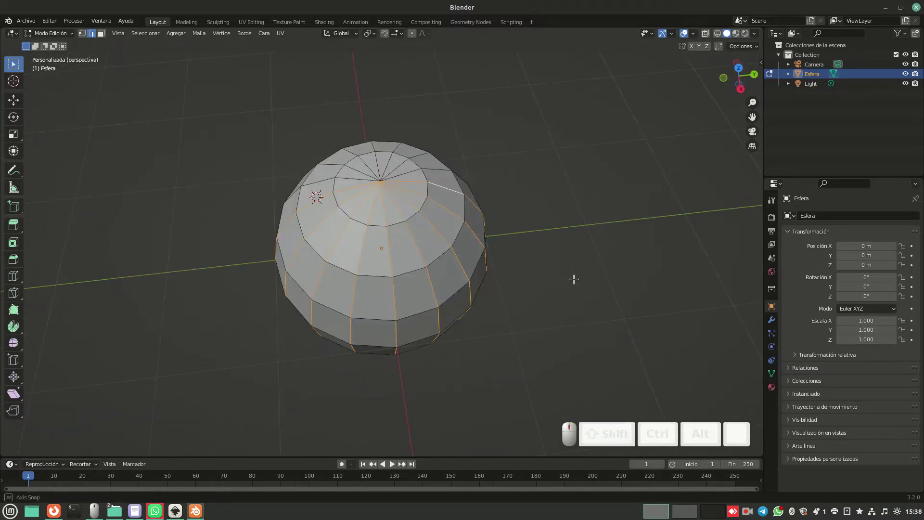
Deselect the meridian edges inside the top cap that meet at the sphere's upper pole.
right_click(413, 197, "shift")
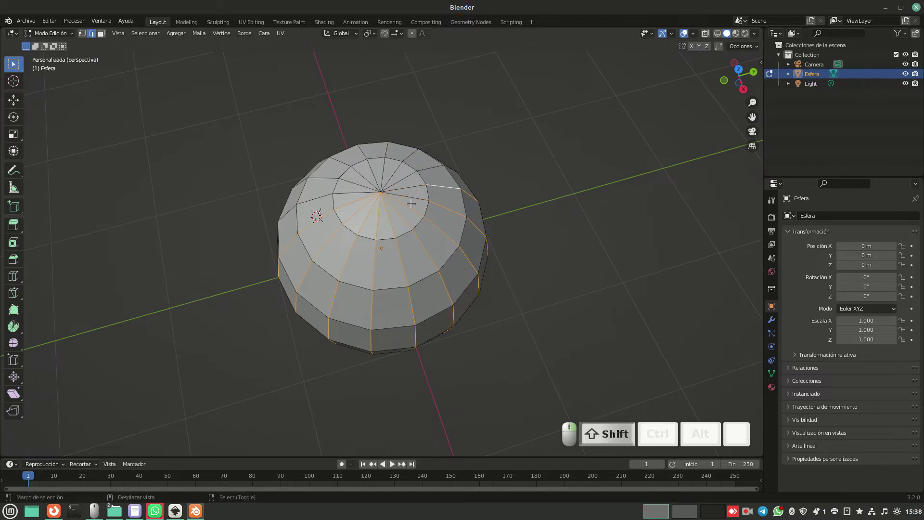
right_click(412, 208, "shift")
right_click(399, 222, "shift")
right_click(392, 224, "shift")
right_click(380, 225, "shift")
right_click(367, 220, "shift")
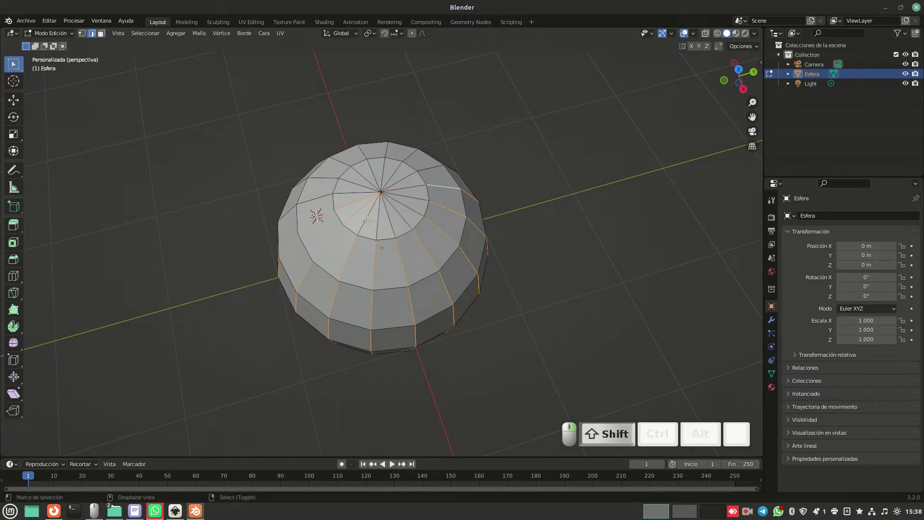
right_click(348, 204, "shift")
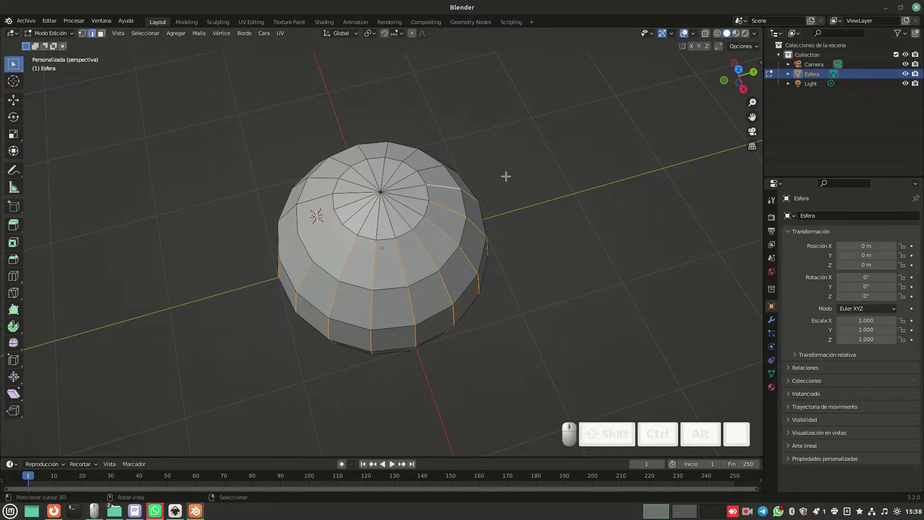
middle_click_drag(515, 197, 562, 210)
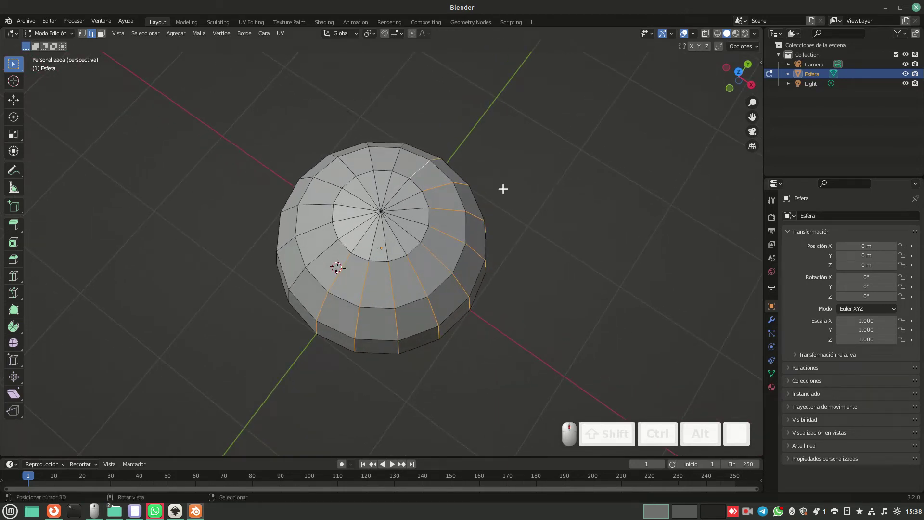
Add the edges of the ring bounding the top cap to the selection on the half without meridian loops.
key("shift")
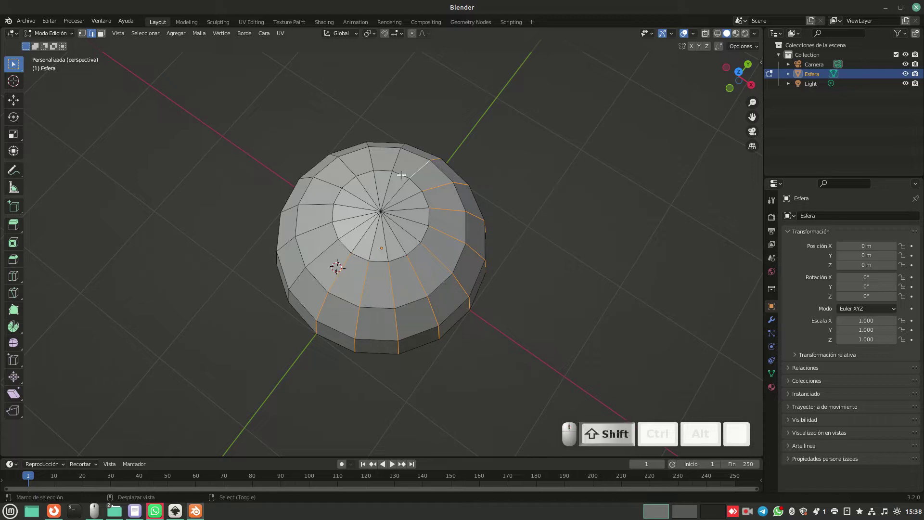
left_click(383, 171, "shift")
left_click(365, 173, "shift")
left_click(349, 183, "shift")
left_click(338, 196, "shift")
left_click(333, 213, "shift")
left_click(335, 232, "shift")
Add the edges of the second ring from the top to the selection on that same half.
right_click(316, 279, "shift")
right_click(299, 251, "shift")
right_click(295, 222, "shift")
right_click(304, 191, "shift")
right_click(331, 163, "shift")
right_click(357, 152, "shift")
right_click(390, 150, "shift")
middle_click_drag(502, 265, 621, 207)
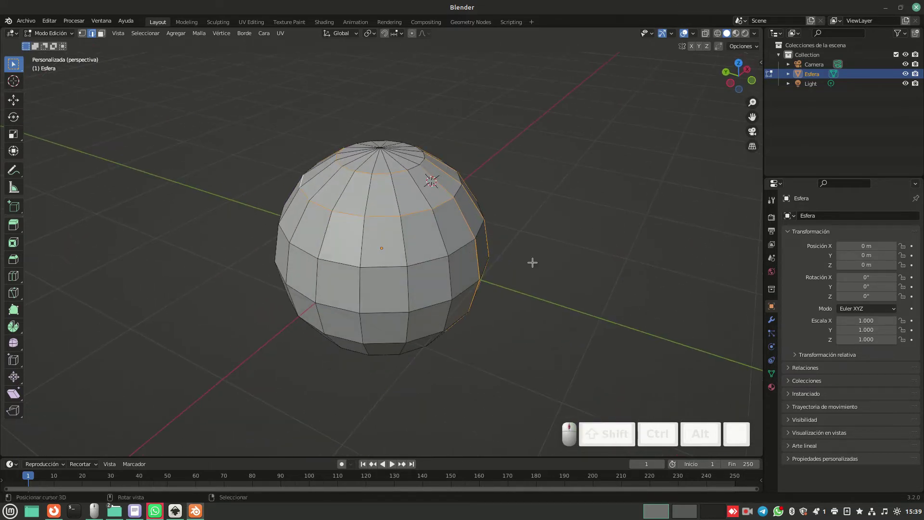
Extend the selection with the horizontal ring edges on that half, from the third ring down to the one above the bottom cap's ring.
left_click(427, 260, "ctrl+shift")
middle_click_drag(427, 260, 451, 286)
left_click(377, 260, "ctrl+shift")
left_click(383, 307, "shift")
middle_click_drag(514, 309, 426, 302)
left_click(420, 306, "ctrl+shift")
left_click(427, 306, "ctrl+shift")
middle_click_drag(475, 337, 484, 293)
left_click(423, 278, "shift")
middle_click_drag(397, 293, 458, 298)
left_click(384, 287, "ctrl+shift")
middle_click_drag(388, 297, 456, 297)
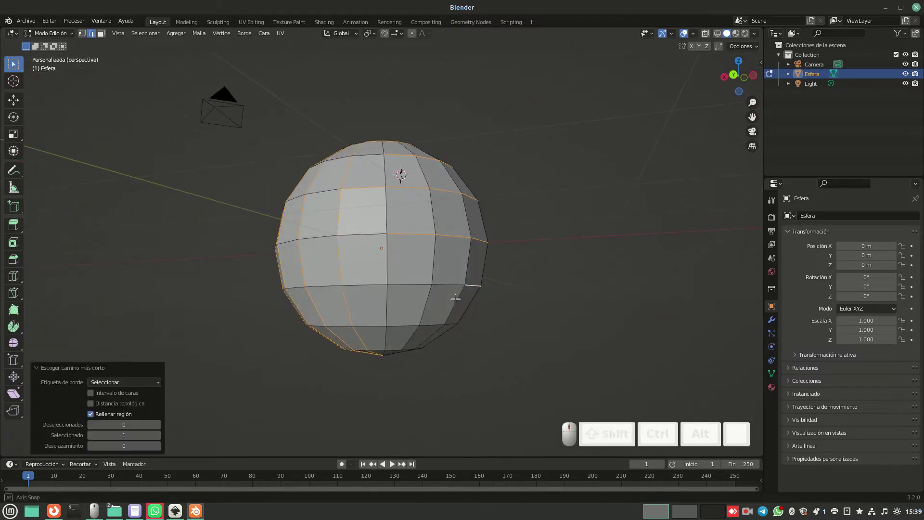
left_click(379, 287, "ctrl+shift")
mouse_move(379, 286)
middle_mouse_down()
mouse_move(460, 314)
mouse_move(384, 291)
middle_mouse_up()
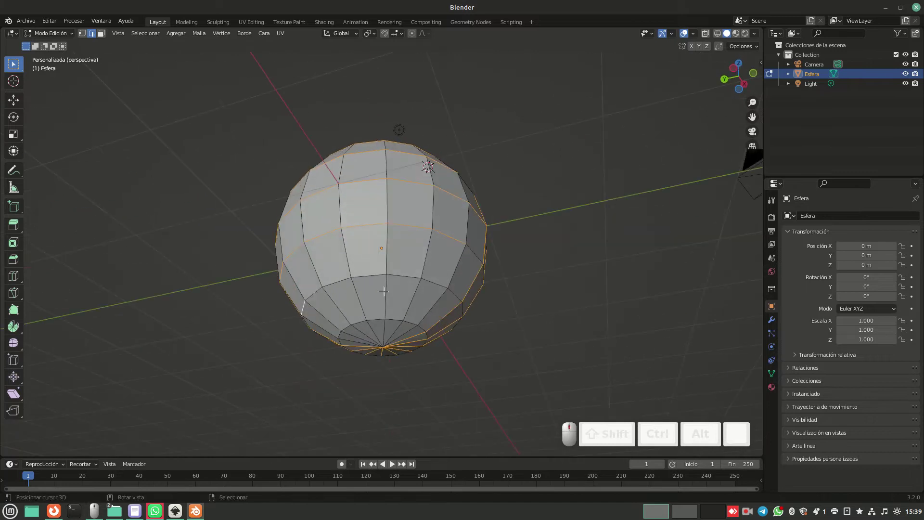
Undo the mistaken pick and add the ring edges bounding the bottom cap on that half to the selection.
key("ctrl+z")
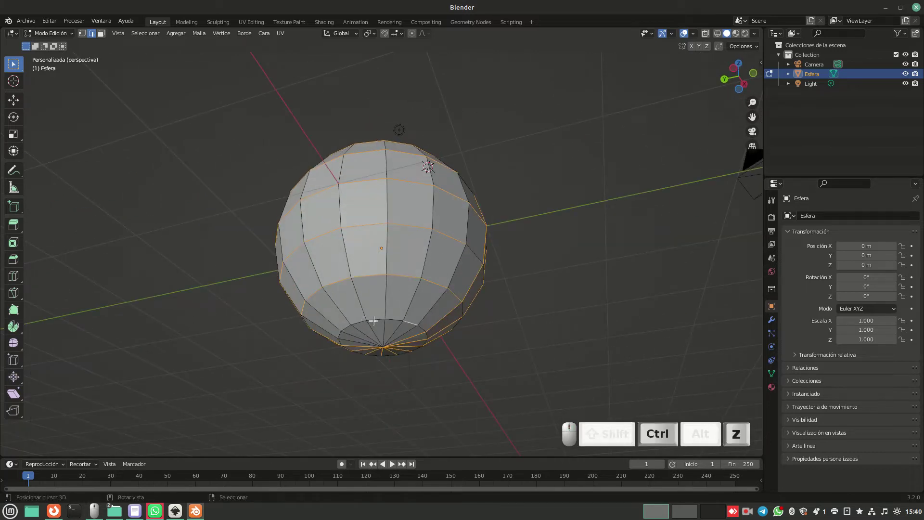
left_click(377, 318, "shift")
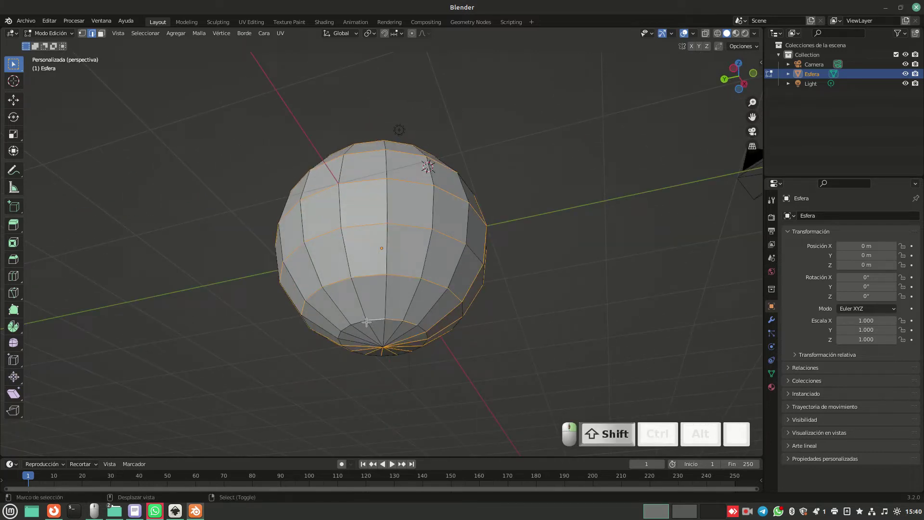
left_click(357, 324, "shift")
middle_click_drag(391, 336, 440, 328)
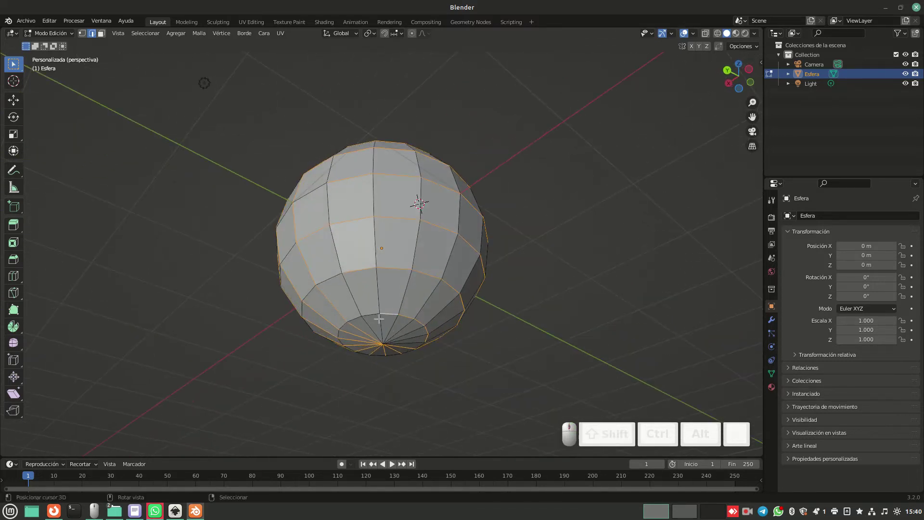
left_click(359, 319, "shift")
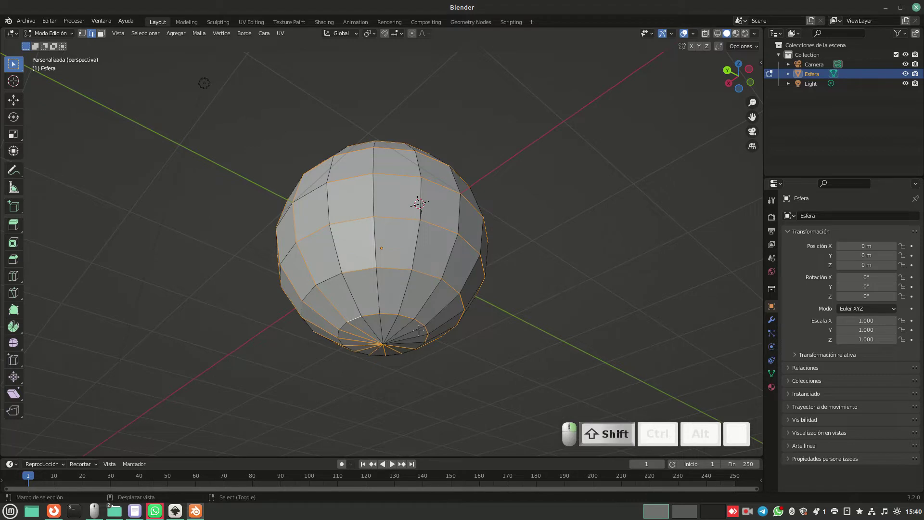
middle_click_drag(472, 329, 462, 392)
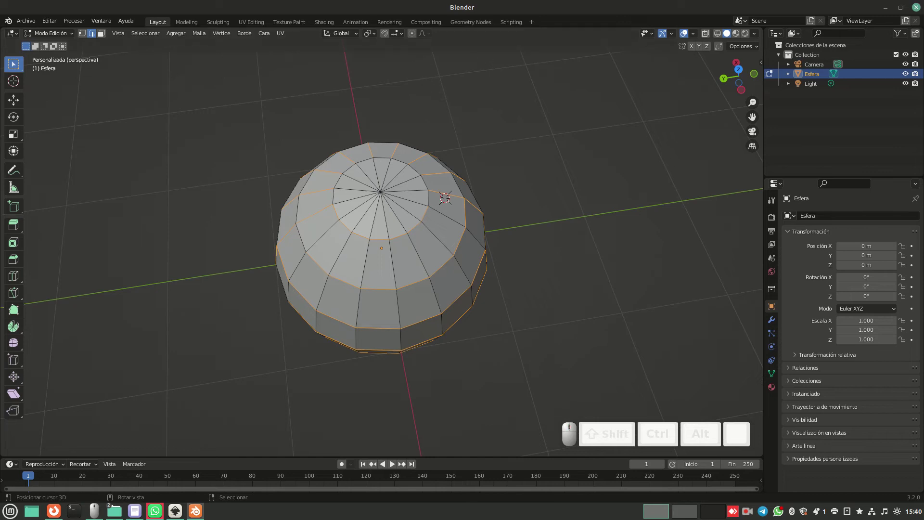
Mark the selected edges of the sphere as UV seams.
left_click(280, 33)
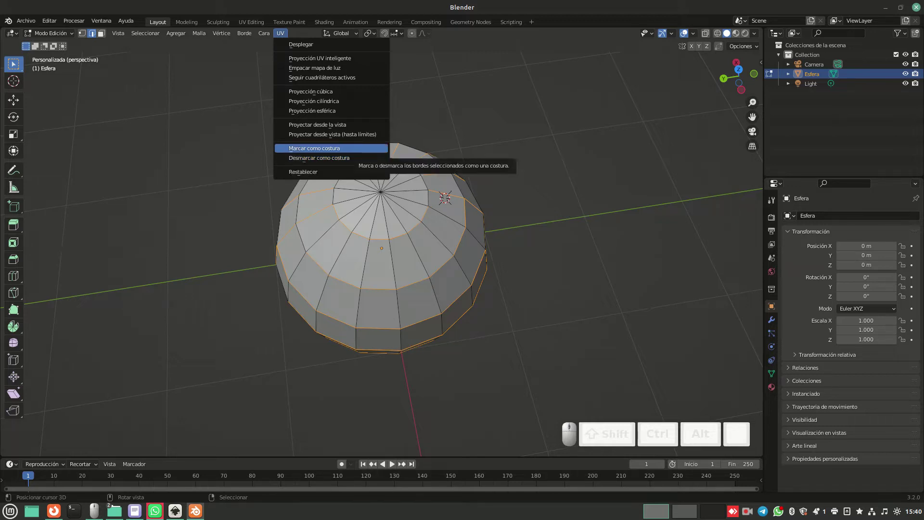
left_click(367, 148)
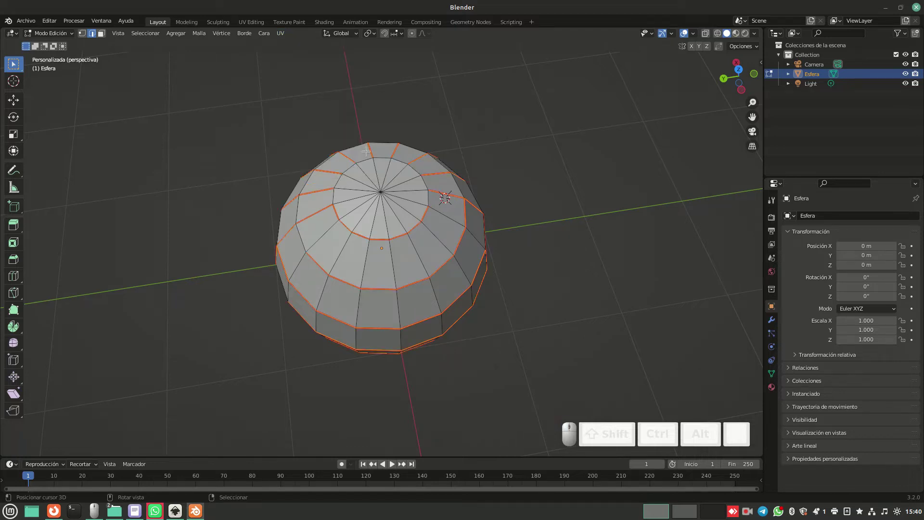
middle_click_drag(482, 277, 541, 264)
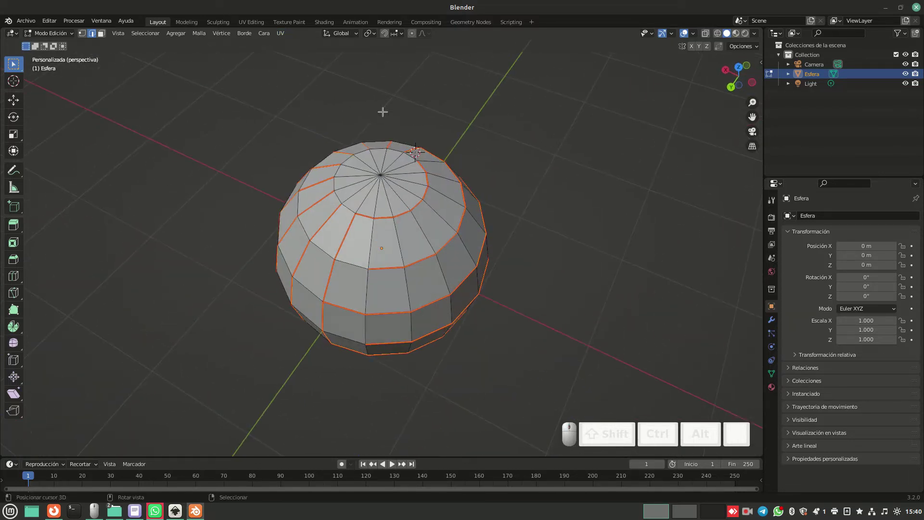
Try to unwrap the sphere with only the seam edges selected, switching to the UV Editing workspace.
left_click(280, 33)
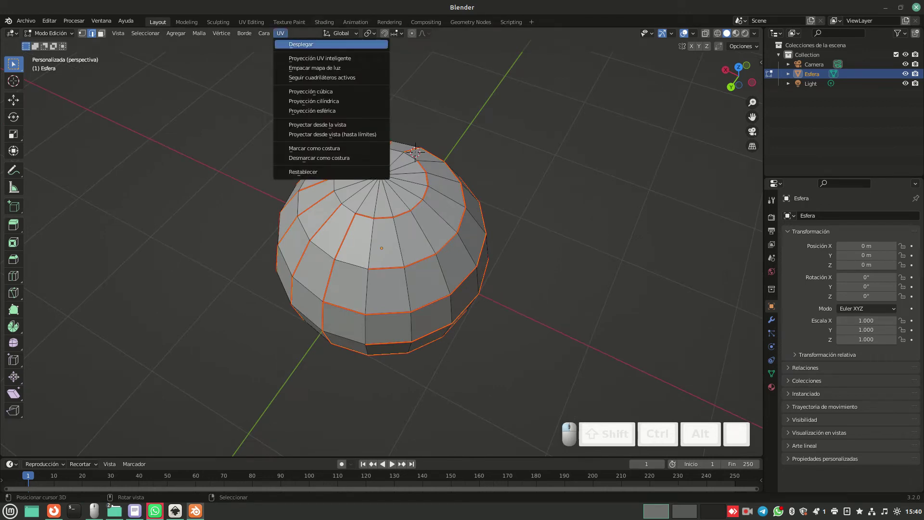
left_click(294, 45)
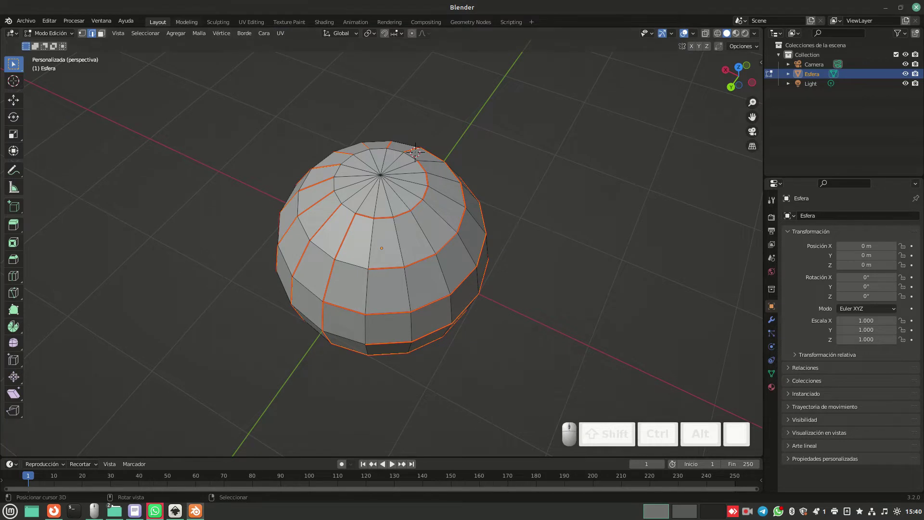
left_click(251, 22)
scroll(193, 271, "up", 3)
scroll(570, 279, "up", 6)
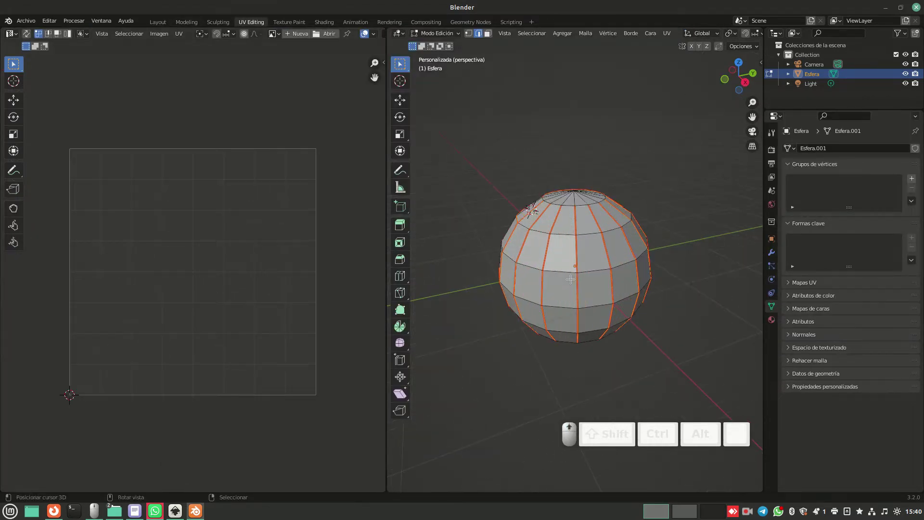
left_click(667, 33)
left_click(675, 42)
Select the sphere's entire mesh and unwrap it along the marked seams.
left_click(531, 32)
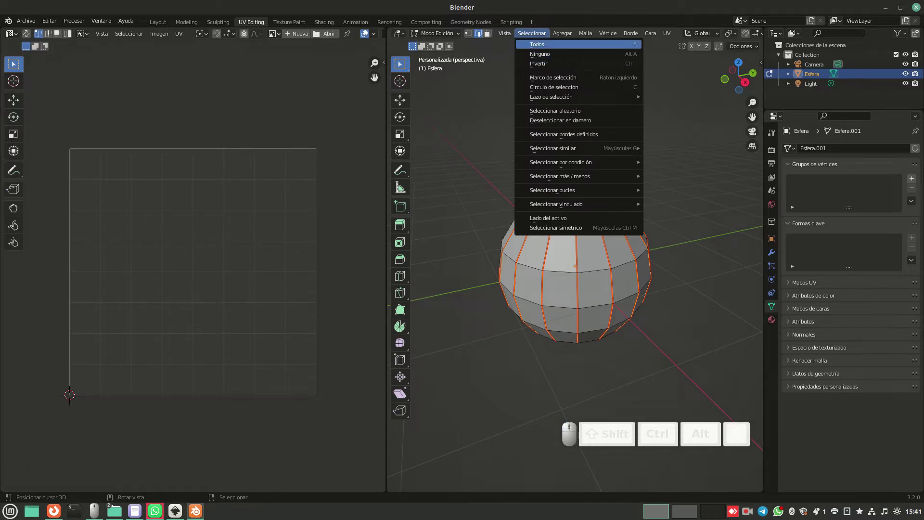
left_click(590, 44)
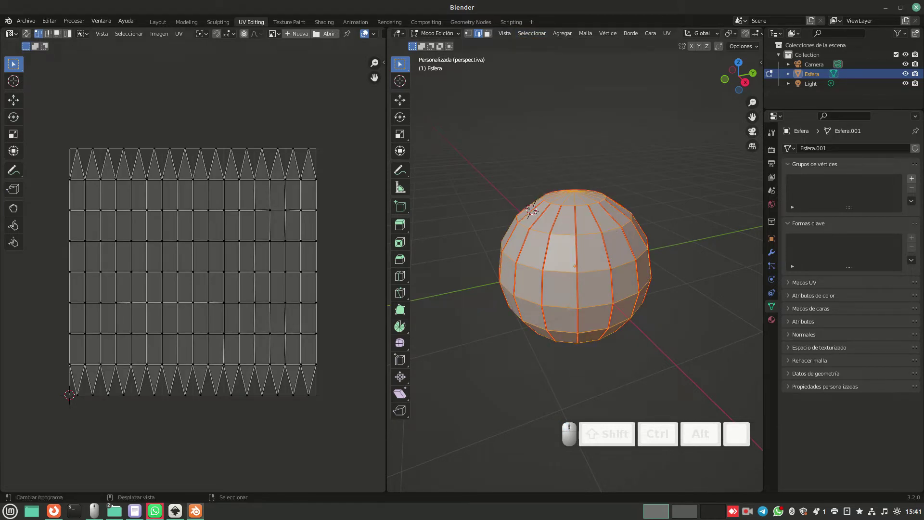
left_click(630, 33)
left_click(667, 33)
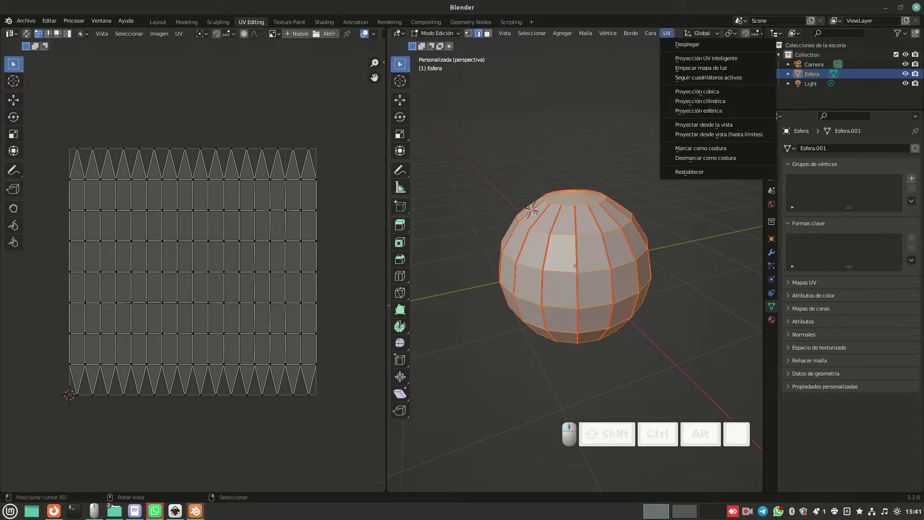
left_click(675, 43)
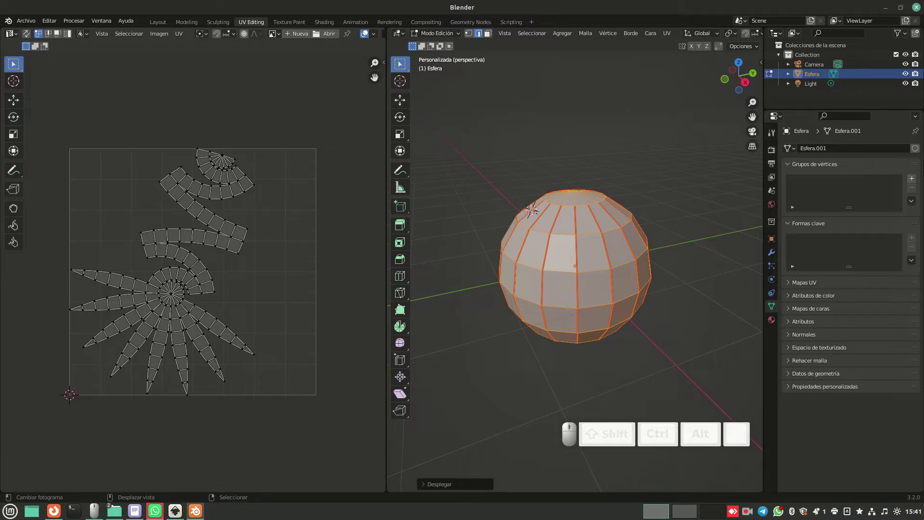
scroll(190, 272, "up", 4)
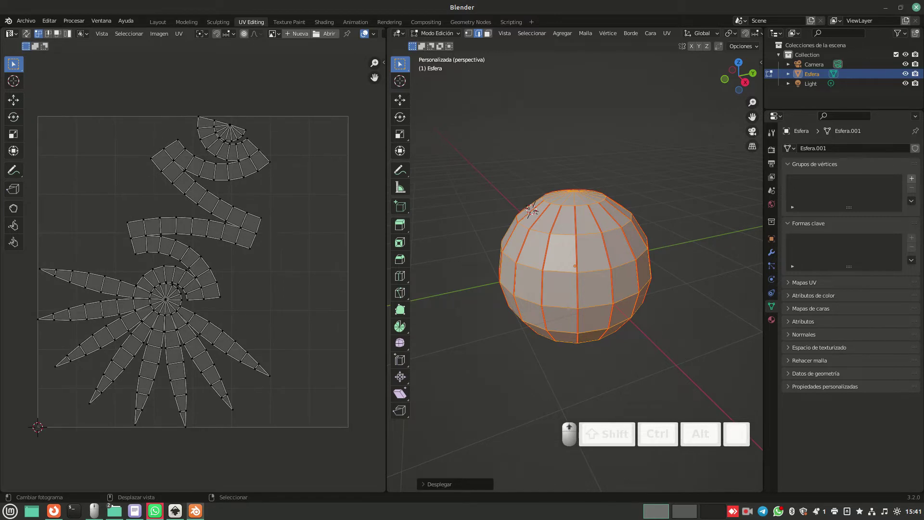
scroll(190, 271, "down", 2)
Create a new material for the sphere and set a keyframe on its base colour.
left_click(772, 320)
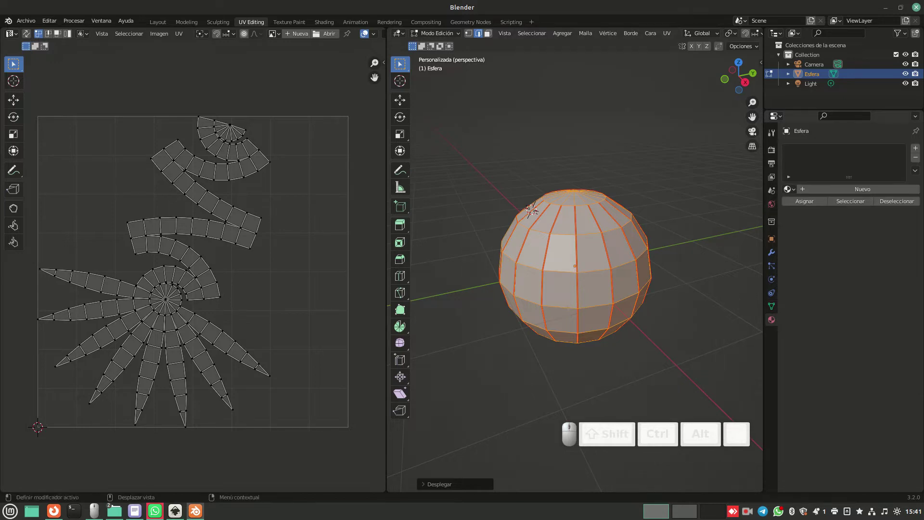
left_click(863, 188)
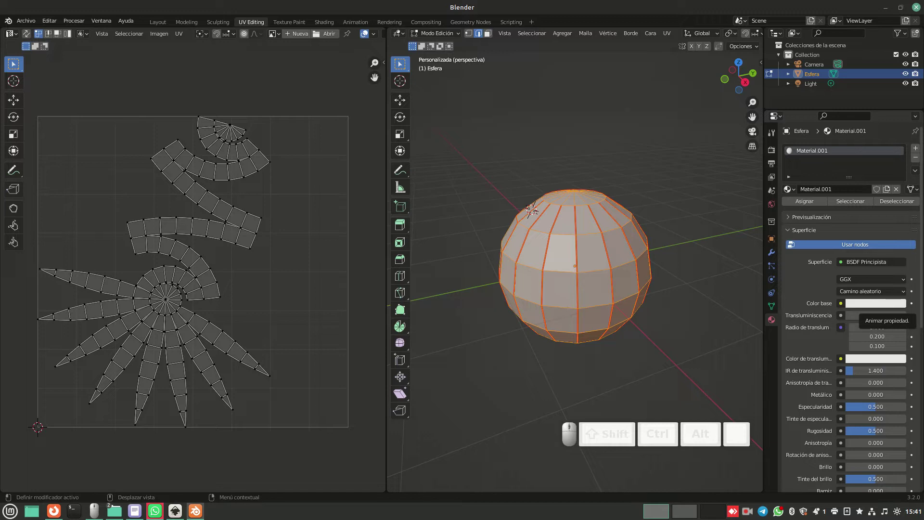
left_click(911, 303)
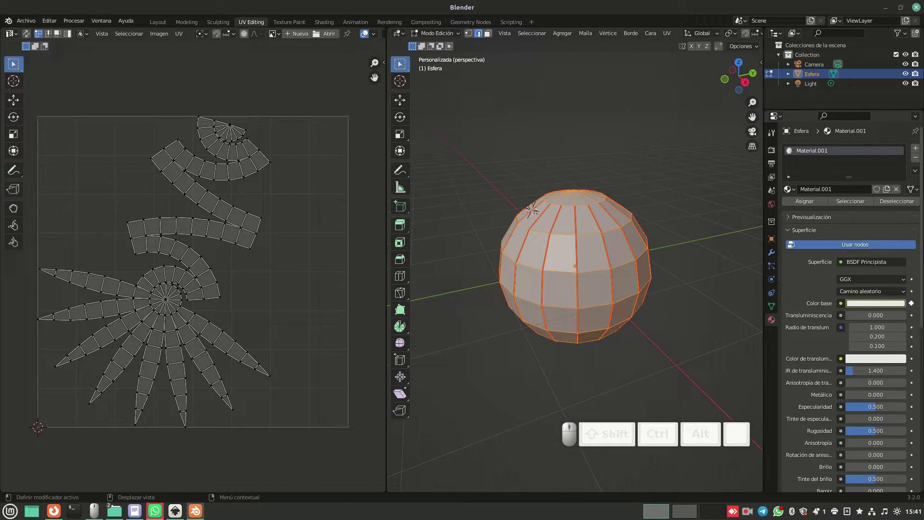
Remove the keyframe from the material's base colour and connect an image texture to it.
left_click(911, 303)
left_click(841, 303)
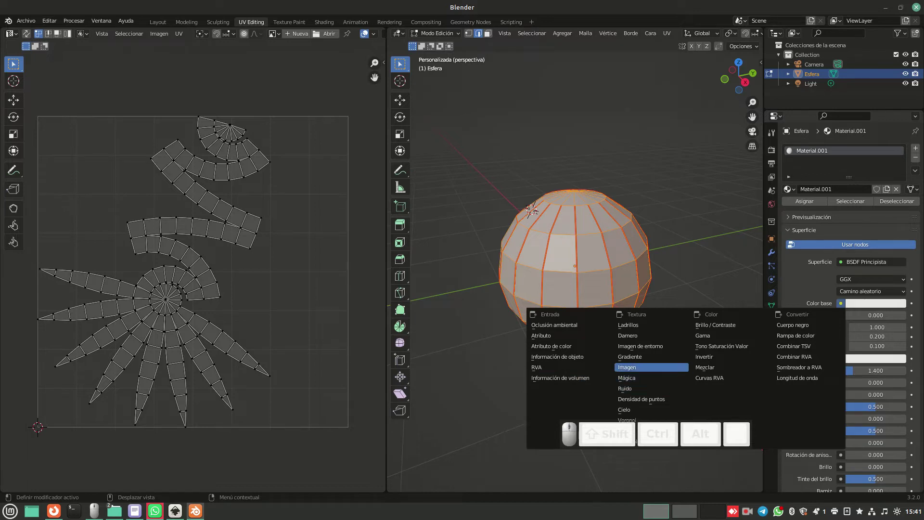
left_click(627, 368)
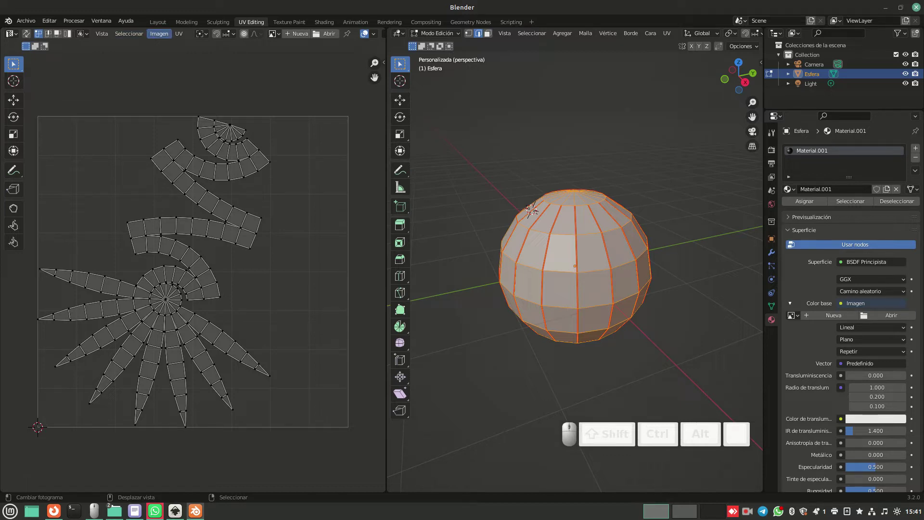
Create a blank 1024 × 1024 px image named cascara for the base colour texture.
left_click(159, 33)
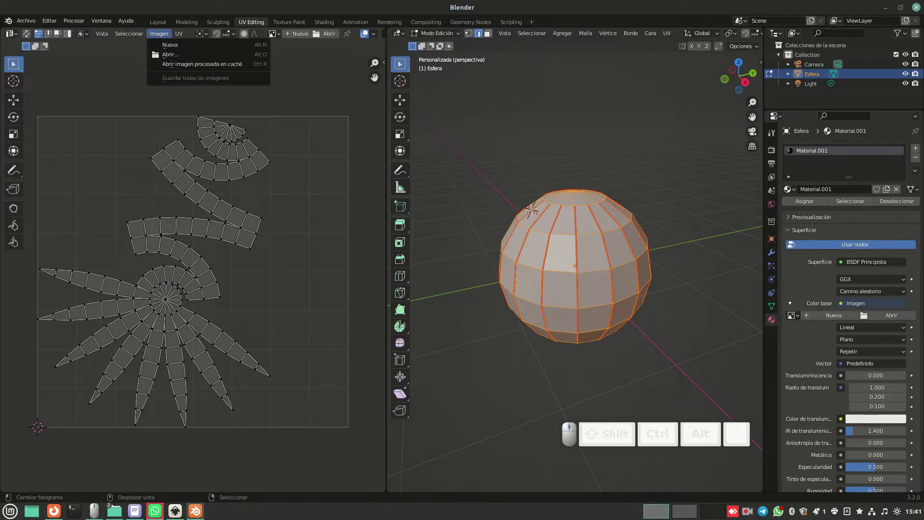
left_click(159, 34)
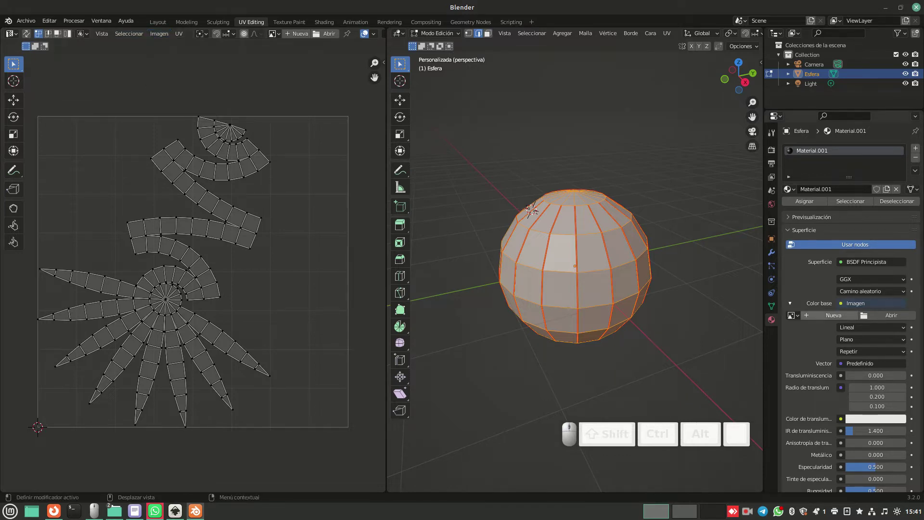
left_click(834, 315)
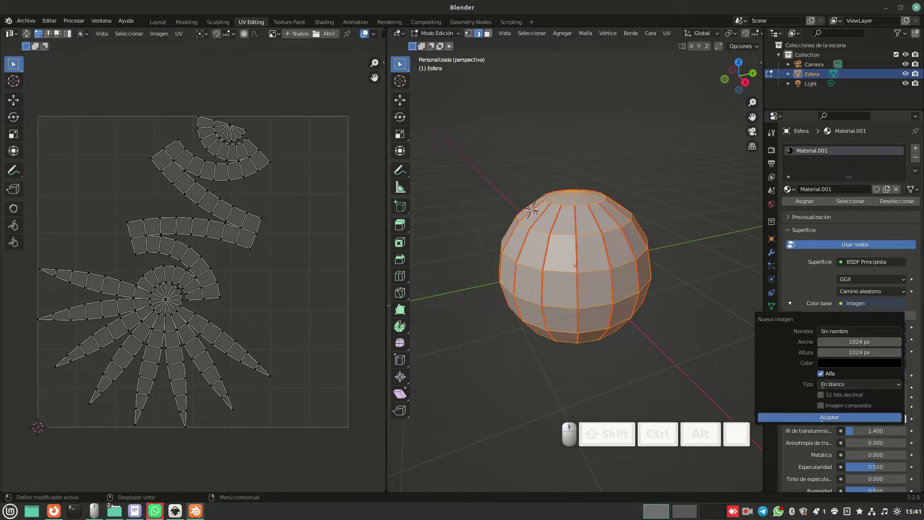
left_click(860, 331)
type("ara")
left_click(821, 417)
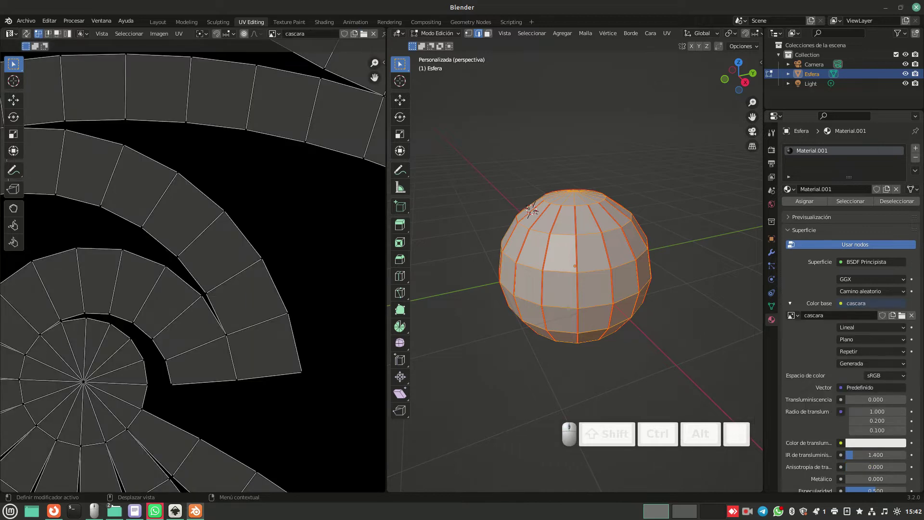
scroll(1, 466, "down", 5)
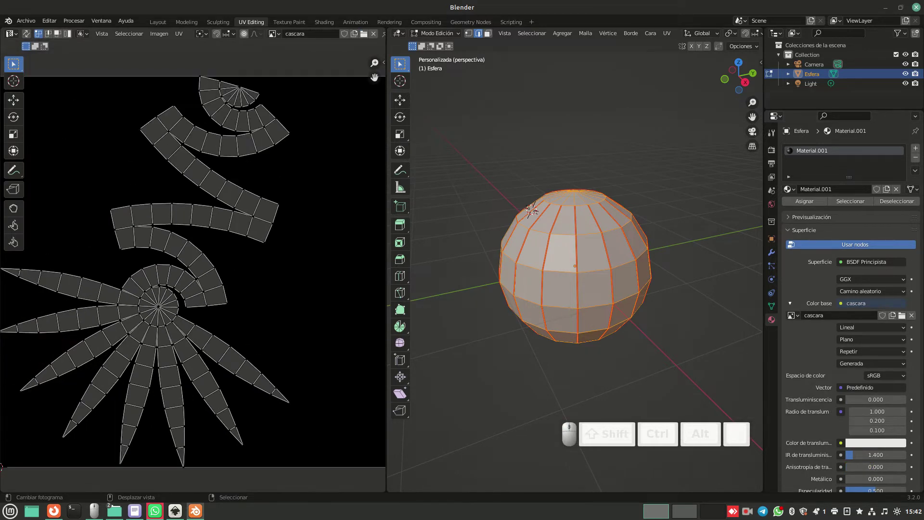
scroll(2, 466, "down", 2)
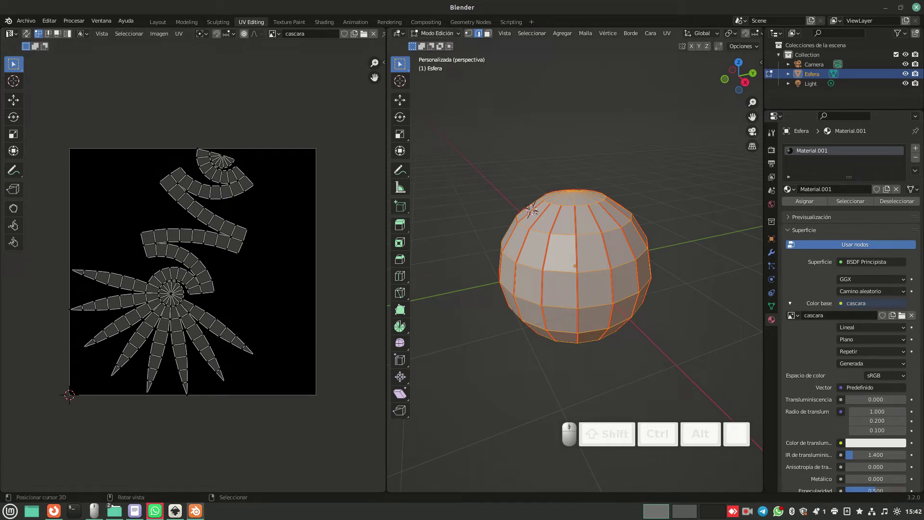
Switch the sphere to Texture Paint mode and enable face selection masking.
left_click(436, 33)
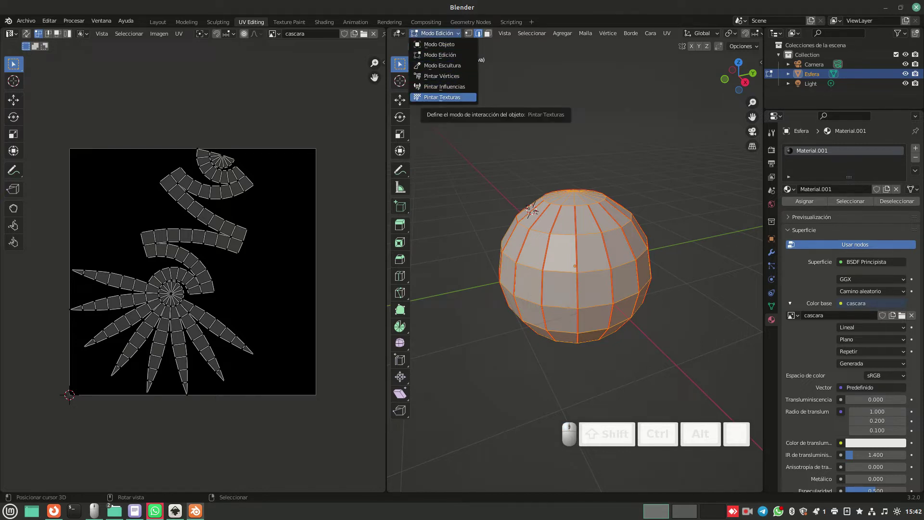
left_click(442, 97)
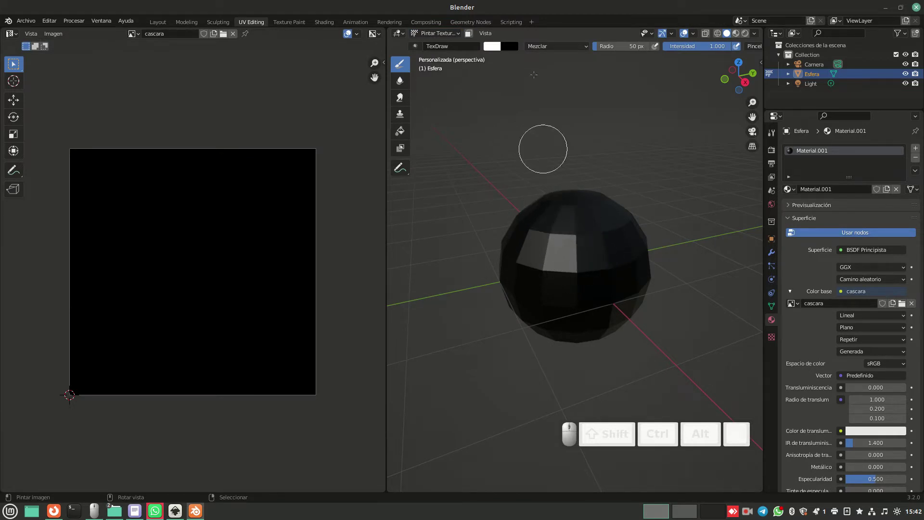
left_click(468, 32)
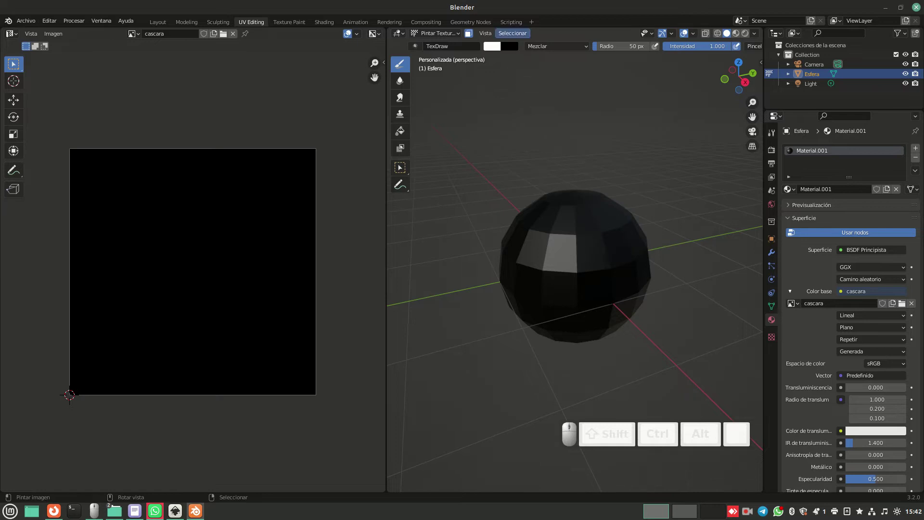
Set the brush colour to orange (hue 0.094, saturation 0.788, value 1.000) and paint the upper part of the sphere.
left_click(492, 46)
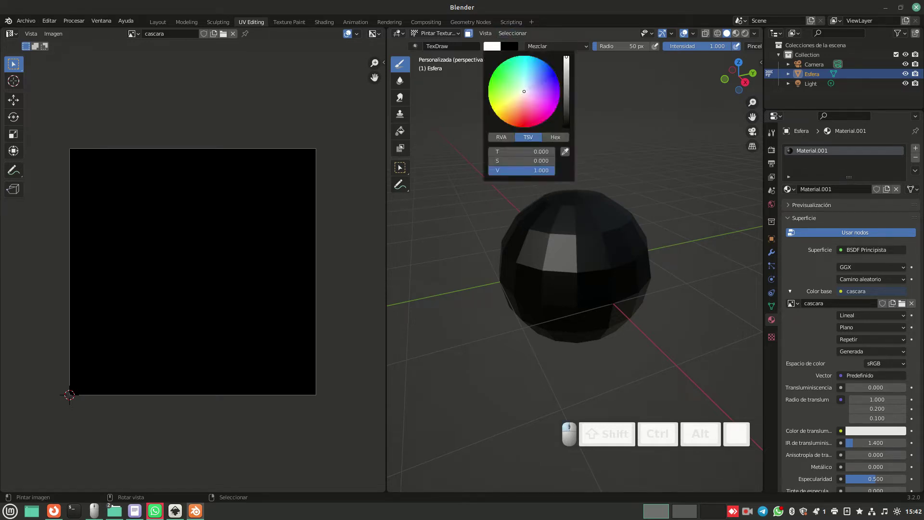
mouse_move(524, 92)
left_mouse_down()
mouse_move(505, 122)
mouse_move(508, 115)
left_mouse_up()
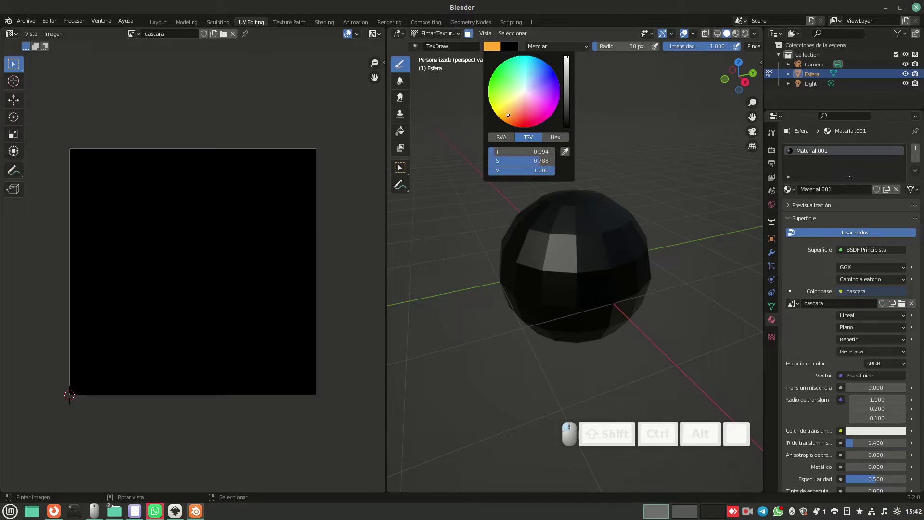
mouse_move(551, 235)
left_mouse_down()
mouse_move(525, 230)
mouse_move(596, 207)
mouse_move(558, 251)
mouse_move(539, 203)
left_mouse_up()
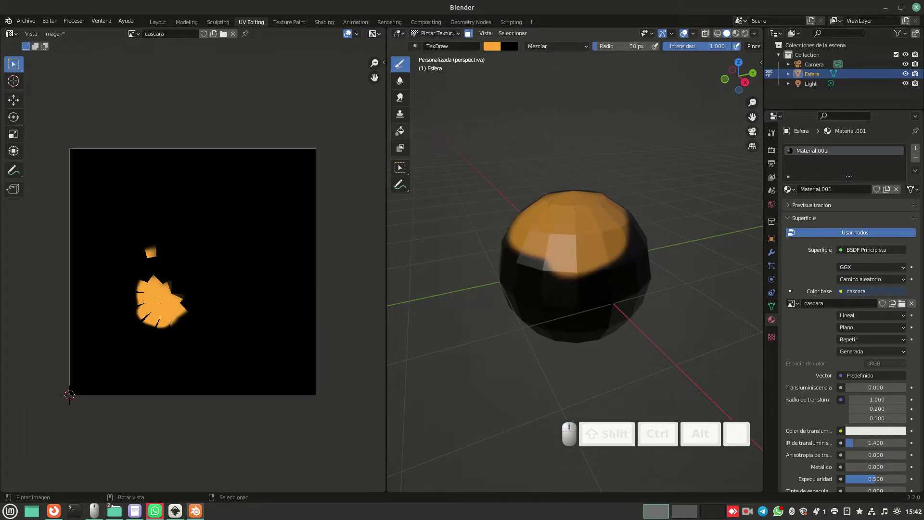
Sample the painted orange for the Fill tool and fill the whole sphere with it.
left_click(399, 130)
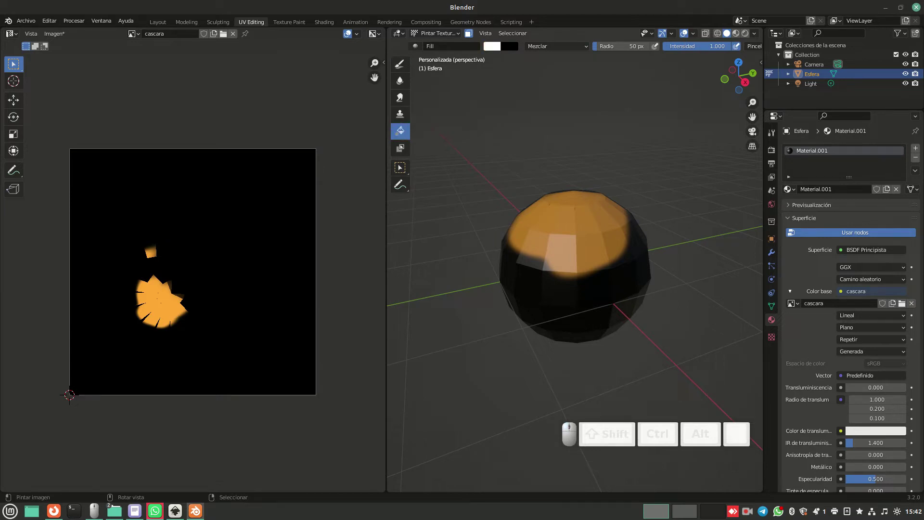
left_click(492, 46)
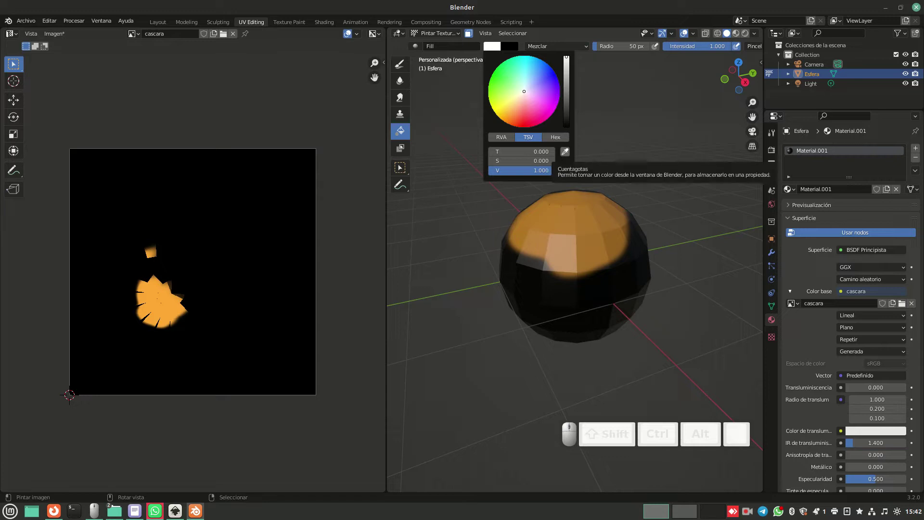
left_click(565, 152)
left_click(168, 310)
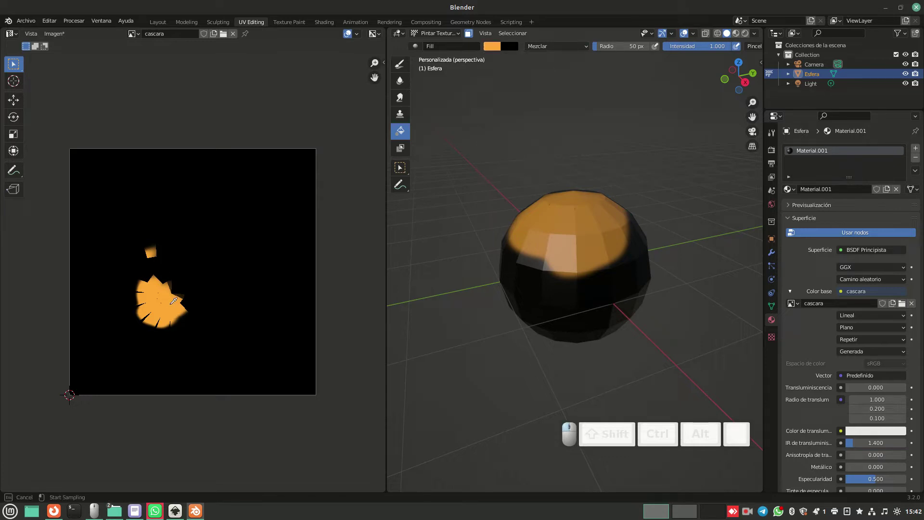
left_click(574, 295)
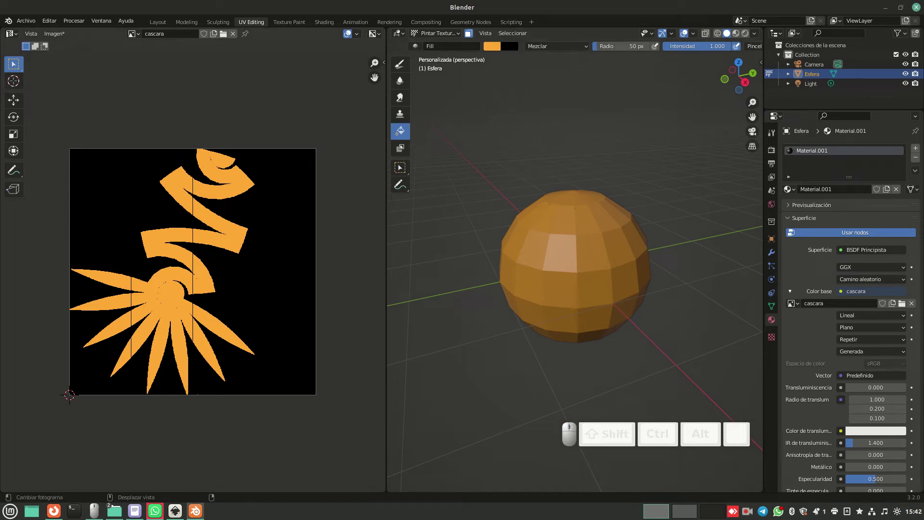
left_click(559, 216)
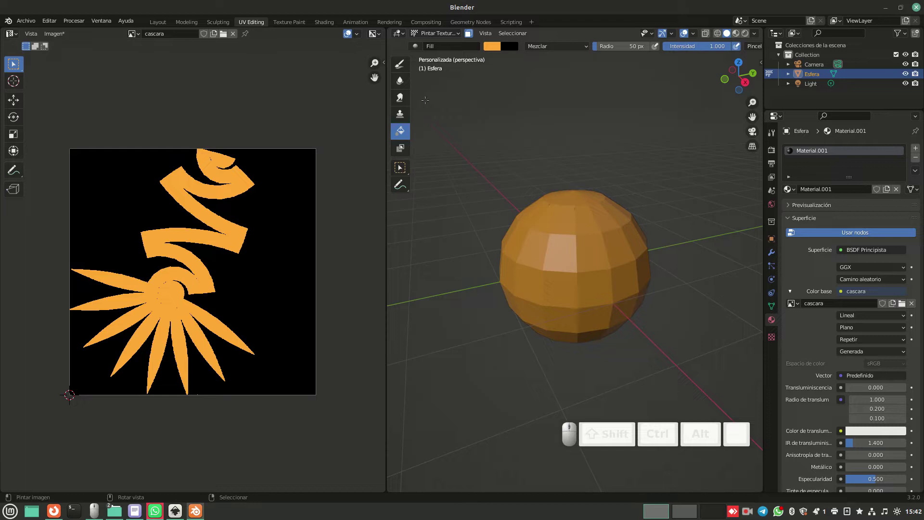
Return to the Draw brush and display the sphere with Material Preview shading.
left_click(399, 64)
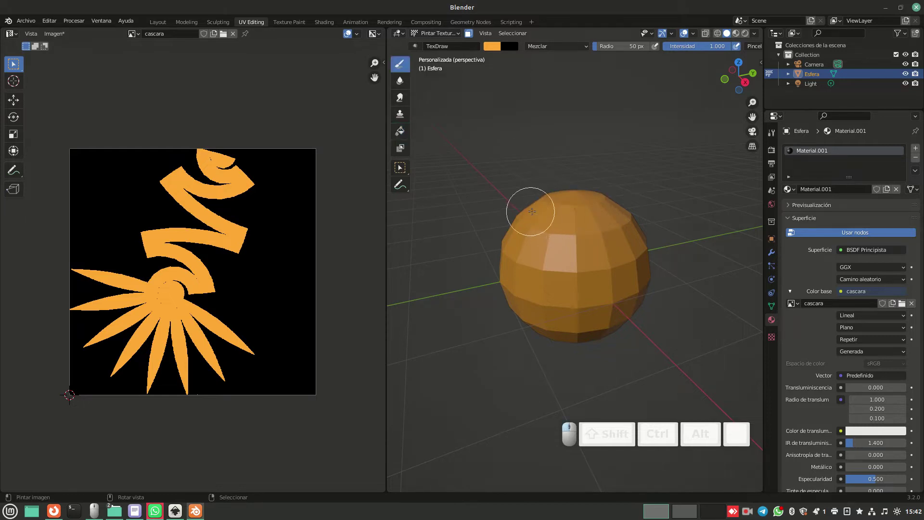
mouse_move(544, 205)
middle_mouse_down()
mouse_move(695, 244)
mouse_move(710, 213)
middle_mouse_up()
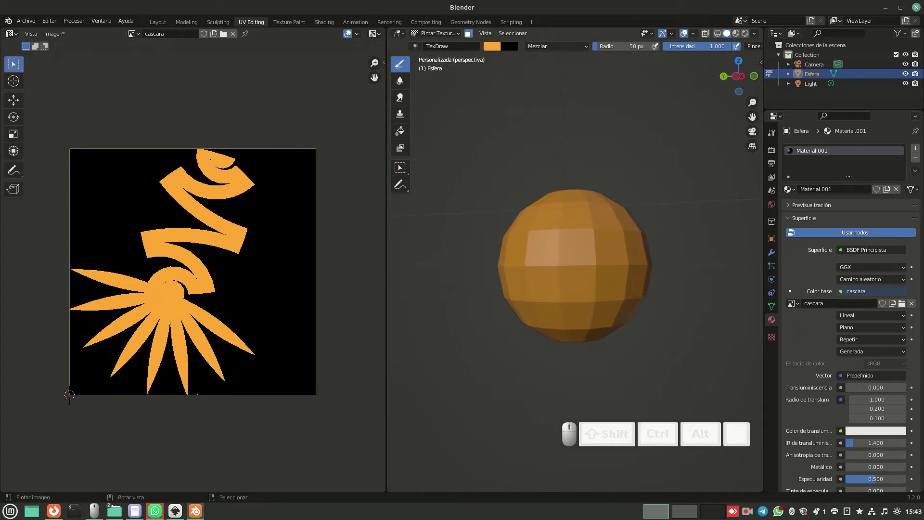
left_click(717, 33)
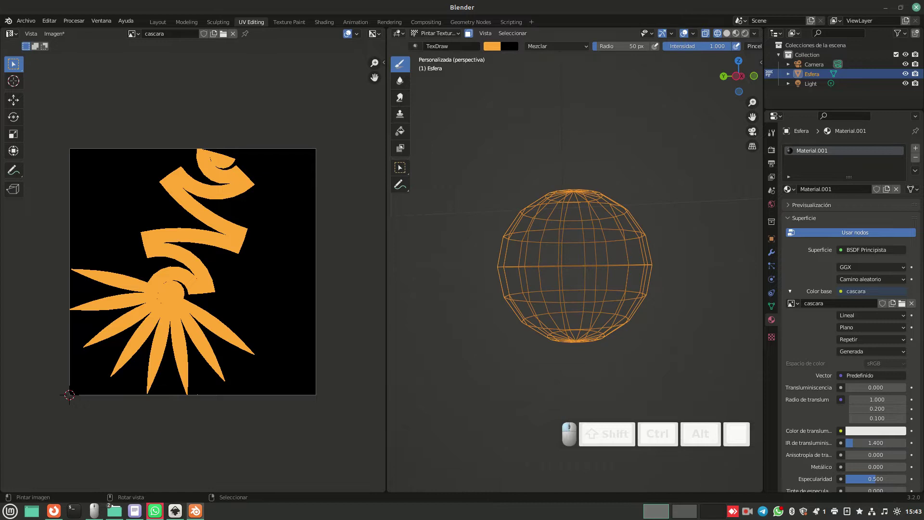
left_click(727, 33)
left_click(735, 33)
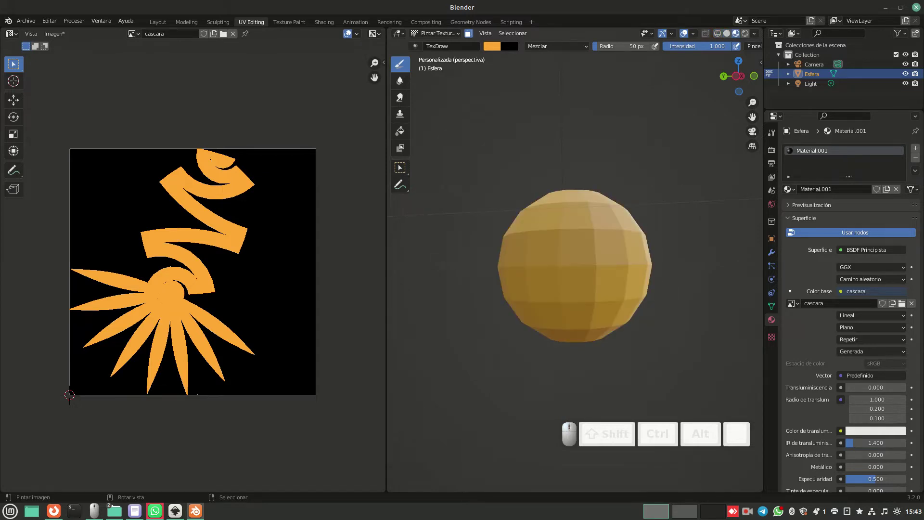
middle_click_drag(509, 181, 443, 227)
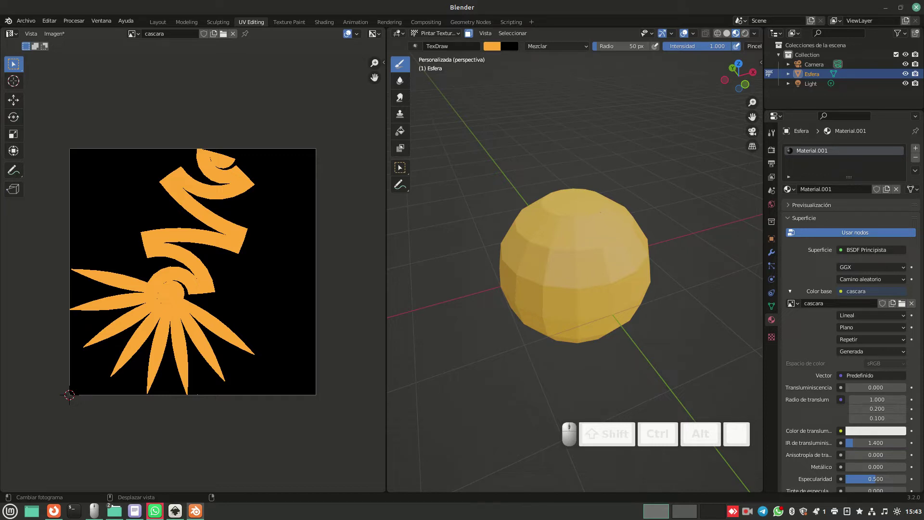
Put the sphere back in Edit Mode and examine its UV faces over the painted texture.
scroll(187, 260, "up", 6)
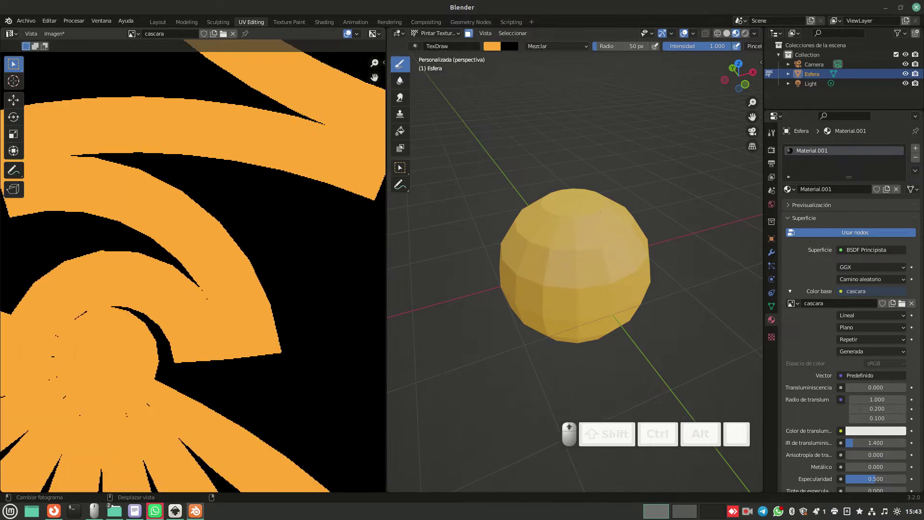
scroll(188, 260, "down", 6)
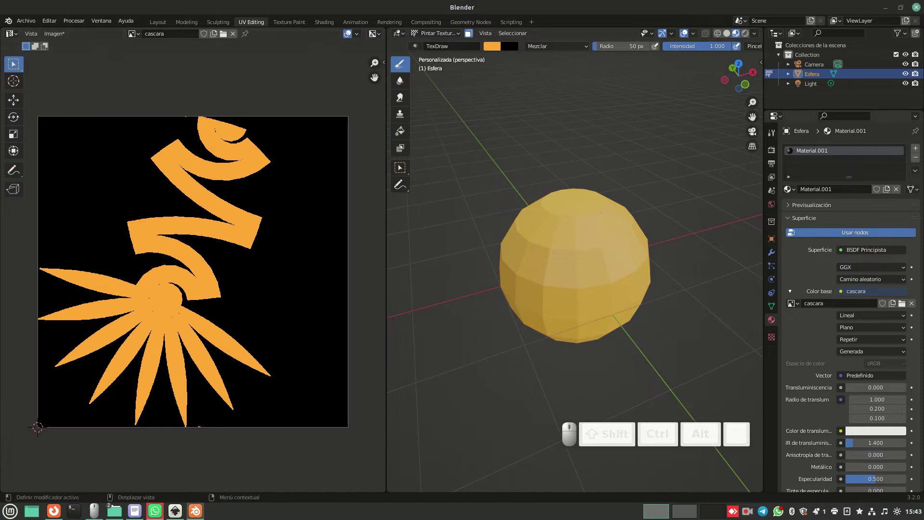
left_click(436, 32)
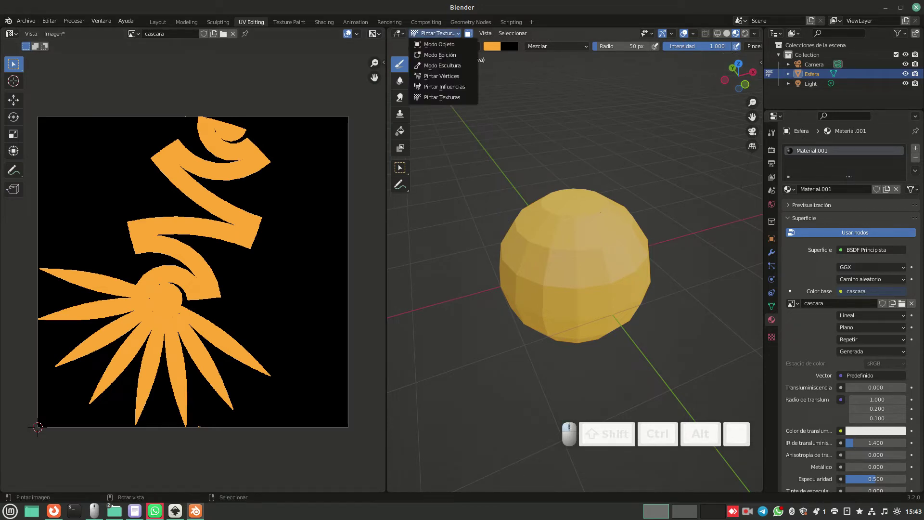
left_click(441, 55)
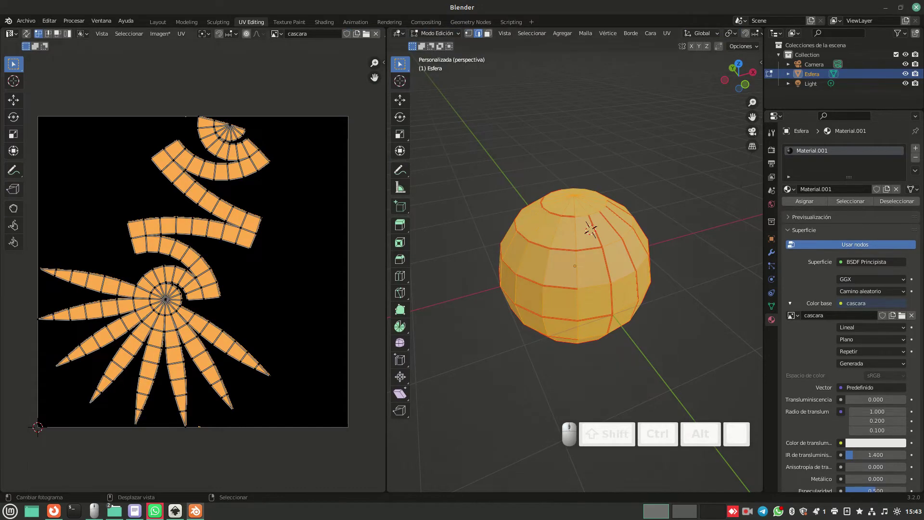
scroll(192, 271, "up", 5)
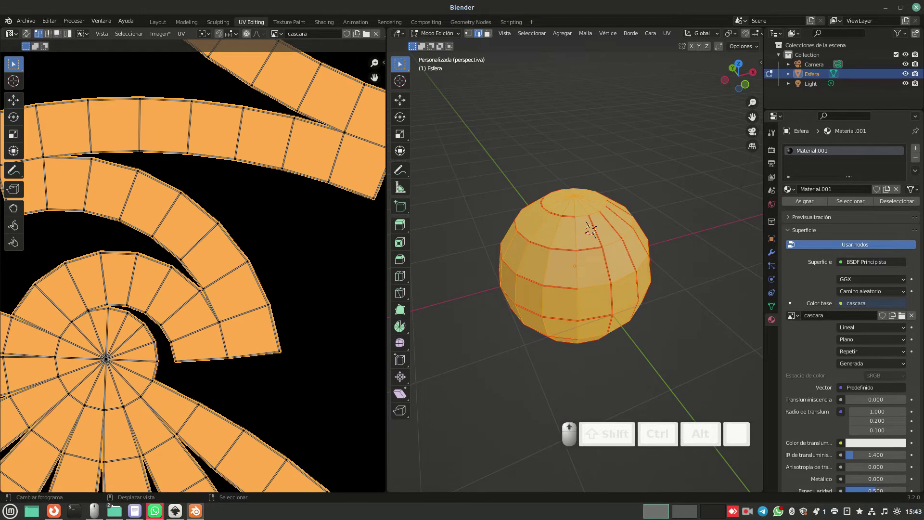
scroll(193, 273, "down", 2)
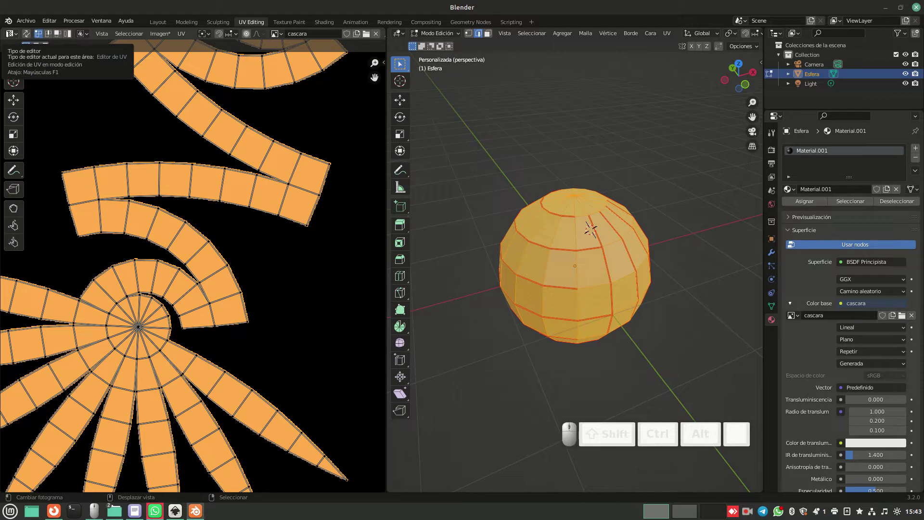
View the cascara texture in the Image Editor, and return that area to the UV Editor.
left_click(10, 33)
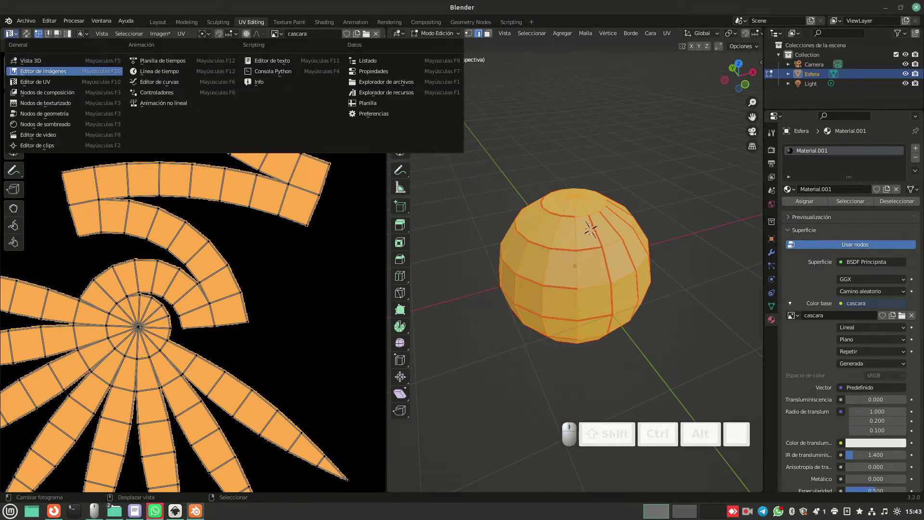
left_click(43, 71)
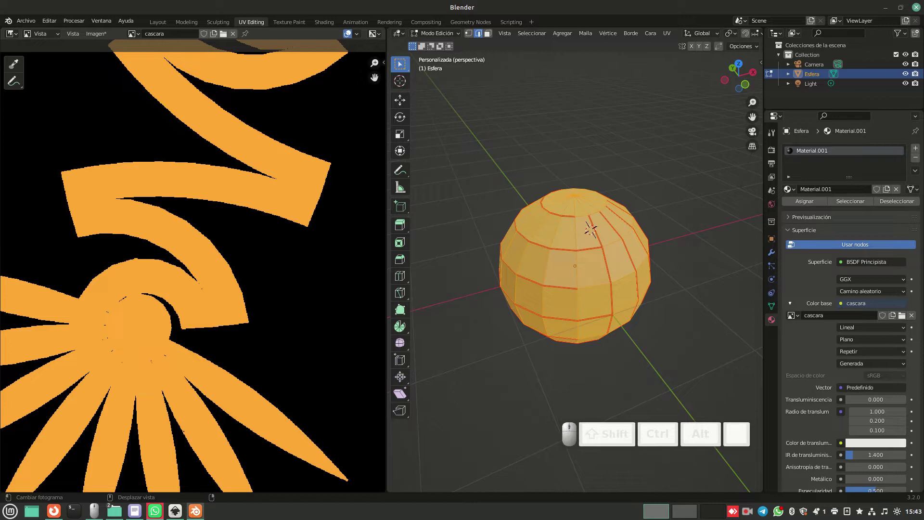
left_click(11, 34)
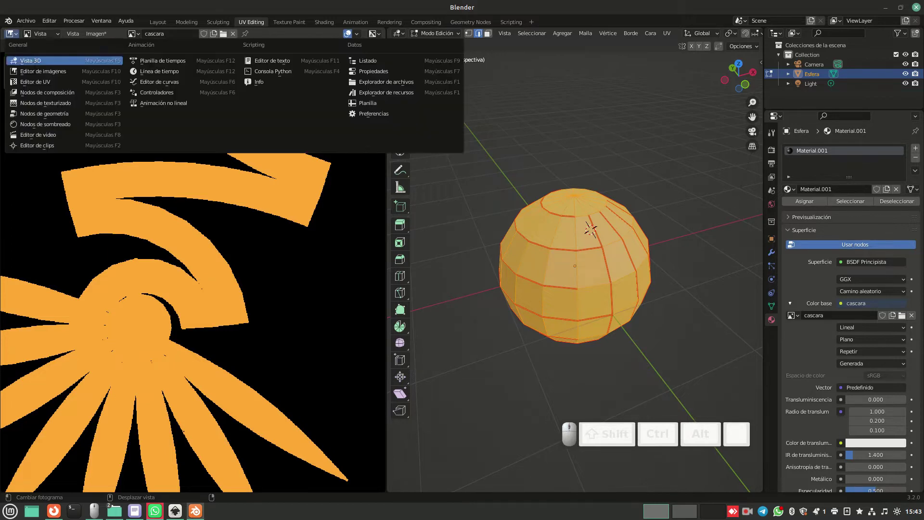
left_click(36, 81)
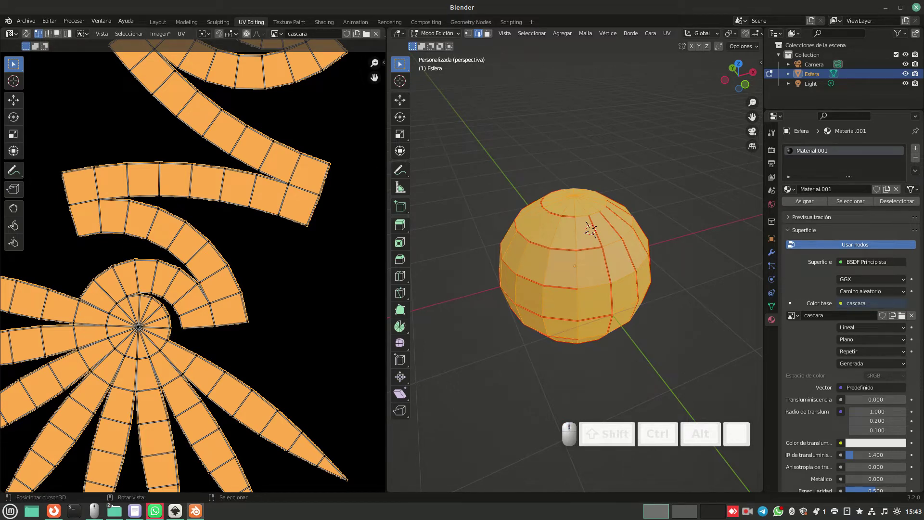
Switch the sphere to Texture Paint mode and dab its top pole with a medium green brush colour.
left_click(435, 33)
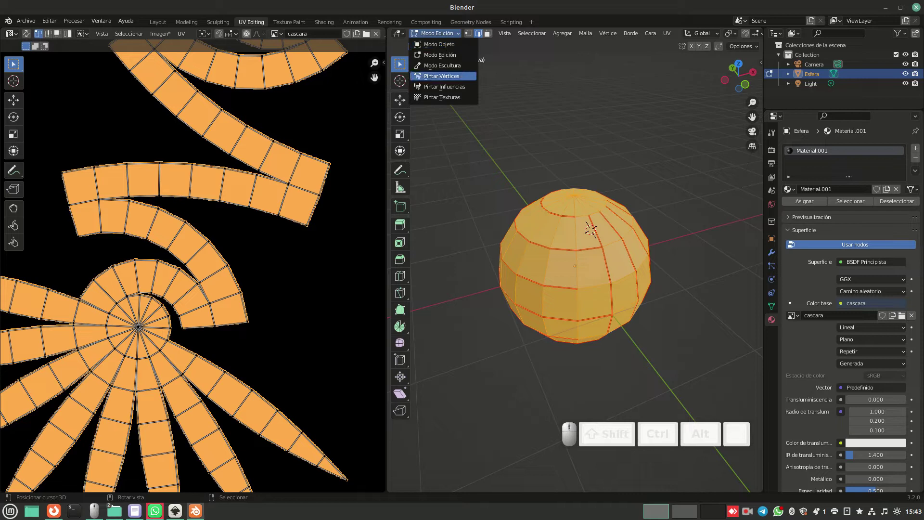
left_click(442, 97)
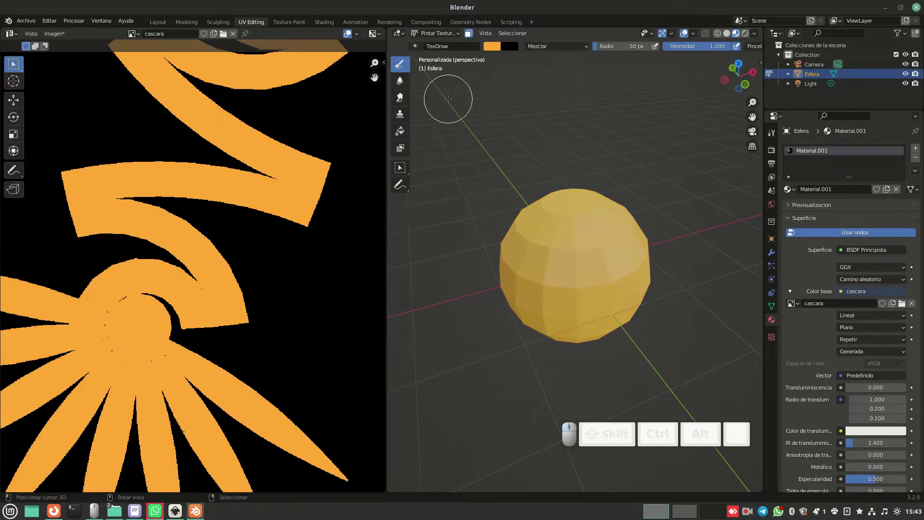
middle_click_drag(593, 219, 558, 235)
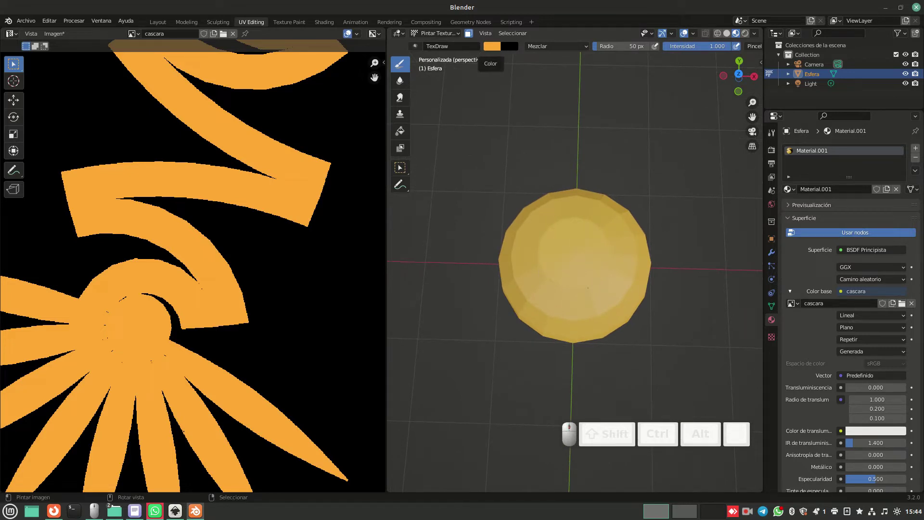
left_click(492, 46)
left_click_drag(506, 112, 499, 89)
left_click_drag(567, 57, 566, 96)
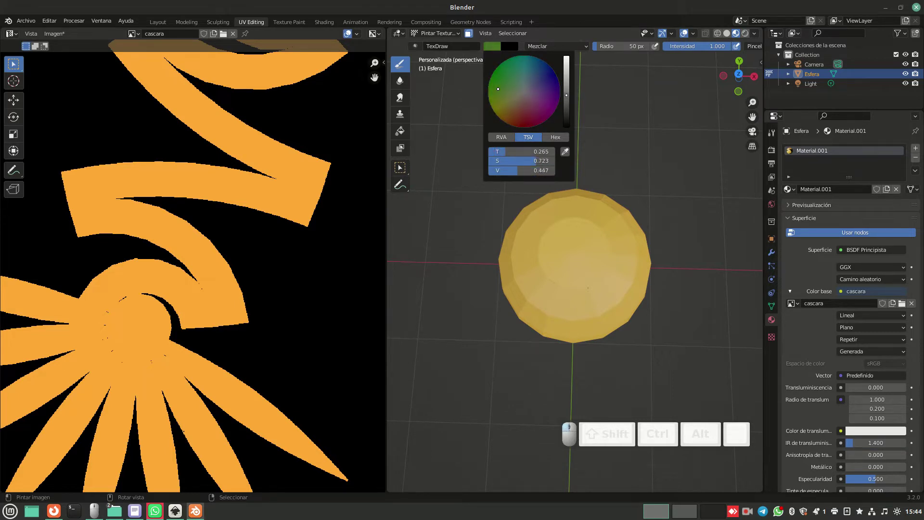
left_click(501, 95)
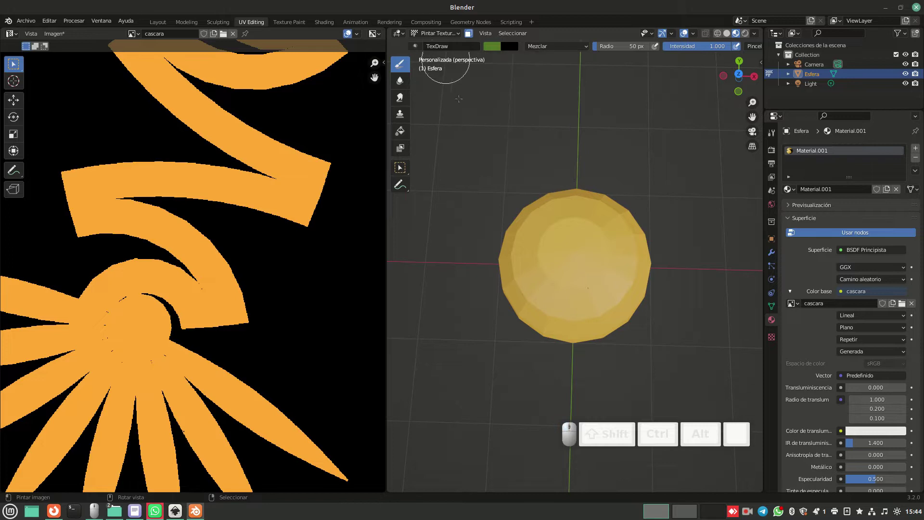
left_click(573, 252)
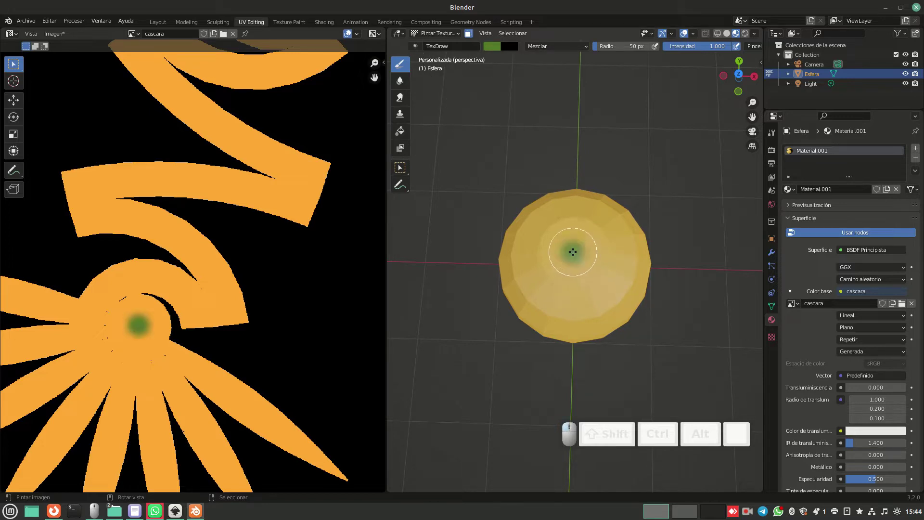
left_click(573, 250)
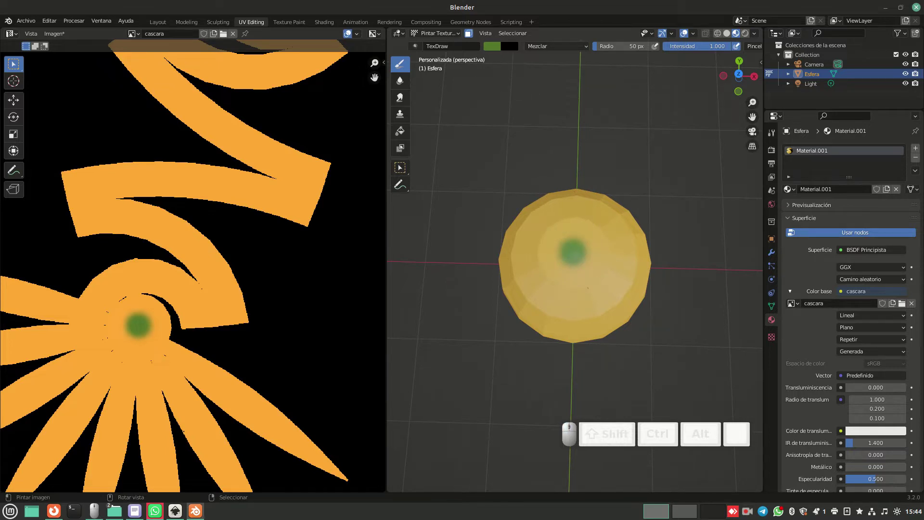
Build up a larger olive-green spot on the top pole with a 91 px brush radius and 0.569 strength.
left_click(492, 46)
left_click_drag(501, 92, 497, 98)
left_click_drag(618, 46, 628, 46)
left_click_drag(725, 46, 703, 46)
left_click(574, 252)
left_click(574, 252)
left_click(574, 252)
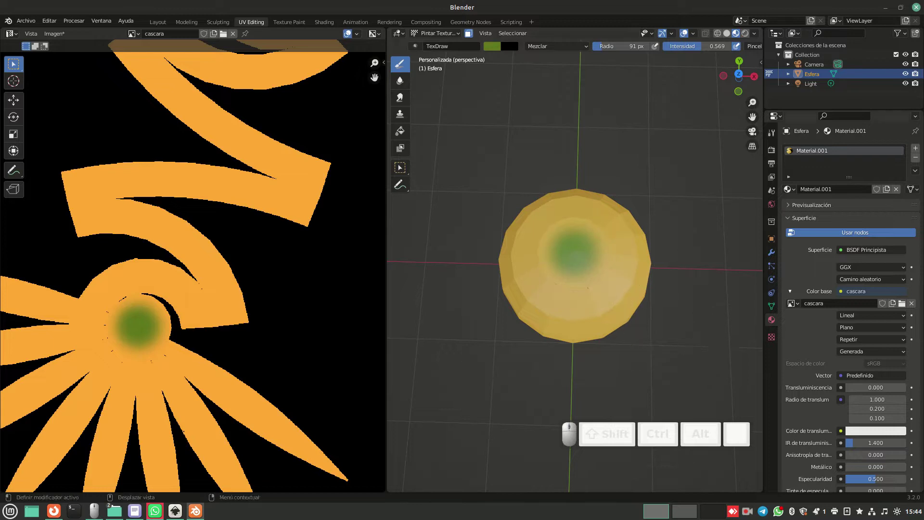
Widen the 3D viewport and lower the brush strength to 0.146.
mouse_move(691, 330)
middle_mouse_down()
mouse_move(707, 291)
mouse_move(691, 292)
middle_mouse_up()
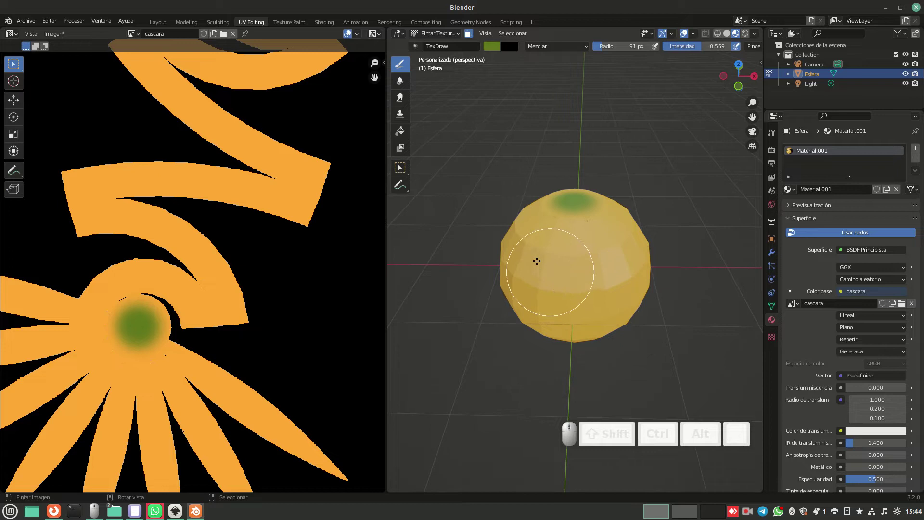
left_click_drag(705, 46, 684, 47)
left_click(556, 46)
left_click(538, 57)
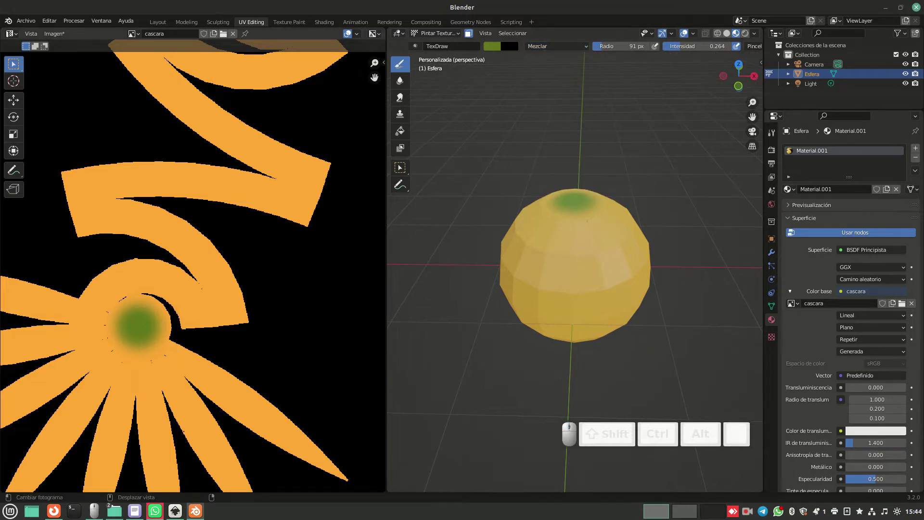
left_click_drag(385, 174, 152, 174)
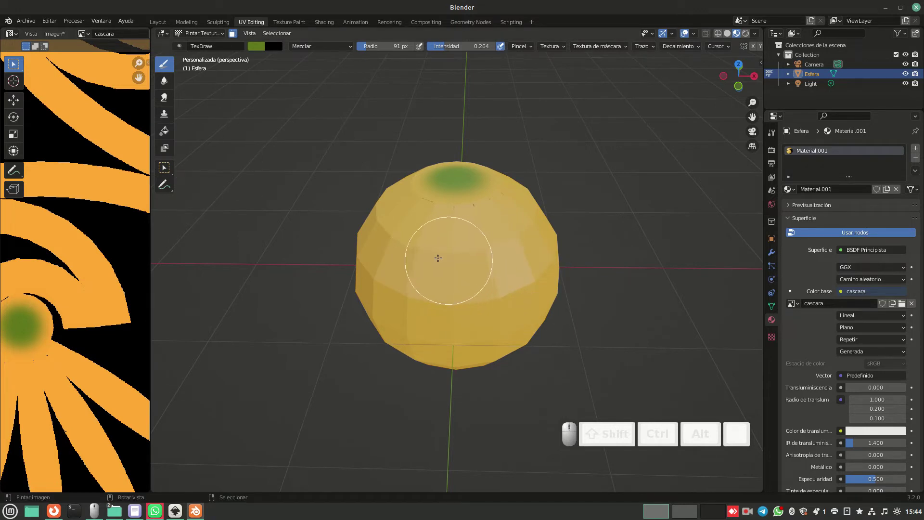
left_click(181, 46)
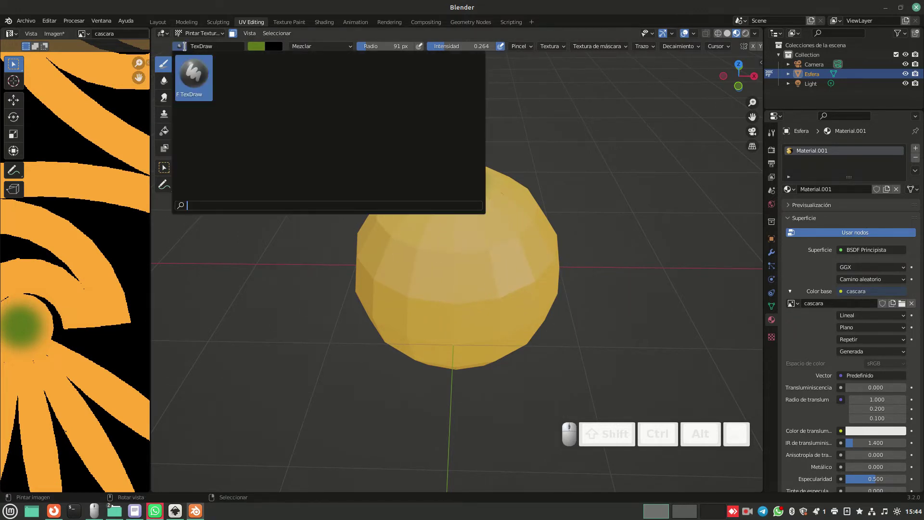
left_click(181, 46)
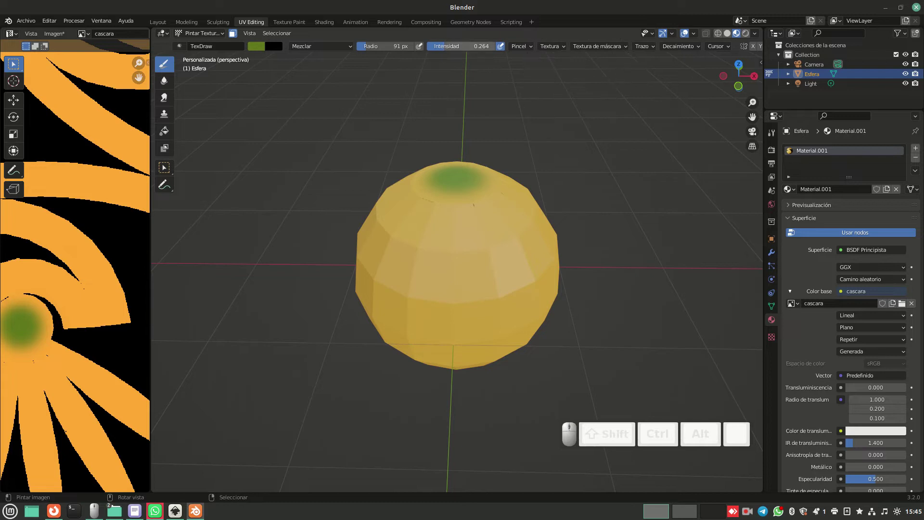
left_click_drag(462, 47, 454, 46)
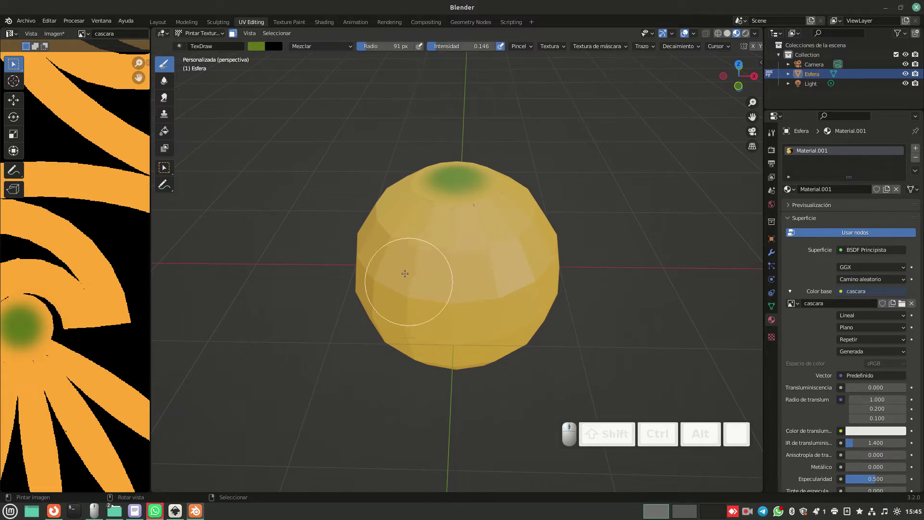
Brush faint olive-green patches around all sides of the sphere.
mouse_move(392, 253)
left_mouse_down()
mouse_move(460, 308)
mouse_move(502, 305)
mouse_move(534, 247)
mouse_move(511, 303)
mouse_move(396, 233)
mouse_move(408, 264)
mouse_move(470, 297)
left_mouse_up()
middle_click_drag(594, 289, 498, 271)
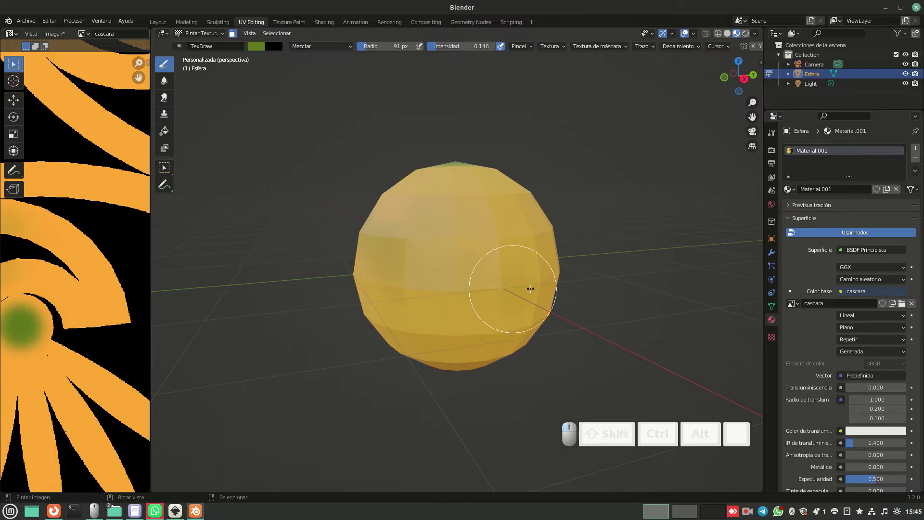
mouse_move(553, 294)
left_mouse_down()
mouse_move(447, 294)
mouse_move(436, 322)
left_mouse_up()
mouse_move(524, 240)
left_mouse_down()
mouse_move(501, 219)
mouse_move(560, 276)
left_mouse_up()
mouse_move(536, 291)
middle_mouse_down()
mouse_move(446, 285)
mouse_move(490, 248)
middle_mouse_up()
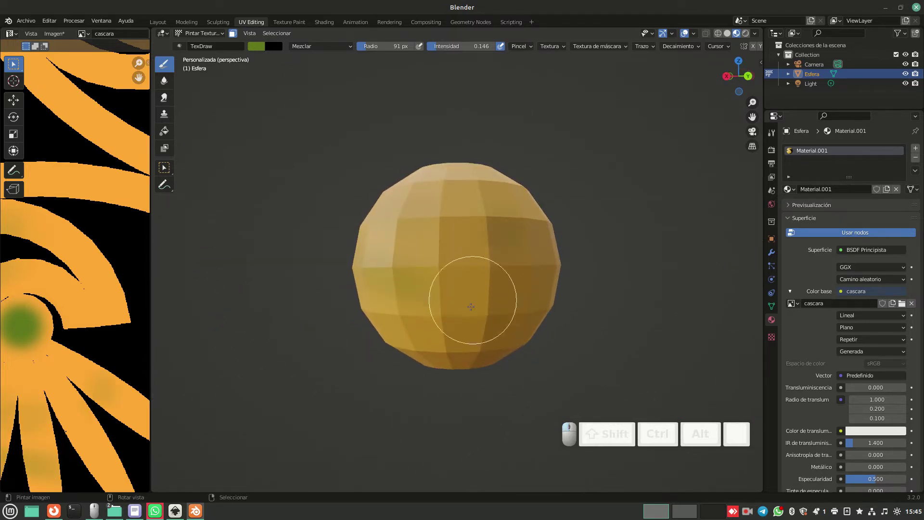
middle_click_drag(547, 284, 443, 264)
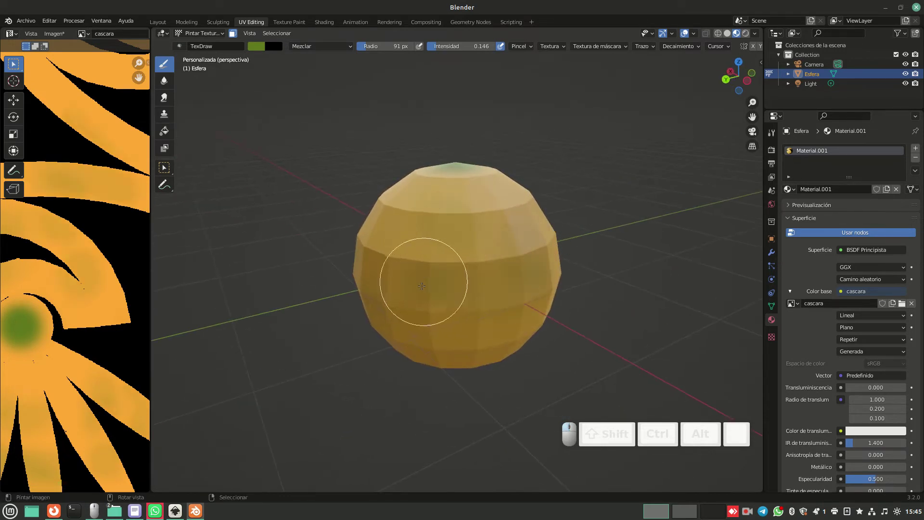
mouse_move(546, 274)
middle_mouse_down()
mouse_move(468, 282)
mouse_move(439, 248)
middle_mouse_up()
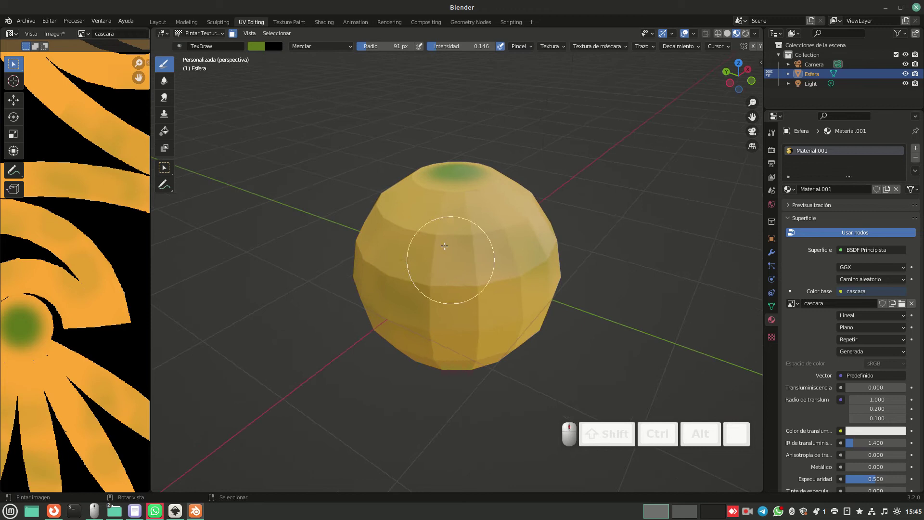
mouse_move(531, 257)
middle_mouse_down()
mouse_move(486, 281)
mouse_move(450, 280)
middle_mouse_up()
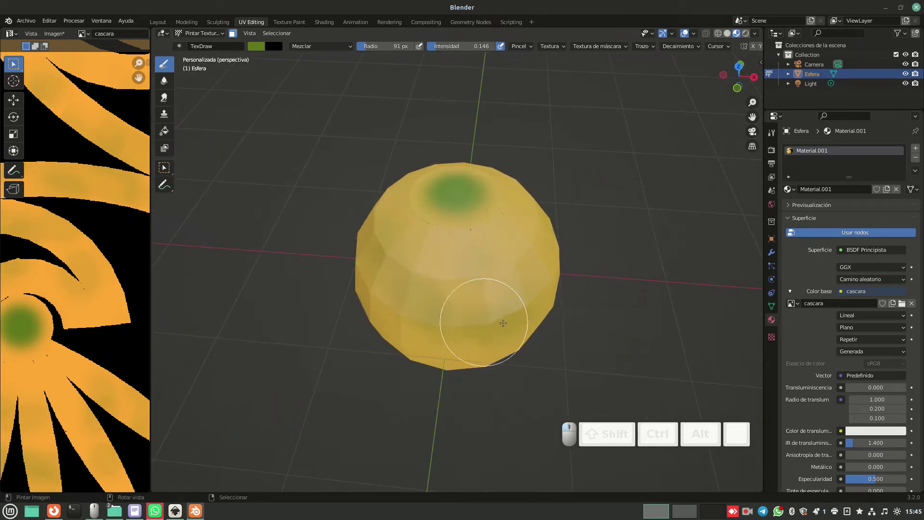
middle_click_drag(598, 295, 724, 281)
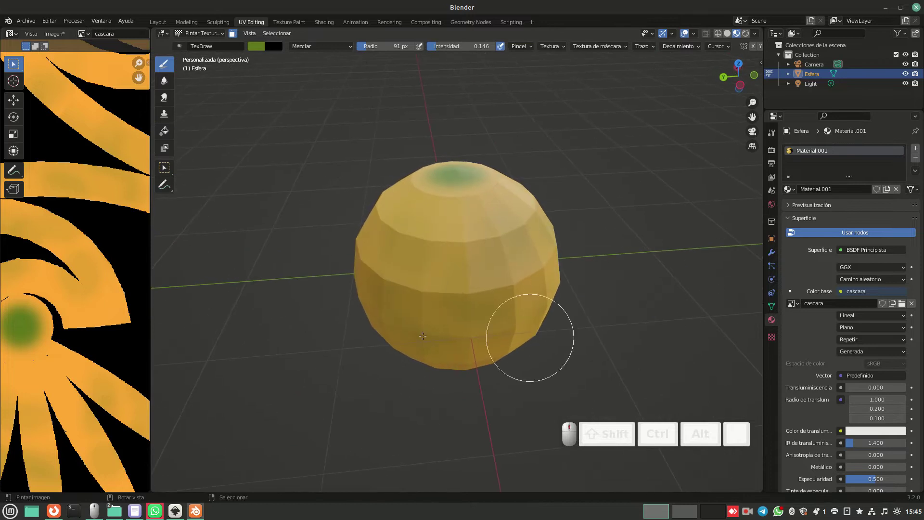
Widen the image area and examine the green patches on the cascara texture.
scroll(348, 308, "down", 5)
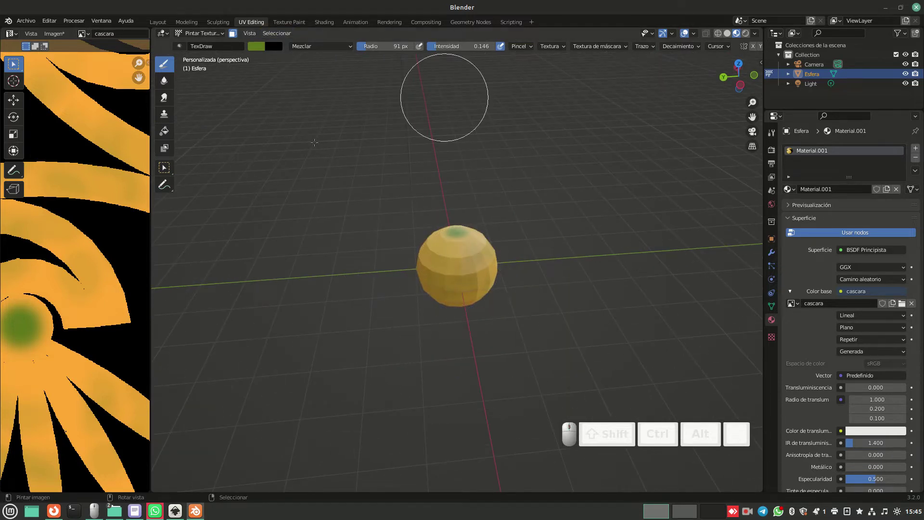
middle_click_drag(192, 238, 308, 233)
scroll(75, 269, "down", 4)
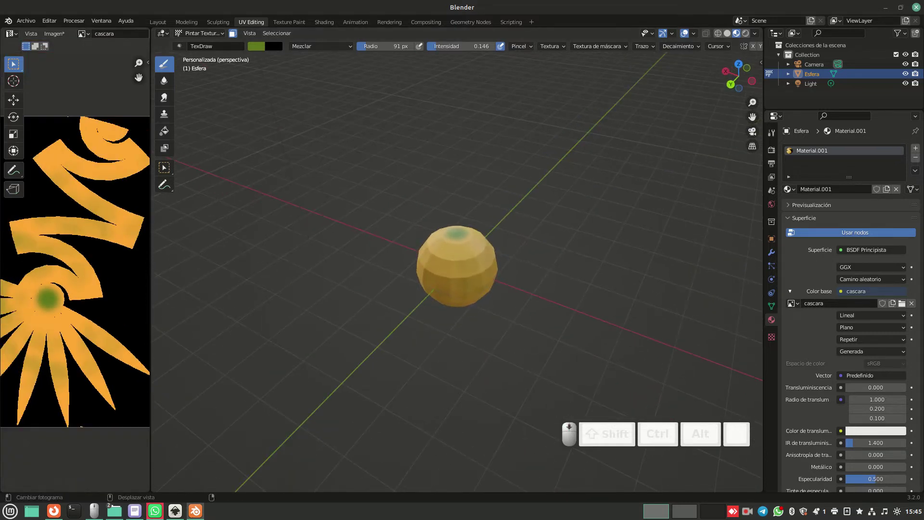
left_click_drag(151, 284, 420, 303)
scroll(192, 289, "up", 5)
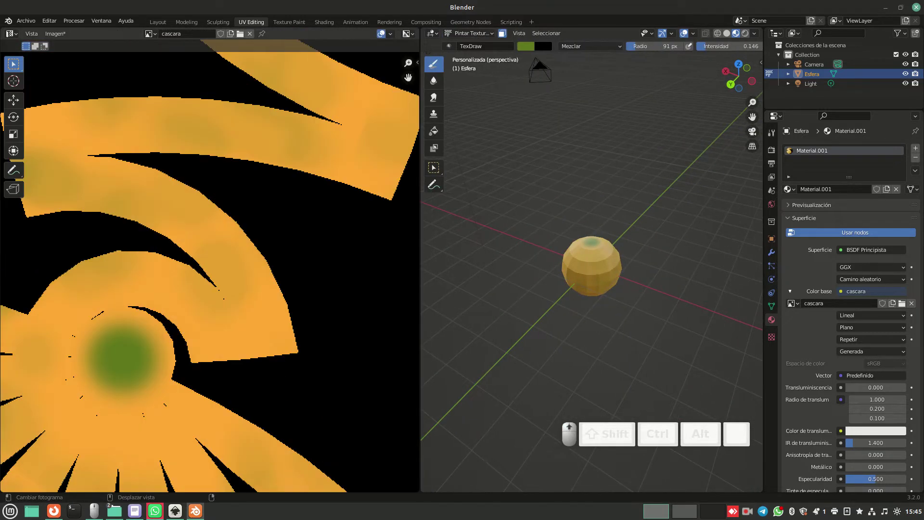
Tint the sphere on all sides with a reddish-orange brush colour of hue 0.053, saturation 0.860 and value 0.927.
left_click(526, 46)
left_click(541, 117)
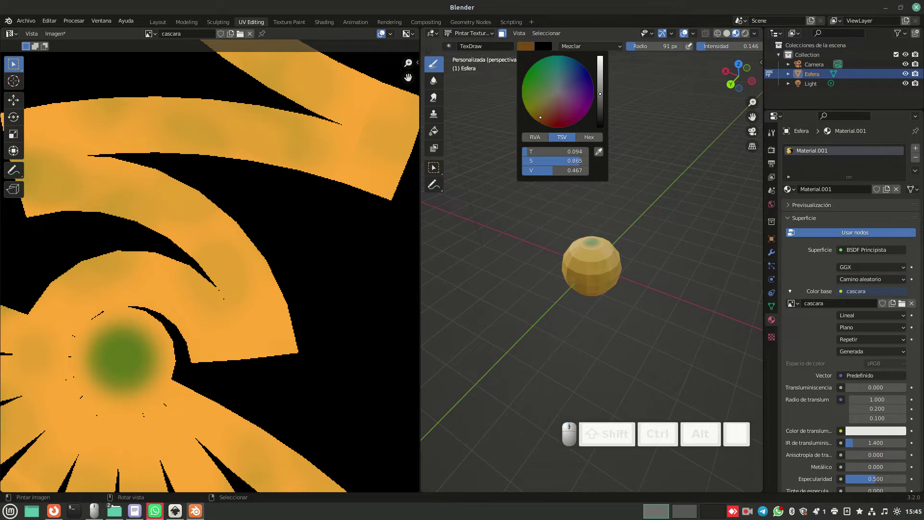
left_click_drag(554, 171, 586, 170)
left_click_drag(541, 117, 547, 121)
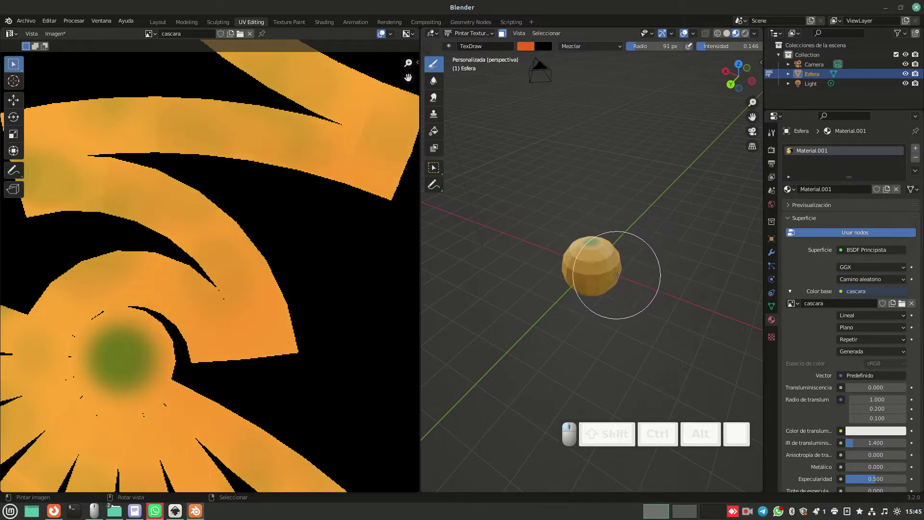
mouse_move(646, 244)
middle_mouse_down()
mouse_move(614, 263)
mouse_move(594, 175)
mouse_move(611, 272)
middle_mouse_up()
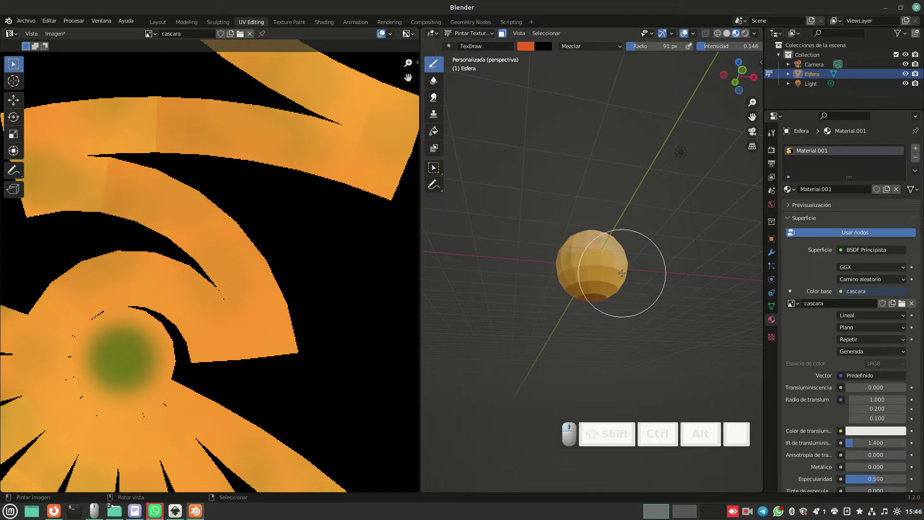
mouse_move(681, 288)
middle_mouse_down()
mouse_move(575, 301)
mouse_move(594, 269)
middle_mouse_up()
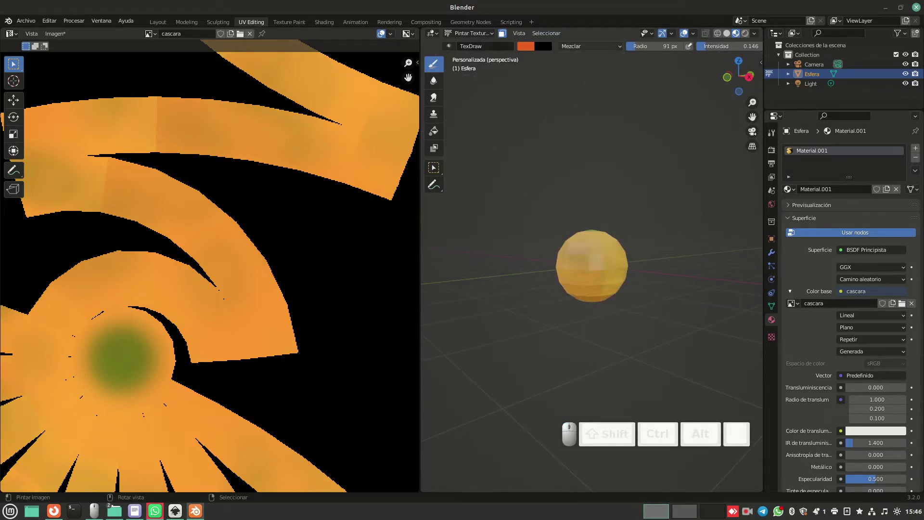
Darken the brush colour to a reddish brown and set the brush radius to 17 px.
left_click_drag(657, 47, 629, 46)
left_click(525, 46)
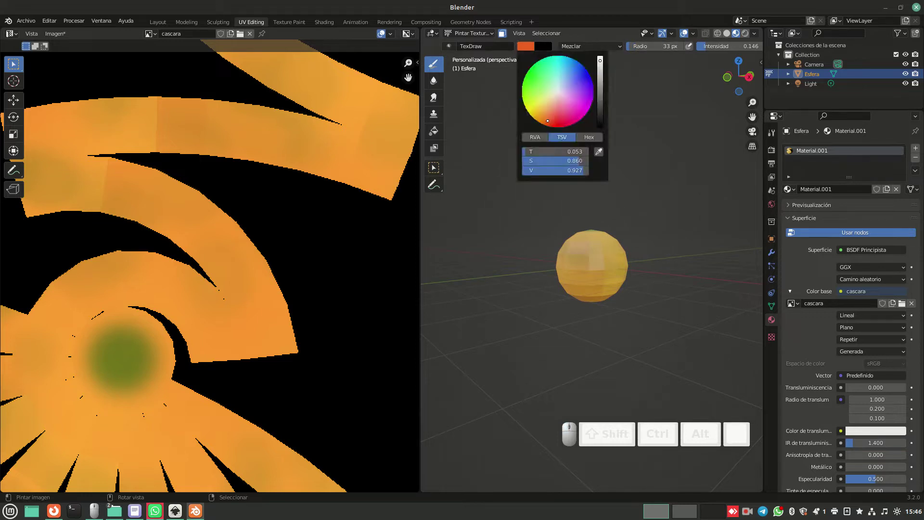
left_click_drag(600, 61, 600, 99)
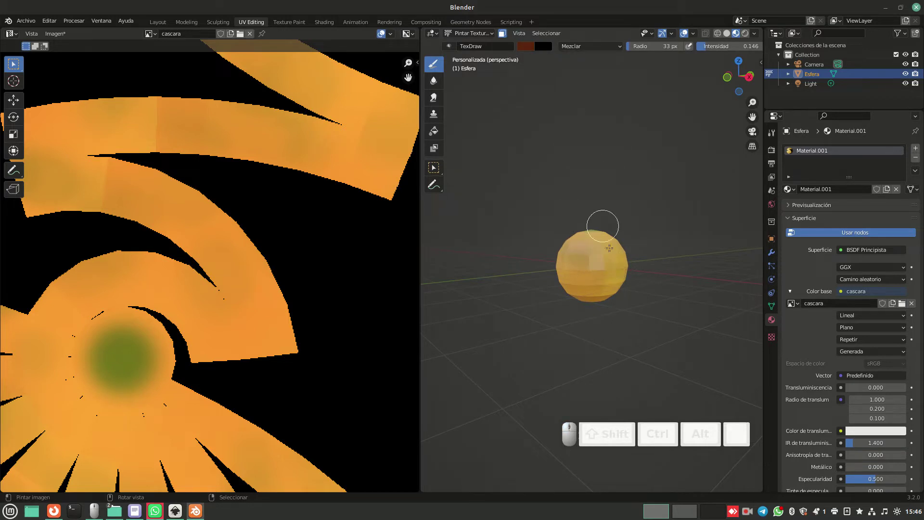
scroll(607, 275, "up", 2)
scroll(607, 274, "up", 5)
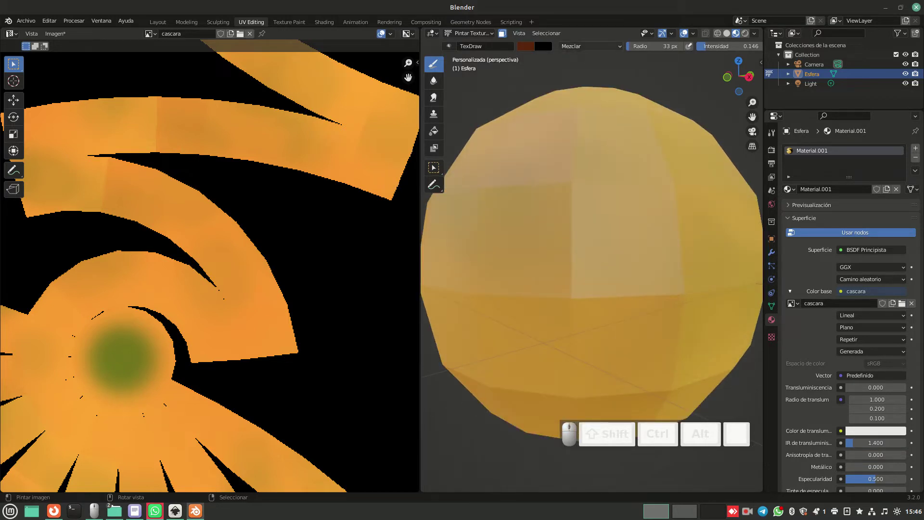
left_click_drag(666, 46, 633, 46)
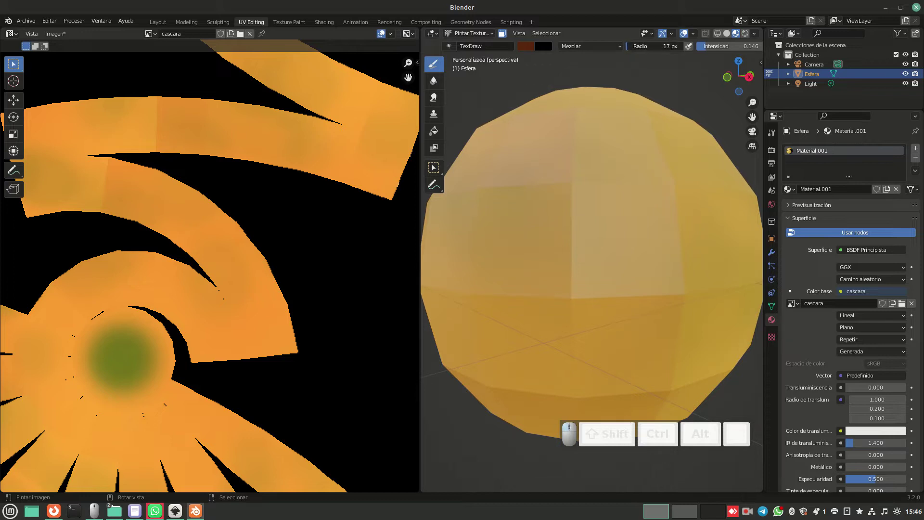
Paint short, faint brown strokes across the faces on one side of the sphere for a rough peel.
mouse_move(554, 202)
left_mouse_down()
mouse_move(561, 231)
mouse_move(593, 230)
mouse_move(619, 210)
mouse_move(656, 215)
left_mouse_up()
mouse_move(575, 255)
left_mouse_down()
mouse_move(643, 262)
mouse_move(611, 298)
left_mouse_up()
left_click_drag(596, 171, 522, 203)
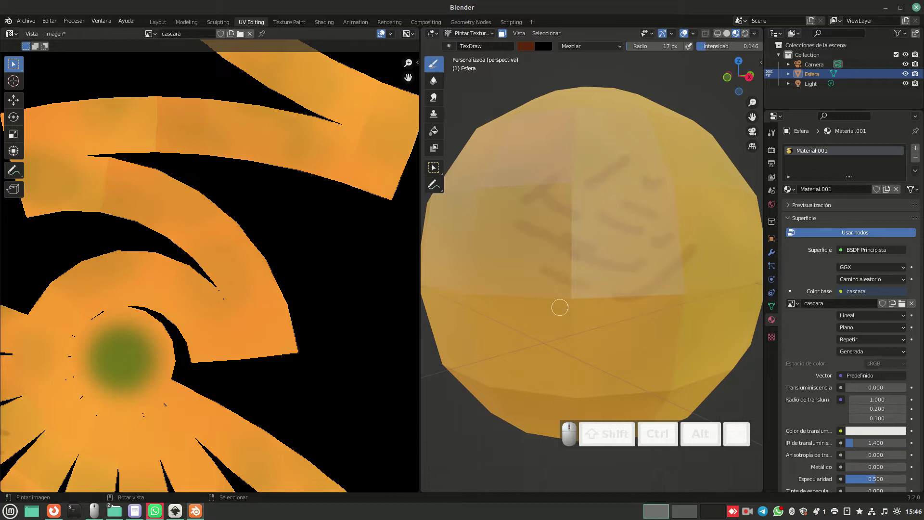
scroll(216, 264, "down", 3)
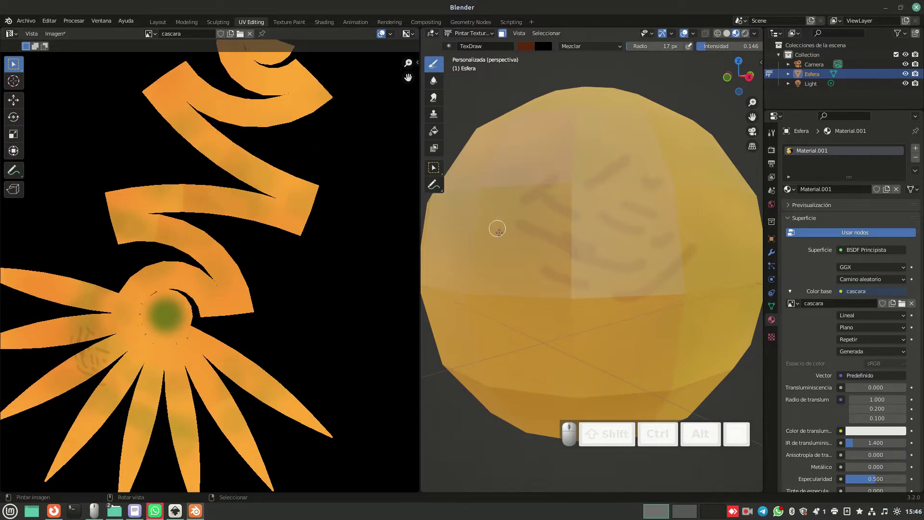
mouse_move(568, 270)
middle_mouse_down()
mouse_move(620, 281)
mouse_move(660, 243)
middle_mouse_up()
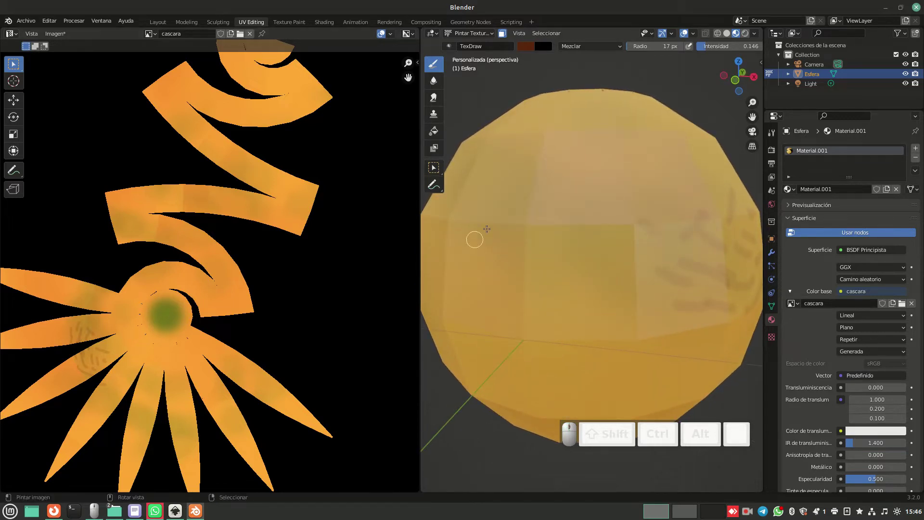
scroll(592, 220, "down", 2)
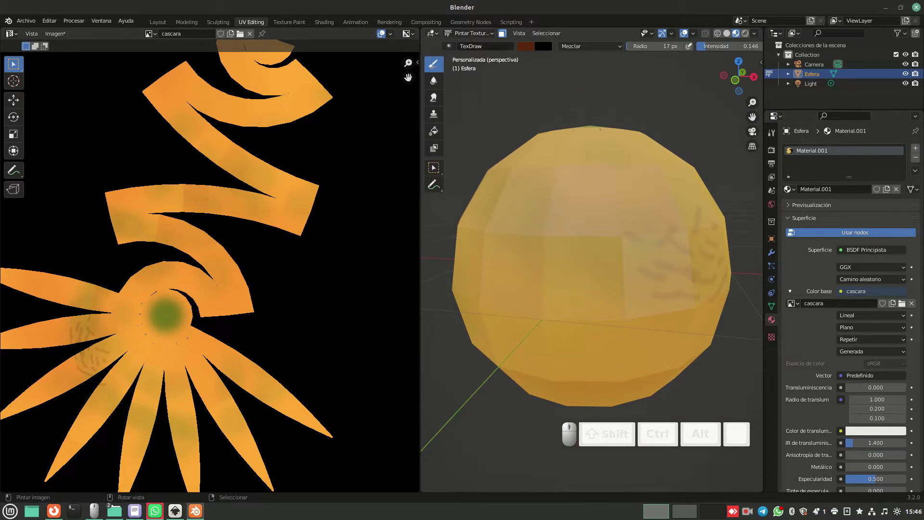
Return the sphere to Object Mode and add a Catmull-Clark Subdivision modifier with its viewport level set to 4.
left_click(469, 33)
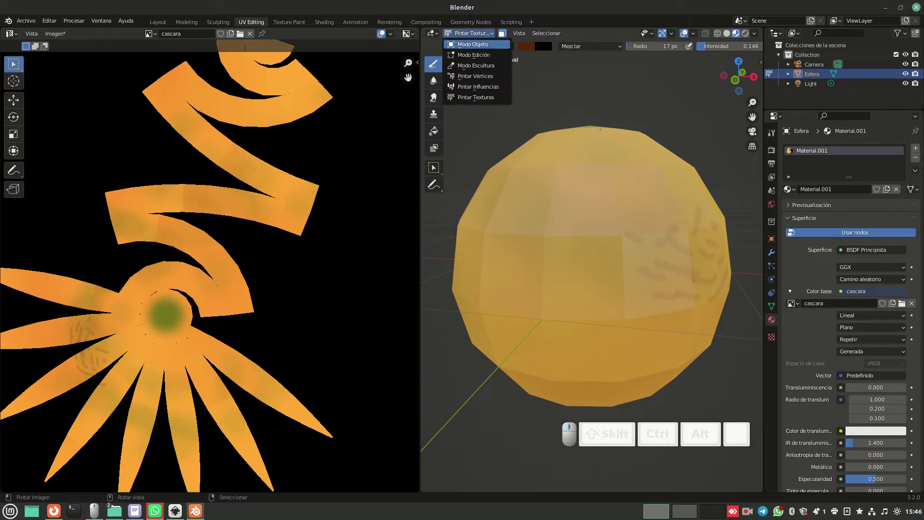
left_click(473, 45)
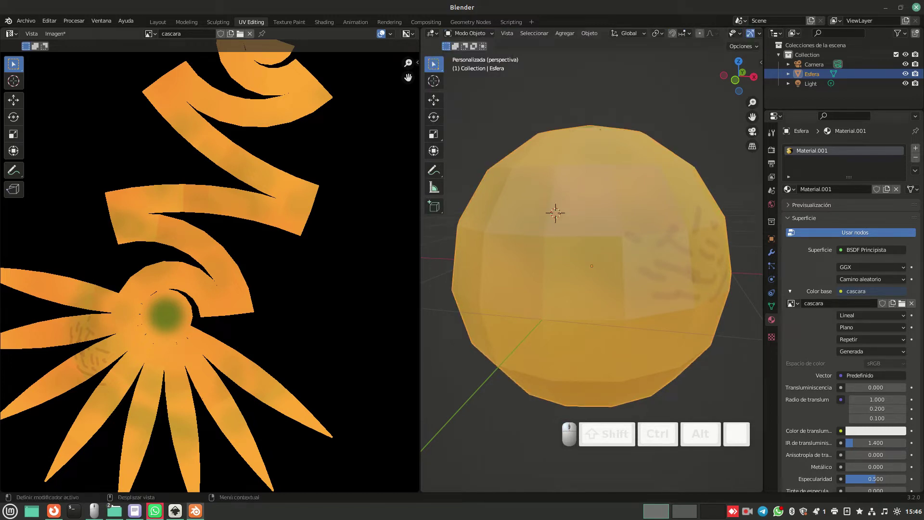
left_click(771, 252)
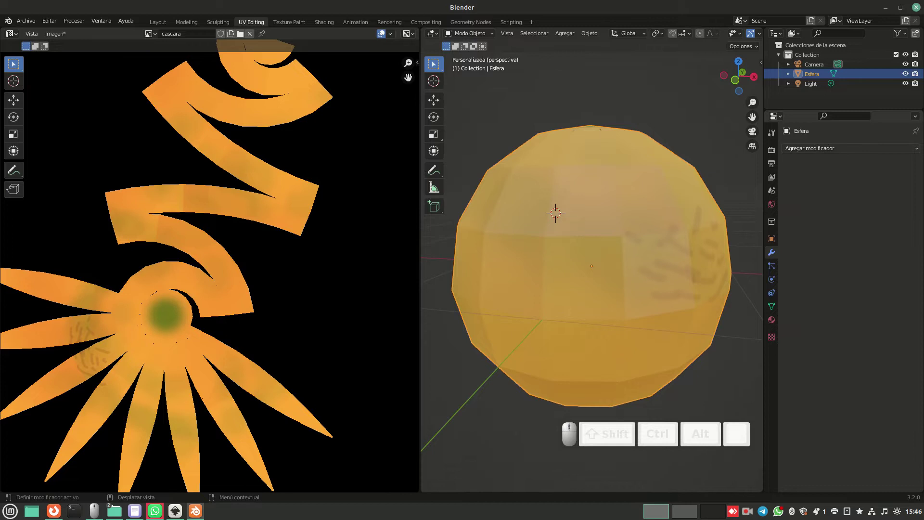
left_click(850, 149)
left_click(709, 323)
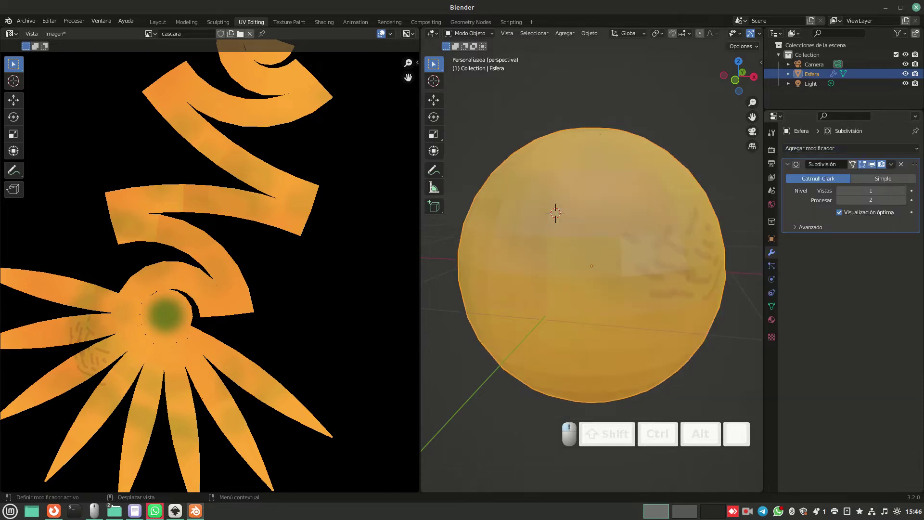
left_click(903, 190)
left_click(903, 191)
left_click(903, 191)
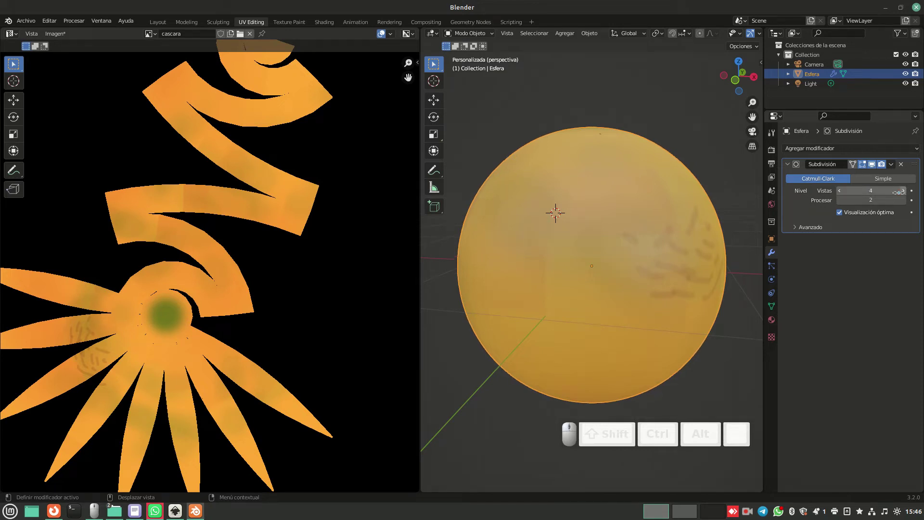
Resume texture painting and add two short reddish-brown strokes on an unmarked side of the smoothed sphere.
middle_click_drag(660, 240, 564, 248)
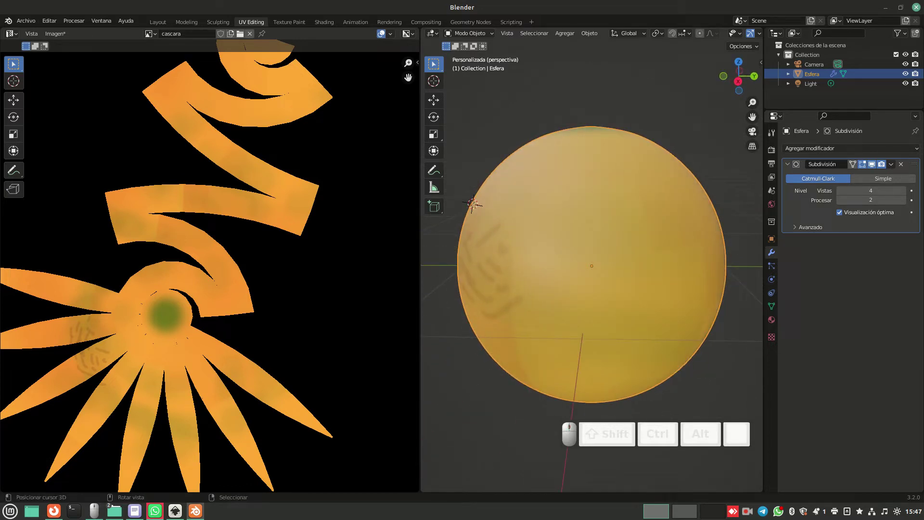
left_click(469, 33)
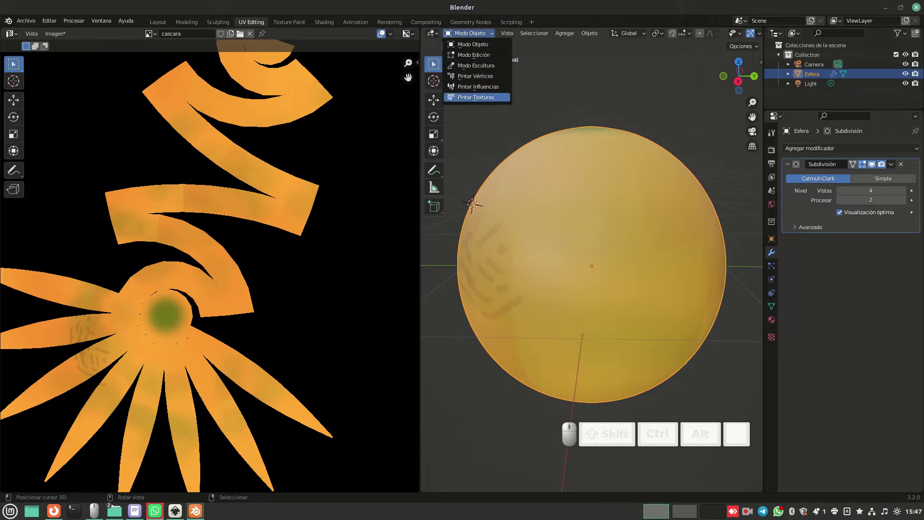
left_click(473, 98)
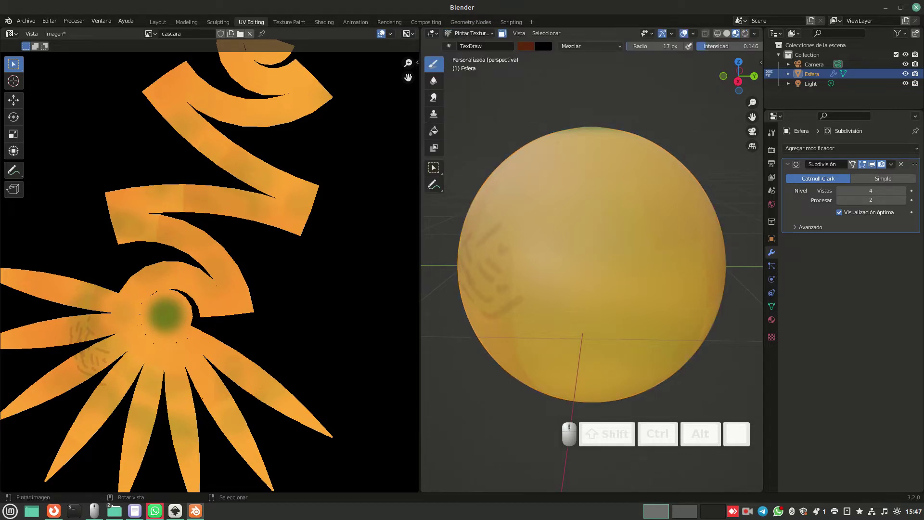
left_click_drag(566, 268, 590, 284)
left_click_drag(645, 241, 672, 253)
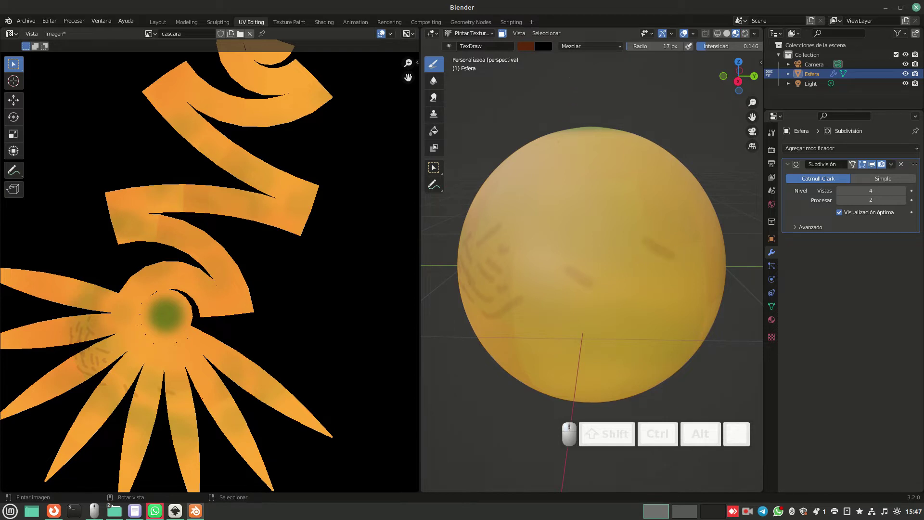
Tint the side with the two short strokes in light yellow-green of hue 0.186 and saturation 0.376, using a 256 px brush radius.
left_click(526, 46)
left_click_drag(548, 121, 543, 97)
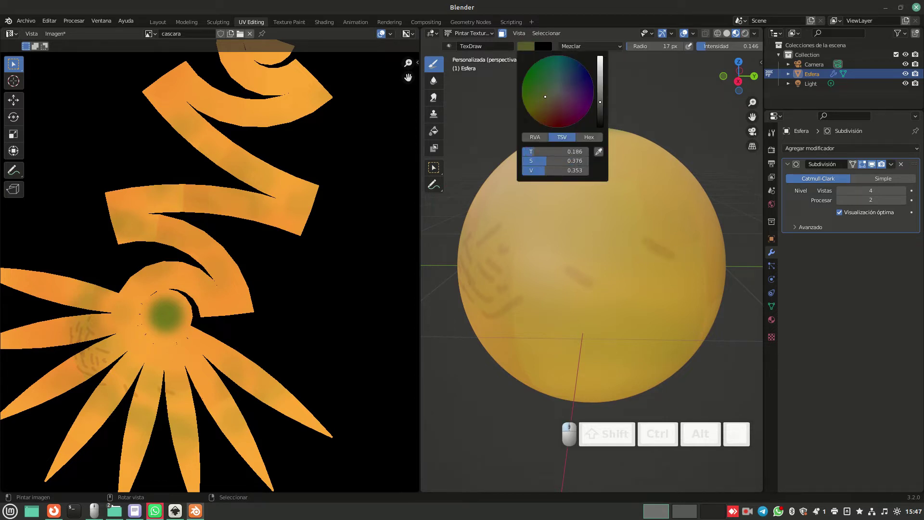
left_click_drag(600, 102, 600, 72)
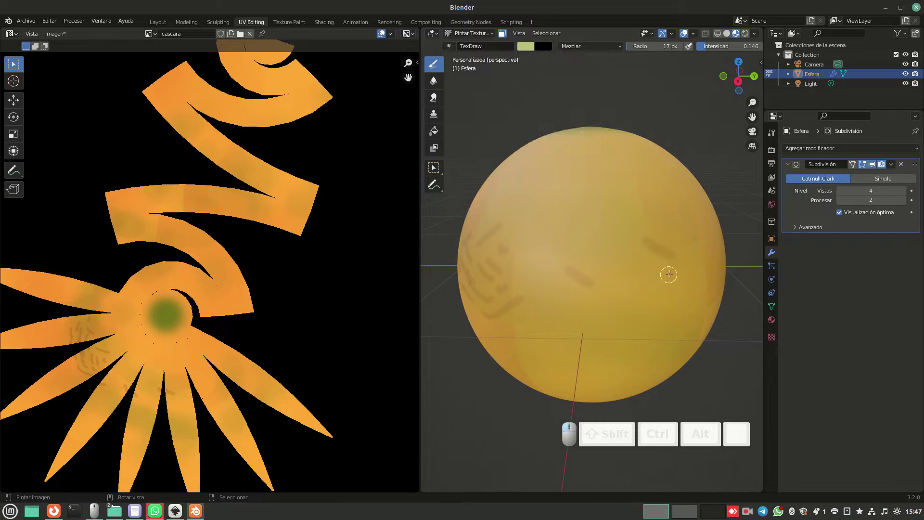
left_click_drag(654, 47, 679, 46)
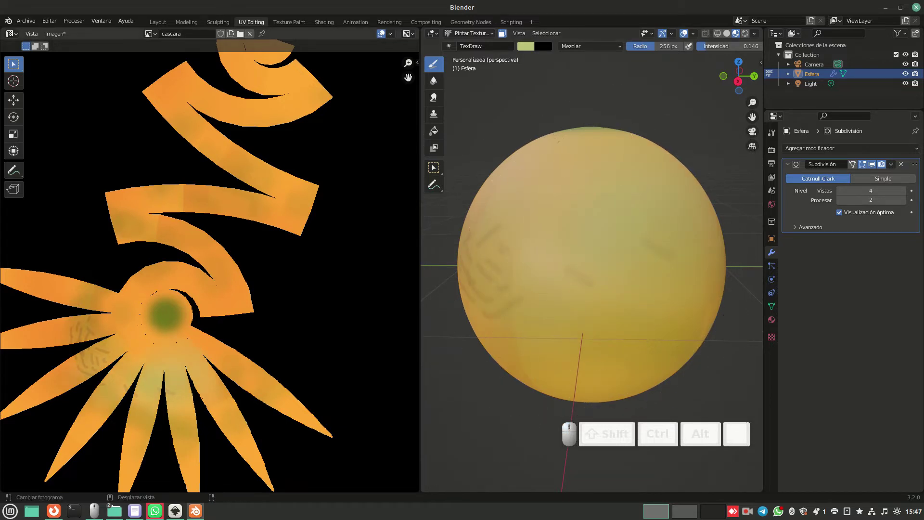
Spread the light yellow-green tint over the other sides and the lower part of the sphere.
mouse_move(515, 320)
middle_mouse_down()
mouse_move(712, 258)
mouse_move(653, 255)
middle_mouse_up()
scroll(653, 255, "up", 2)
mouse_move(532, 216)
middle_mouse_down()
mouse_move(561, 253)
mouse_move(602, 241)
middle_mouse_up()
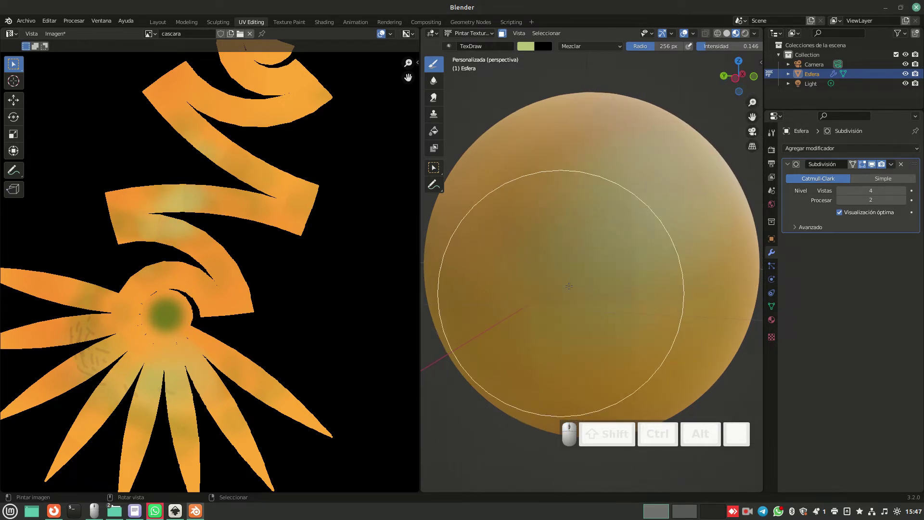
middle_click_drag(559, 268, 603, 251)
mouse_move(600, 269)
left_mouse_down()
mouse_move(589, 273)
mouse_move(627, 234)
left_mouse_up()
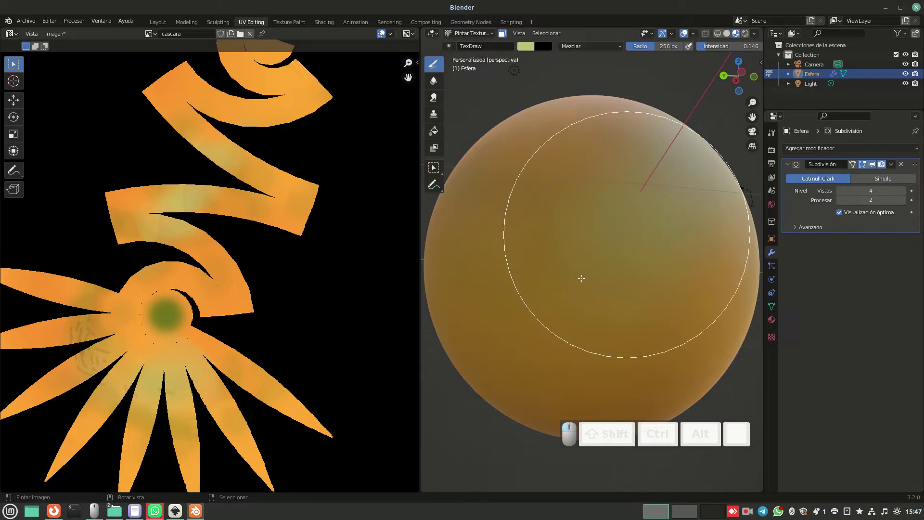
Check the whole painted sphere from above and switch it to Edit Mode to show its UV layout.
scroll(696, 292, "down", 5)
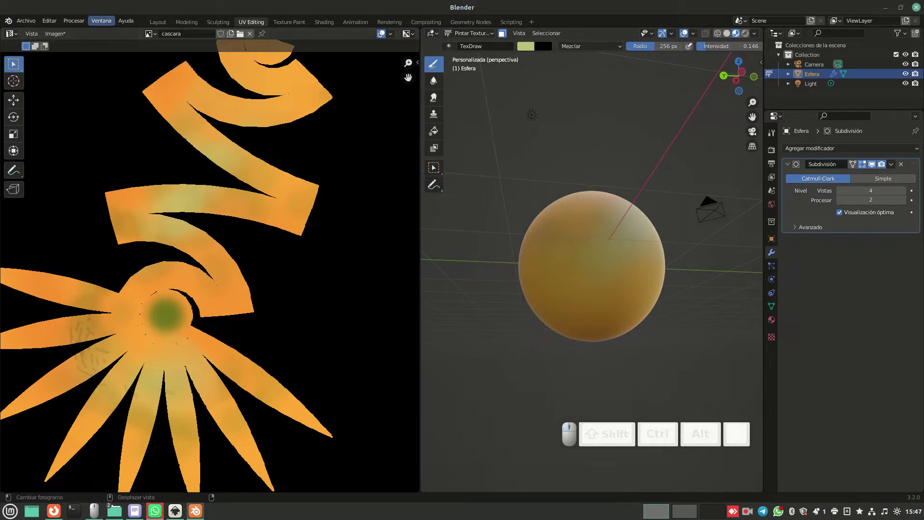
left_click(101, 21)
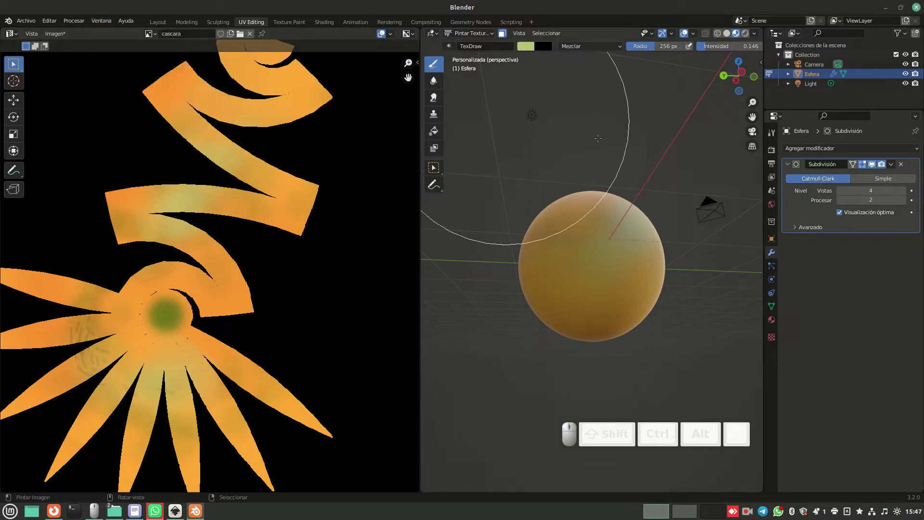
middle_click_drag(590, 185, 607, 229)
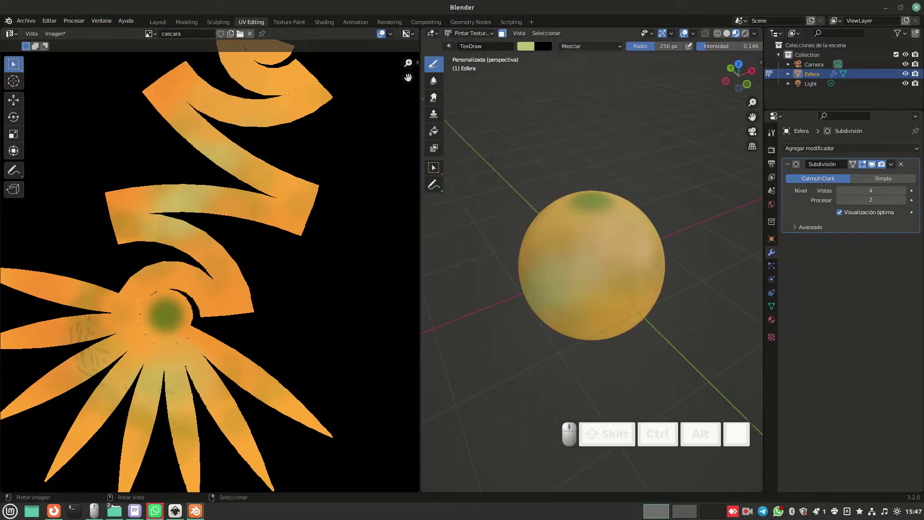
left_click(469, 33)
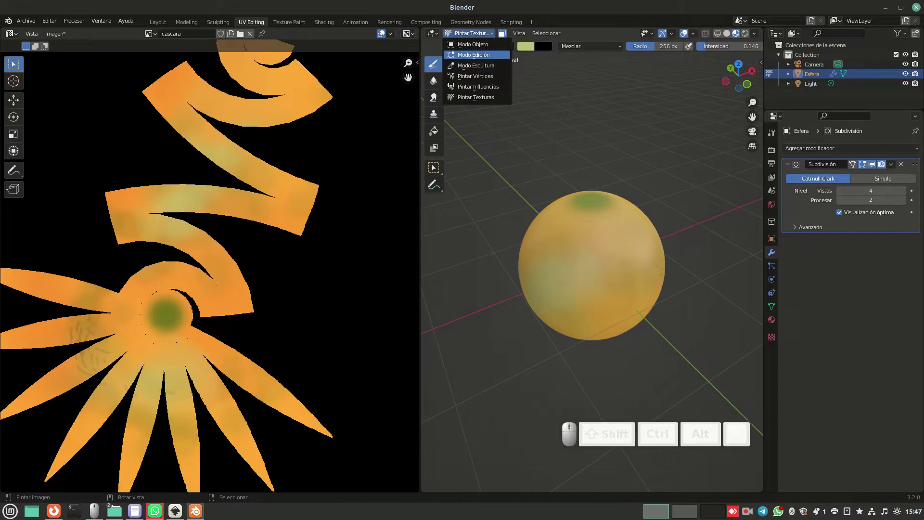
left_click(465, 54)
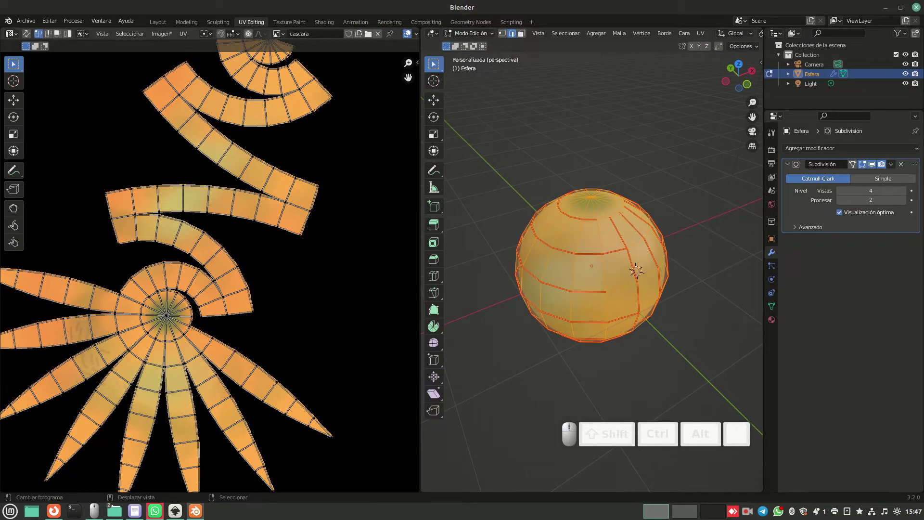
Export the sphere's UV layout as EsferaUV.png into the Imágenes folder, keeping the 1024 × 1024 PNG settings.
left_click(161, 33)
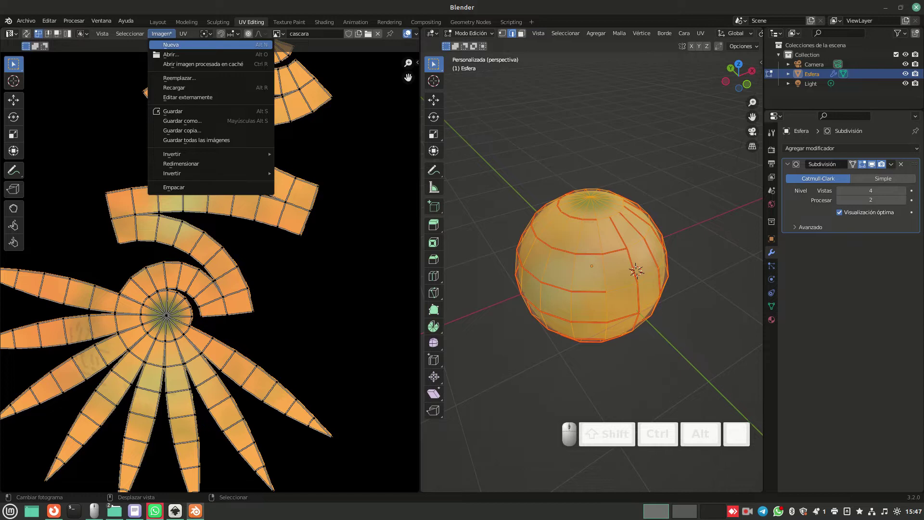
left_click(183, 34)
left_click(183, 33)
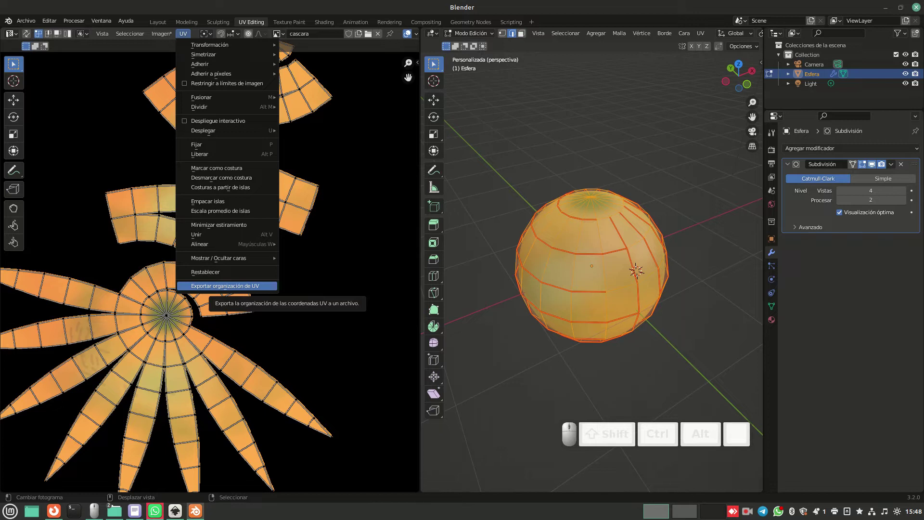
left_click(224, 286)
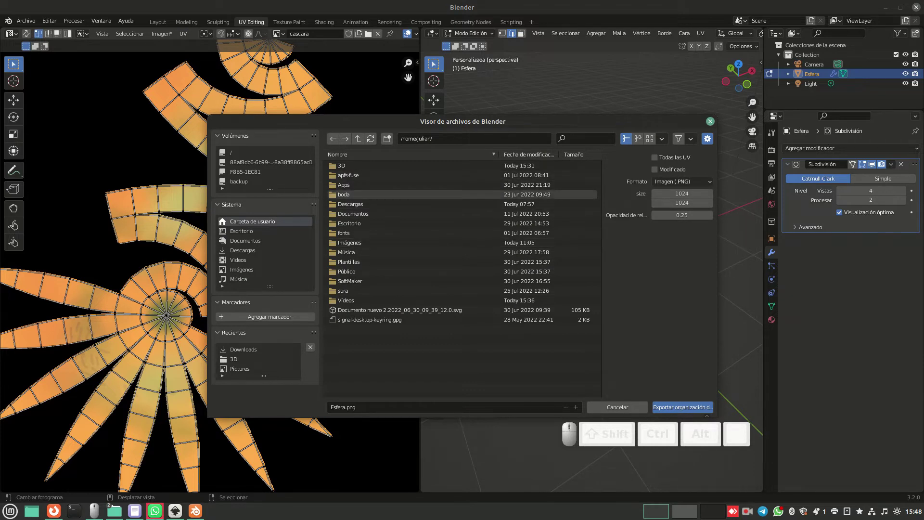
left_click(241, 270)
left_click(343, 408)
left_click(345, 408)
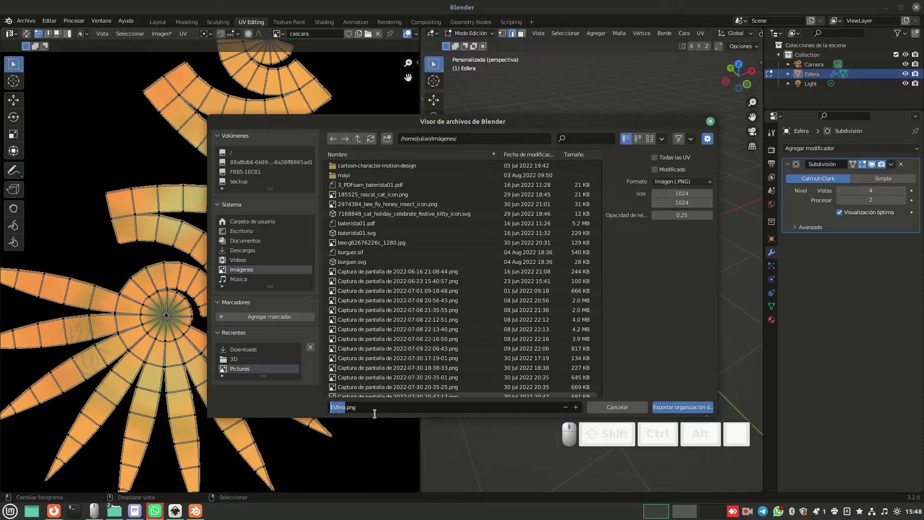
left_click(345, 408)
type("UV")
left_click(672, 407)
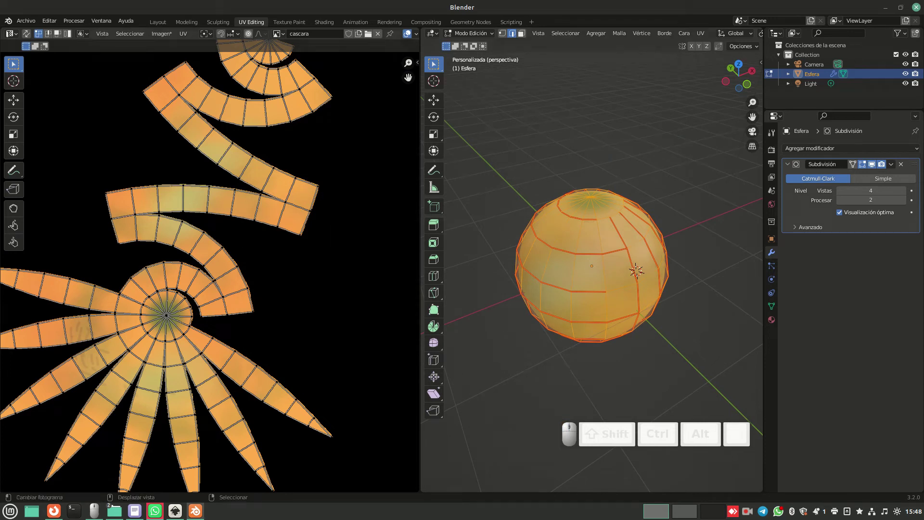
Switch to the file manager, view the exported EsferaUV.png from the Imágenes folder, and close the preview.
left_click(114, 511)
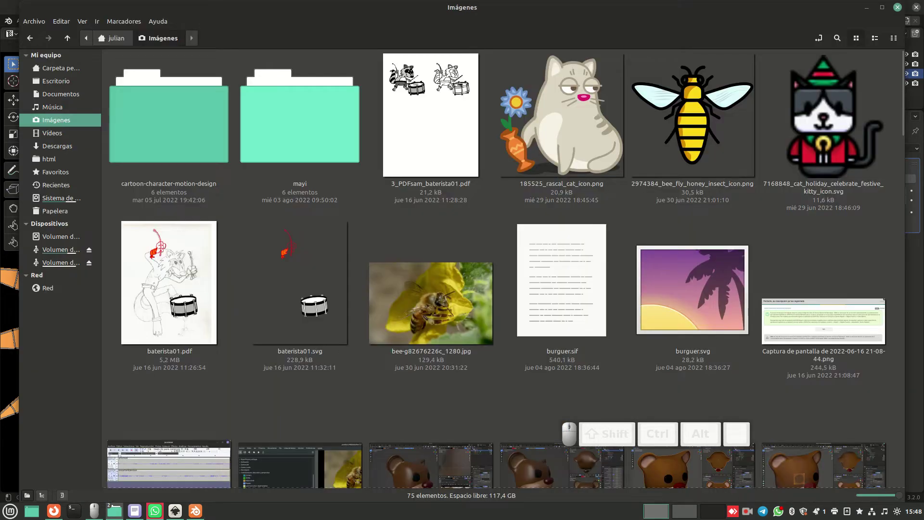
scroll(503, 270, "down", 15)
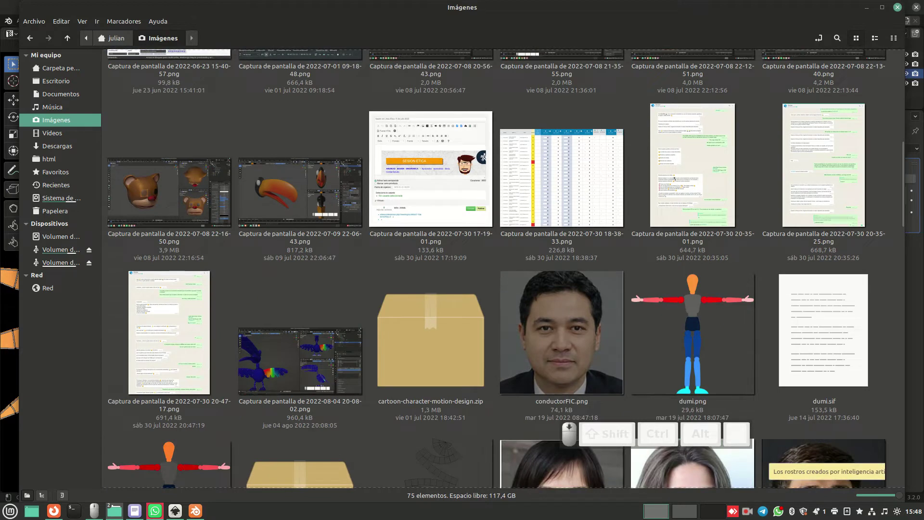
scroll(502, 269, "down", 2)
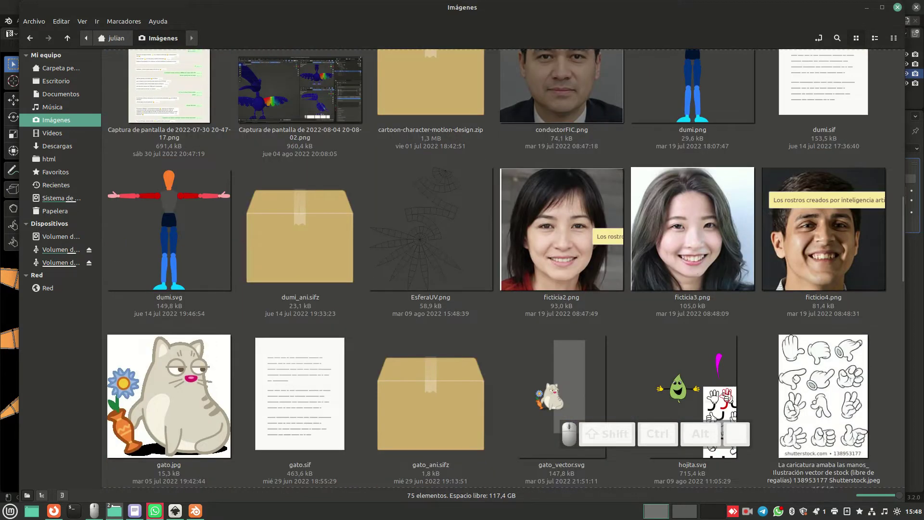
left_click(430, 228)
right_click(428, 242)
left_click(454, 250)
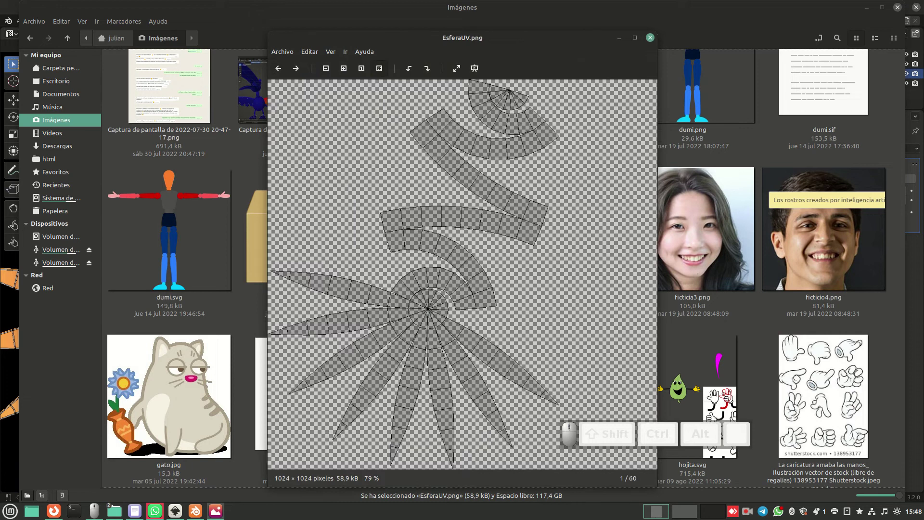
left_click(650, 38)
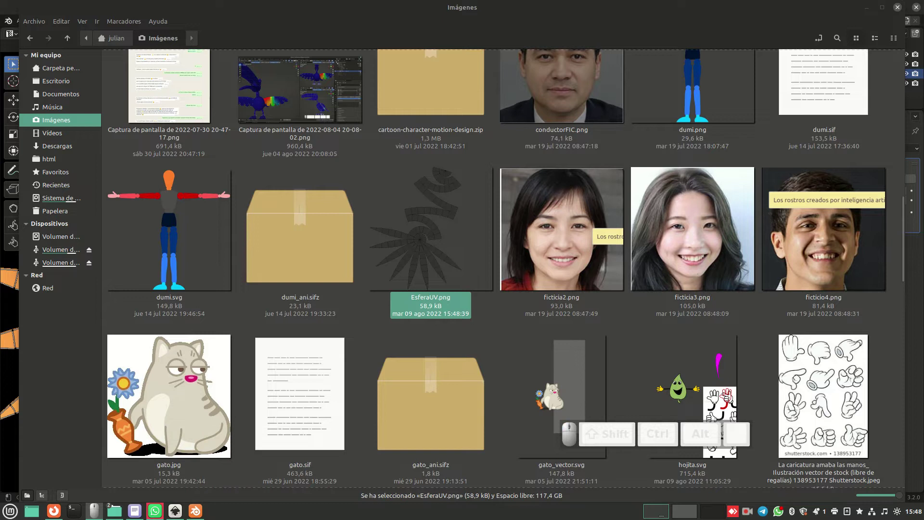
Switch back to Blender and save the painted texture as cascara.png in the Imágenes folder.
left_click(196, 511)
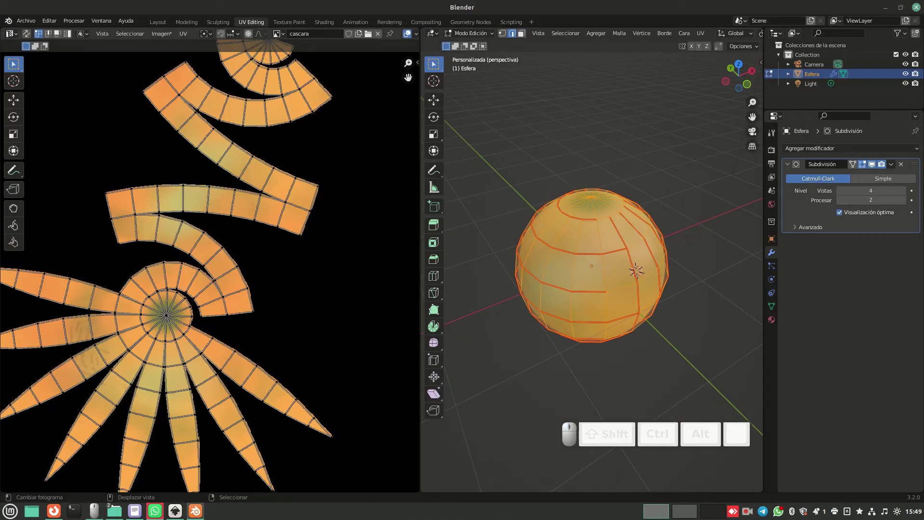
left_click(162, 33)
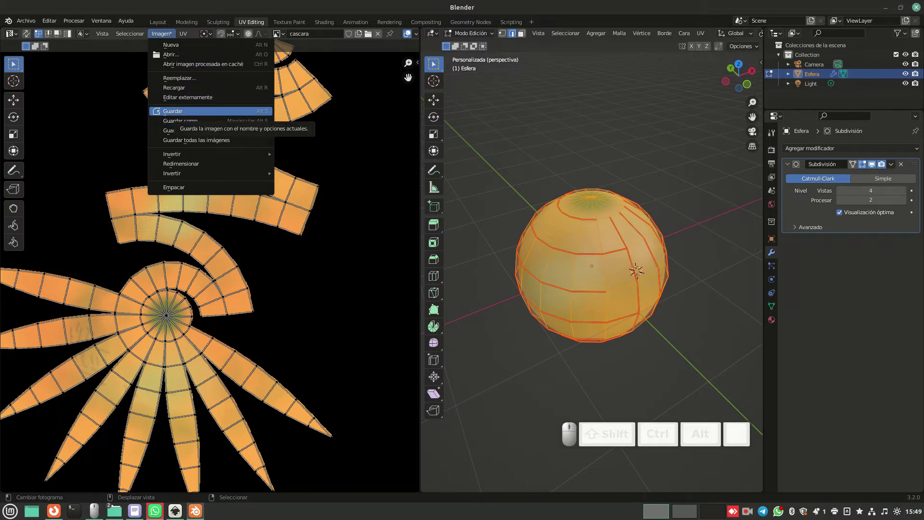
left_click(174, 111)
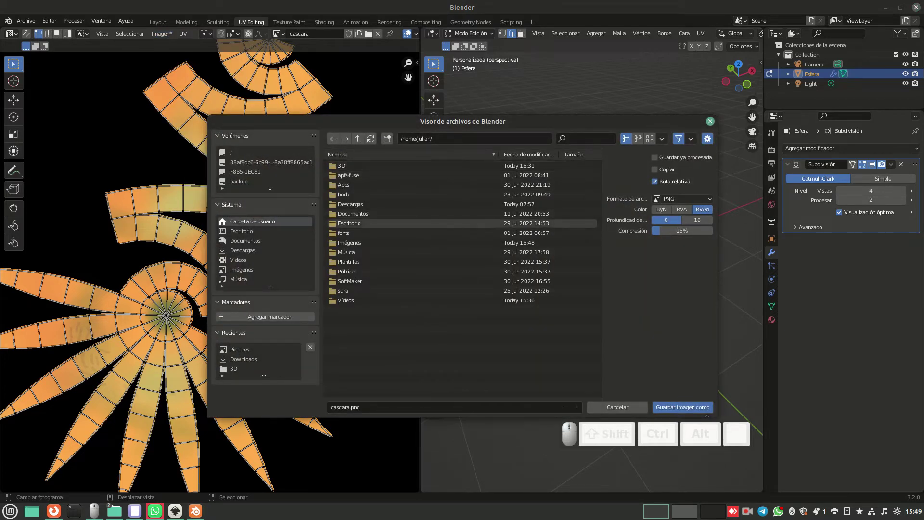
left_click(349, 242)
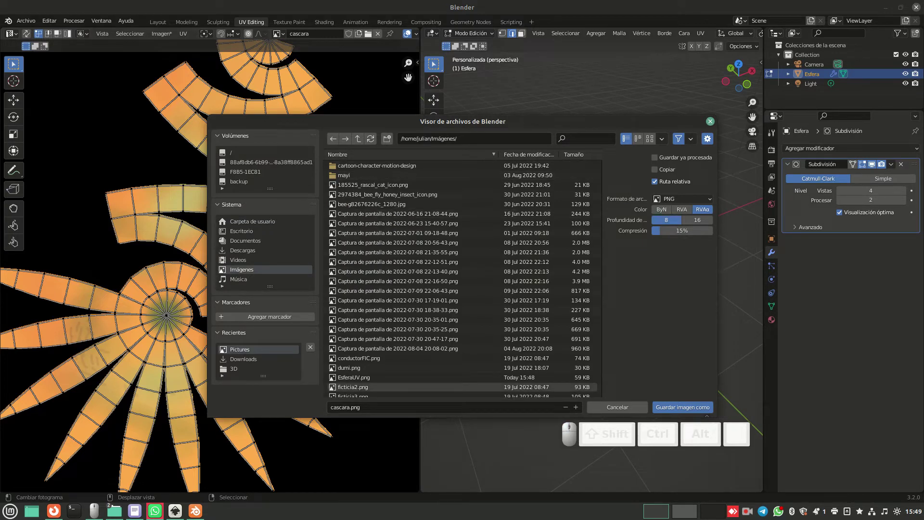
left_click(675, 407)
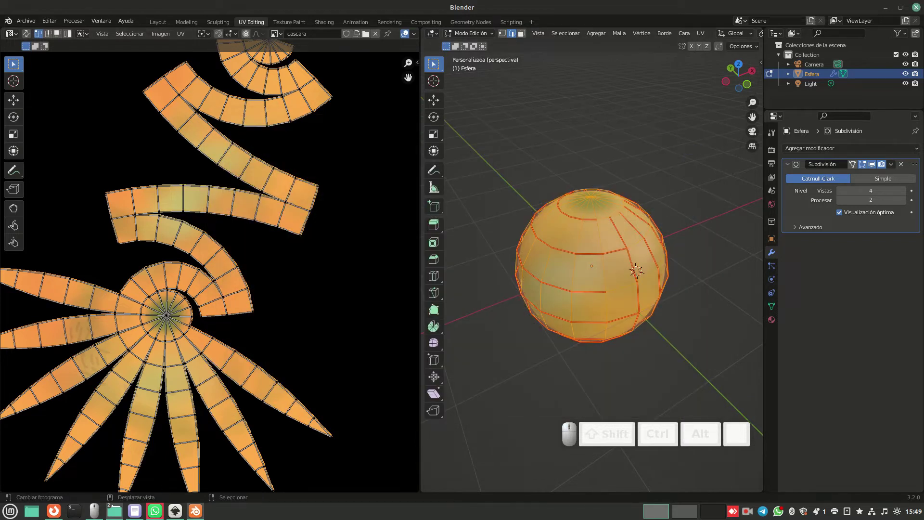
Switch to the file manager and locate the saved cascara.png in the Imágenes folder.
left_click(135, 464)
scroll(116, 129, "down", 3)
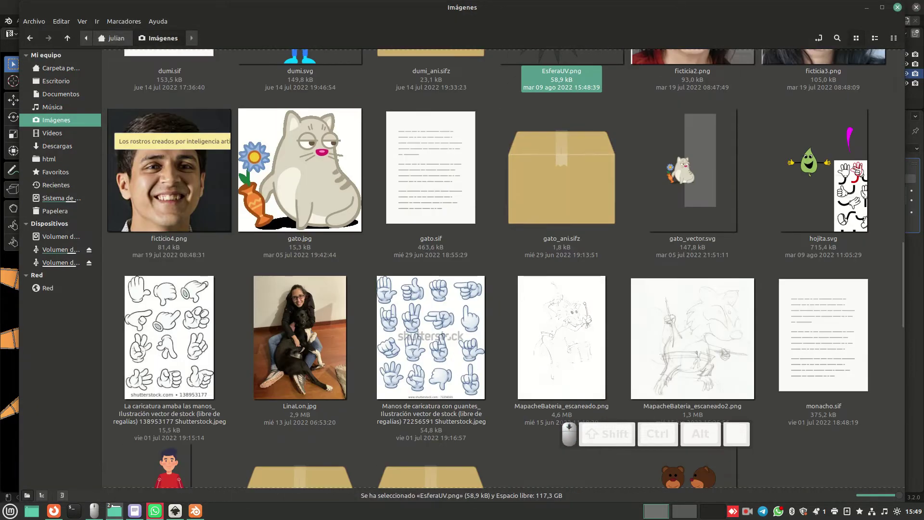
scroll(560, 308, "up", 13)
scroll(560, 308, "down", 5)
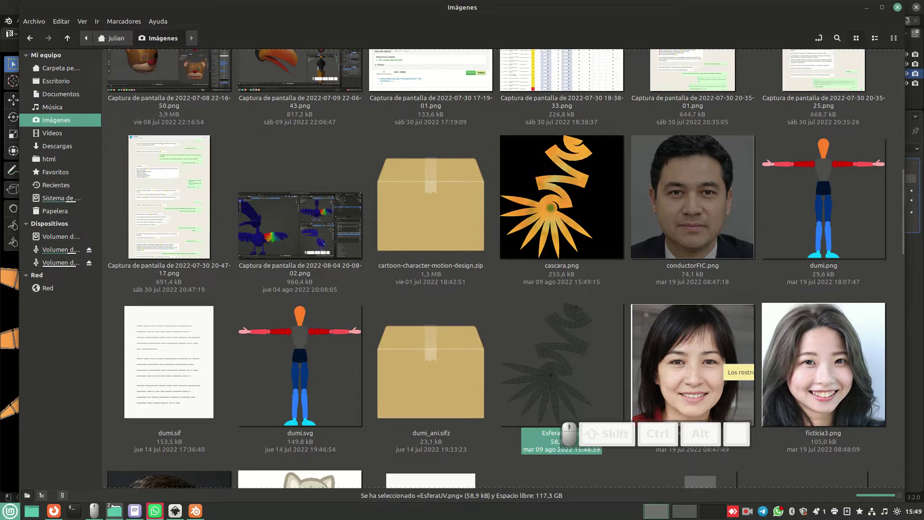
Launch the GNU Image Manipulation Program (GIMP) from the Gráficos applications and bring its window to the front.
key("super")
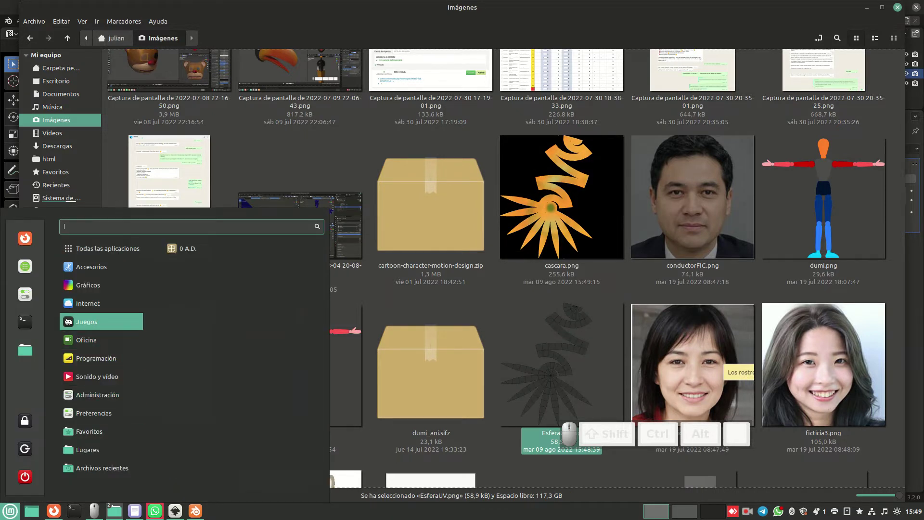
key("Up")
key("Up")
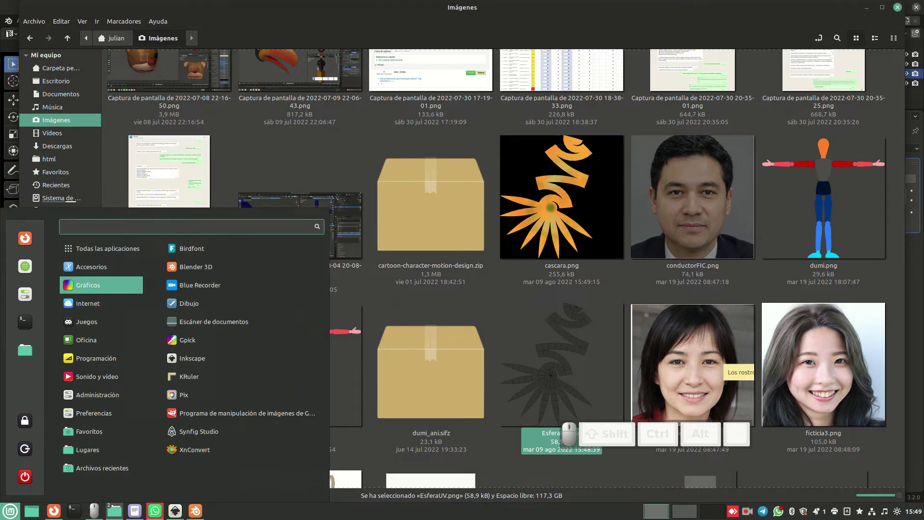
key("Right")
key("Down")
key("Down")
key("Down")
key("Down")
key("Down")
key("Down")
key("Down")
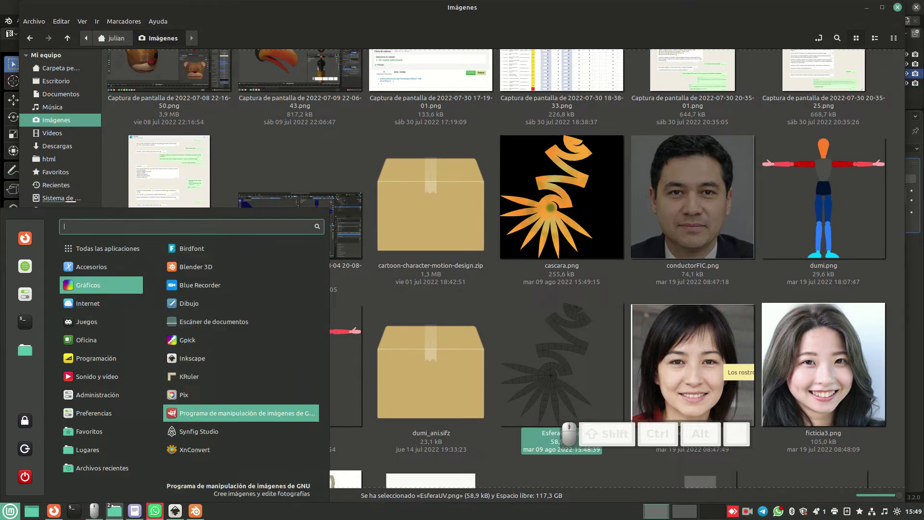
key("Return")
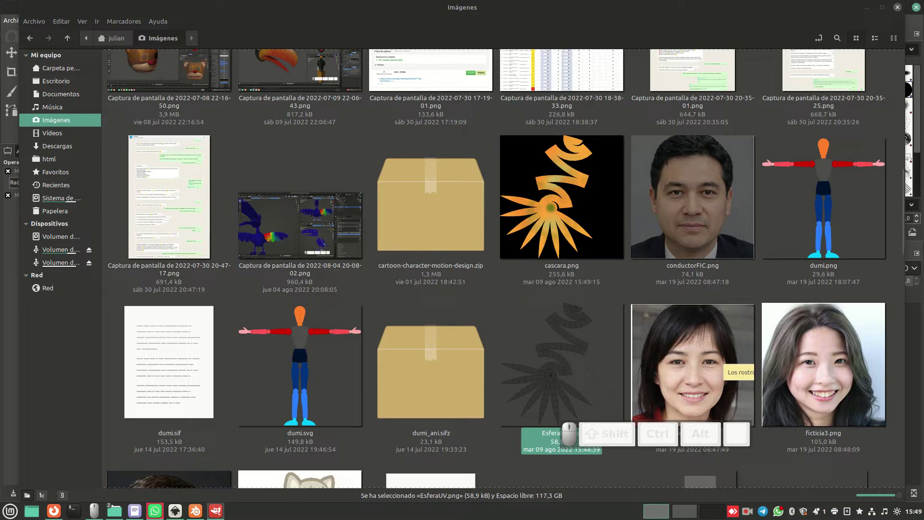
left_click(216, 511)
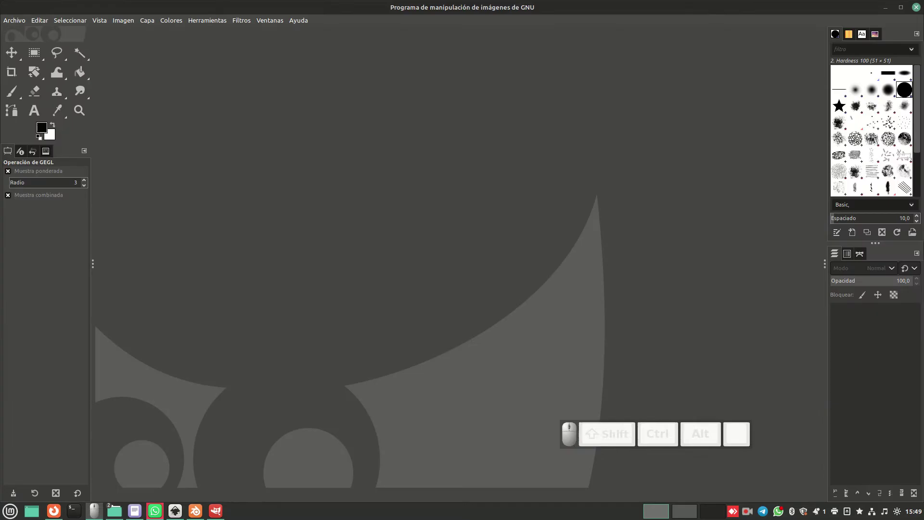
Open the painted texture cascara.png from the Imágenes folder as an image.
left_click(14, 21)
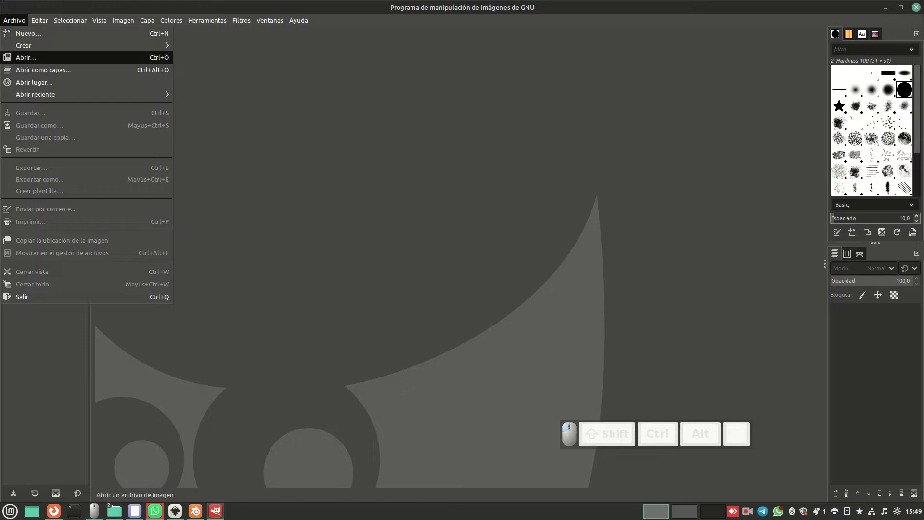
left_click(26, 58)
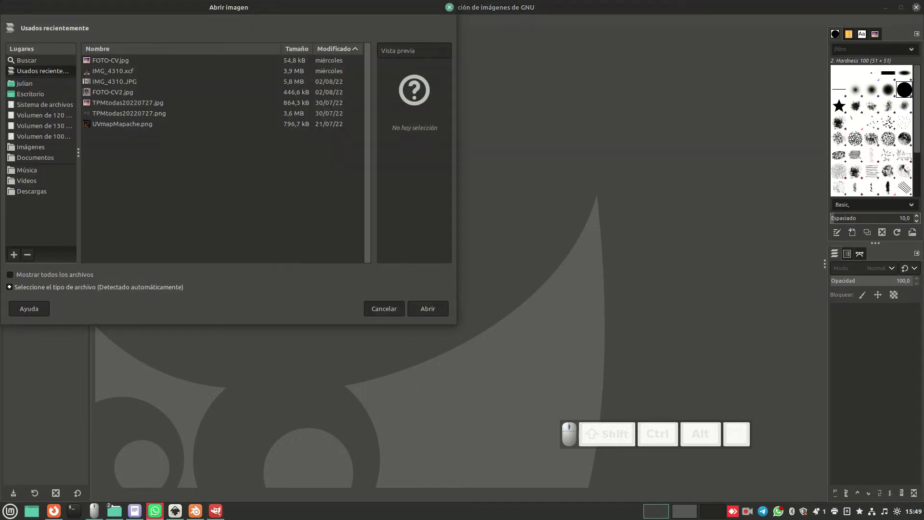
left_click(30, 147)
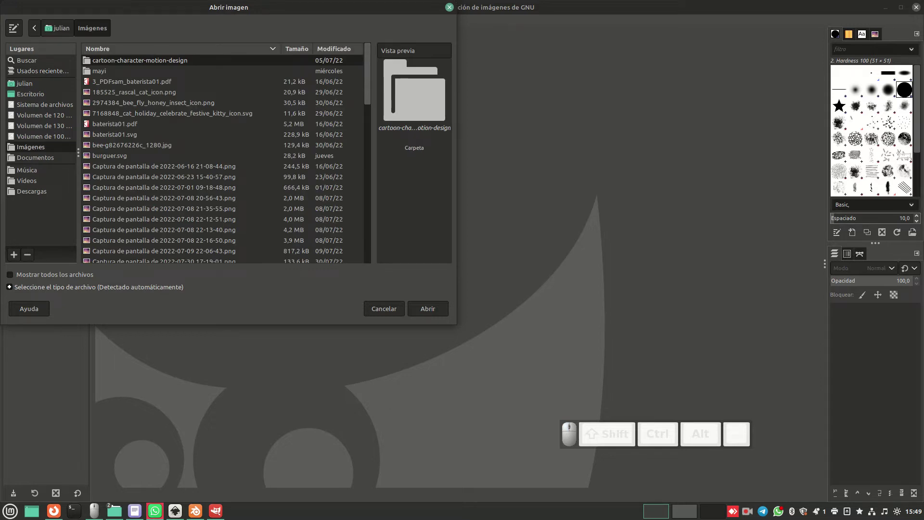
scroll(226, 159, "down", 5)
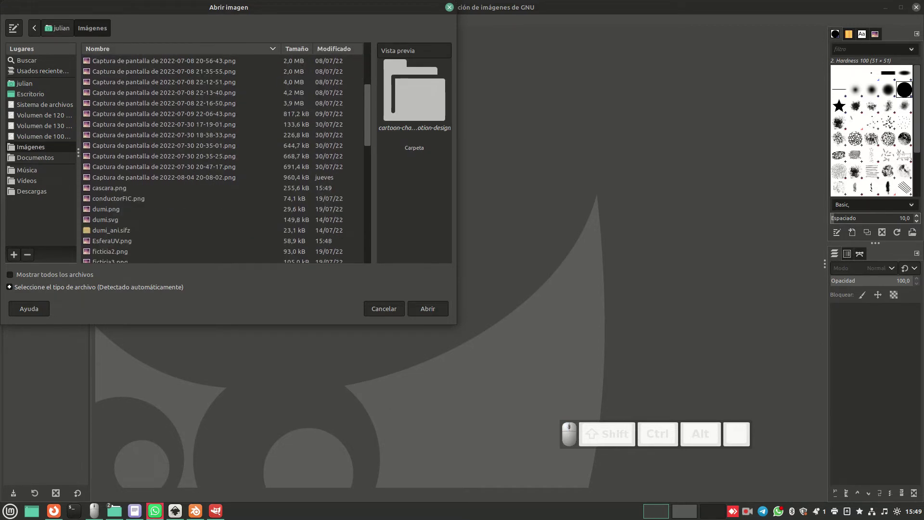
left_click(110, 188)
left_click(426, 311)
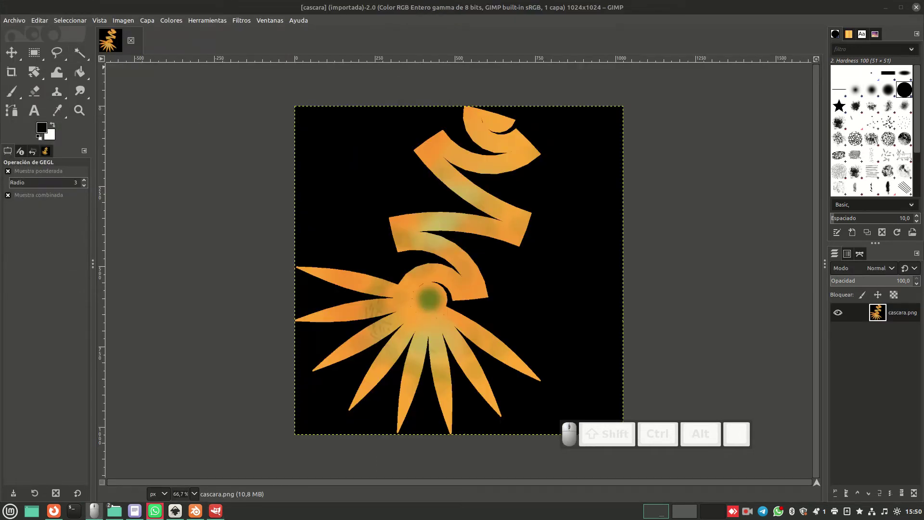
Add EsferaUV.png from the Imágenes folder as a new layer above the cascara.png texture.
left_click(14, 20)
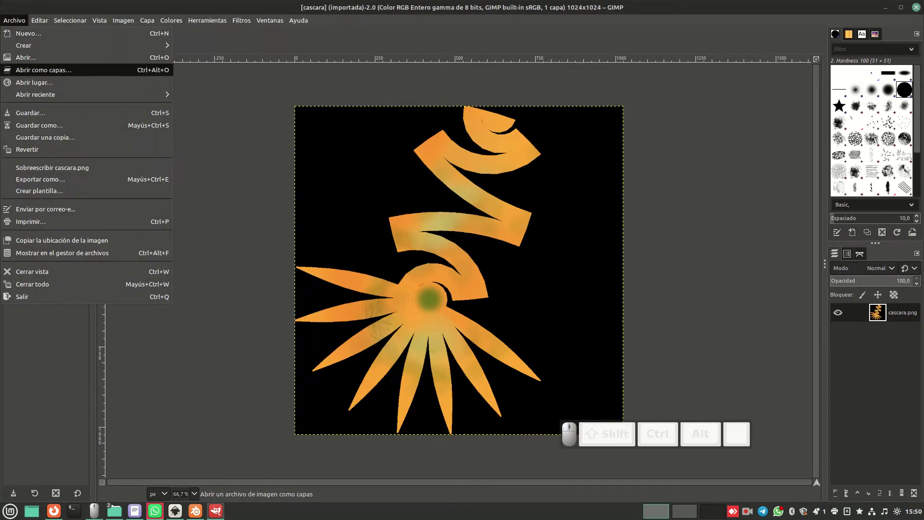
left_click(44, 70)
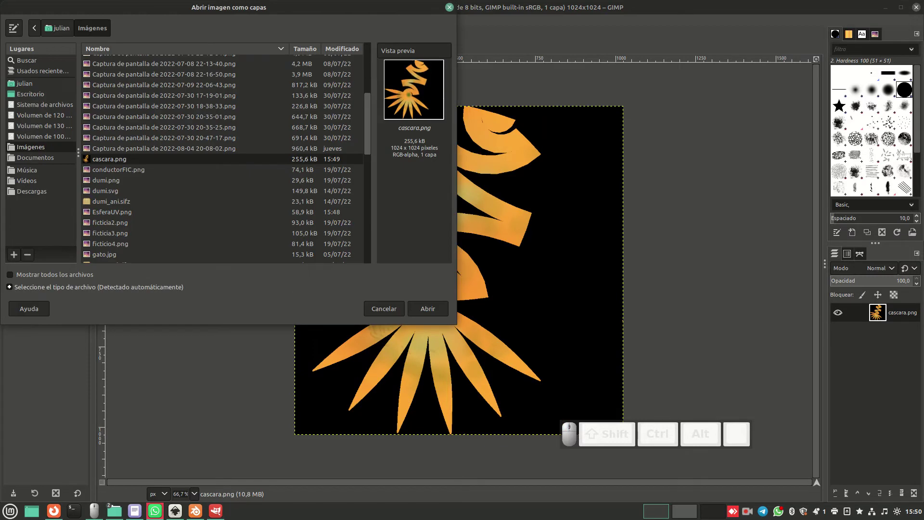
left_click(112, 211)
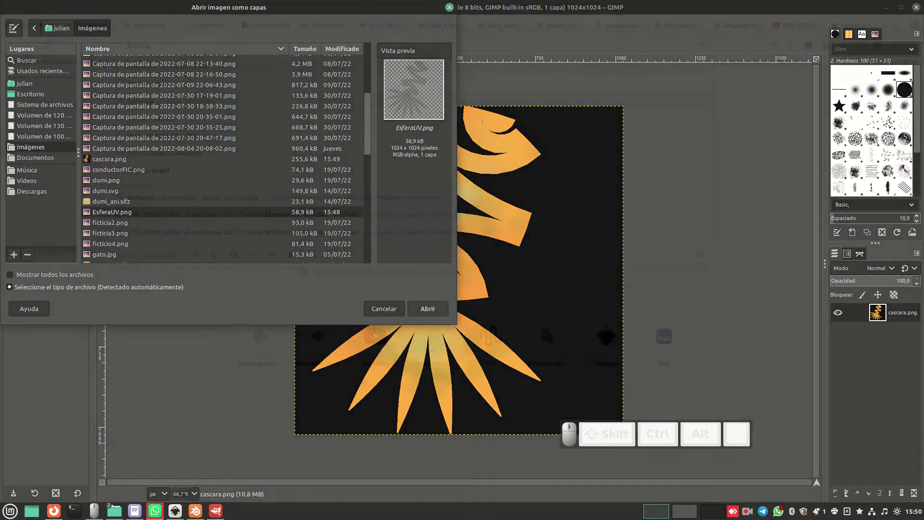
left_click(427, 309)
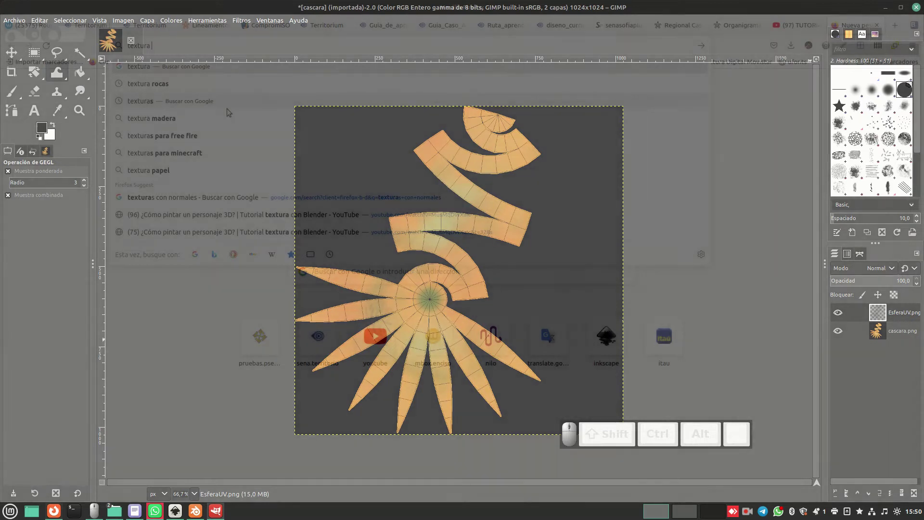
Switch to Firefox, search Google for "textura fresa" and show the image results.
type("fresa")
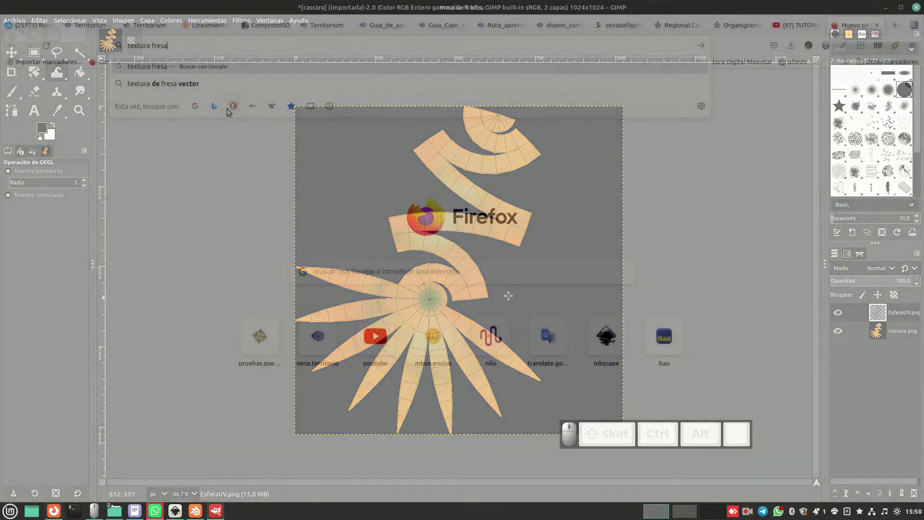
key("Return")
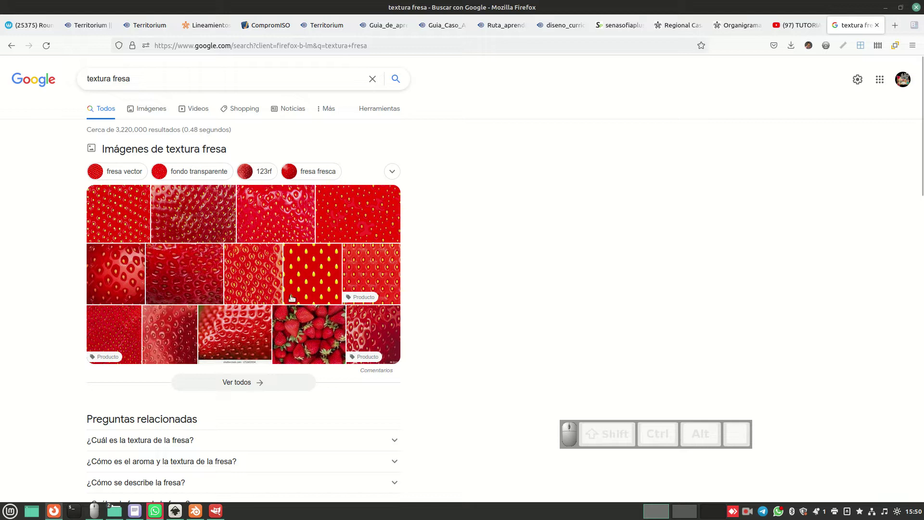
left_click(139, 111)
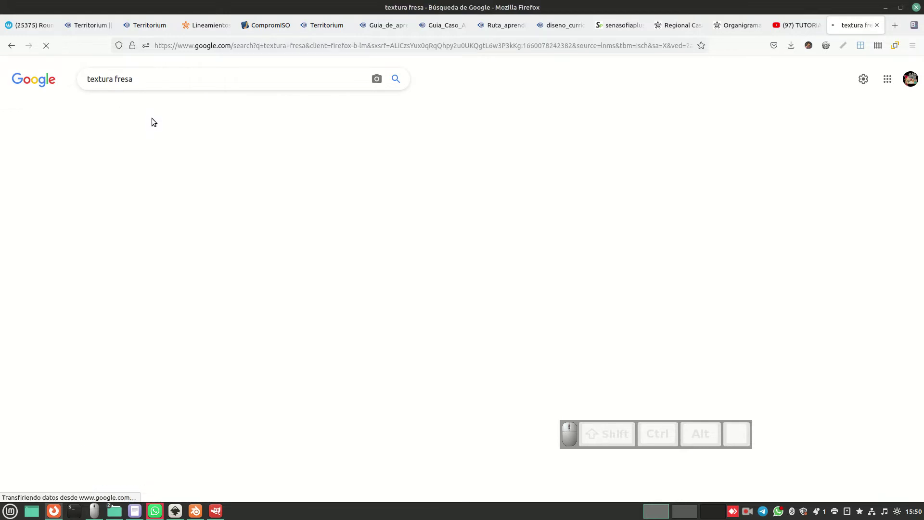
Examine the strawberry texture image results for a picture suitable as a texture.
scroll(422, 313, "down", 4)
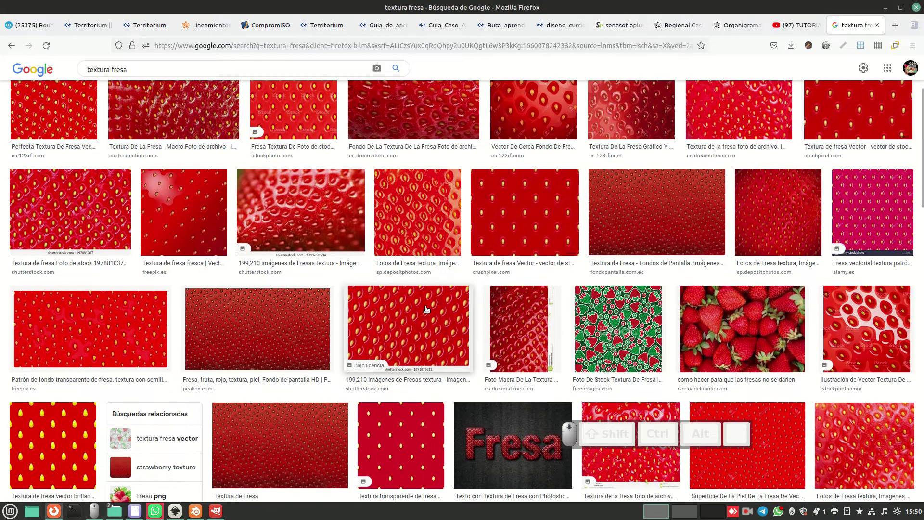
scroll(467, 302, "down", 3)
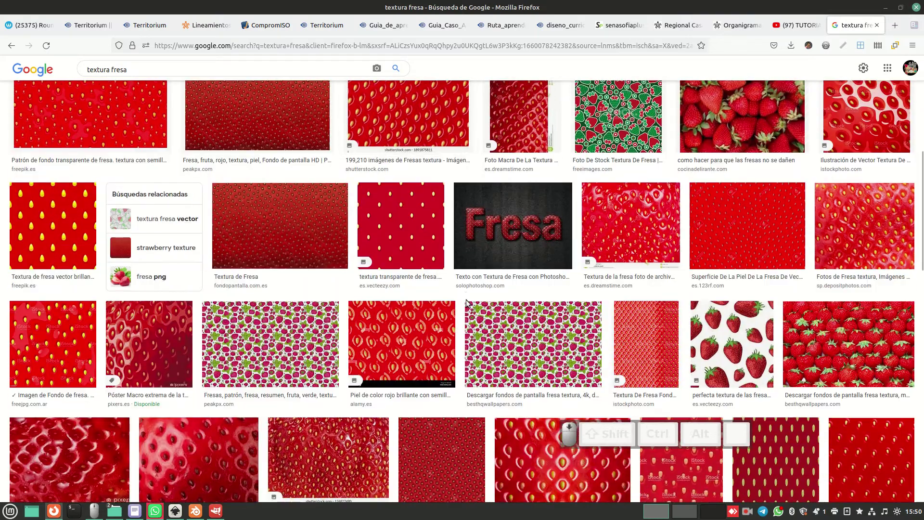
scroll(465, 302, "down", 5)
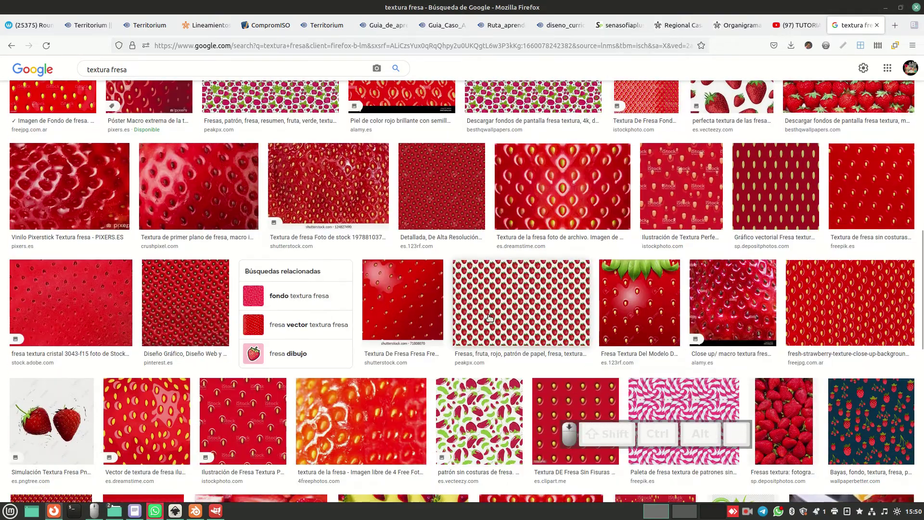
scroll(493, 313, "down", 3)
scroll(501, 311, "down", 5)
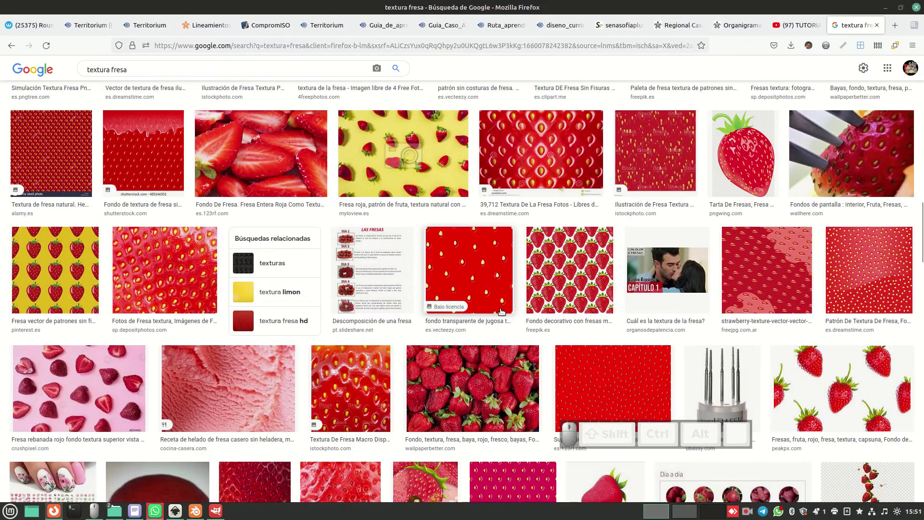
scroll(501, 311, "up", 10)
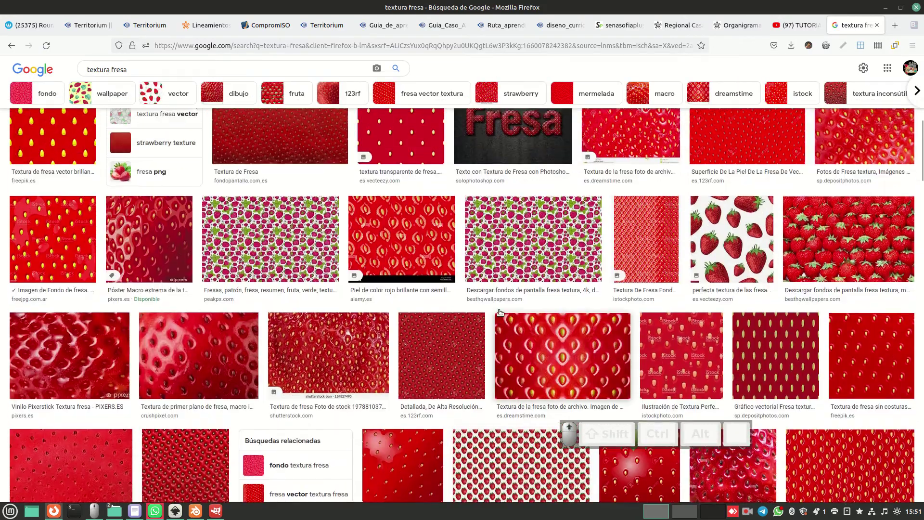
scroll(499, 312, "up", 2)
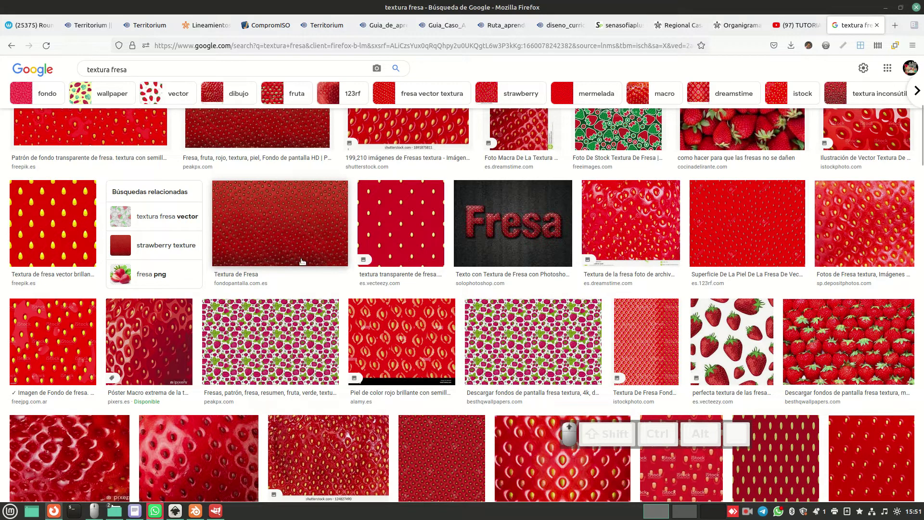
scroll(303, 262, "up", 7)
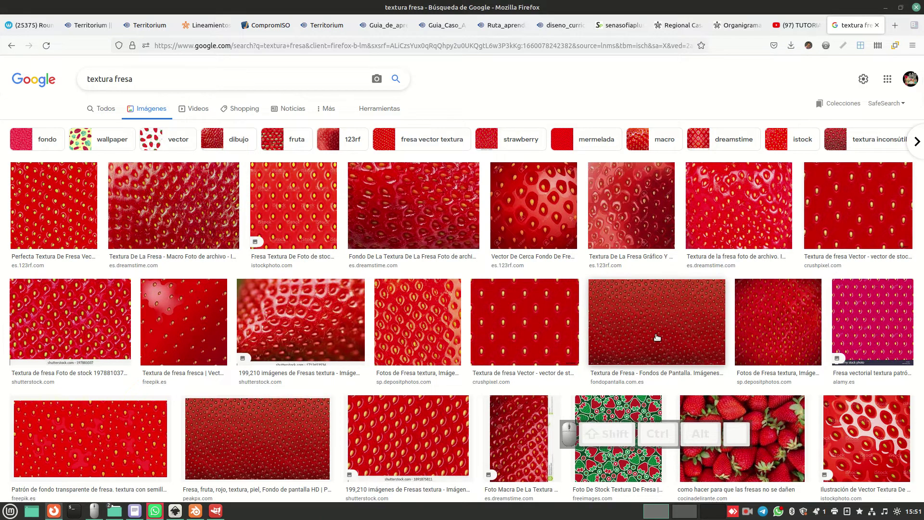
Filter the strawberry texture image results by size to Grandes.
left_click(373, 113)
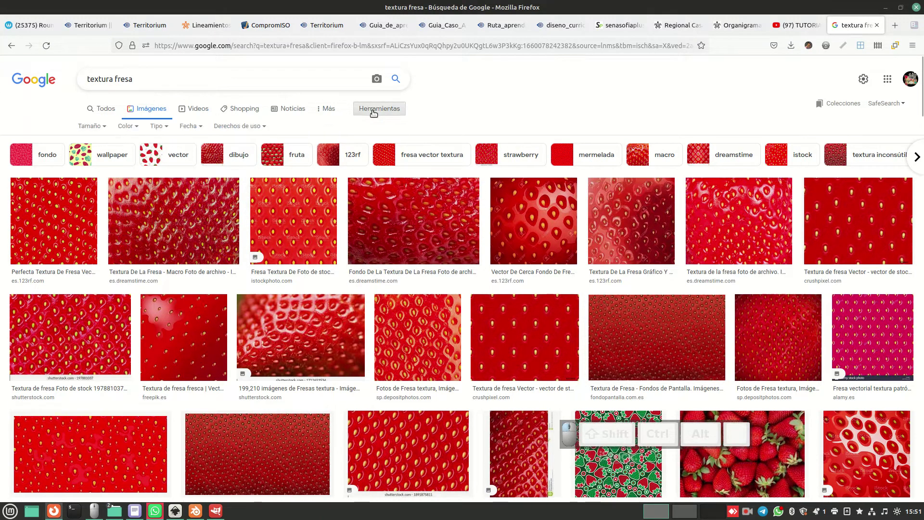
left_click(99, 127)
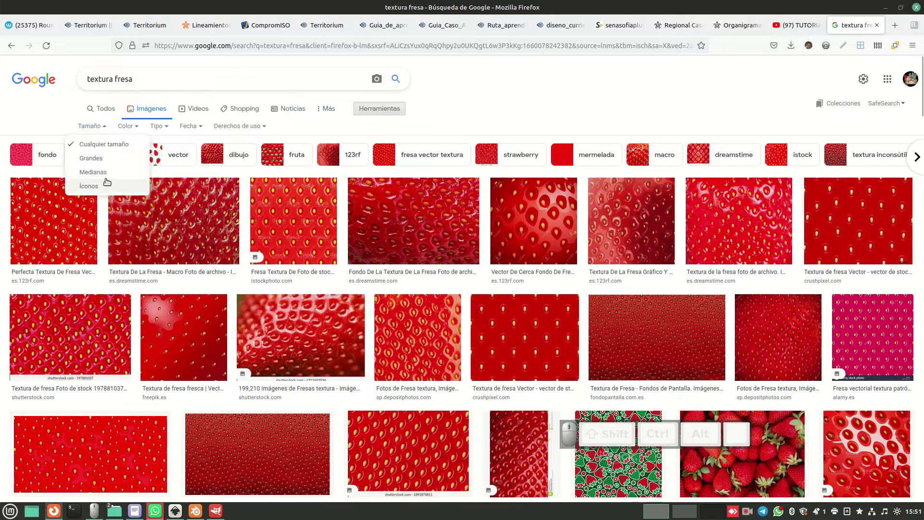
left_click(96, 158)
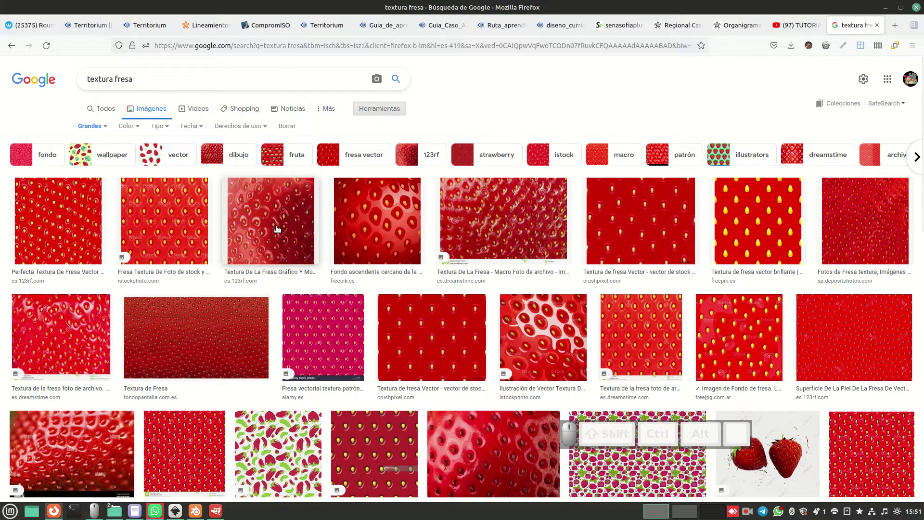
Look through the large strawberry texture results and select the "Textura de Fresa" image from fondopantalla.com.es.
scroll(277, 228, "down", 2)
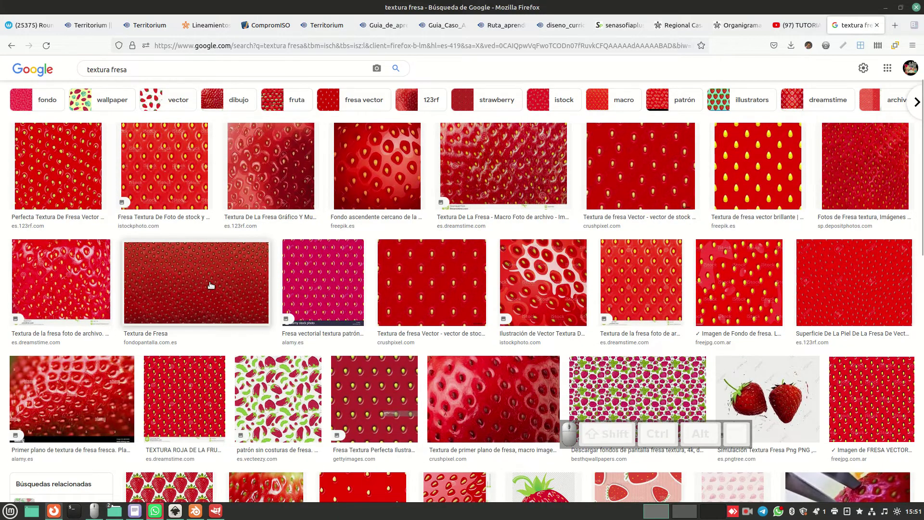
scroll(208, 287, "down", 2)
scroll(211, 286, "down", 1)
scroll(211, 285, "down", 3)
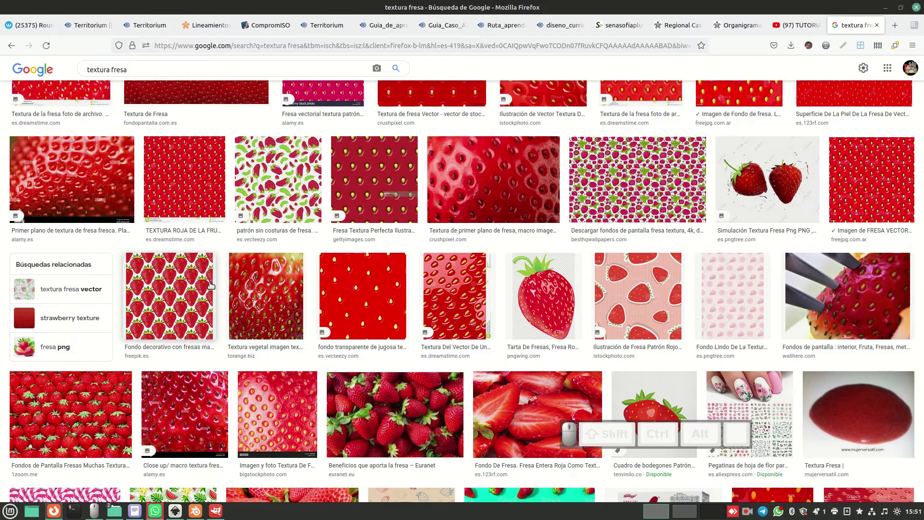
scroll(212, 286, "down", 20)
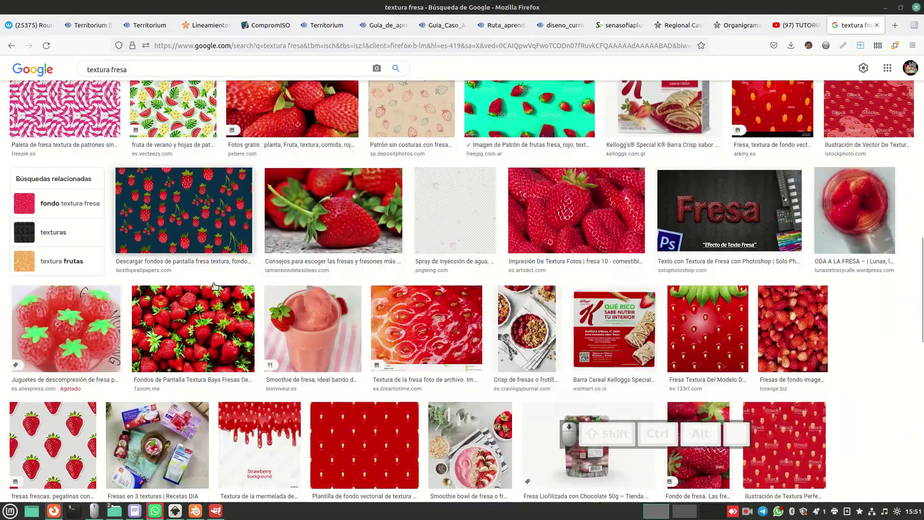
scroll(213, 282, "up", 20)
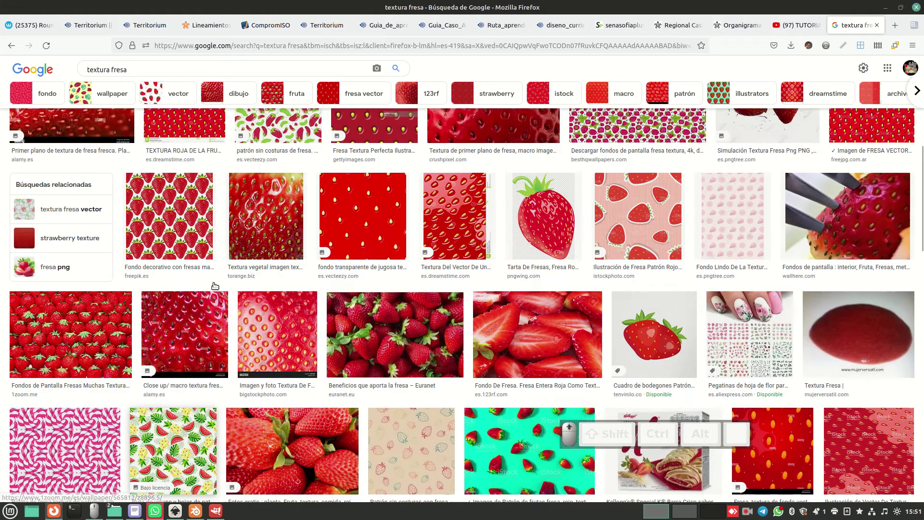
left_click(195, 342)
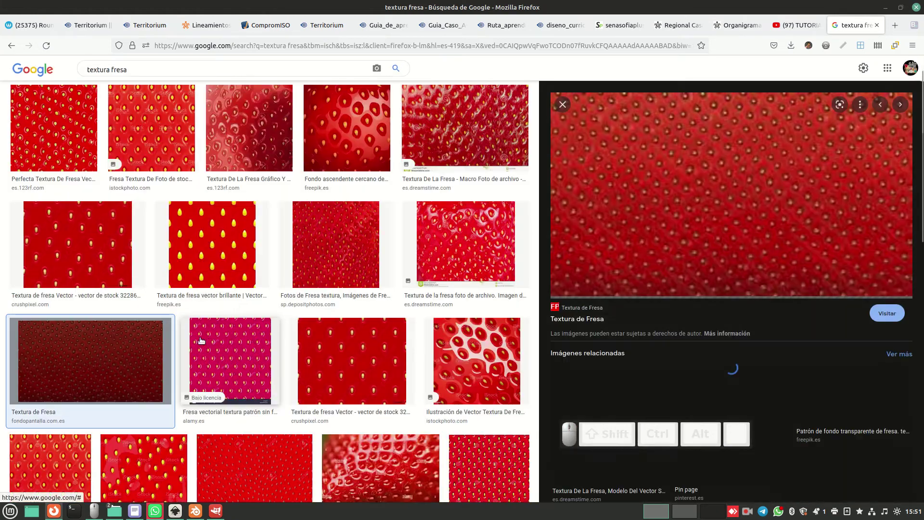
Open the selected strawberry texture preview in a new tab, check it and return to the image results.
right_click(680, 199)
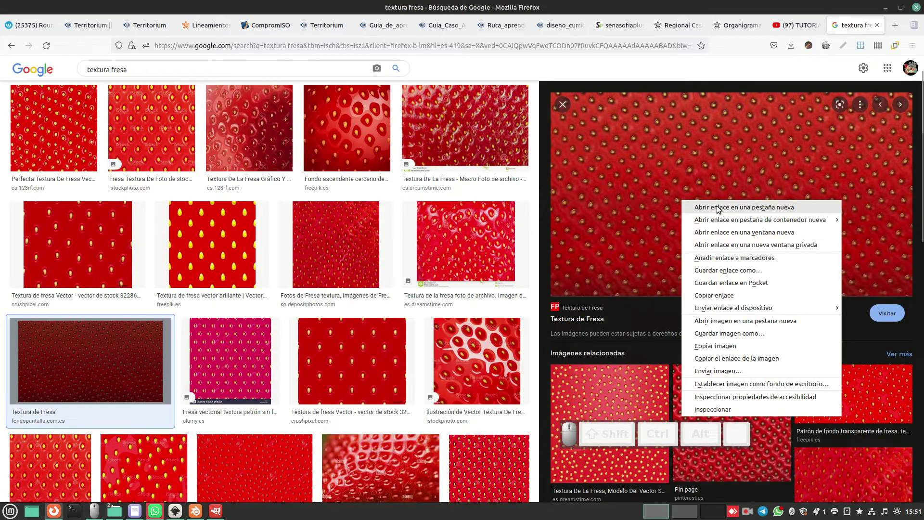
left_click(723, 321)
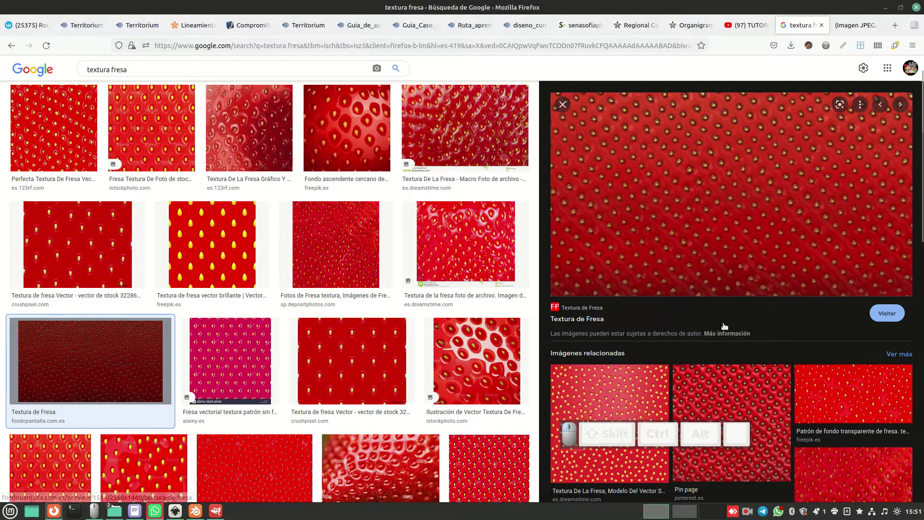
left_click(854, 25)
left_click(813, 28)
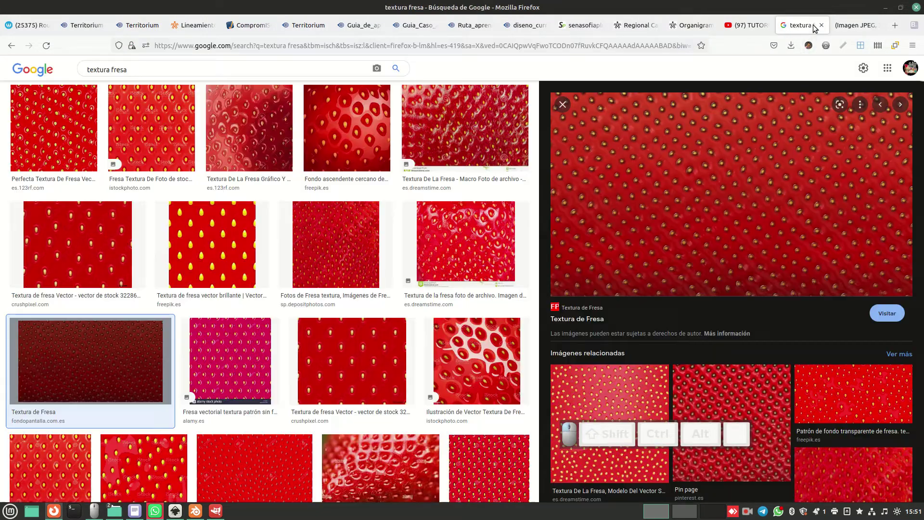
Visit the fondopantalla.com.es page of the strawberry texture and show its full-size image in a new tab.
left_click(884, 313)
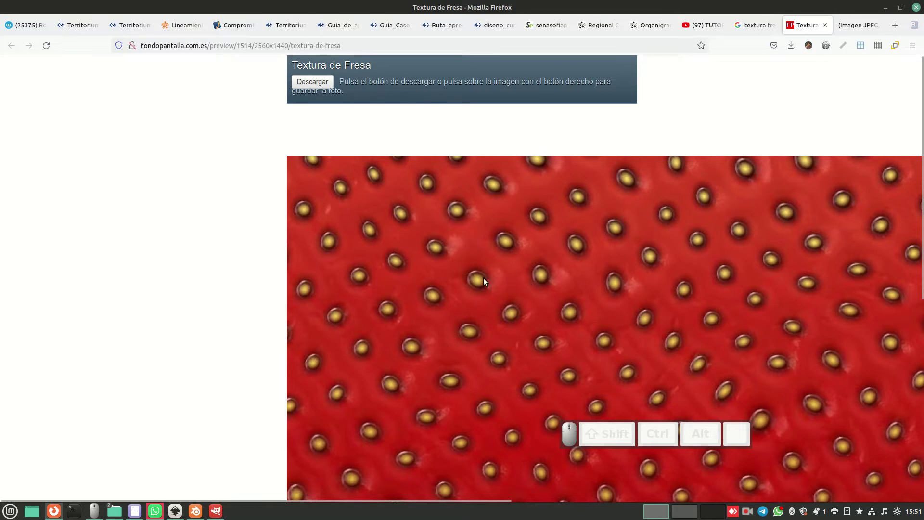
scroll(483, 278, "down", 10)
right_click(426, 225)
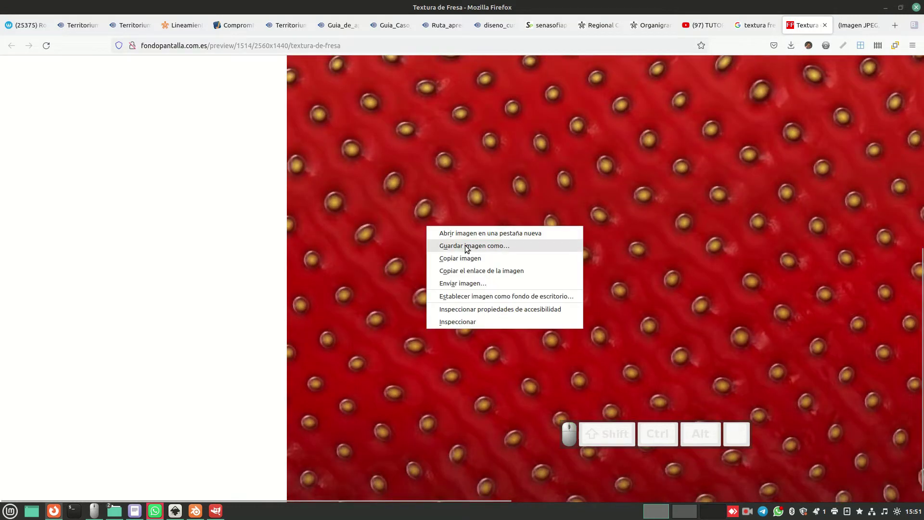
left_click(477, 234)
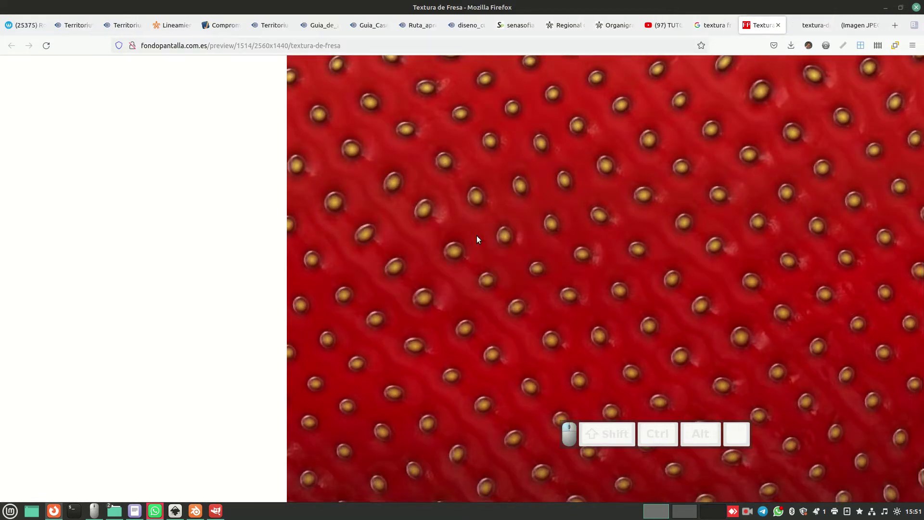
left_click(811, 26)
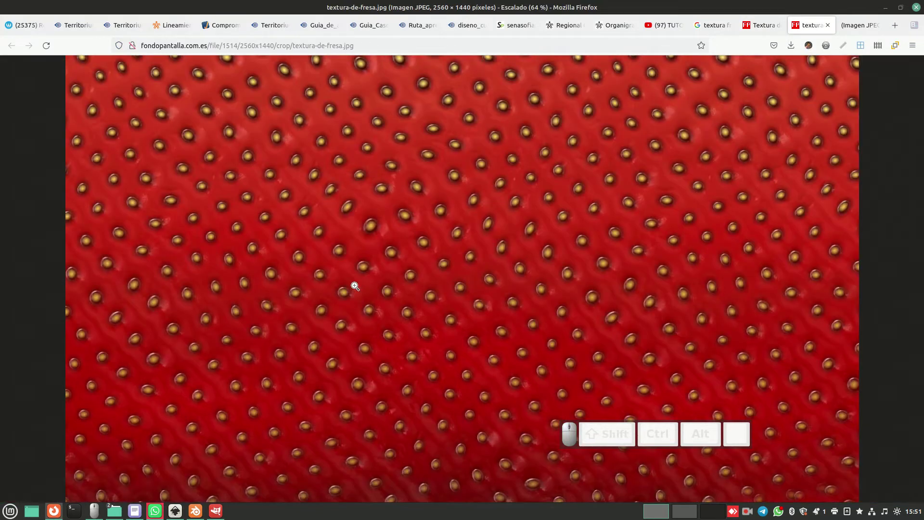
Save the full-size strawberry image as textura-de-fresa.jpg in the Imágenes folder.
right_click(324, 289)
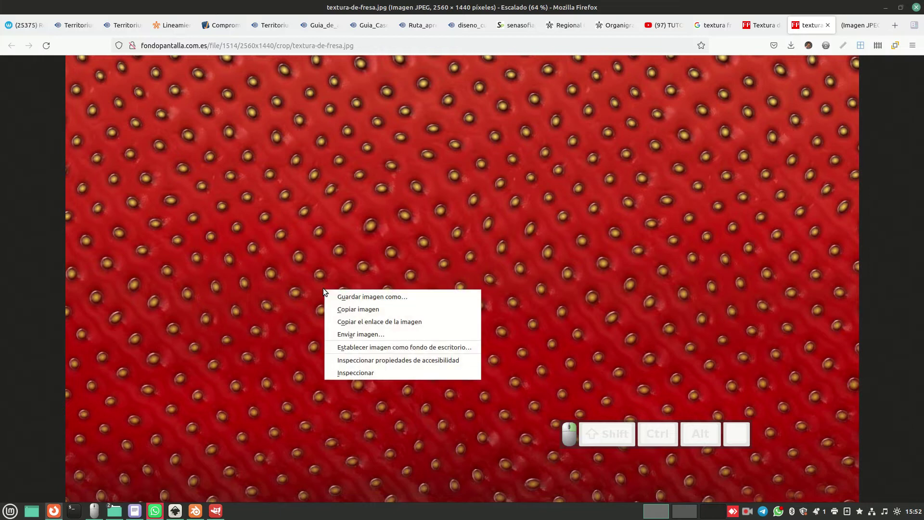
left_click(364, 297)
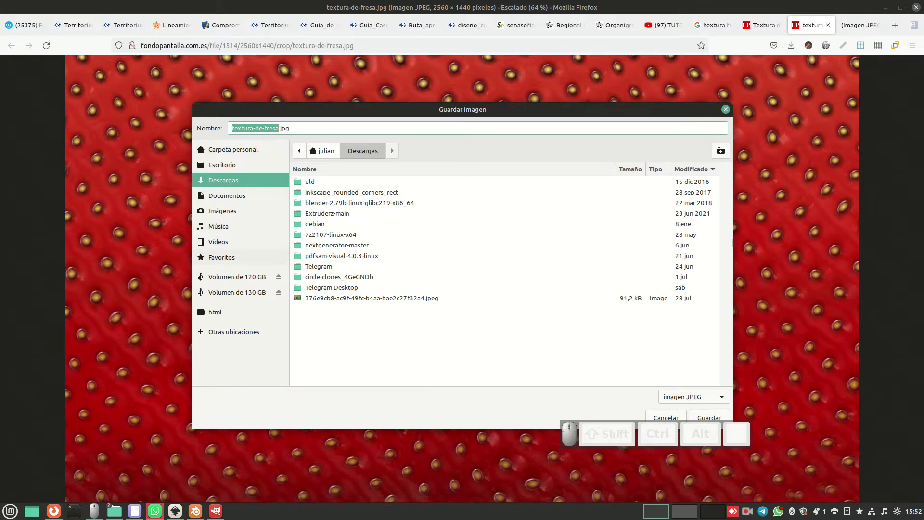
left_click(223, 210)
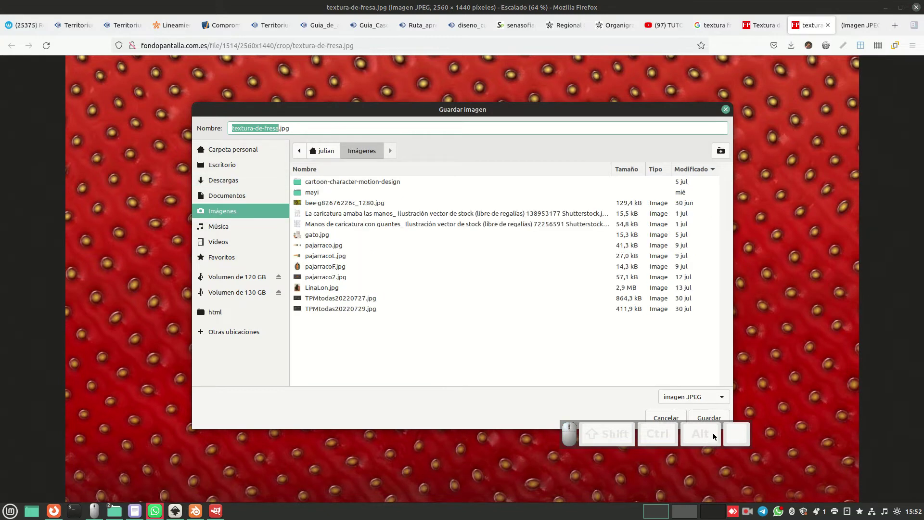
left_click(709, 418)
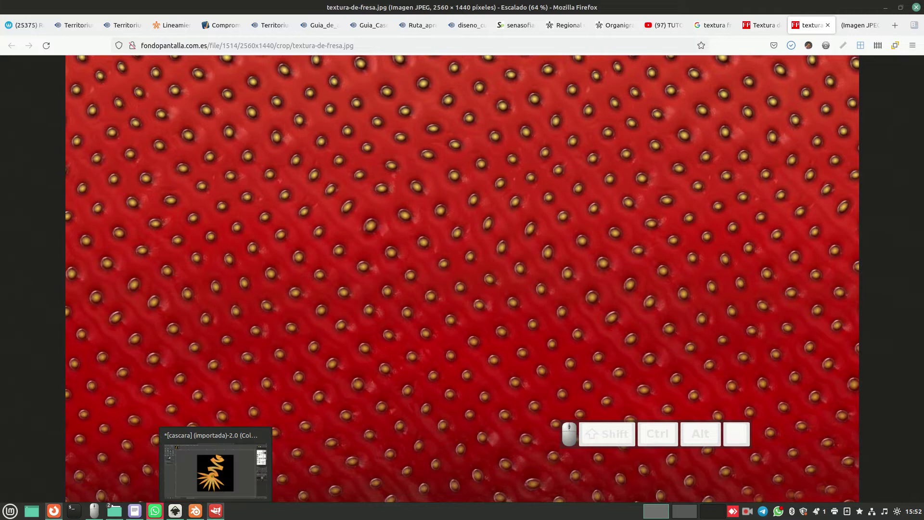
Switch to GIMP and add textura-de-fresa.jpg from the Imágenes folder as a new layer.
left_click(215, 511)
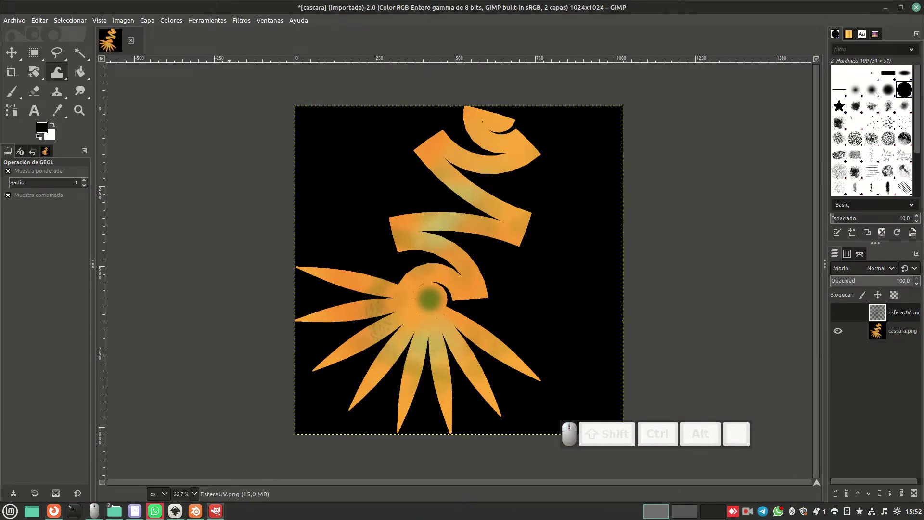
left_click(14, 20)
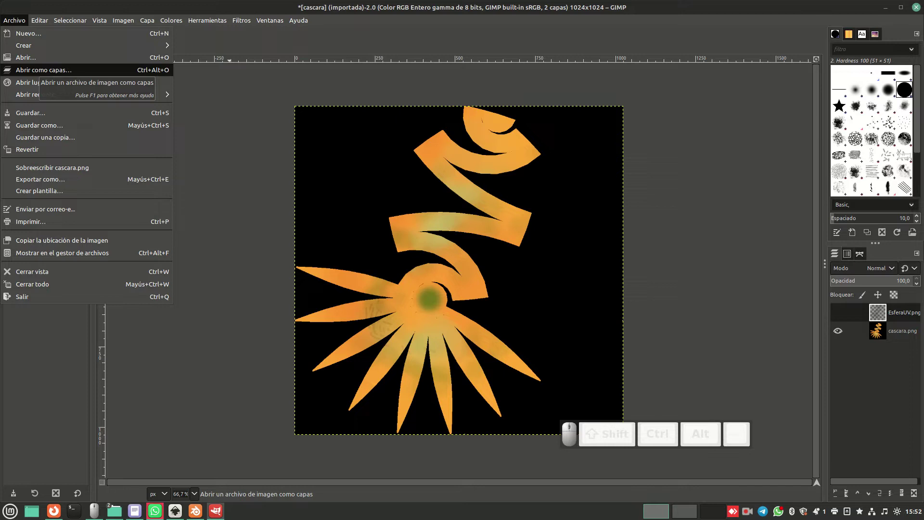
left_click(38, 70)
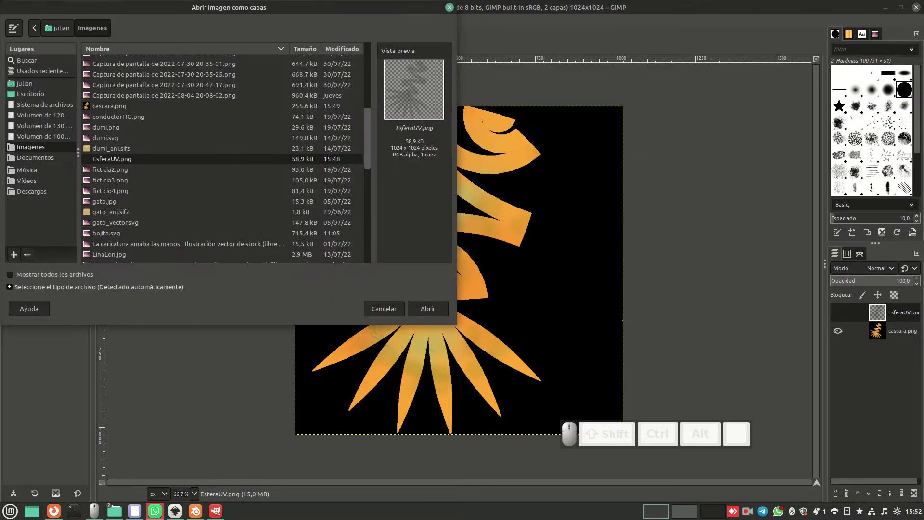
scroll(222, 158, "down", 10)
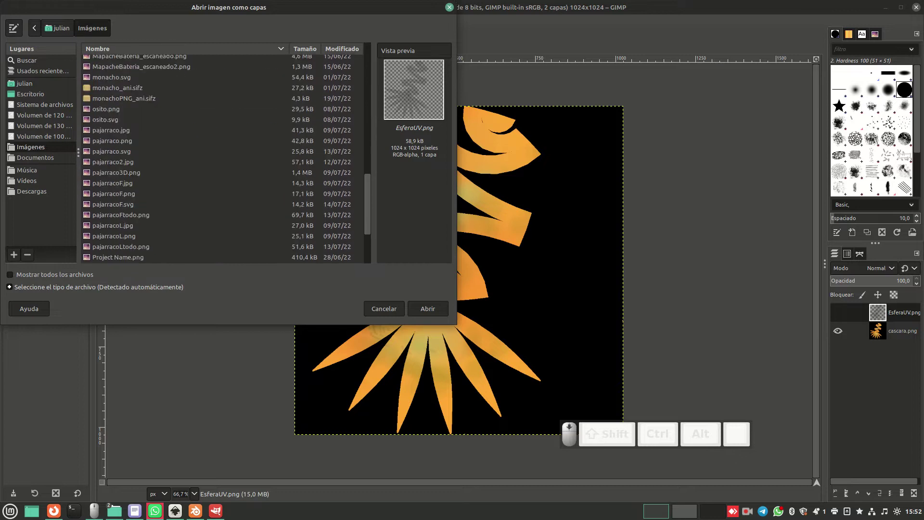
left_click(121, 184)
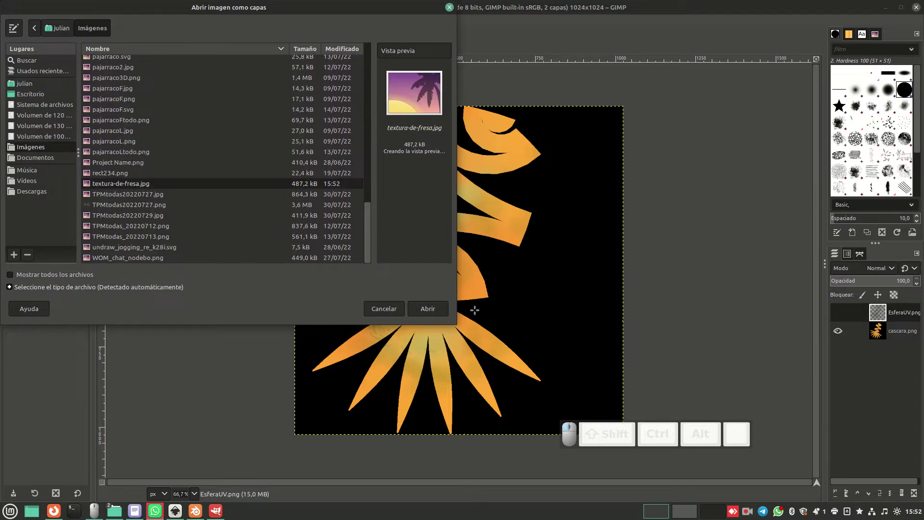
left_click(428, 308)
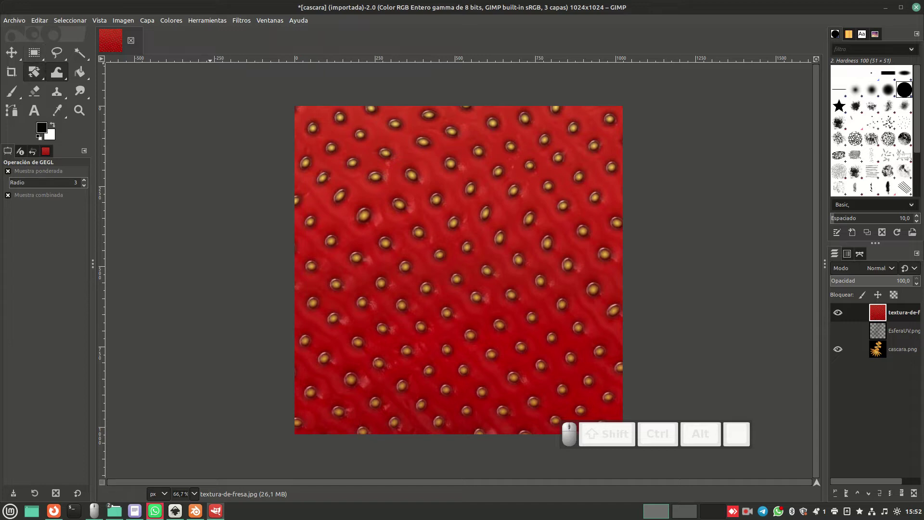
Scale the strawberry texture layer down proportionally to about 600 × 340 px.
left_click_drag(33, 72, 95, 102)
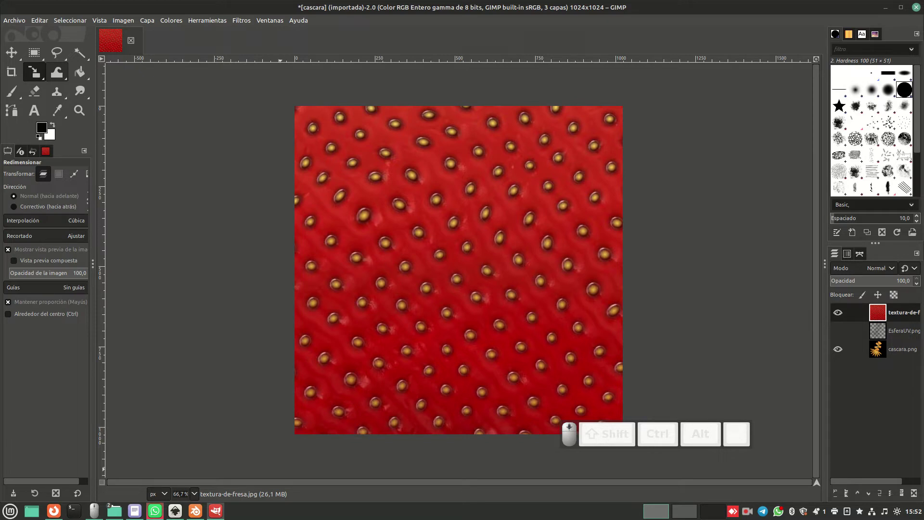
left_click(194, 493)
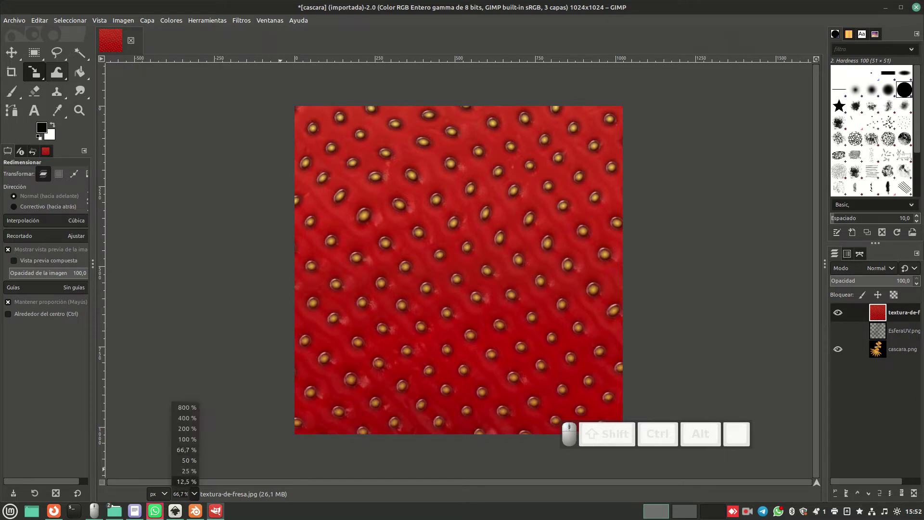
left_click(186, 481)
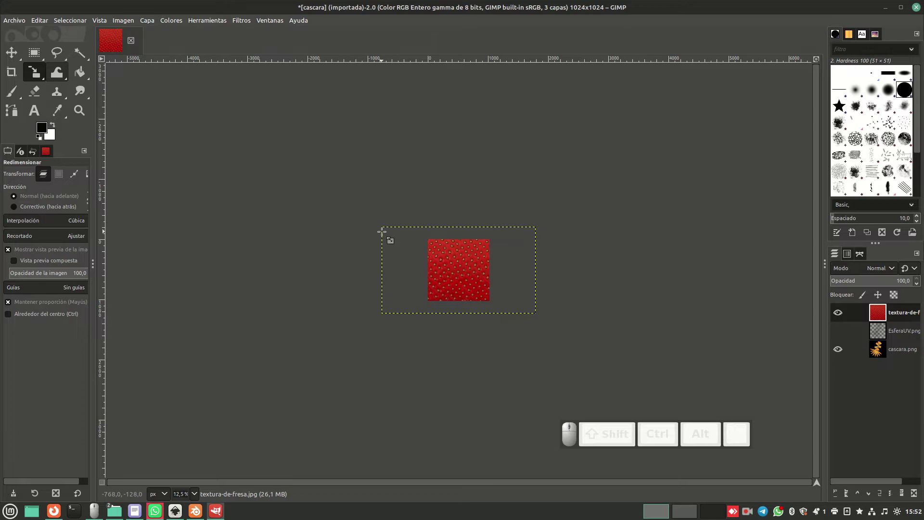
left_click_drag(385, 234, 511, 312)
left_click(780, 140)
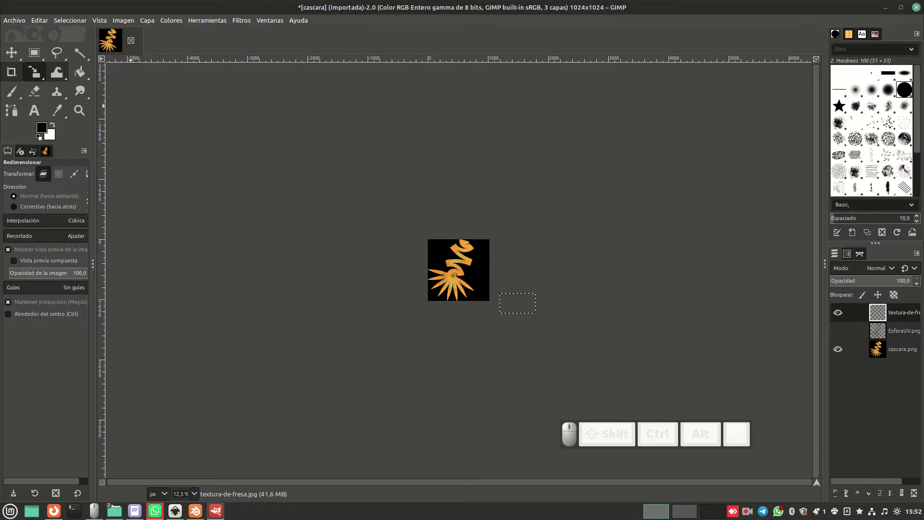
Move the shrunken strawberry texture layer onto the canvas, over the right-hand middle part of the orange peel texture.
left_click(12, 52)
left_click_drag(521, 302, 467, 273)
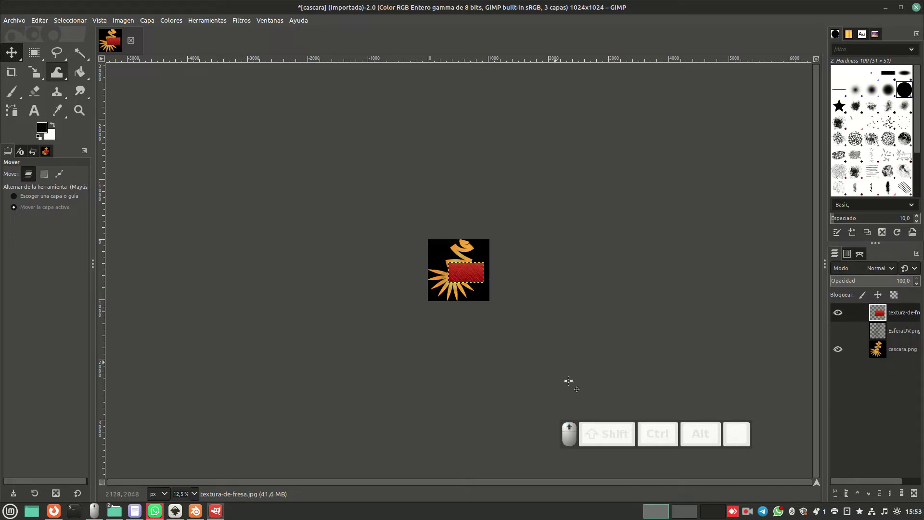
left_click(194, 493)
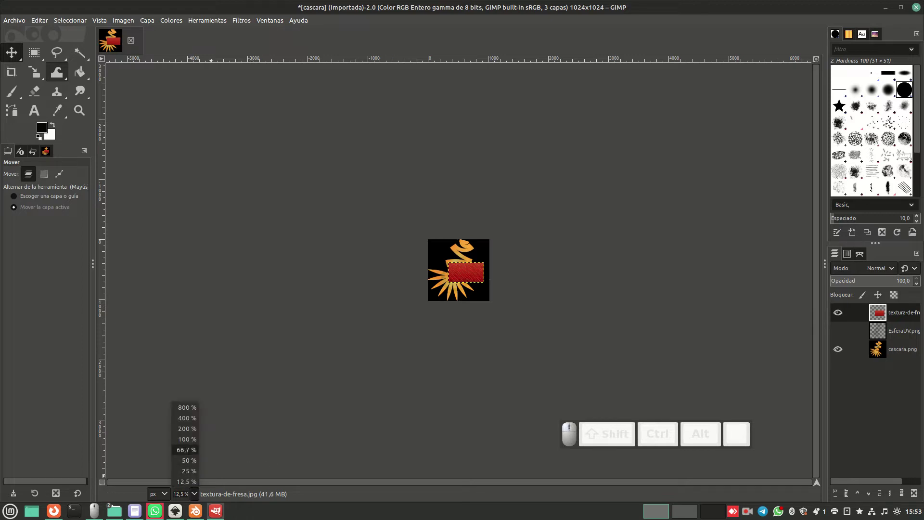
left_click(185, 440)
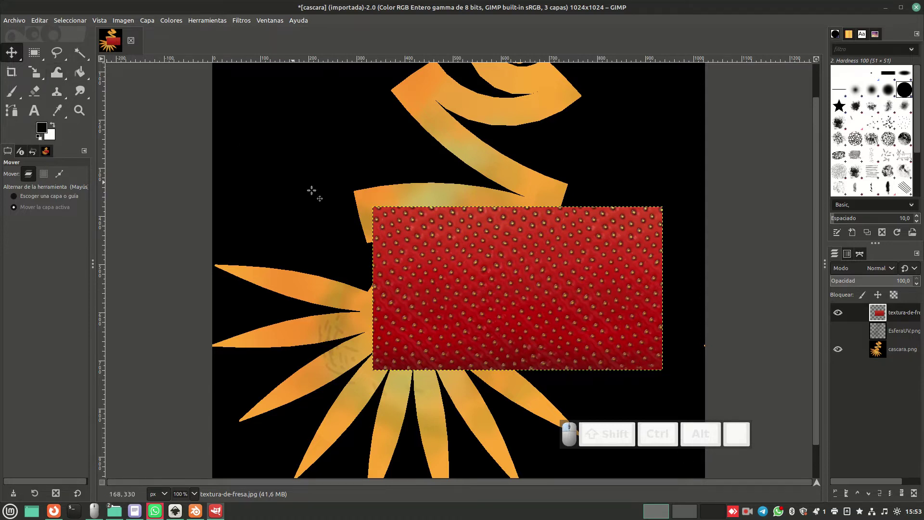
mouse_move(394, 220)
left_mouse_down()
mouse_move(403, 216)
mouse_move(432, 240)
mouse_move(386, 218)
left_mouse_up()
Scale the strawberry texture layer to 338 × 191 px and move it onto the empty black area right of the orange peel shapes.
left_click(34, 73)
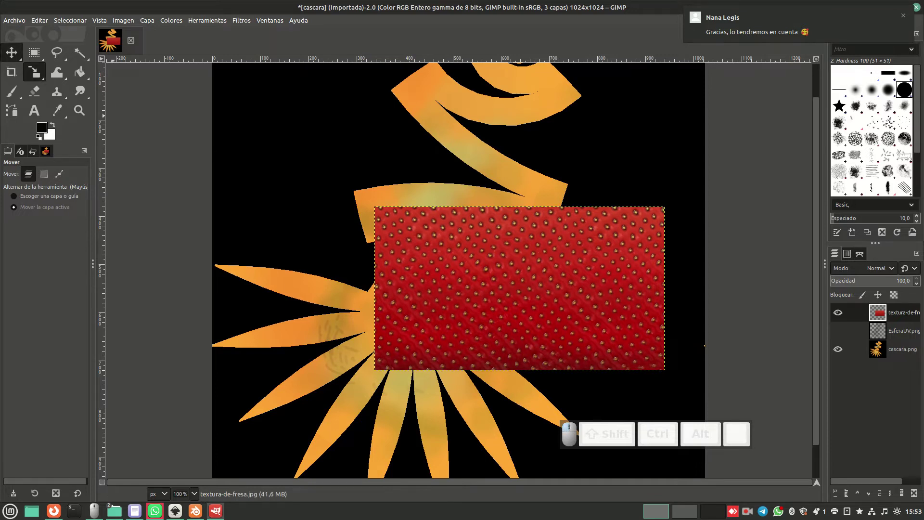
left_click_drag(409, 237, 526, 289)
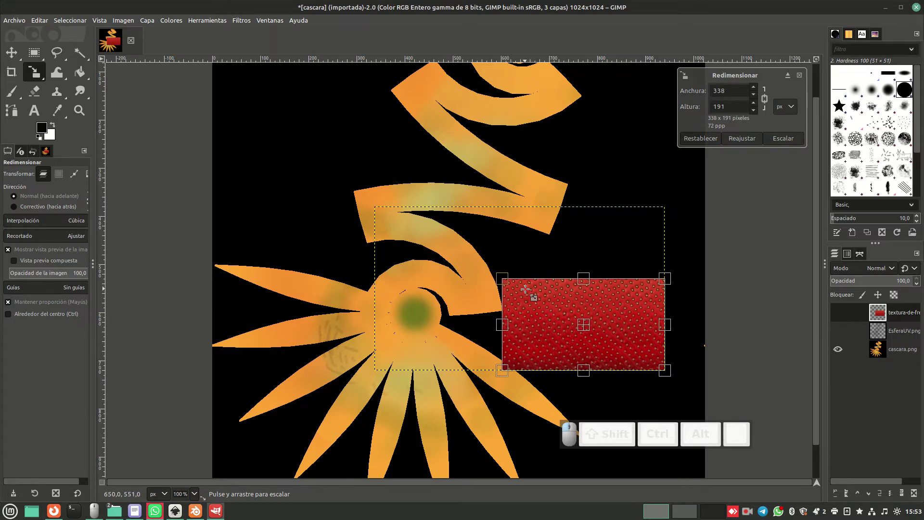
left_click(783, 139)
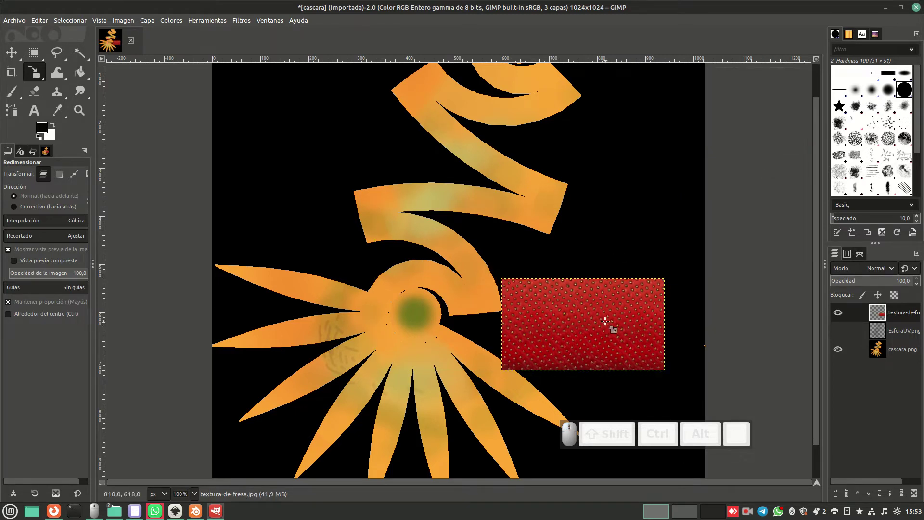
key("m")
left_click_drag(579, 316, 604, 304)
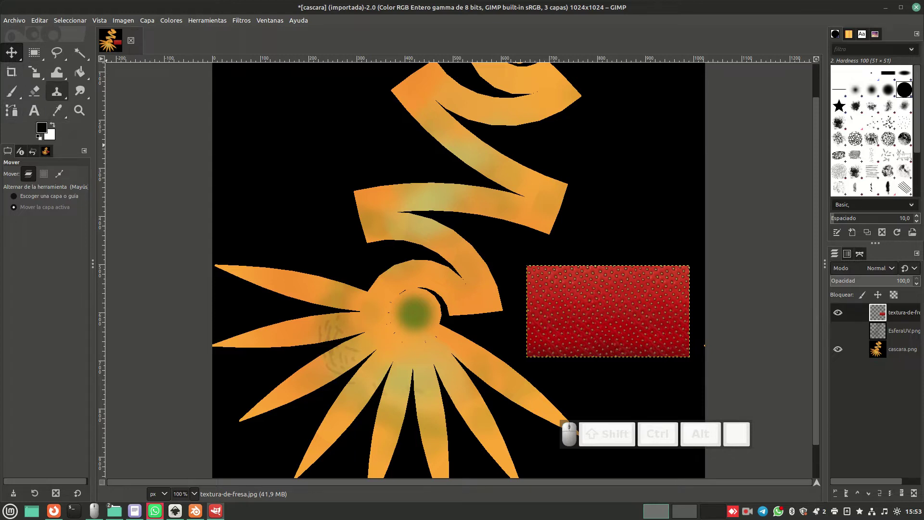
Set up the Clone tool with the 2. Hardness 050 brush at size 55.
left_click(57, 91)
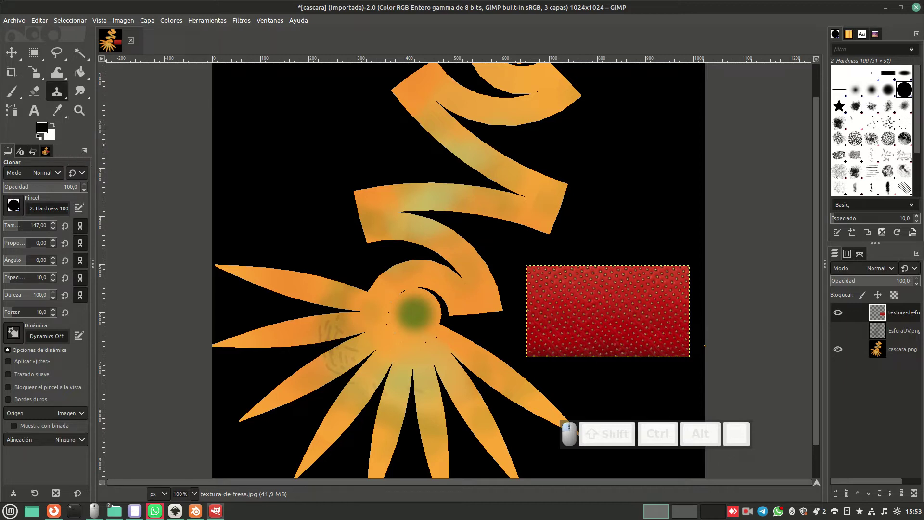
left_click(14, 206)
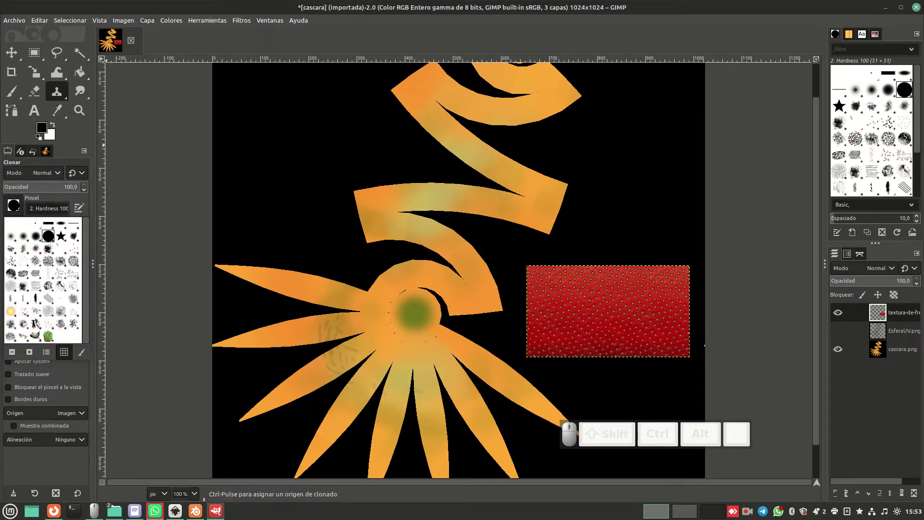
left_click(11, 236)
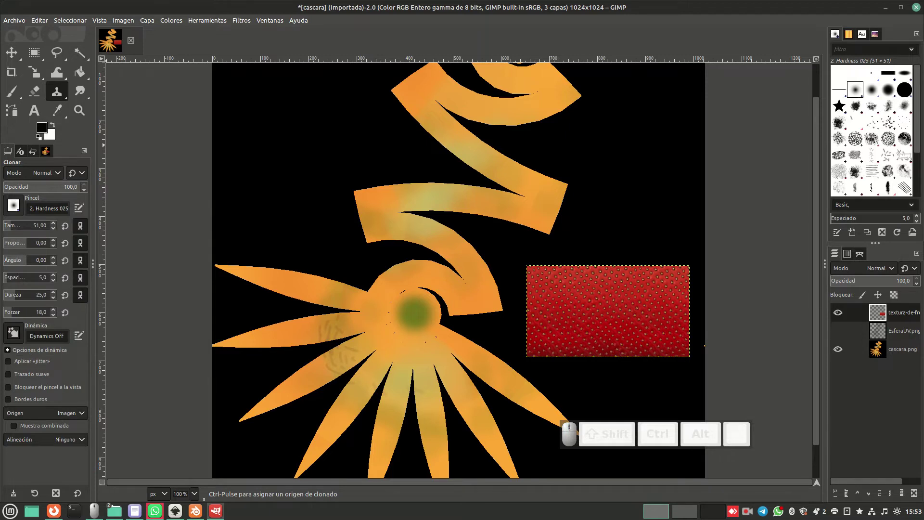
left_click(13, 205)
left_click(23, 236)
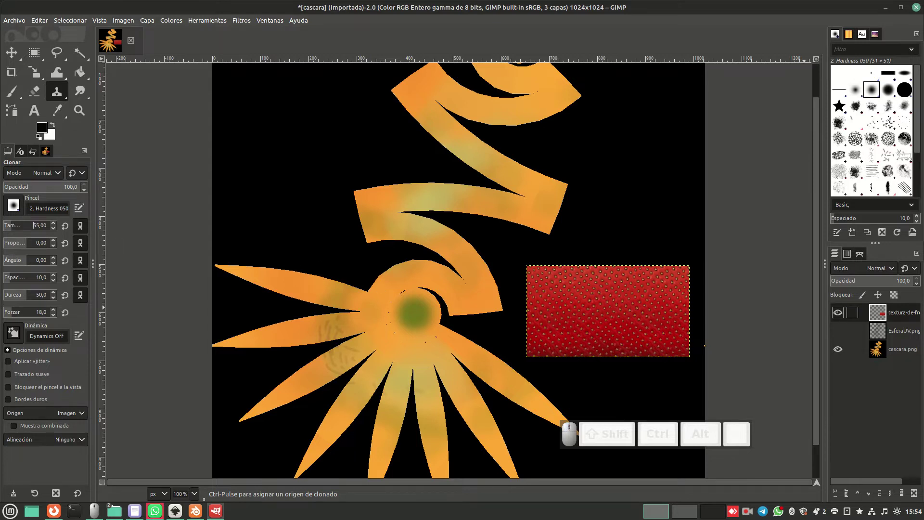
Expand the boundary of the textura-de-fresa.jpg layer to the image size.
right_click(880, 312)
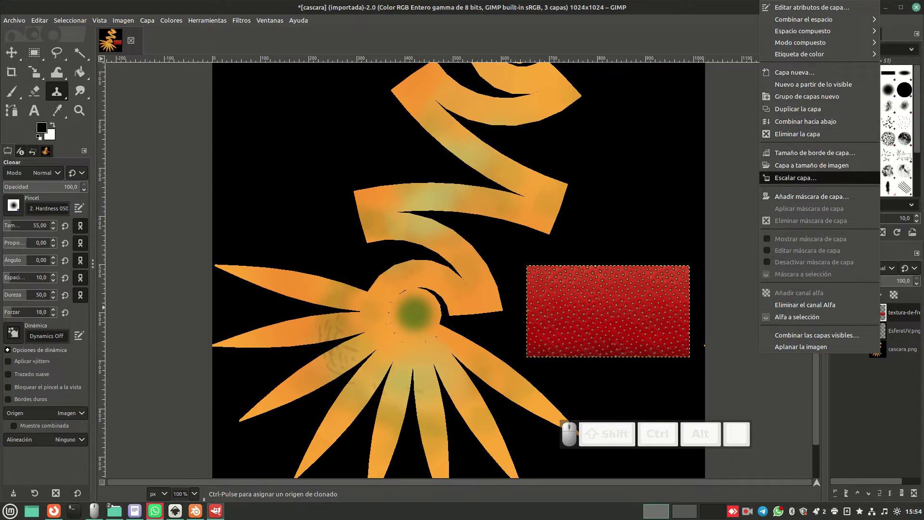
left_click(785, 166)
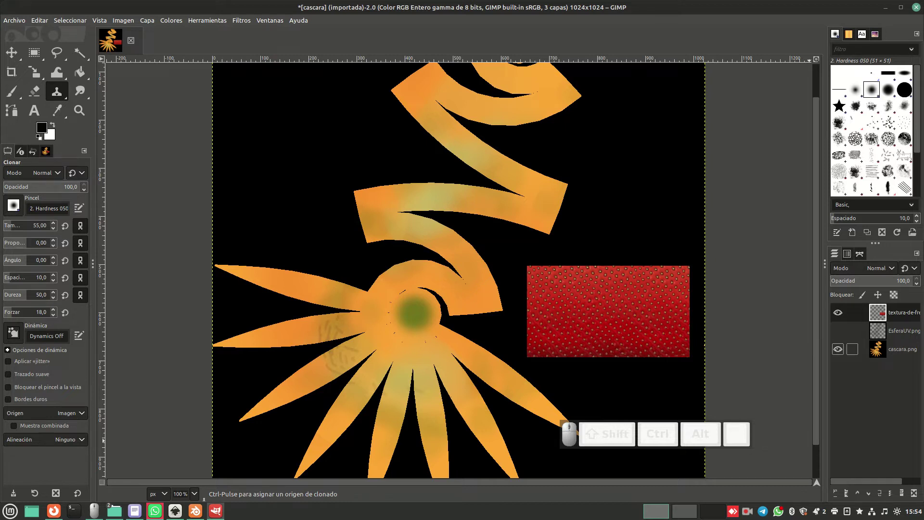
Try to clone the strawberry texture onto the petal below the green centre on the cascara.png layer.
left_click(895, 349)
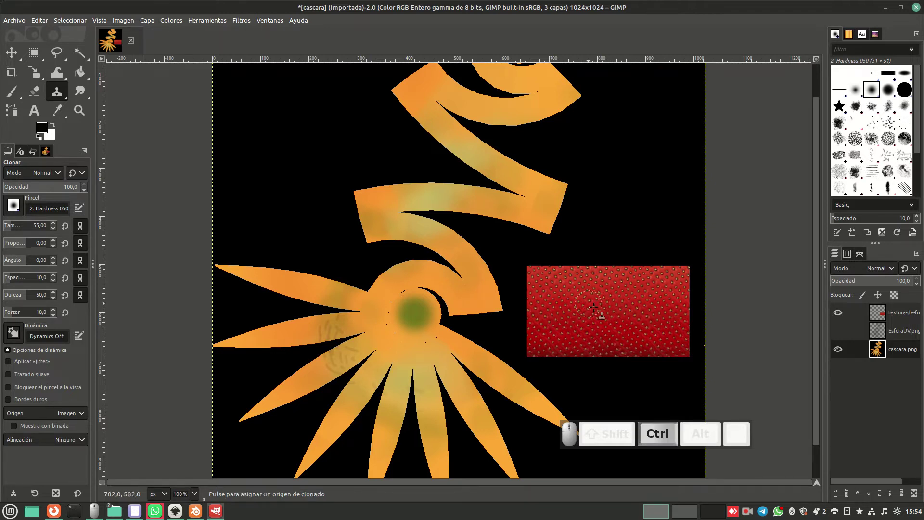
left_click(618, 316, "ctrl")
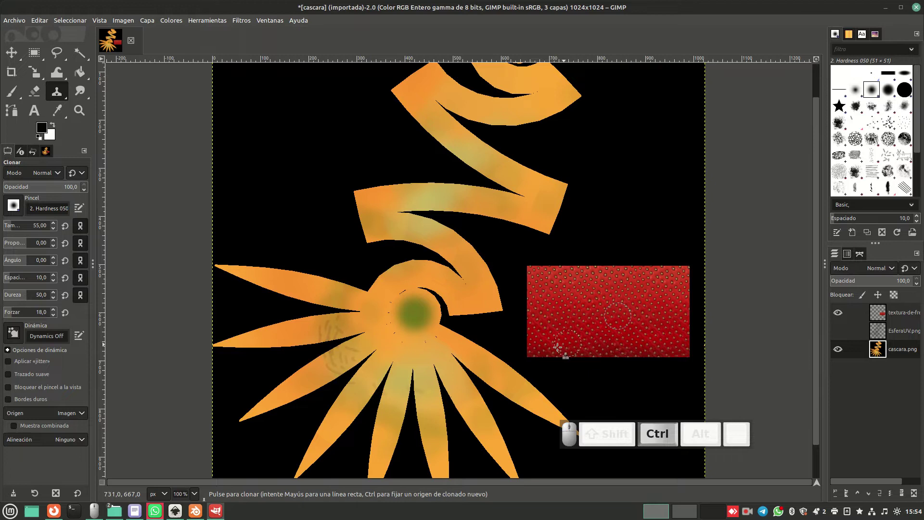
left_click_drag(417, 379, 431, 379)
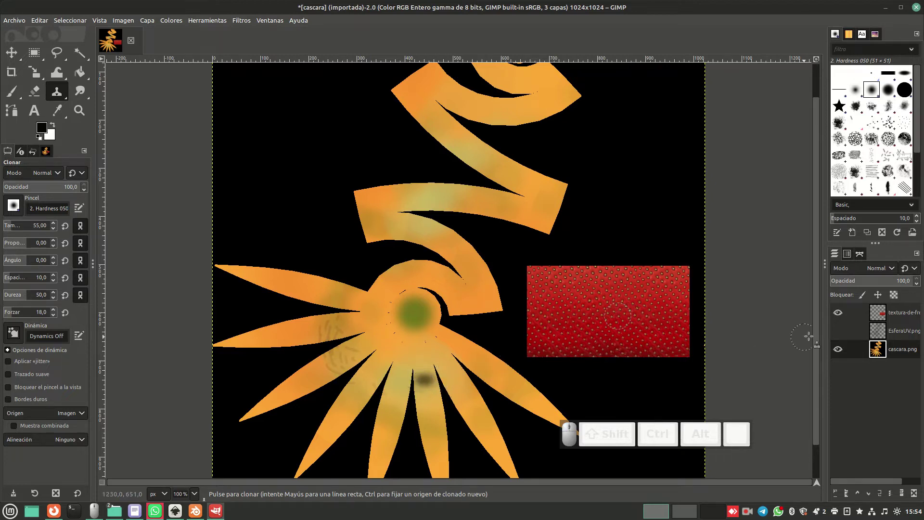
Arrange the strawberry layer directly above cascara.png and merge the visible layers, expanded as necessary.
left_click(895, 312)
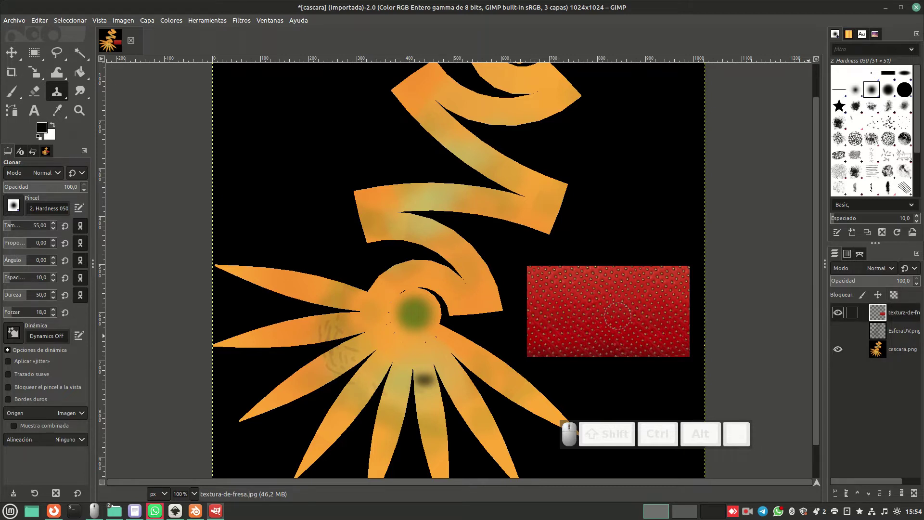
left_click_drag(852, 312, 852, 348)
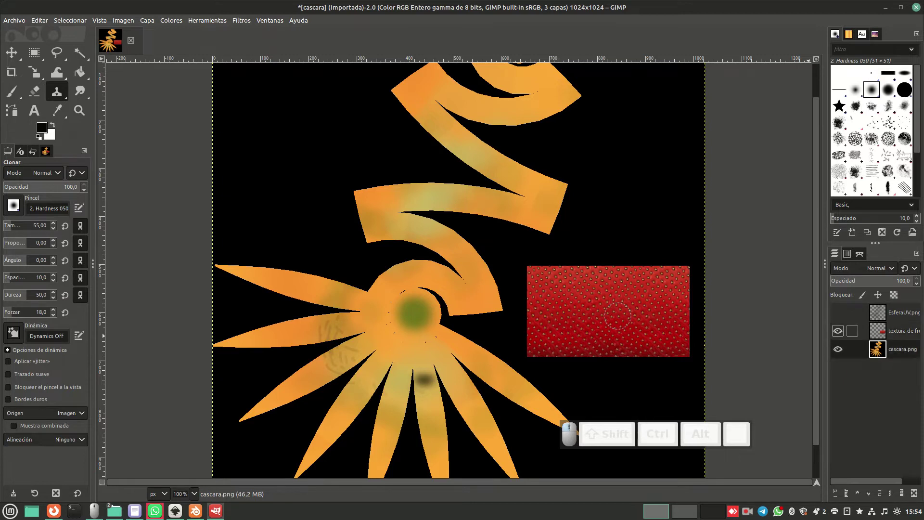
right_click(890, 332)
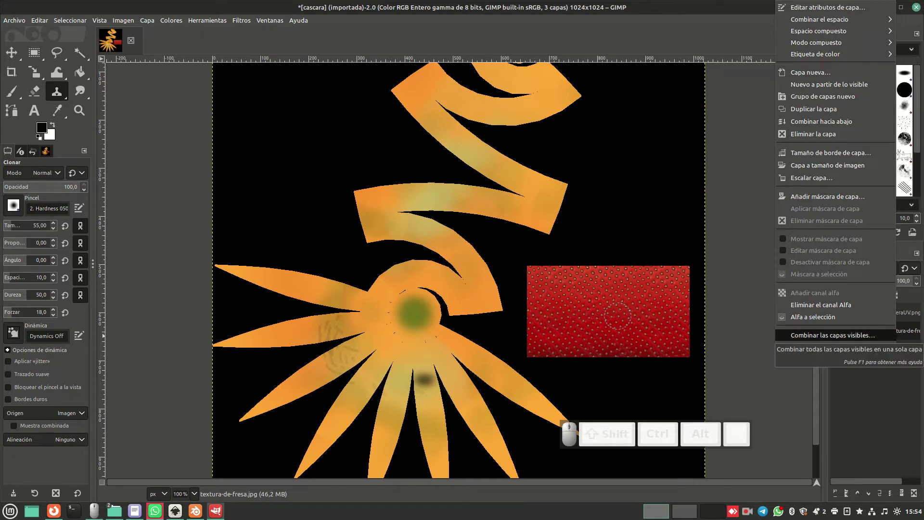
left_click(825, 335)
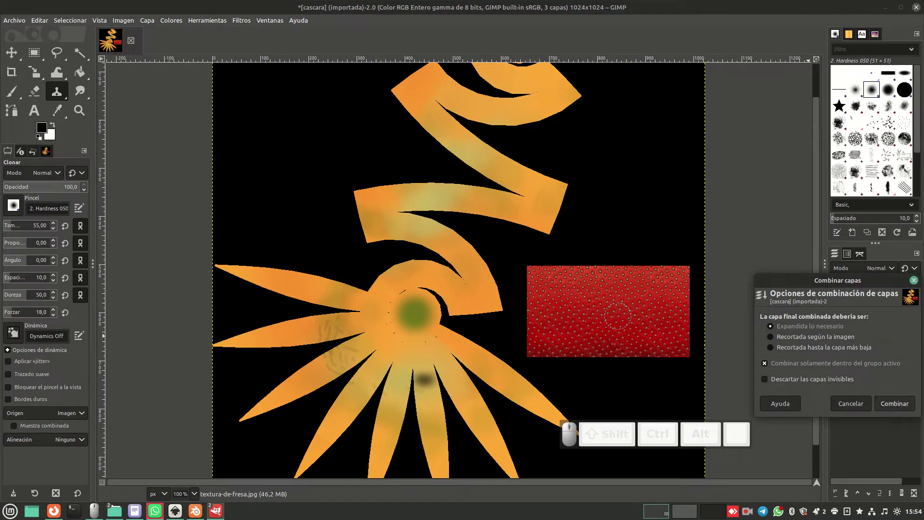
left_click(894, 403)
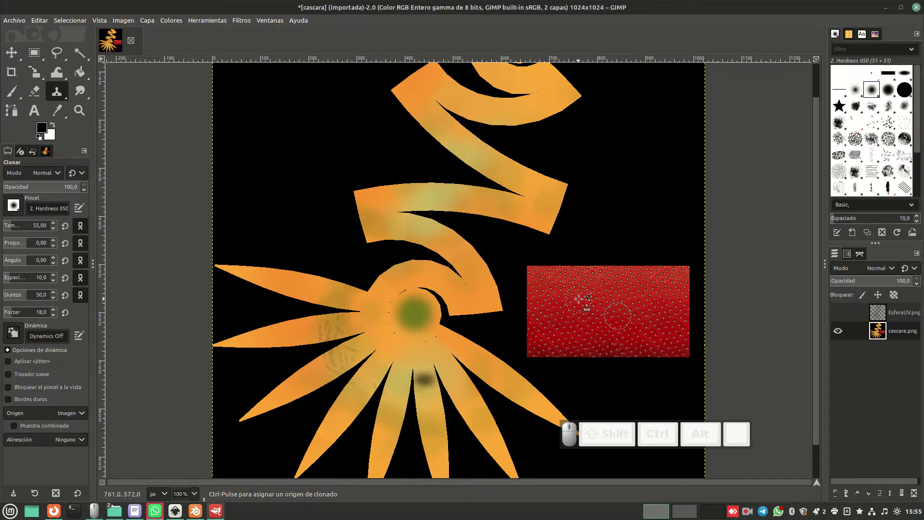
key("alt")
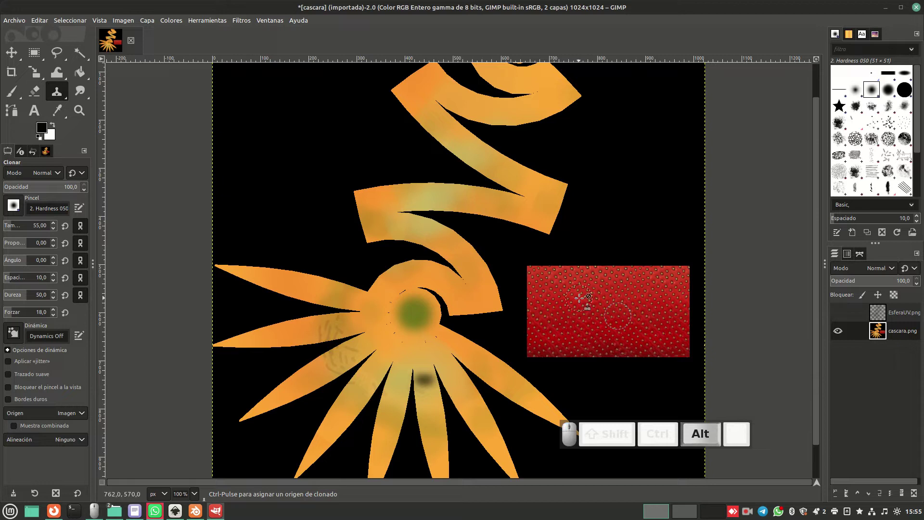
key("super")
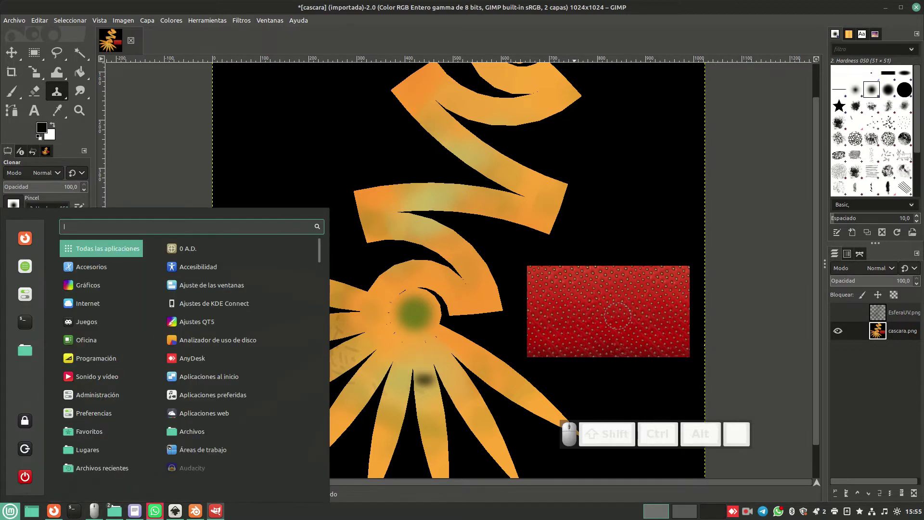
left_click(630, 264)
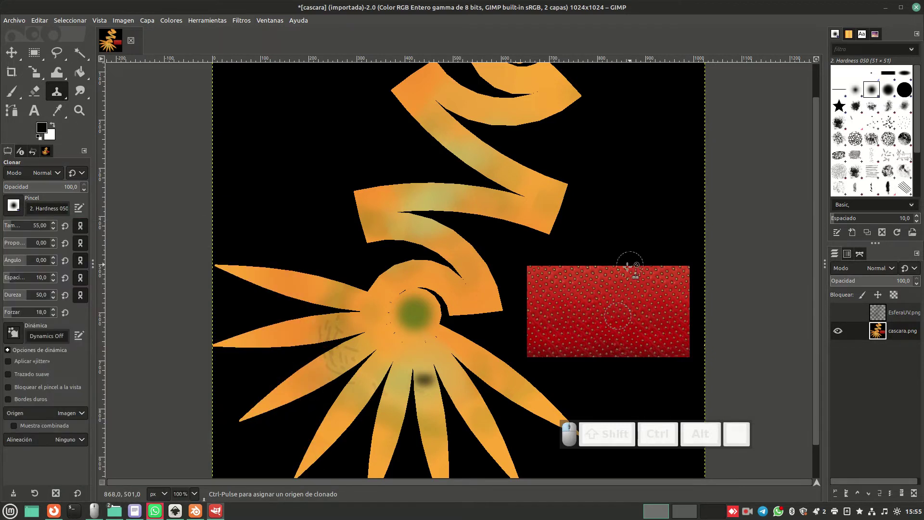
Clone the strawberry texture from the red rectangle over the petal just below the green centre, down to its tip.
left_click(588, 307, "ctrl")
left_click(424, 379)
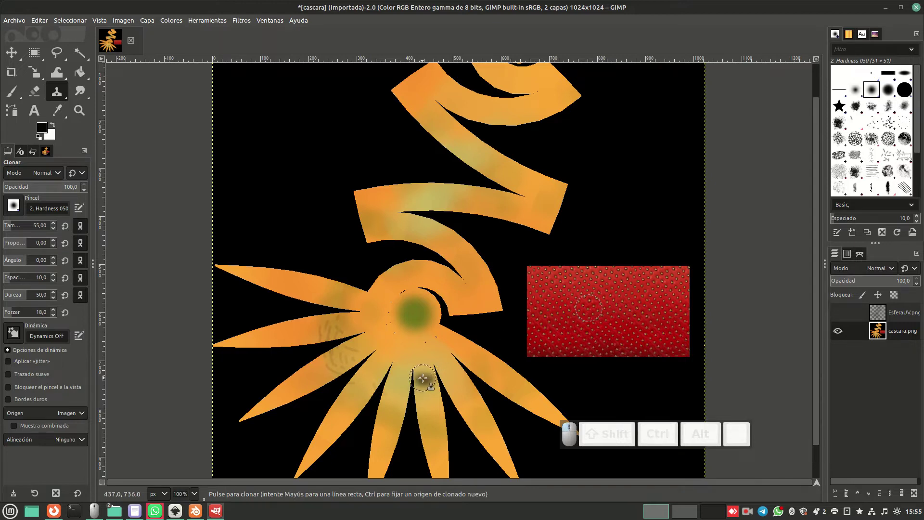
mouse_move(431, 378)
left_mouse_down()
mouse_move(417, 379)
mouse_move(431, 381)
mouse_move(416, 396)
mouse_move(434, 394)
mouse_move(418, 402)
mouse_move(435, 392)
mouse_move(432, 376)
mouse_move(419, 408)
mouse_move(438, 404)
mouse_move(421, 416)
mouse_move(440, 419)
mouse_move(422, 426)
mouse_move(443, 424)
mouse_move(424, 426)
mouse_move(460, 398)
left_mouse_up()
mouse_move(428, 440)
left_mouse_down()
mouse_move(423, 426)
mouse_move(447, 440)
left_mouse_up()
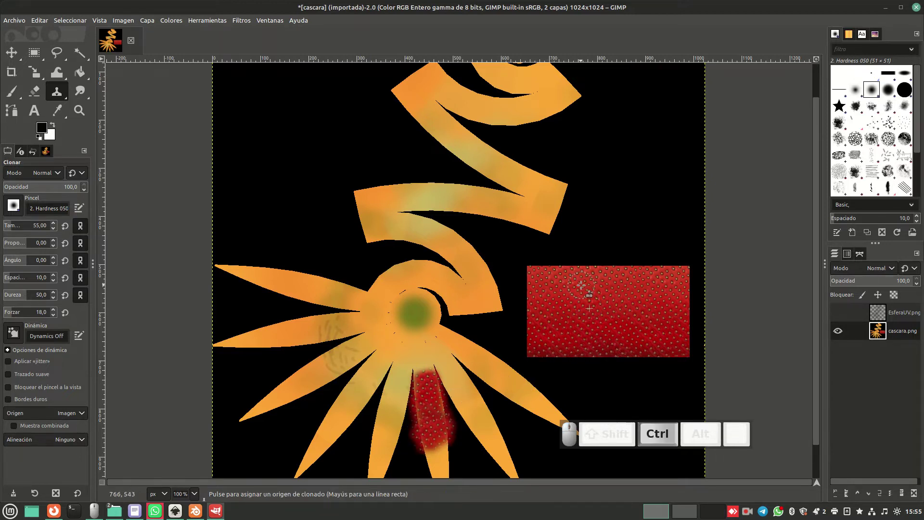
left_click(581, 285, "ctrl")
scroll(424, 380, "down", 1)
mouse_move(423, 382)
left_mouse_down()
mouse_move(441, 429)
mouse_move(422, 369)
mouse_move(437, 368)
left_mouse_up()
left_click_drag(438, 429, 452, 455)
Clone strawberry texture from a fresh source point over the base of that petal and the two petals on its right.
left_click(596, 290, "ctrl")
left_click_drag(425, 353, 423, 332)
mouse_move(522, 447)
left_mouse_down()
mouse_move(446, 346)
mouse_move(495, 388)
mouse_move(454, 366)
mouse_move(524, 435)
mouse_move(548, 380)
mouse_move(568, 385)
mouse_move(540, 358)
mouse_move(579, 392)
mouse_move(517, 348)
mouse_move(520, 335)
mouse_move(496, 337)
mouse_move(503, 326)
mouse_move(477, 330)
left_mouse_up()
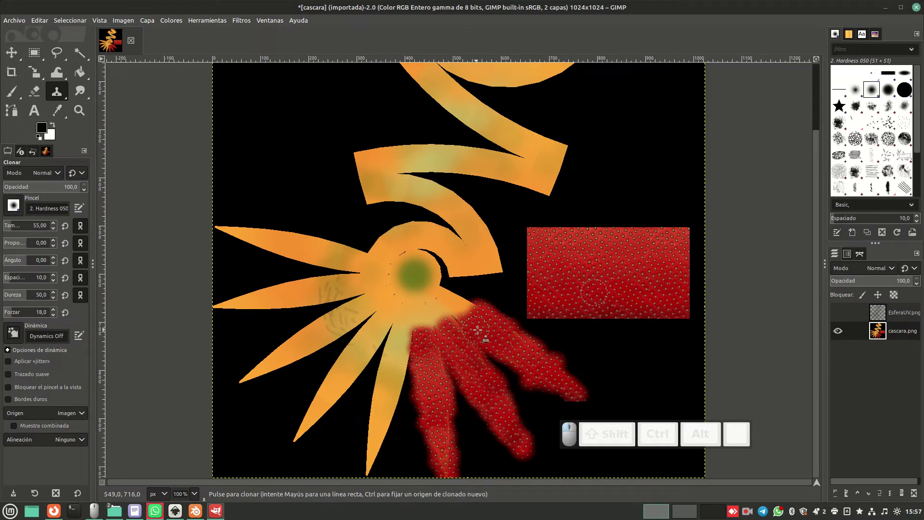
Clone strawberry texture over the left petals, except the uppermost, and the area below the centre, and set the brush hardness to 23.
left_click(571, 307, "ctrl")
left_click(540, 300, "ctrl")
mouse_move(225, 305)
left_mouse_down()
mouse_move(306, 296)
mouse_move(336, 280)
mouse_move(285, 303)
mouse_move(347, 281)
left_mouse_up()
mouse_move(243, 380)
left_mouse_down()
mouse_move(264, 349)
mouse_move(298, 358)
mouse_move(312, 327)
mouse_move(366, 309)
mouse_move(353, 326)
left_mouse_up()
left_click(589, 305, "ctrl")
mouse_move(295, 437)
left_mouse_down()
mouse_move(342, 391)
mouse_move(356, 437)
mouse_move(371, 442)
mouse_move(386, 413)
mouse_move(382, 374)
left_mouse_up()
mouse_move(349, 373)
left_mouse_down()
mouse_move(360, 343)
mouse_move(371, 351)
mouse_move(453, 309)
mouse_move(423, 322)
mouse_move(383, 316)
mouse_move(386, 286)
mouse_move(448, 291)
mouse_move(452, 318)
left_mouse_up()
left_click(13, 297)
left_click_drag(13, 299, 15, 300)
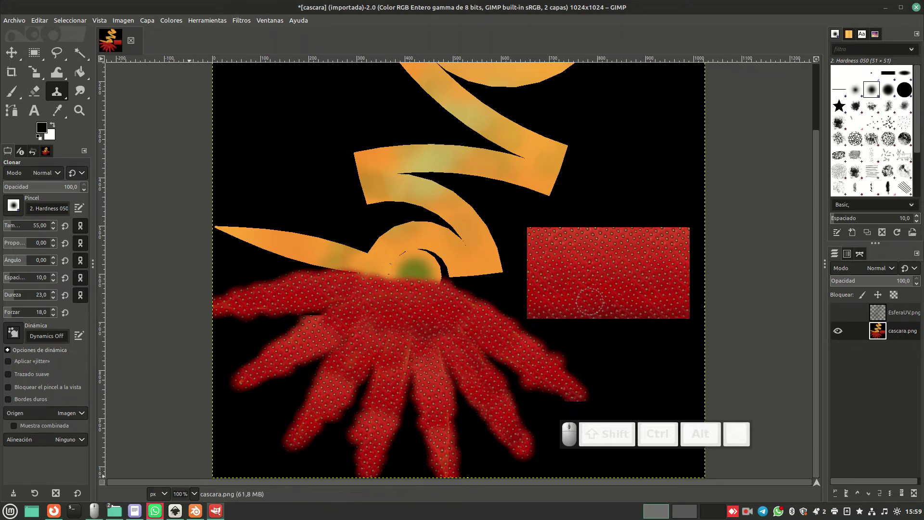
Switch to Firefox and search Google Images for "textura escamas".
left_click(195, 510)
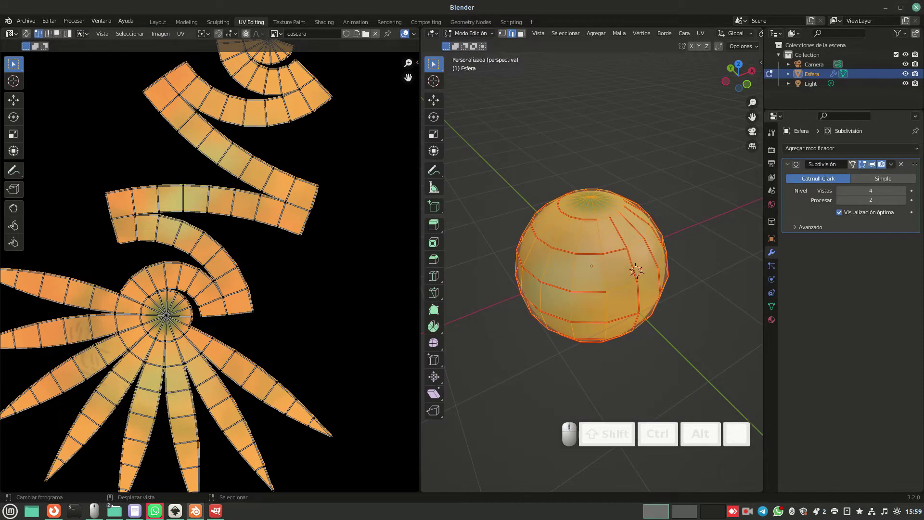
left_click(54, 510)
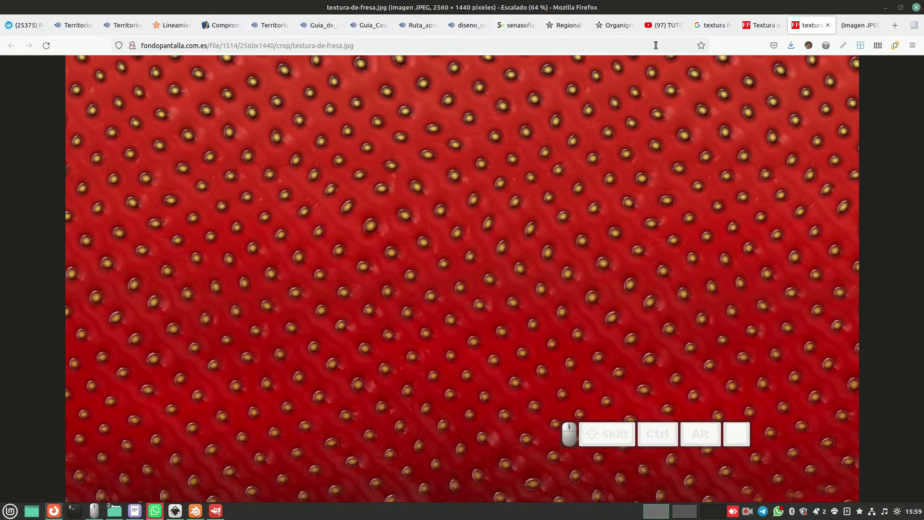
left_click(711, 25)
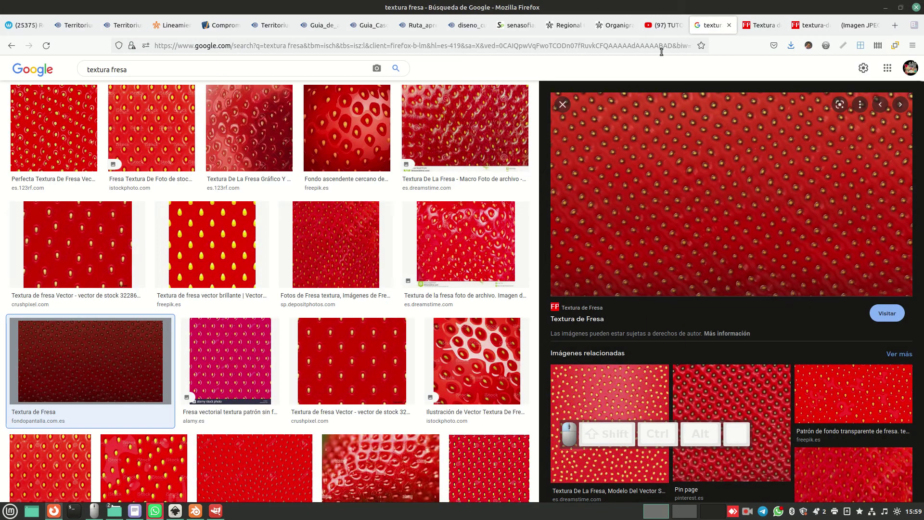
double_click(116, 70)
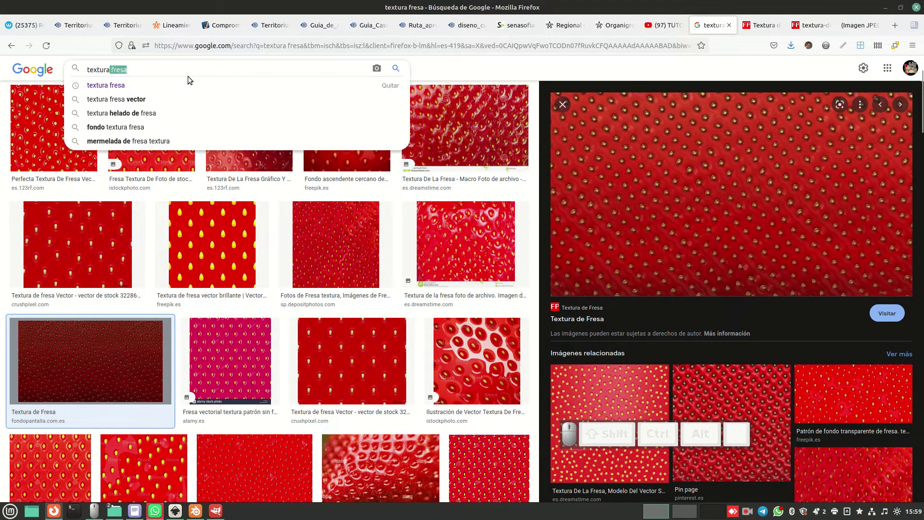
type("escamas")
key("Return")
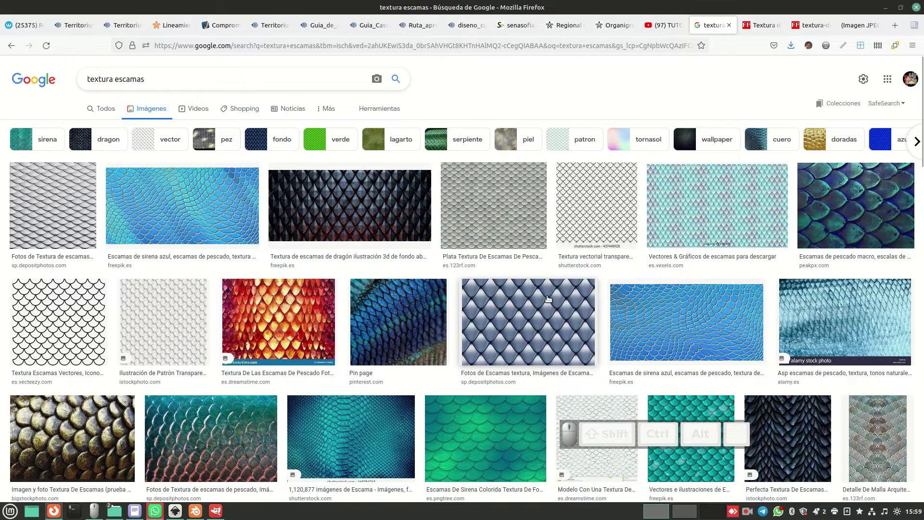
Open the blue-grey Depositphotos scales image at full size in its own browser tab.
left_click(548, 299)
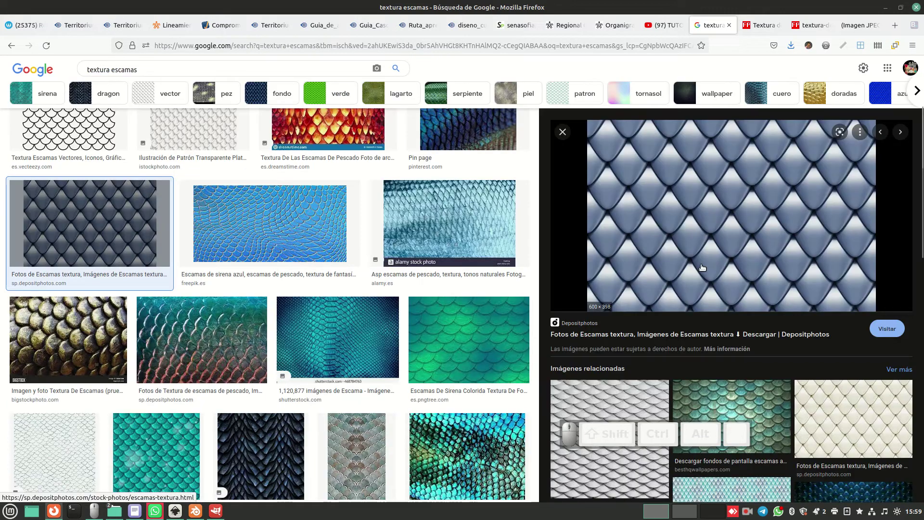
right_click(703, 219)
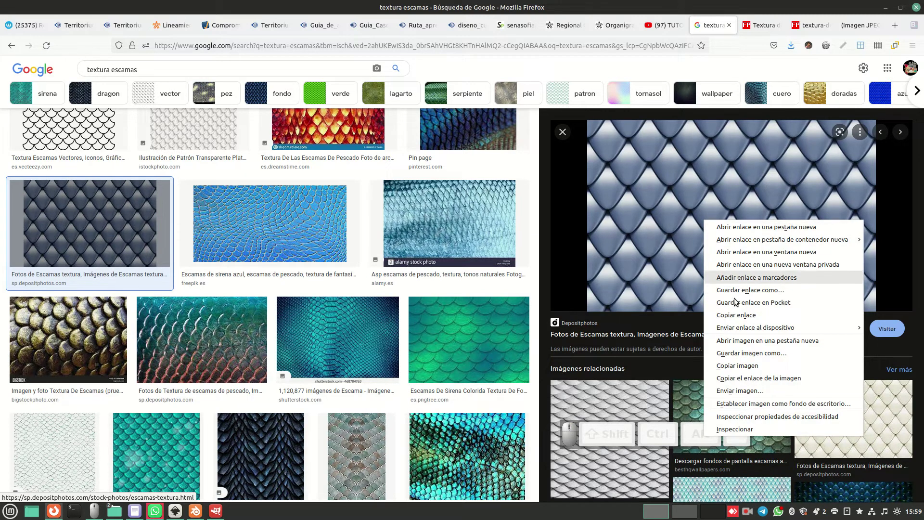
left_click(731, 340)
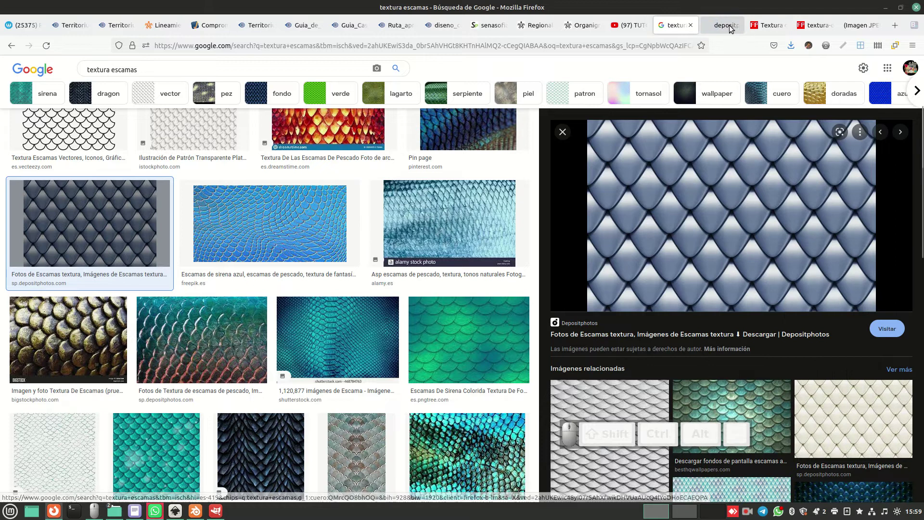
left_click(725, 25)
Save the seamless scales image to the Imágenes folder in WebP format under its suggested name.
right_click(441, 271)
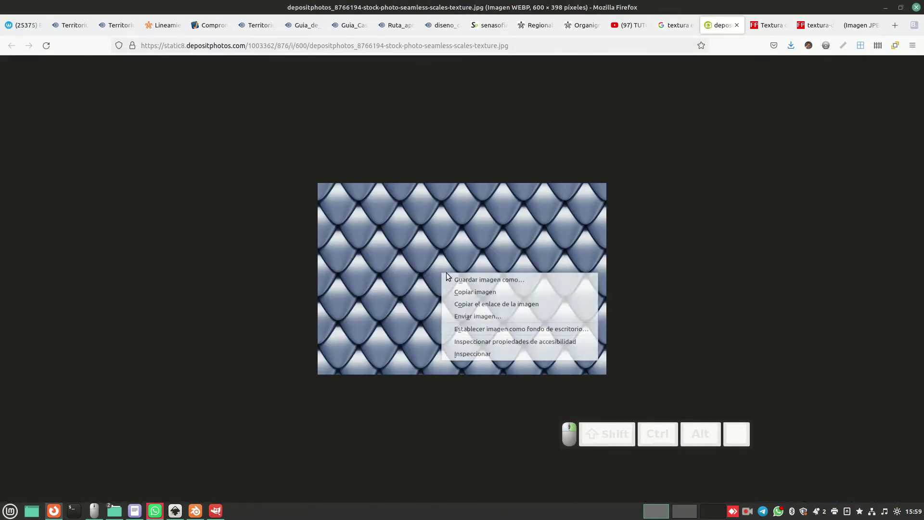
left_click(475, 280)
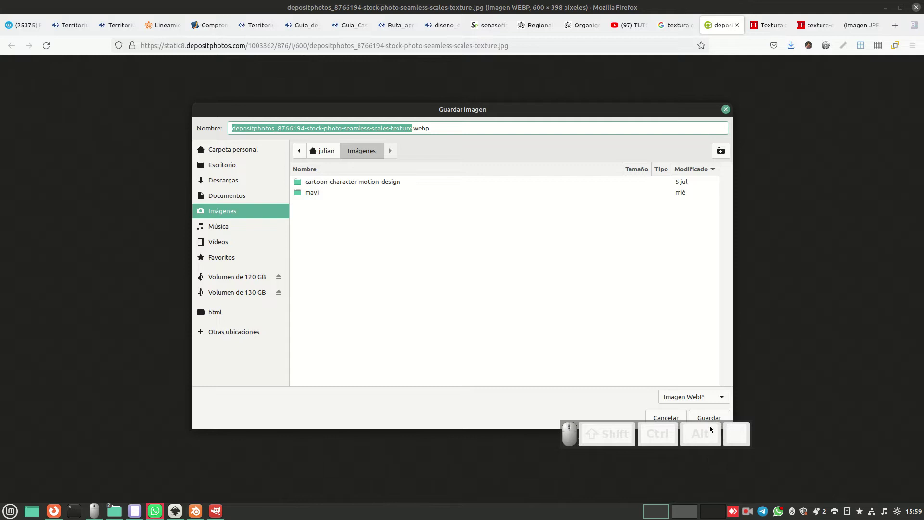
left_click(693, 396)
left_click(694, 397)
left_click(707, 416)
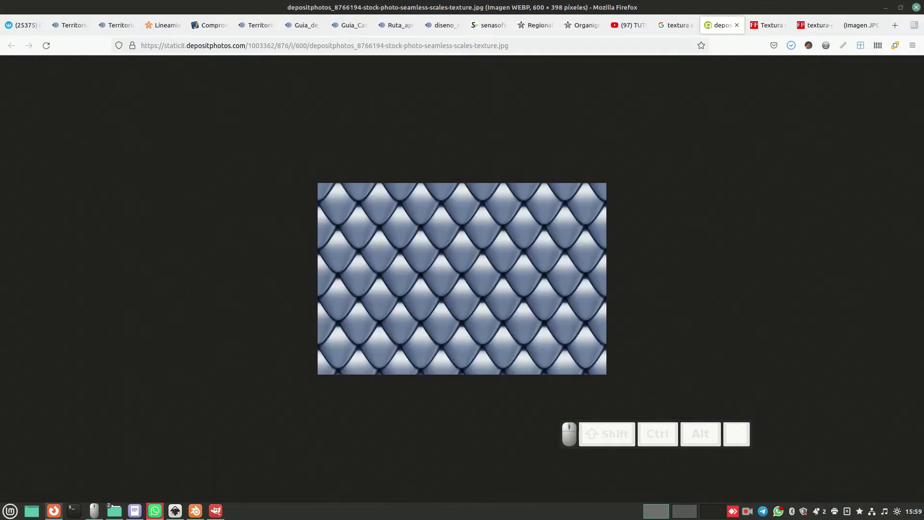
Switch to GIMP, export the painted texture as cascara2.png in the Imágenes folder, and quit GIMP discarding the unsaved changes.
left_click(216, 511)
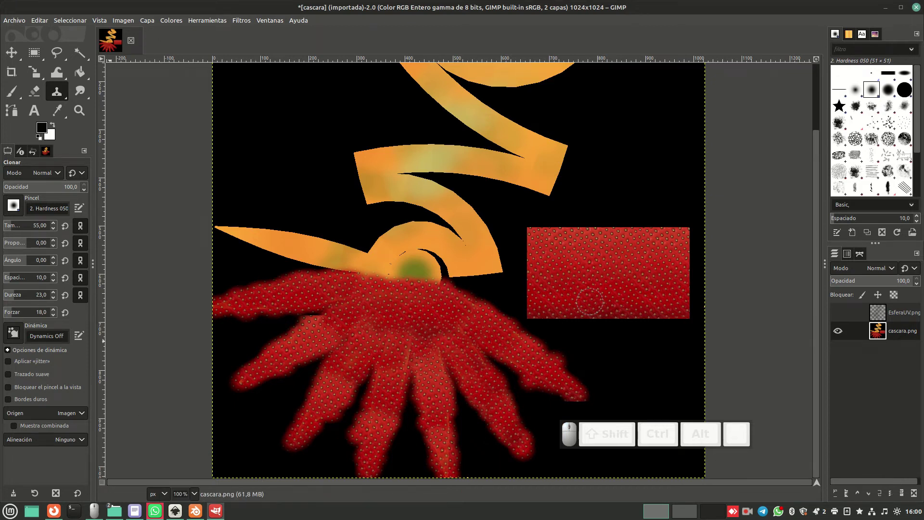
left_click(14, 20)
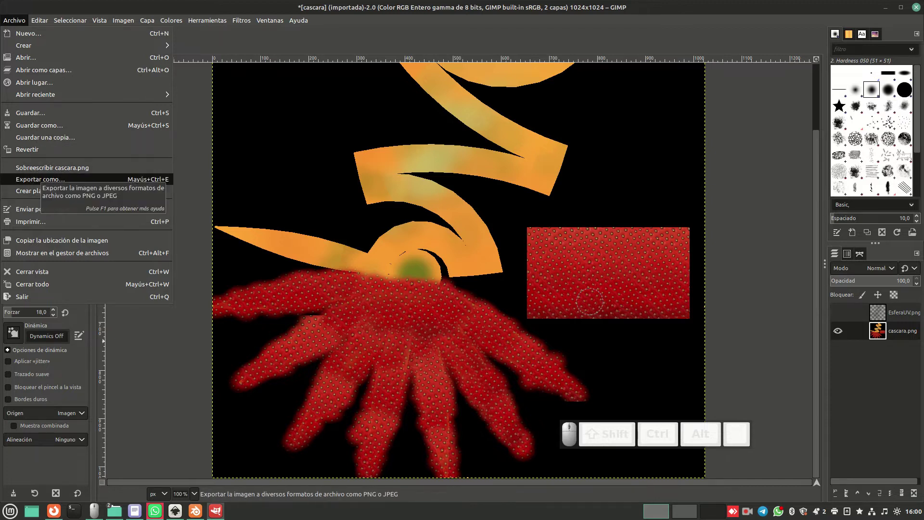
left_click(41, 179)
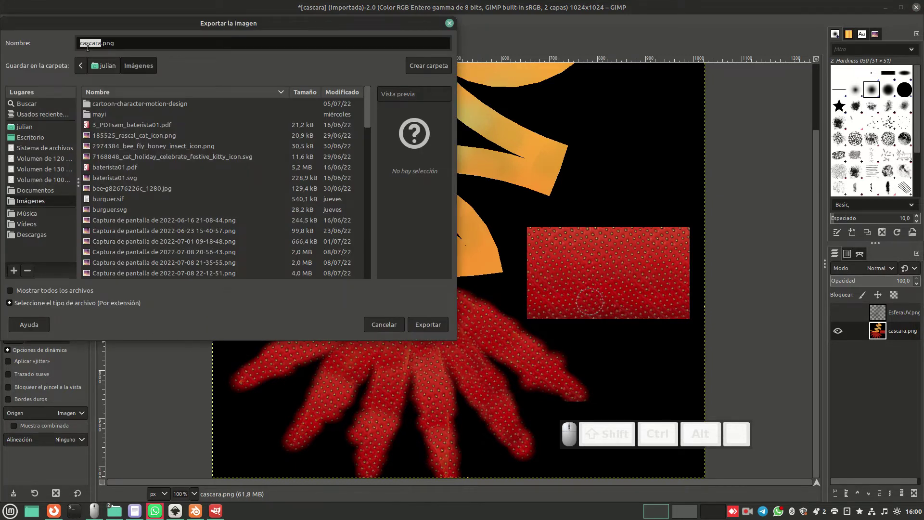
left_click(101, 43)
type("2")
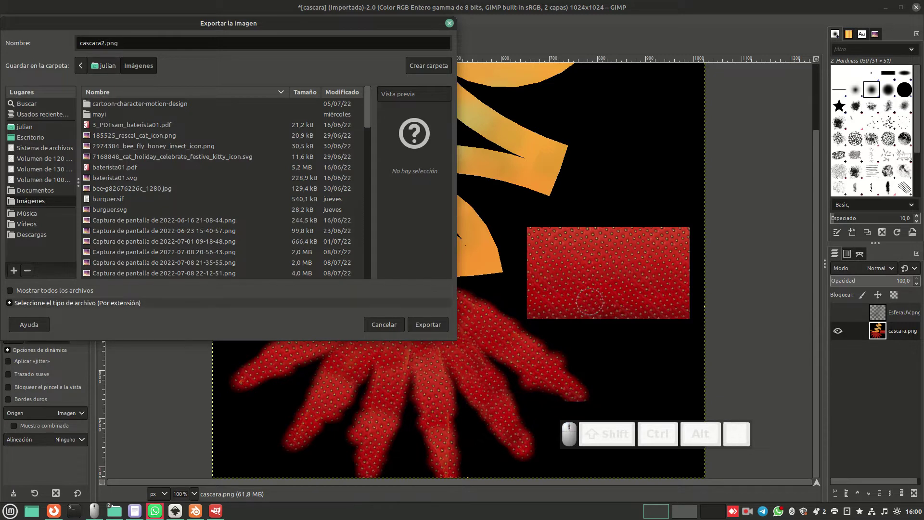
left_click(428, 324)
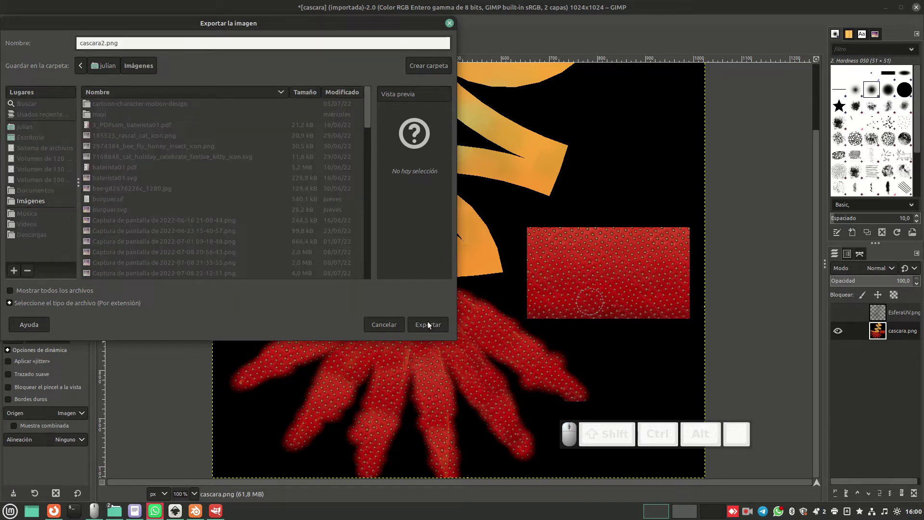
left_click(309, 302)
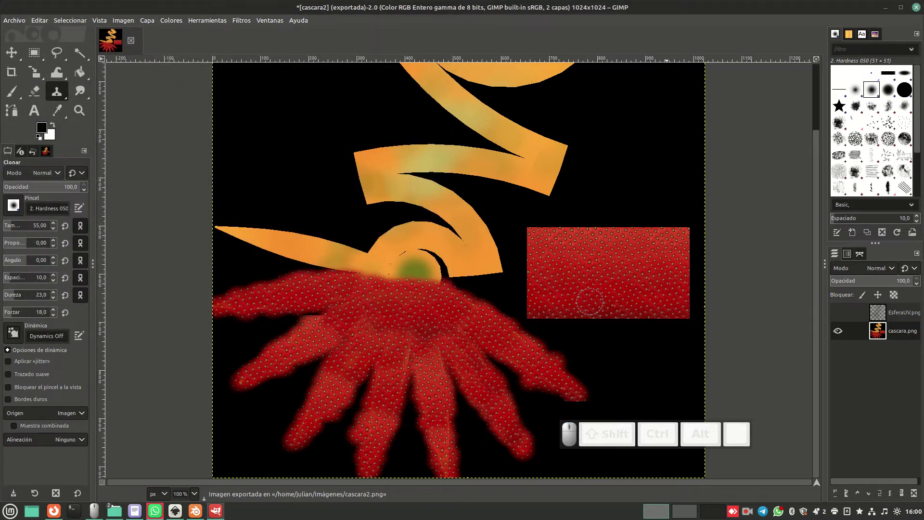
left_click(915, 7)
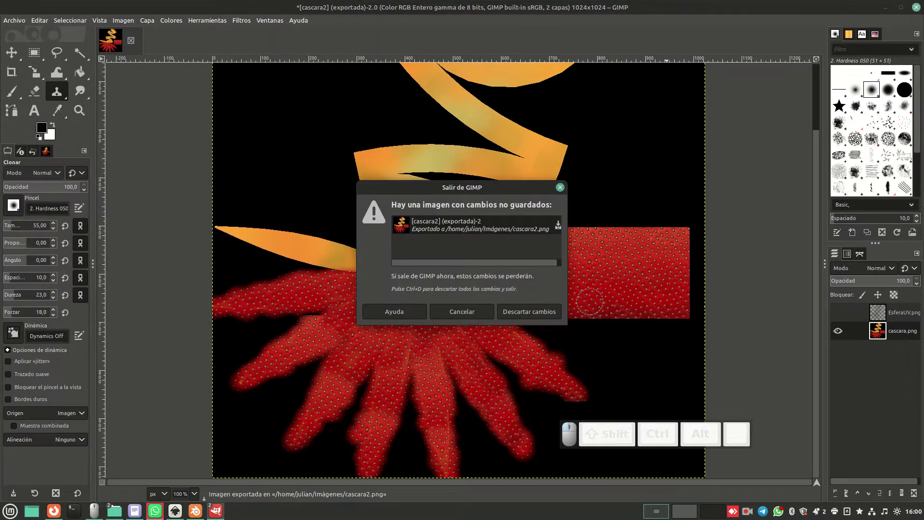
left_click(523, 313)
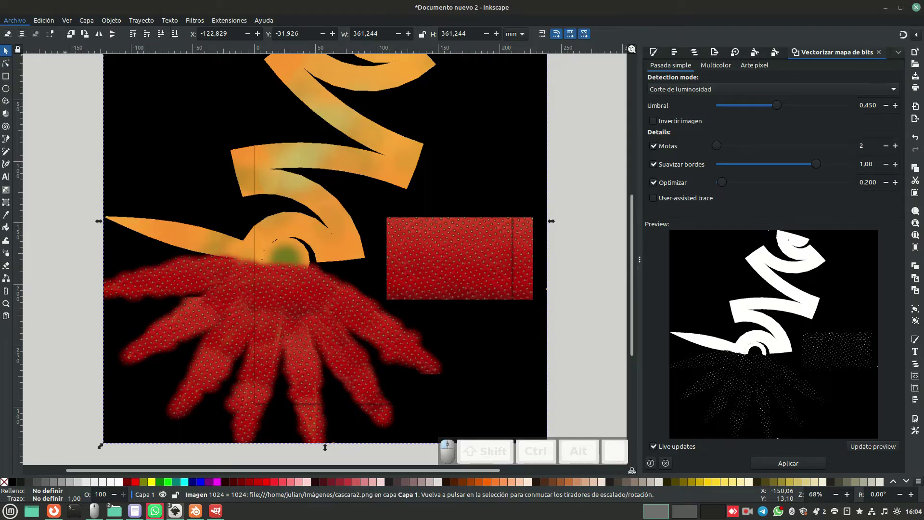
In Inkscape, import the depositphotos seamless scales image from the Imágenes folder as a linked image with DPI from file.
key("ctrl+i")
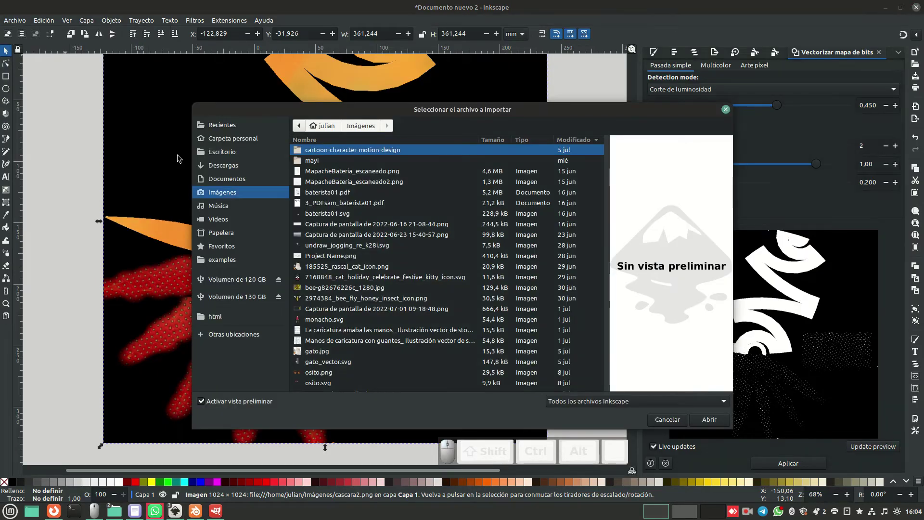
scroll(447, 265, "down", 10)
scroll(448, 265, "down", 3)
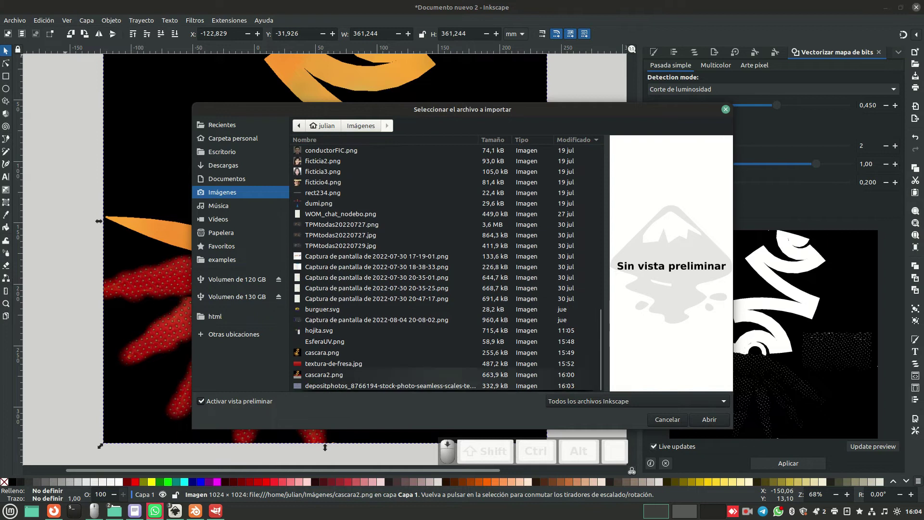
left_click(391, 386)
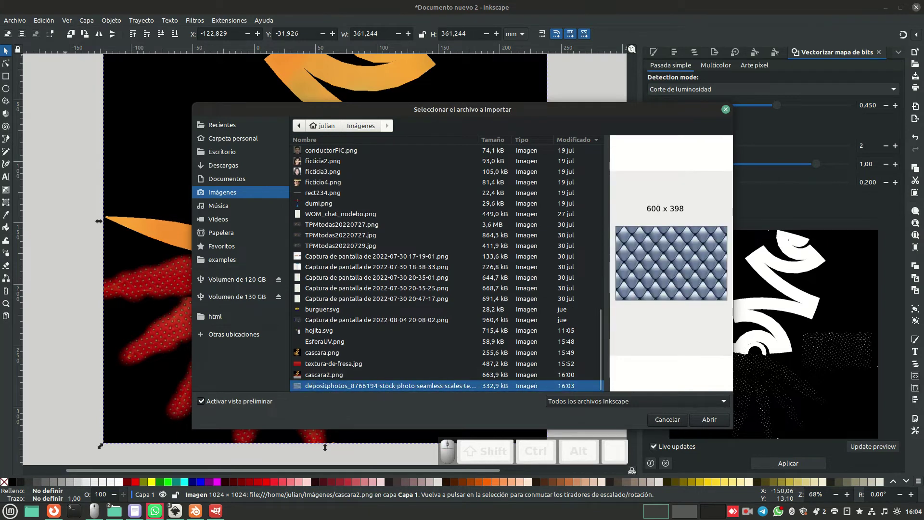
left_click(709, 419)
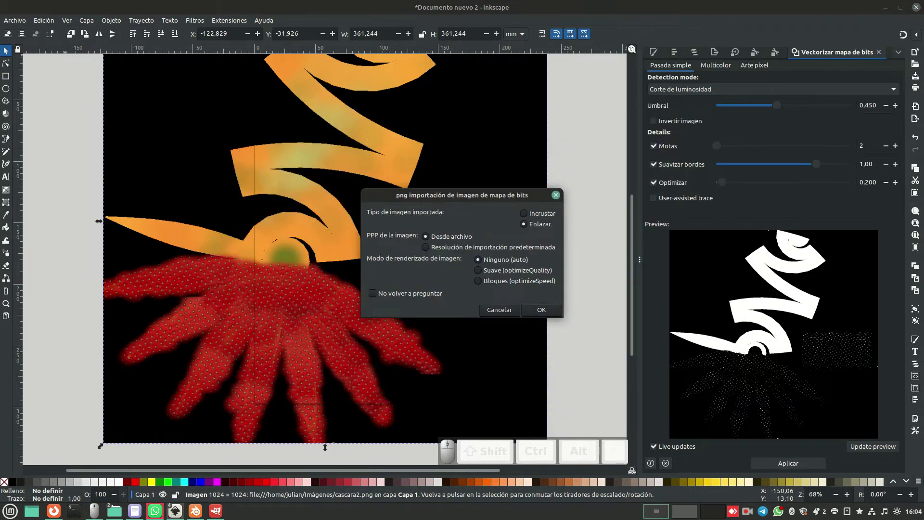
left_click(541, 309)
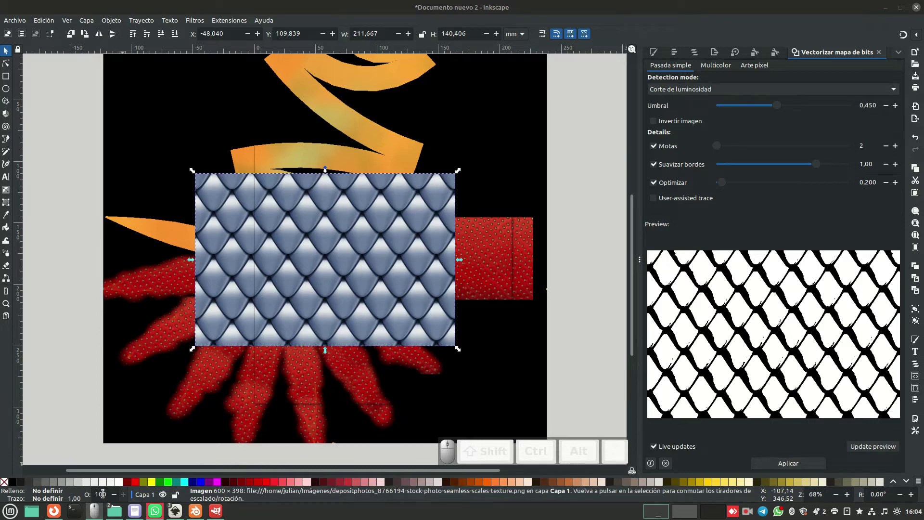
Try an opacity of 50 on the scales image and settle on an opacity of 70.
left_click(103, 493)
type("50")
key("Return")
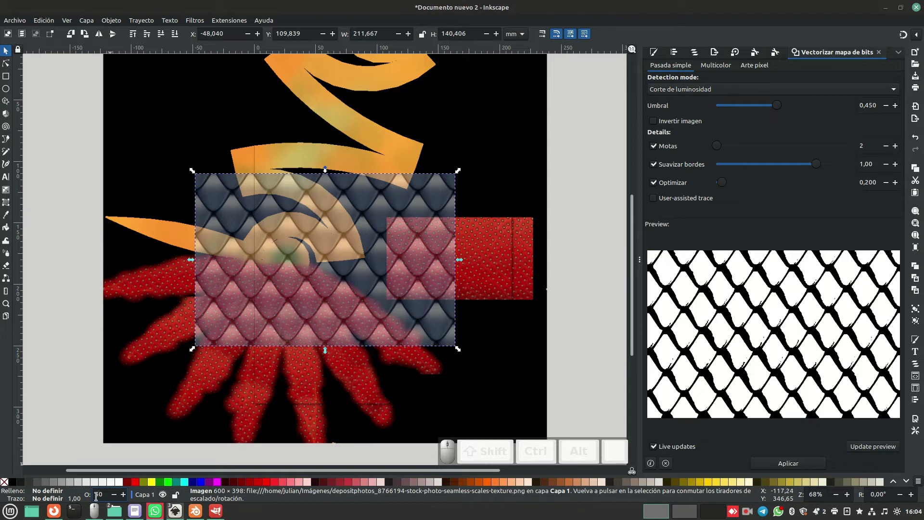
type("70")
key("Return")
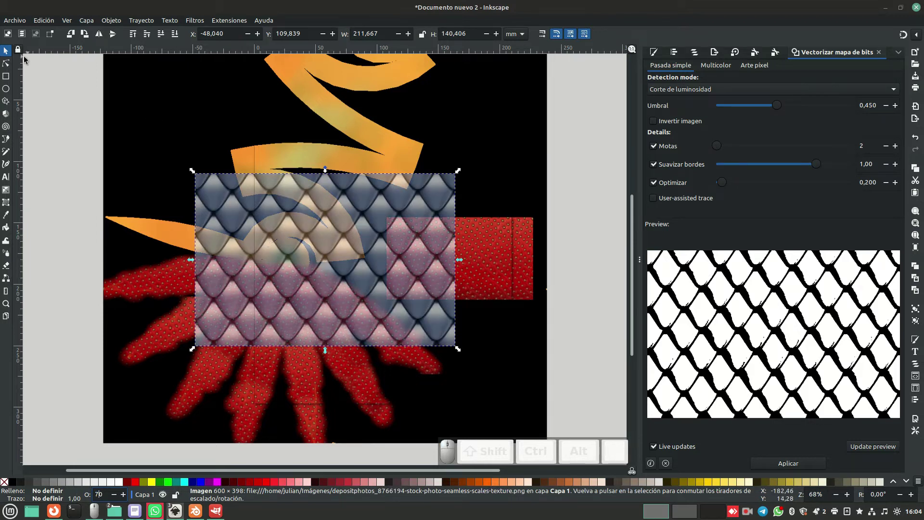
Scale the scales image proportionally to about 44 × 29 mm and place it over the right end of the middle orange strip.
left_click_drag(458, 347, 300, 225, "ctrl")
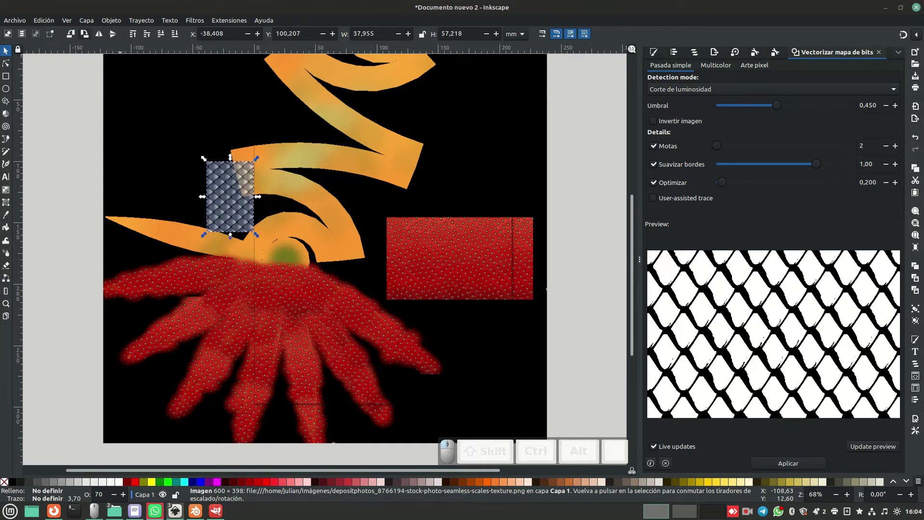
left_click_drag(231, 199, 376, 169)
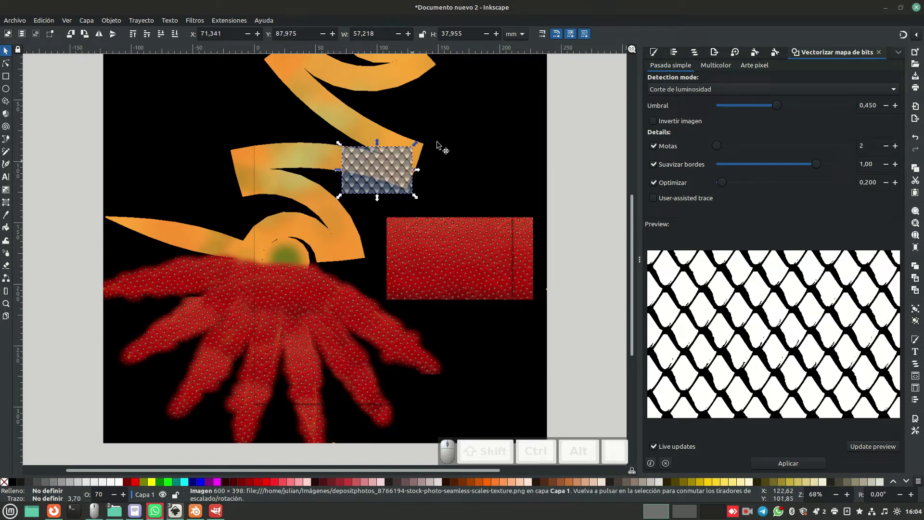
key("z")
left_click_drag(439, 114, 203, 211)
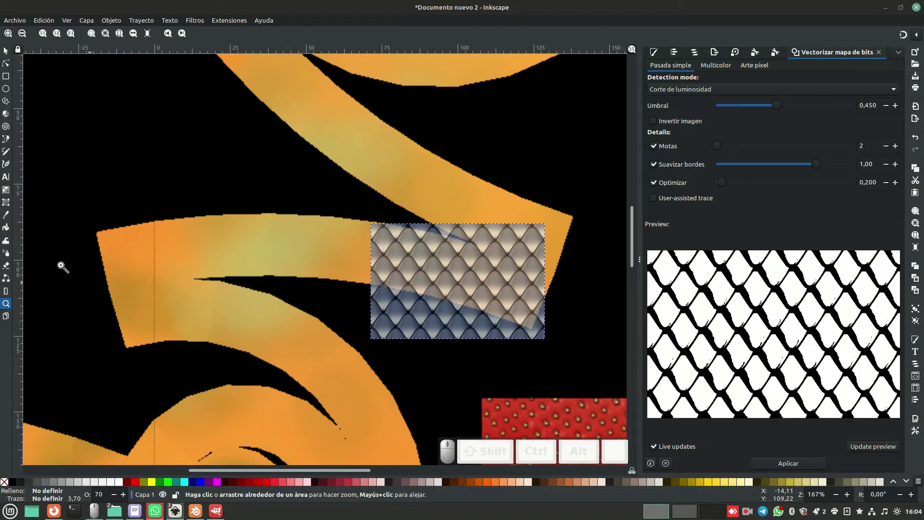
left_click(5, 51)
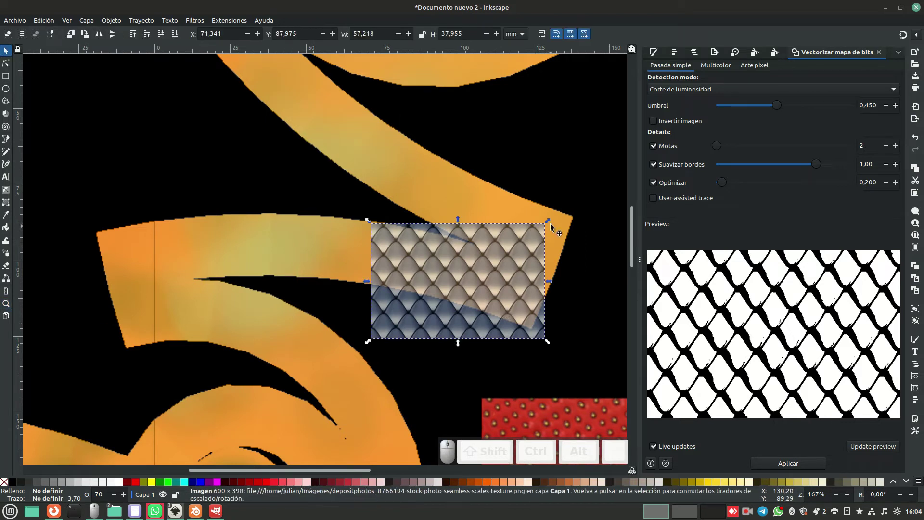
left_click_drag(550, 223, 511, 249, "ctrl")
left_click_drag(439, 291, 486, 281)
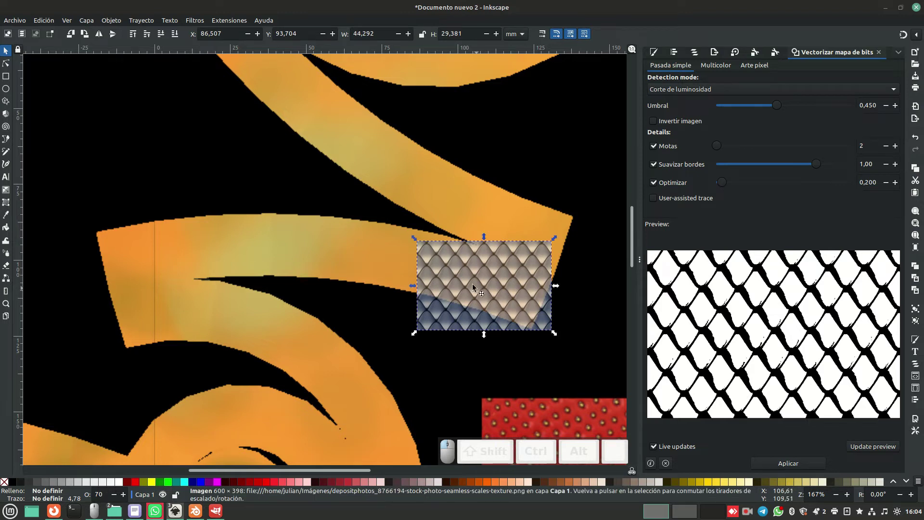
Rotate the scales tile clockwise and nudge it to follow the slope of the orange strip's right end.
left_click(470, 276)
left_click_drag(414, 237, 432, 223)
left_click_drag(501, 297, 508, 284)
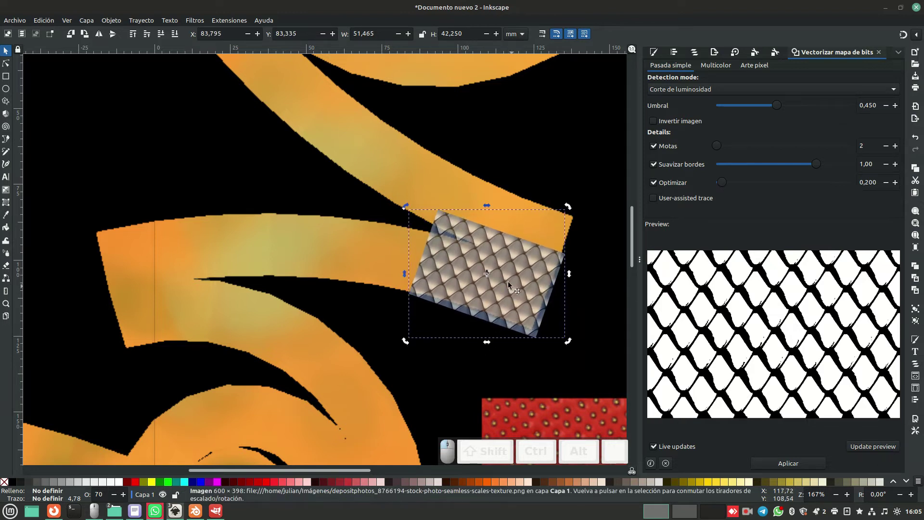
left_click_drag(405, 206, 403, 213)
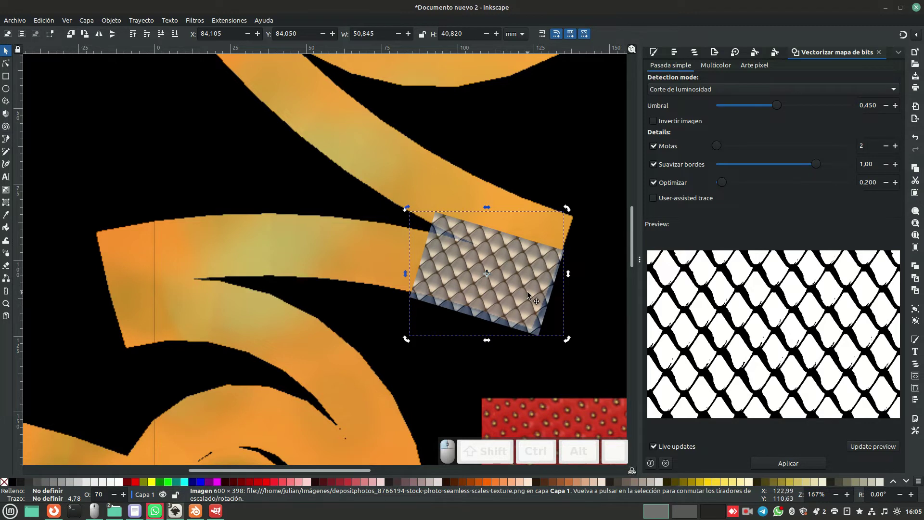
Duplicate the scales tile, place the copy just left of the first, and rotate it to follow the strip's curve.
key("ctrl+d")
left_click_drag(513, 288, 403, 258)
left_click(343, 235)
left_click_drag(296, 179, 287, 196)
left_click_drag(390, 260, 385, 269)
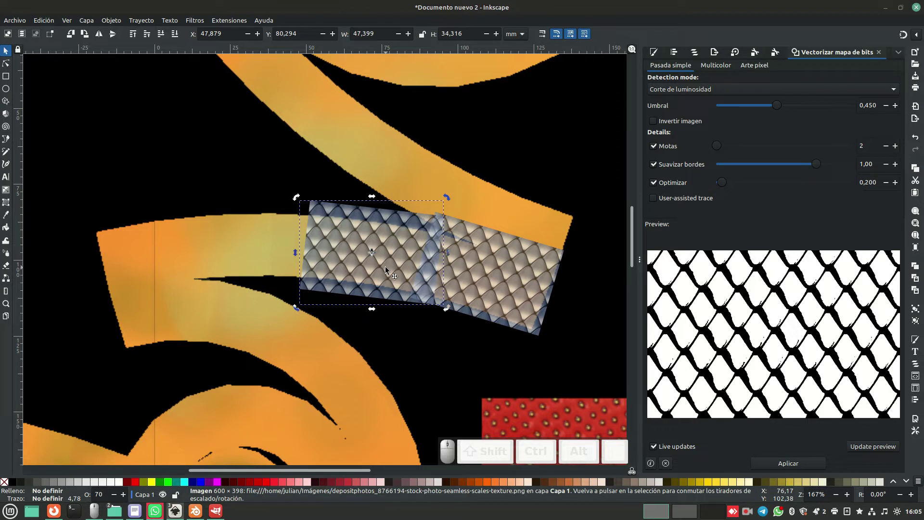
Duplicate the second scales tile and place the copy to its left, rotated nearly level to match the strip.
key("ctrl+d")
left_click_drag(343, 260, 227, 238)
left_click_drag(302, 215, 322, 180)
left_click(276, 225)
left_click_drag(278, 246, 273, 252)
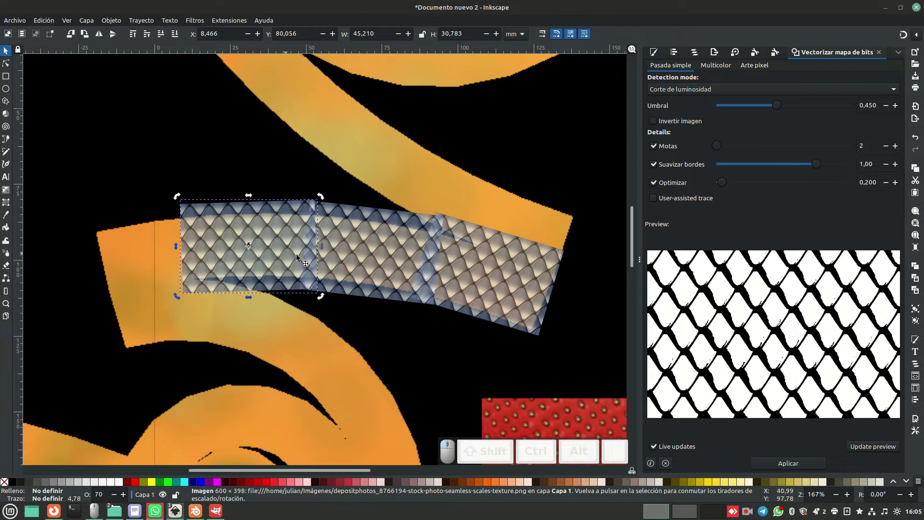
Rotate the second scales tile slightly clockwise, shift it a little left, and nudge the rightmost tile down to align their edges.
left_click(356, 262)
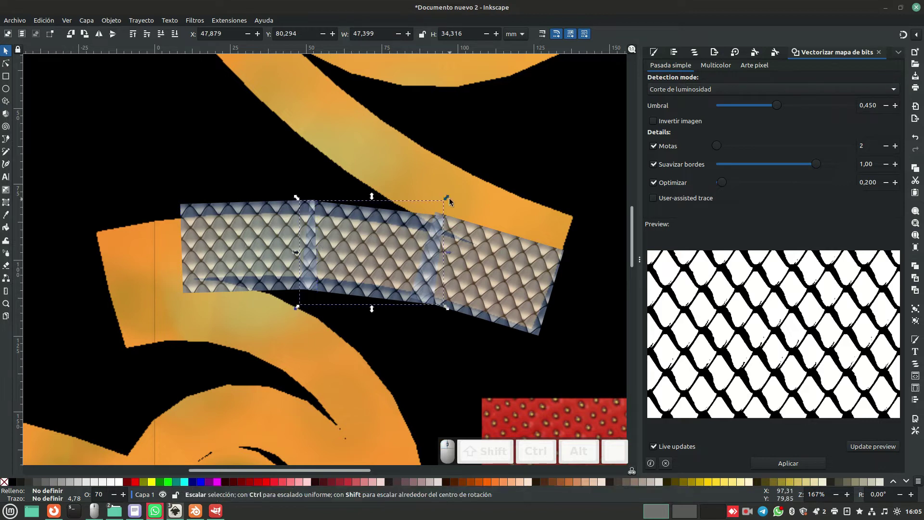
left_click(443, 204)
left_click_drag(447, 197, 447, 202)
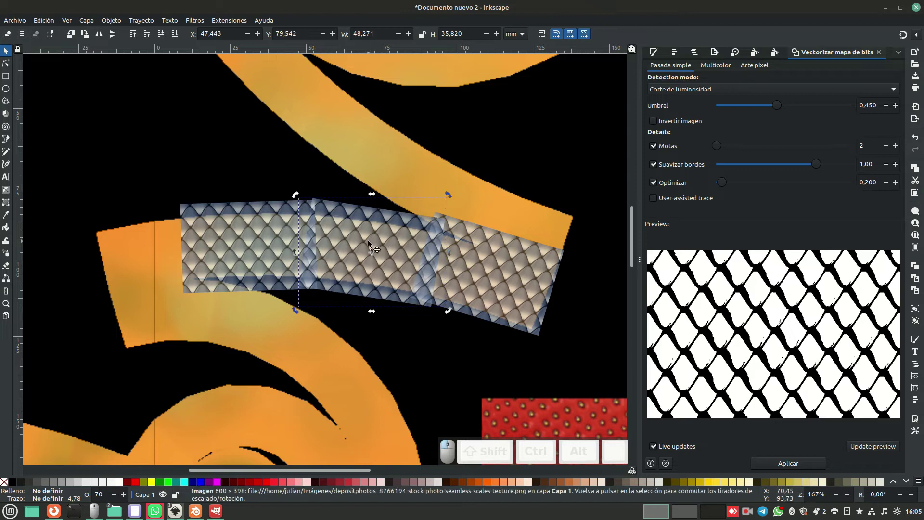
left_click_drag(370, 244, 368, 245)
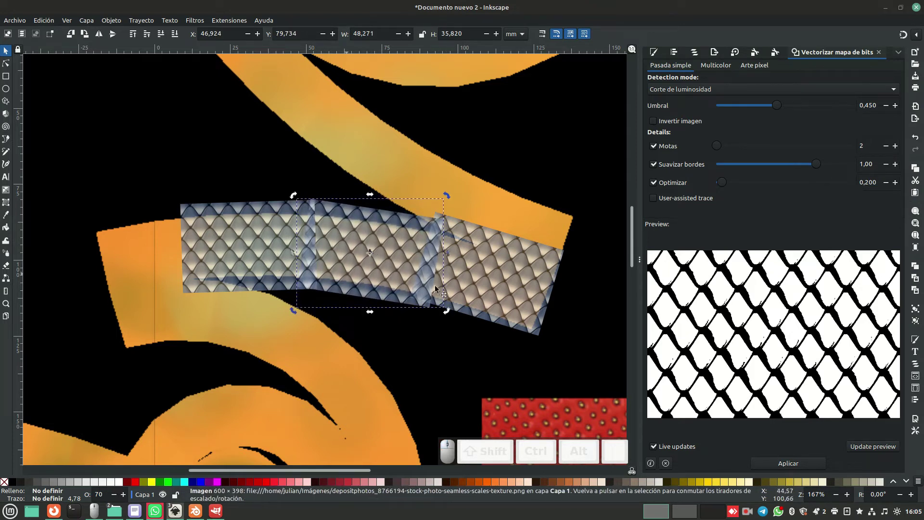
left_click(481, 288)
left_click_drag(490, 285, 489, 291)
Duplicate the third scales tile and place the copy over the strip's left end, rotated counterclockwise to follow the curve.
left_click(241, 243)
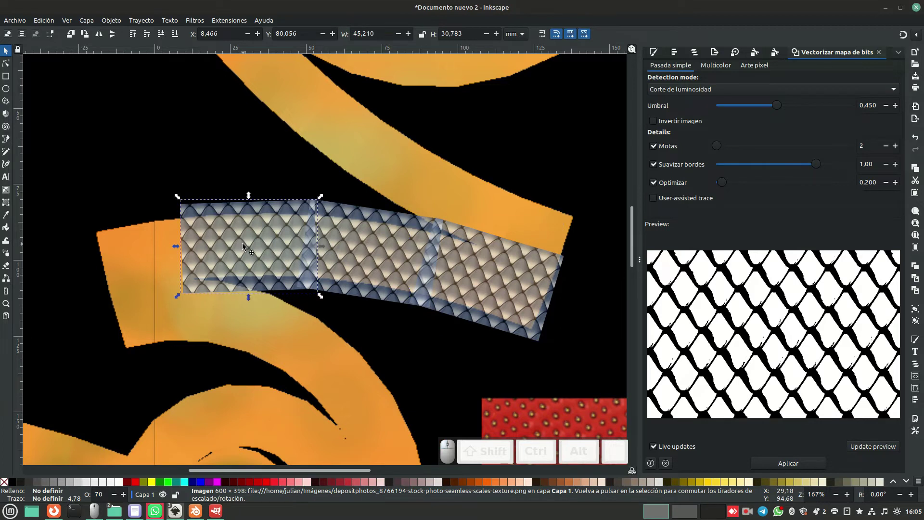
key("ctrl+d")
left_click_drag(241, 243, 130, 238)
left_click(175, 246)
left_click_drag(220, 199, 223, 188)
left_click_drag(167, 248, 170, 253)
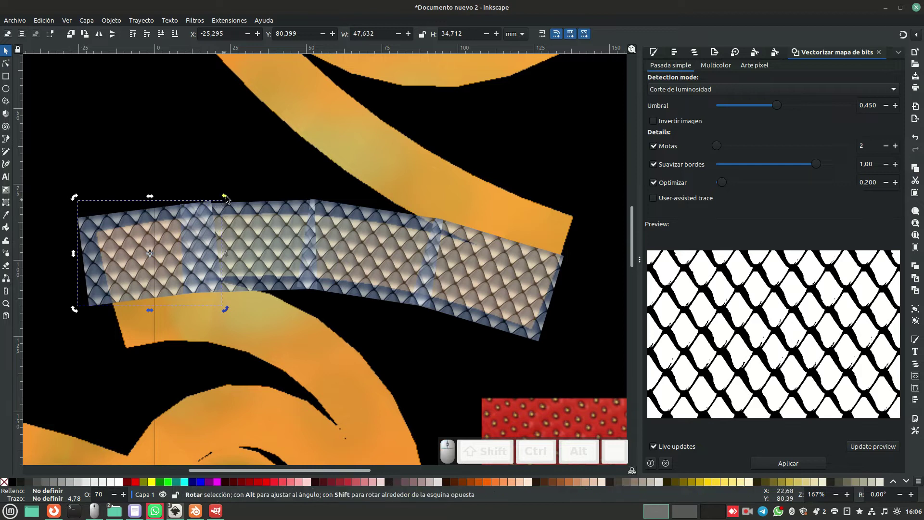
left_click_drag(224, 197, 226, 198)
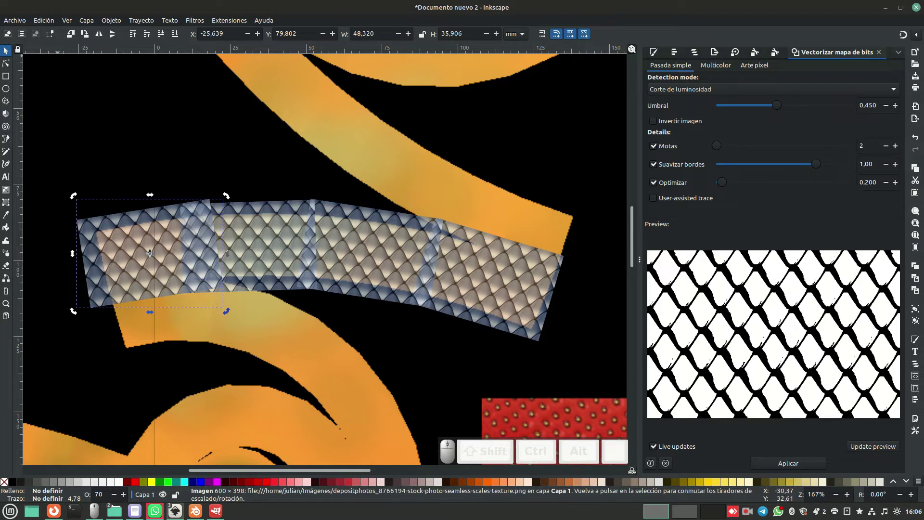
Import EsferaUV.png from the Imágenes folder into the document with the default import options.
left_click(15, 21)
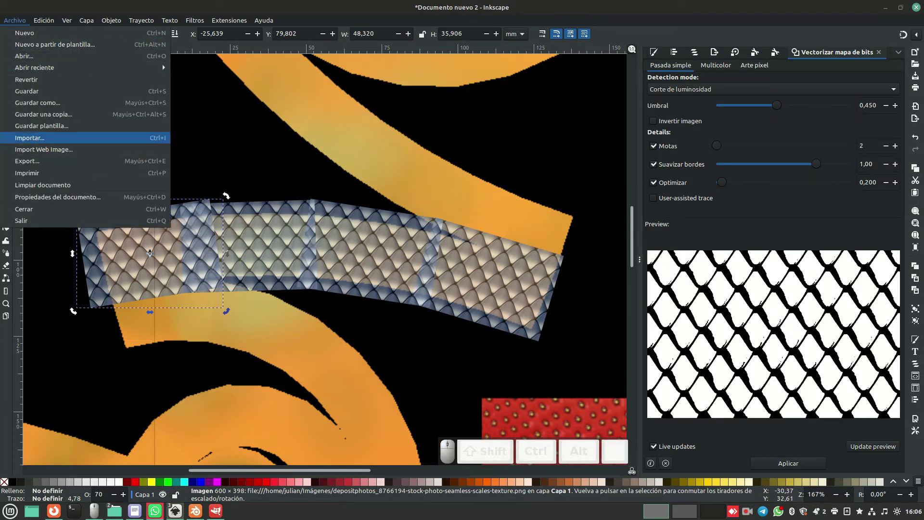
left_click(15, 20)
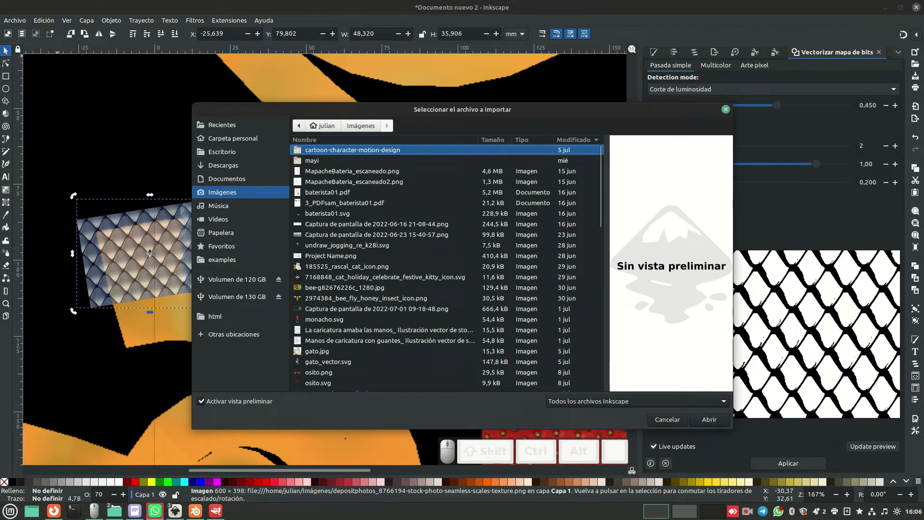
scroll(448, 267, "down", 15)
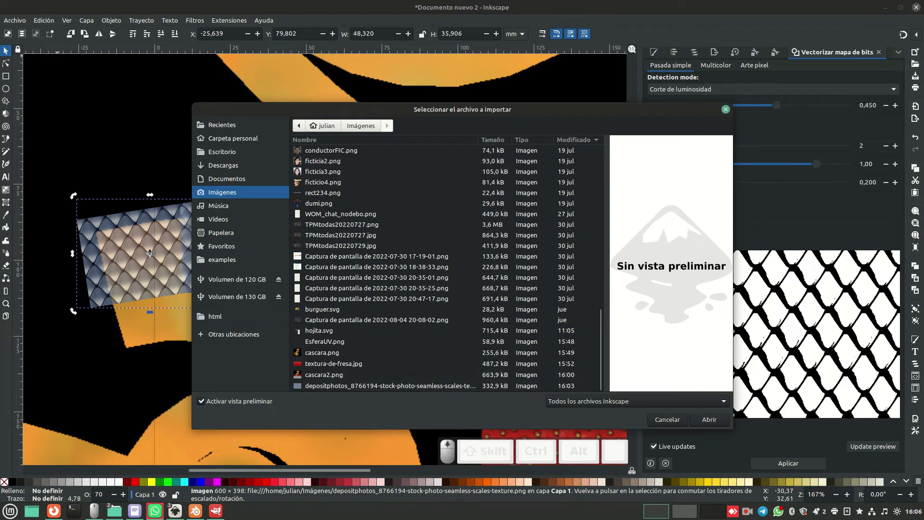
left_click(325, 341)
left_click(709, 419)
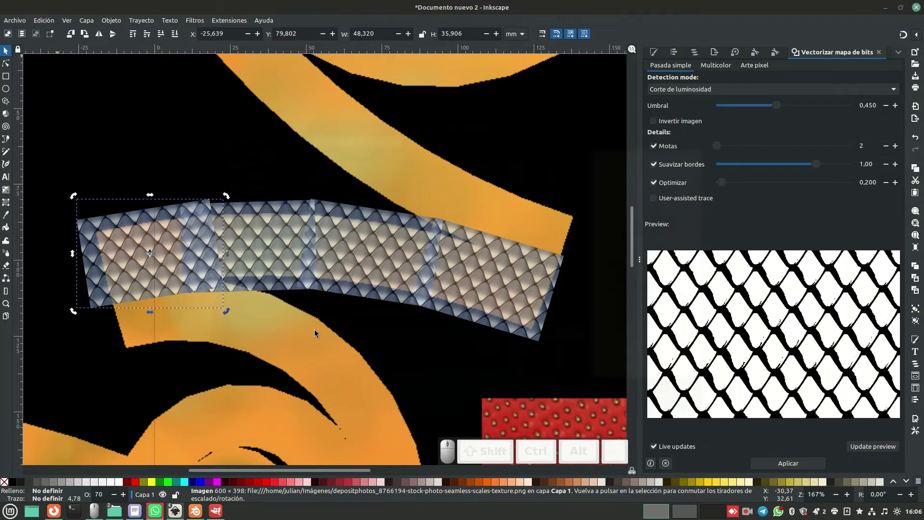
key("Return")
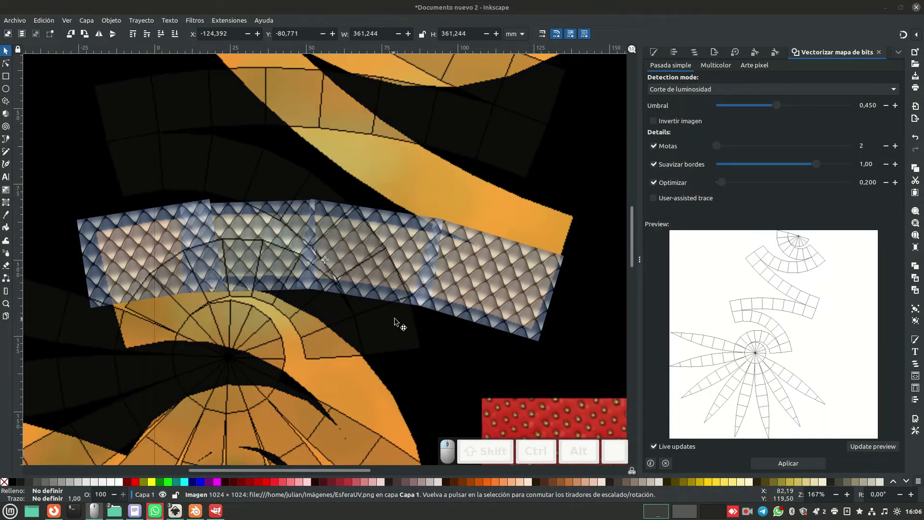
Move the EsferaUV layout image down until its wireframe lines up with the unwrapped shapes of the texture image.
scroll(475, 308, "down", 10)
scroll(475, 308, "up", 5)
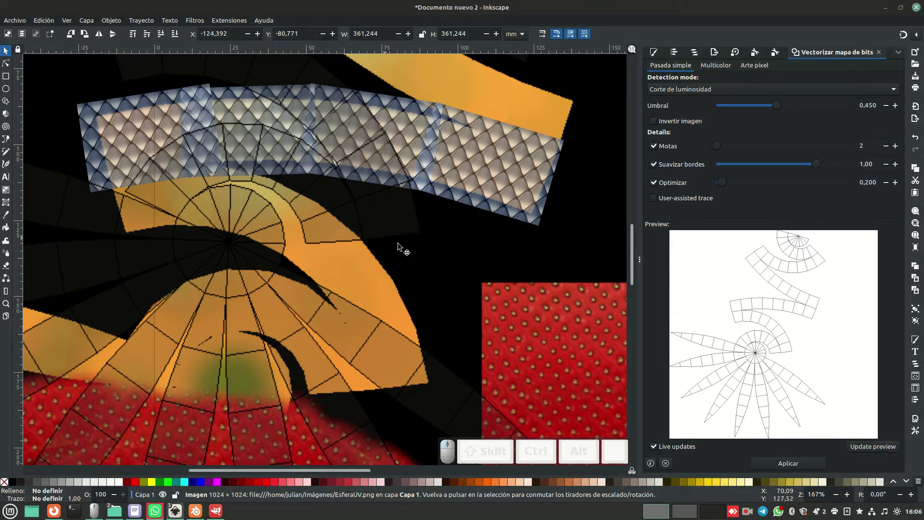
left_click(406, 255)
scroll(406, 255, "down", 4, "ctrl")
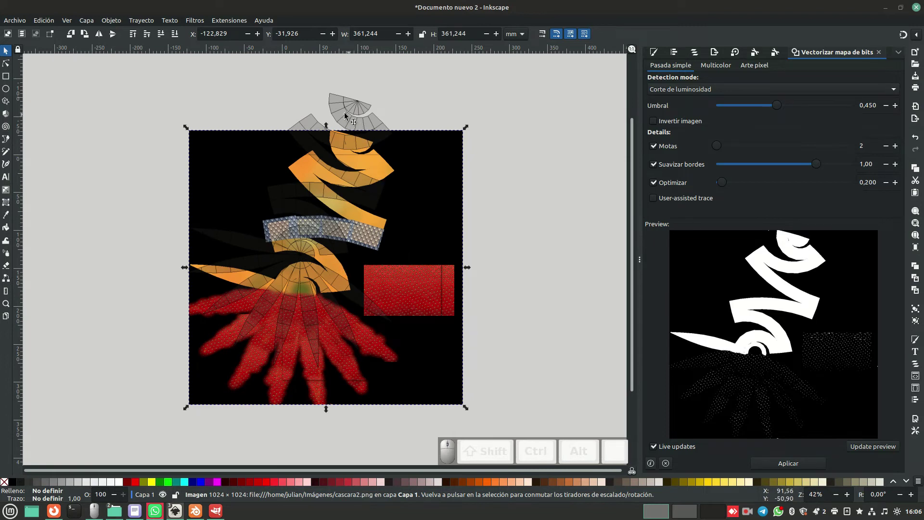
left_click(340, 114)
left_click_drag(342, 113, 343, 150)
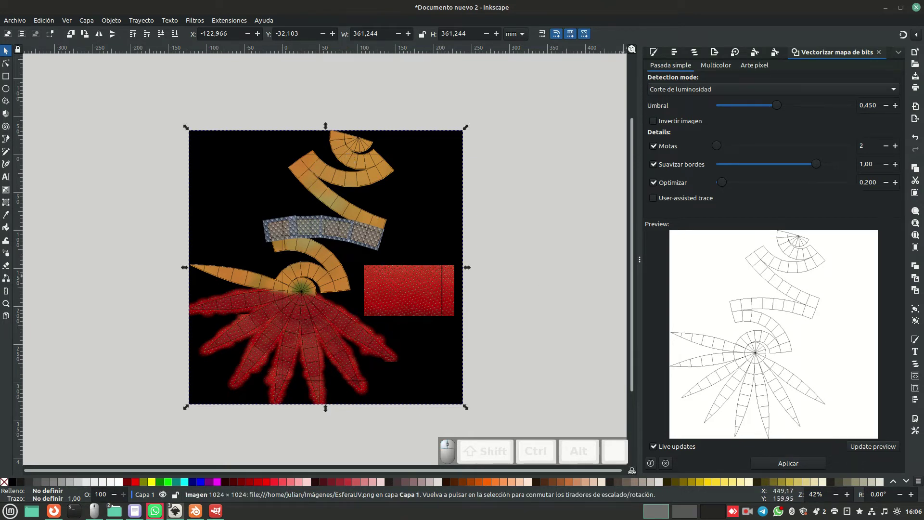
Add a new layer named Capa 2 above the current layer.
left_click(694, 52)
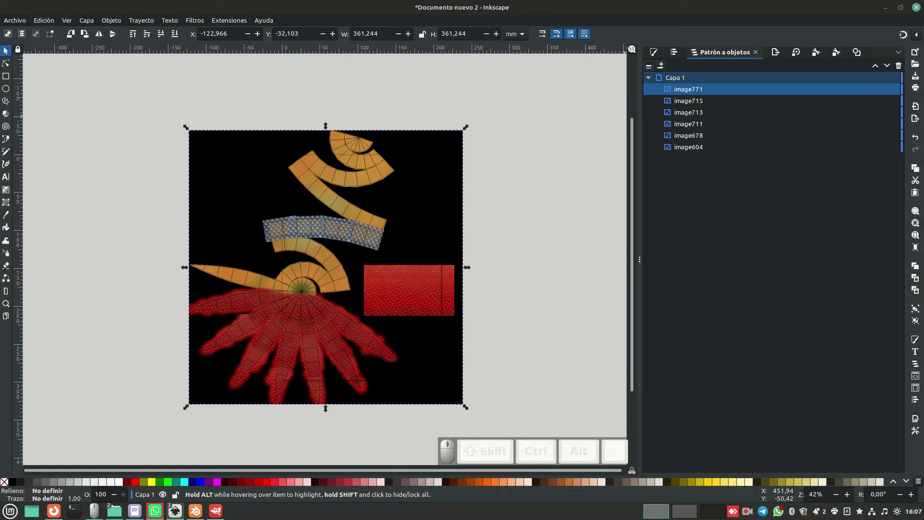
left_click(660, 65)
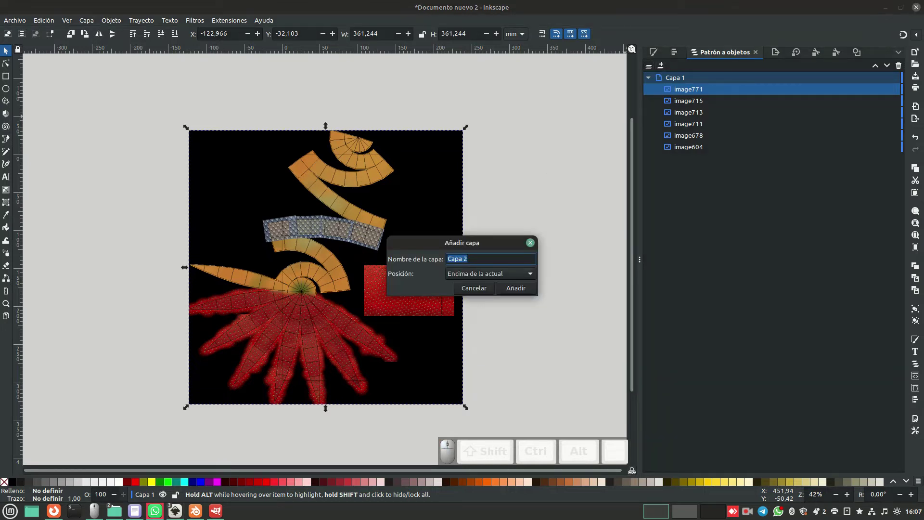
left_click(516, 288)
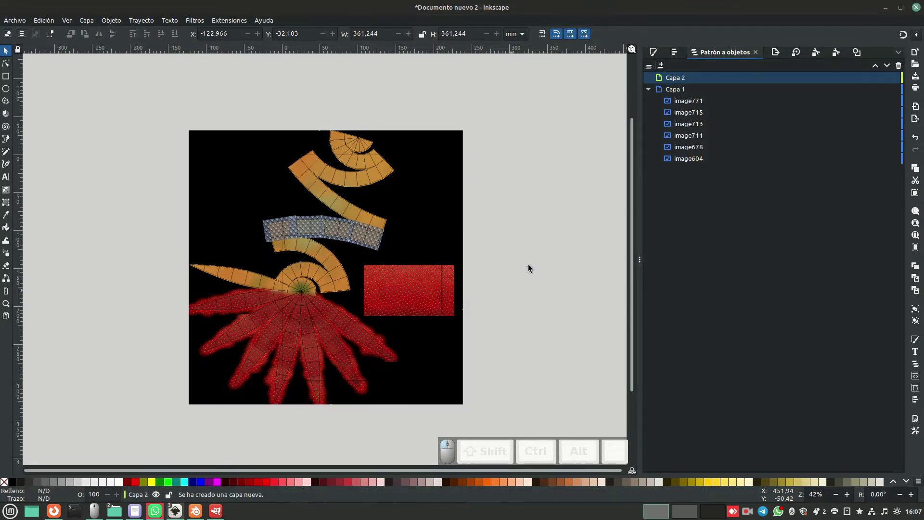
Move the UV layout image to layer Capa 2 and nudge it into exact alignment with the texture's shapes.
left_click(367, 172)
left_click_drag(368, 169, 369, 169)
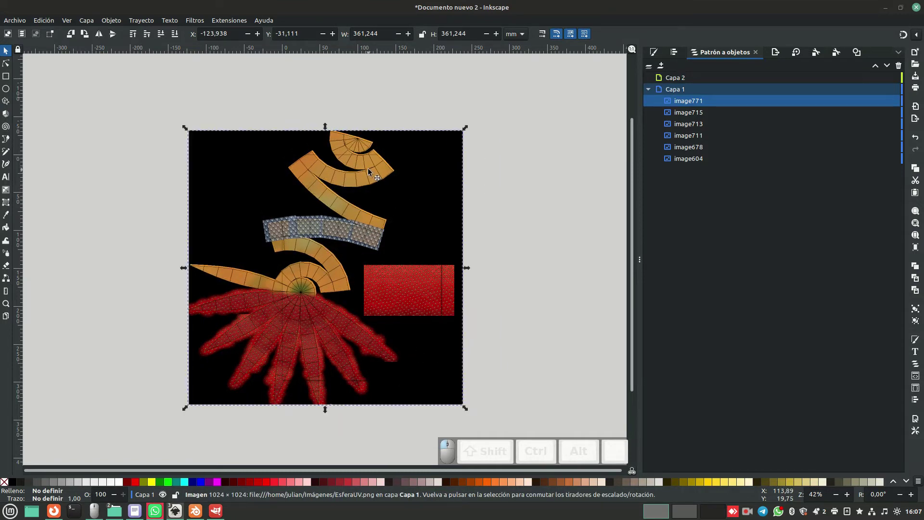
right_click(368, 169)
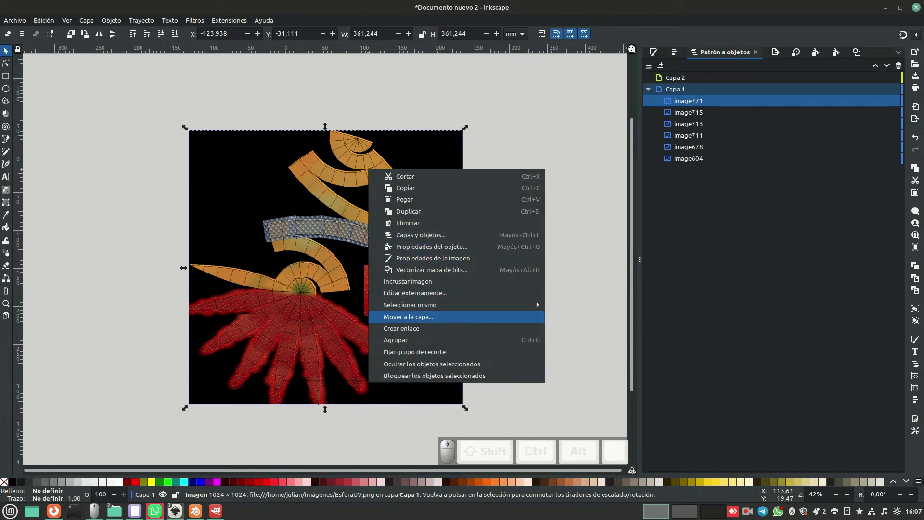
left_click(408, 317)
left_click(461, 230)
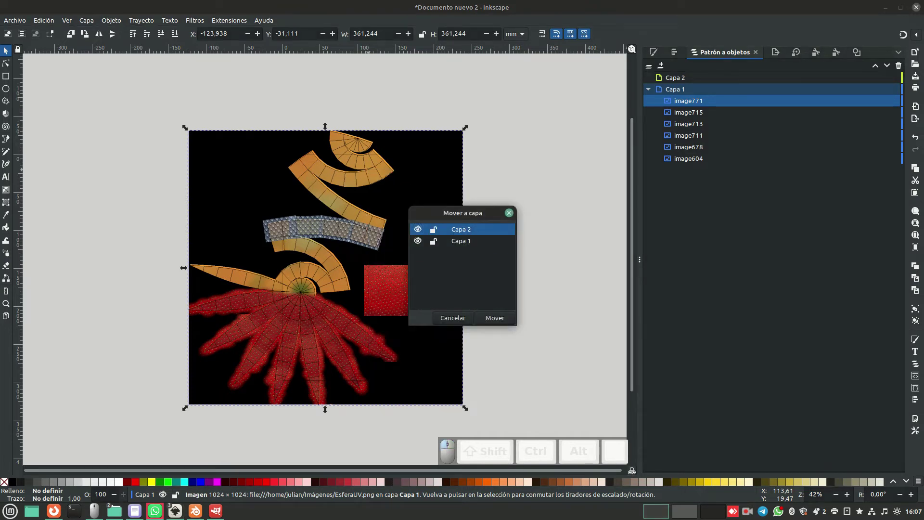
left_click(494, 318)
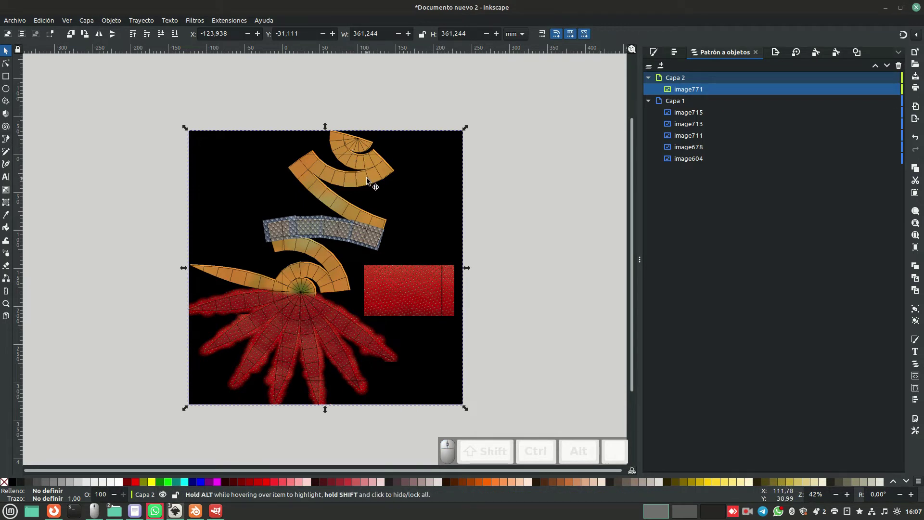
left_click_drag(367, 178, 368, 178)
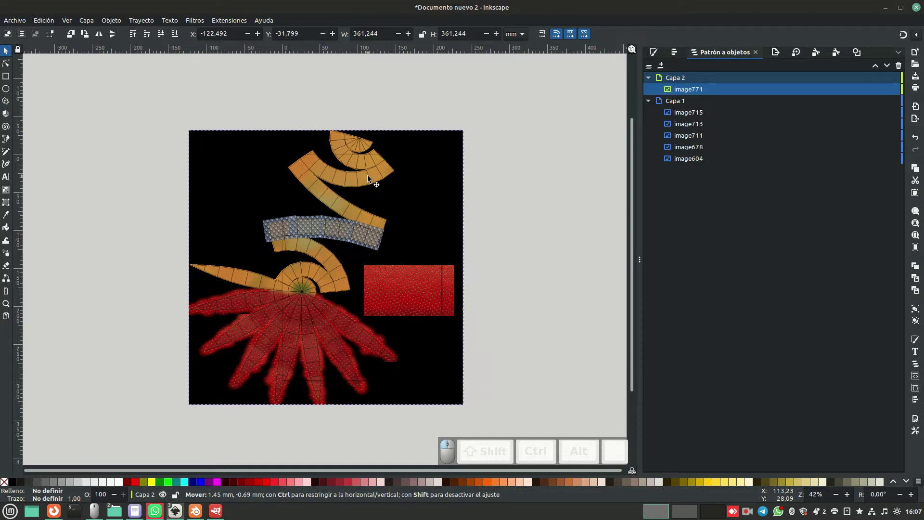
left_click_drag(367, 178, 367, 178)
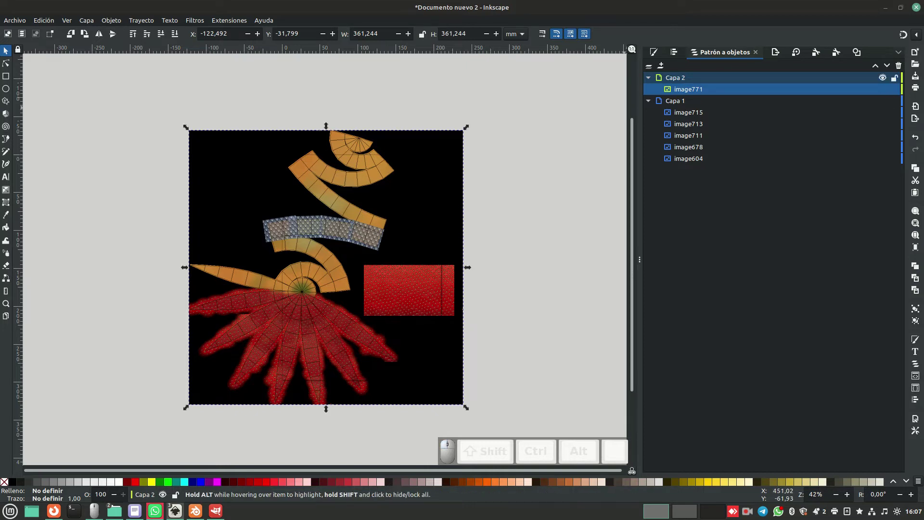
Lock layer Capa 2 and make Capa 1 the active layer.
left_click(894, 77)
left_click(876, 101)
scroll(312, 212, "up", 4)
scroll(318, 217, "down", 6)
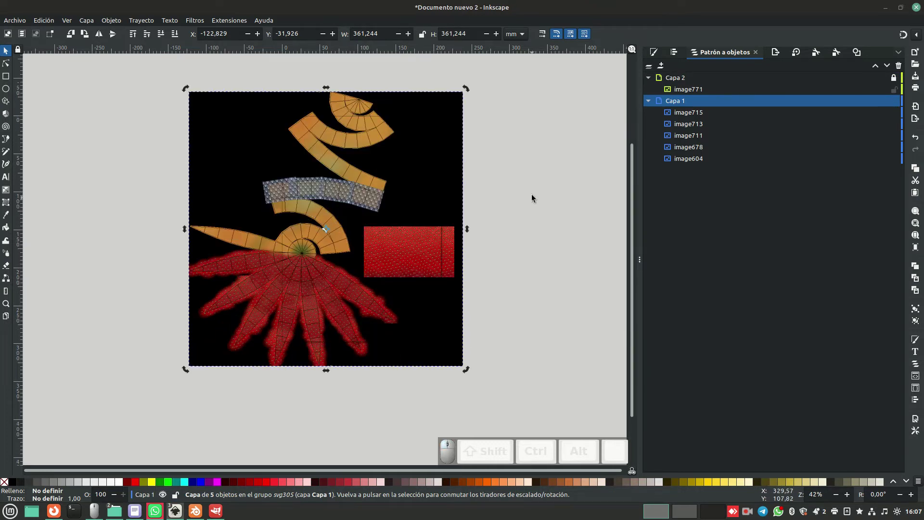
left_click(488, 187)
Draw a closed four-node path with the Pen tool through the corners of the UV strip covered by the scales tiles.
left_click(348, 195)
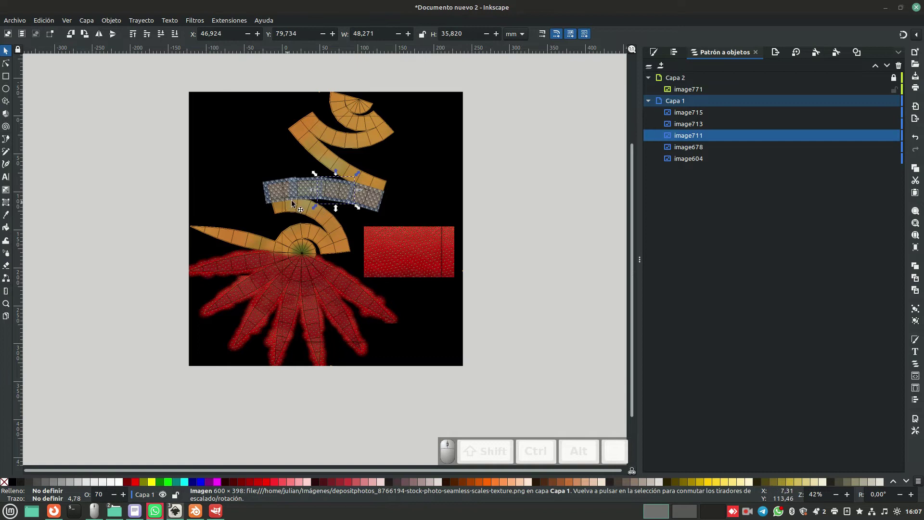
key("z")
left_click_drag(413, 167, 226, 228)
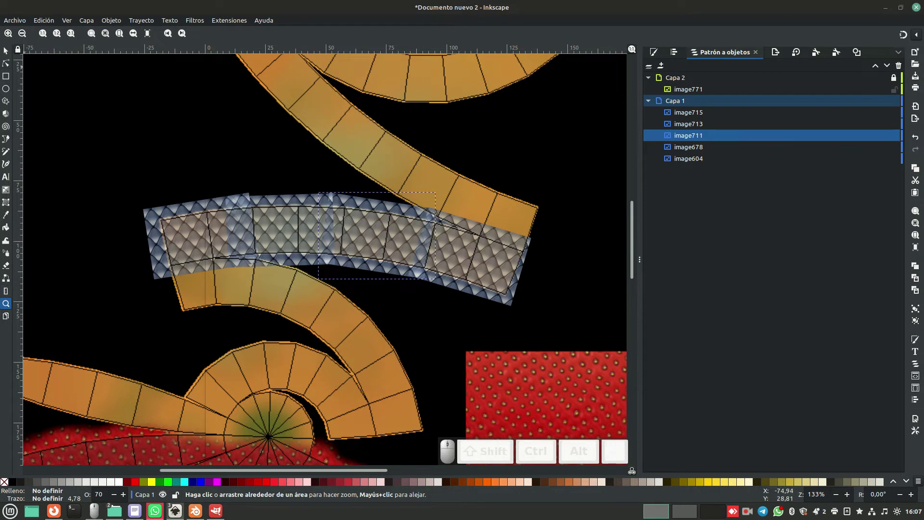
scroll(146, 119, "down", 4)
scroll(146, 119, "up", 2)
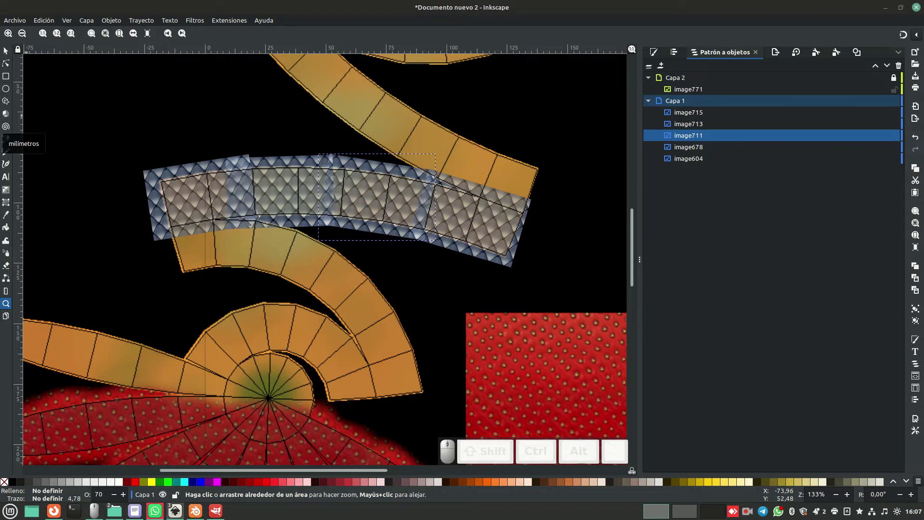
key("b")
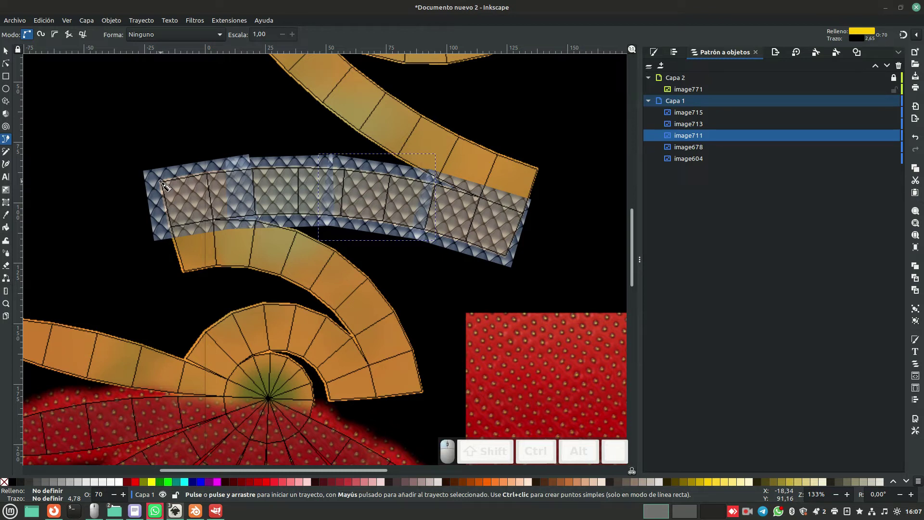
left_click(161, 182)
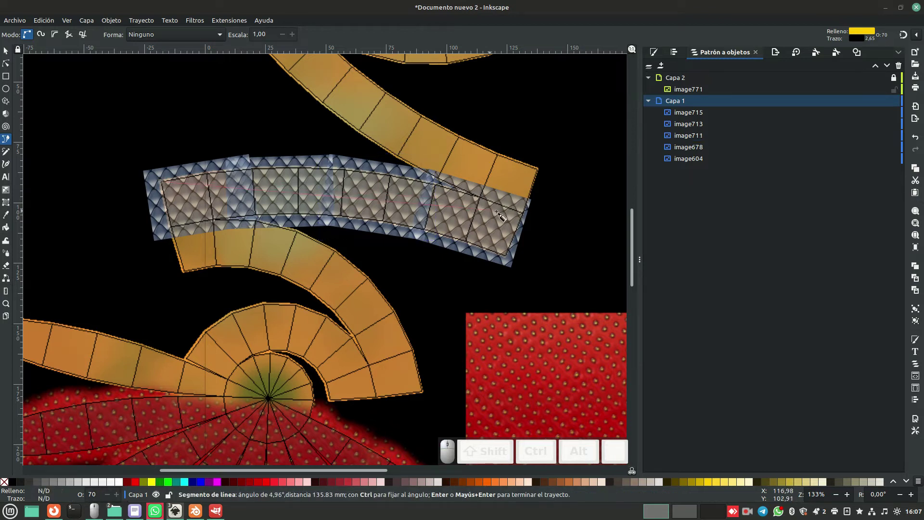
left_click(525, 214)
left_click(509, 255)
left_click(169, 229)
left_click(161, 182)
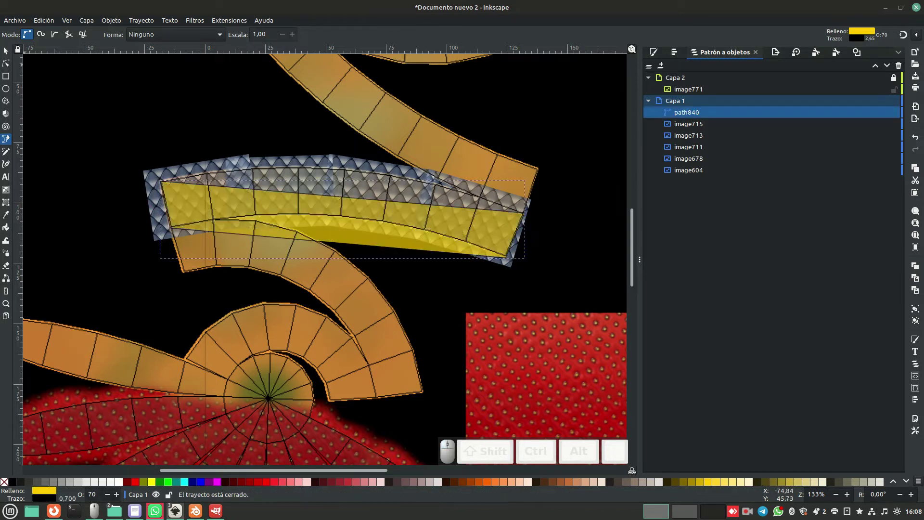
Bend the path's two long edges to follow the UV strip, refining its lower-right corner, and fill the path with bright green.
key("n")
left_click_drag(339, 196, 347, 171)
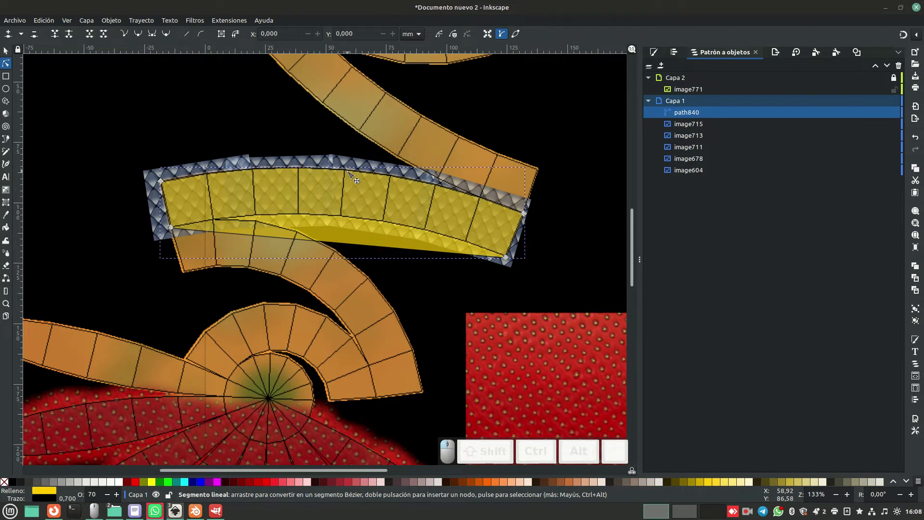
left_click_drag(338, 243, 345, 219)
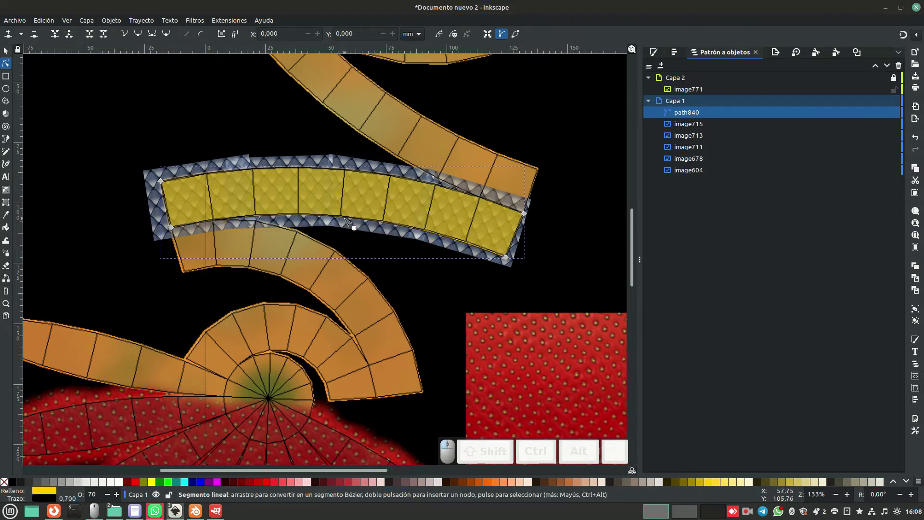
left_click(506, 257)
left_click_drag(506, 257, 508, 257)
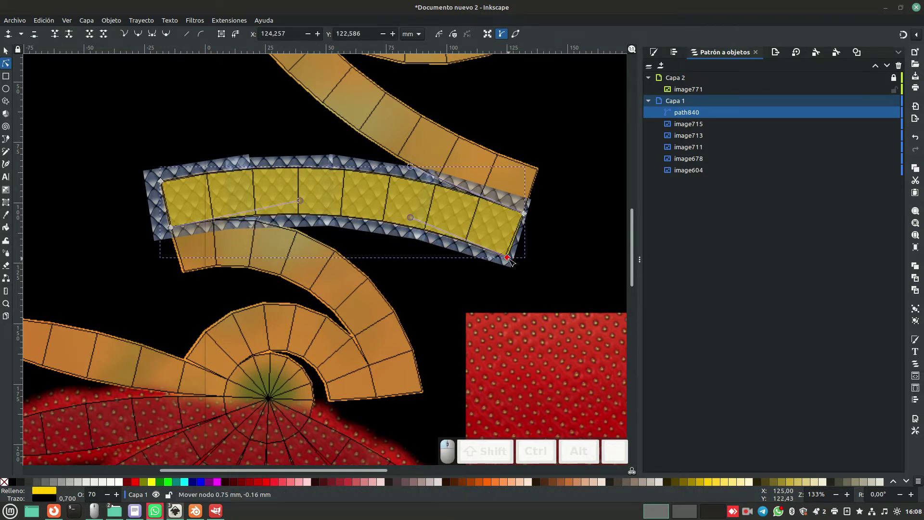
left_click_drag(347, 221, 340, 219)
left_click(168, 482)
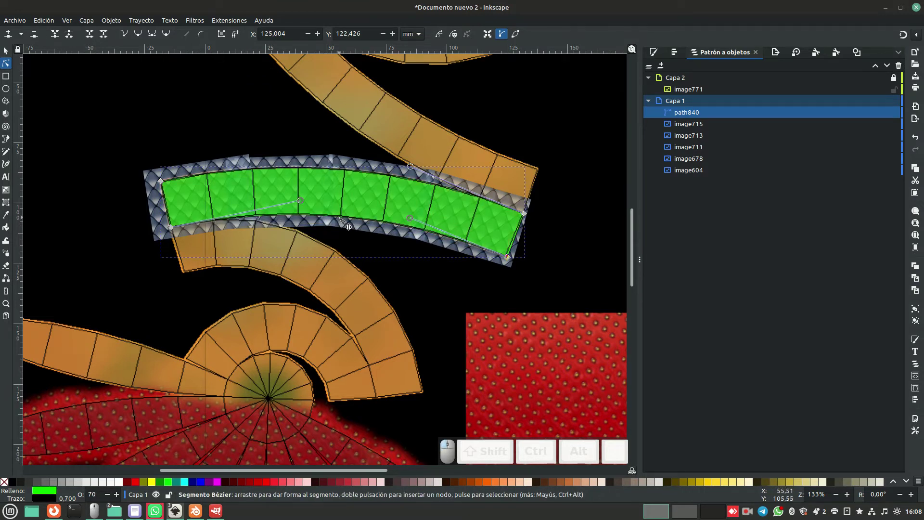
Group the four scales tiles that cover the strip.
key("s")
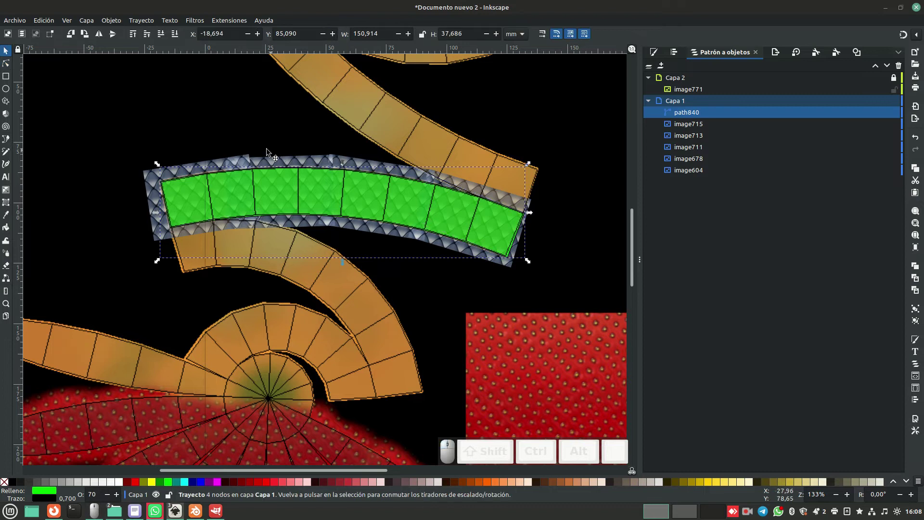
left_click(294, 161)
left_click(304, 158, "shift")
left_click(385, 166, "shift")
left_click(457, 183, "shift")
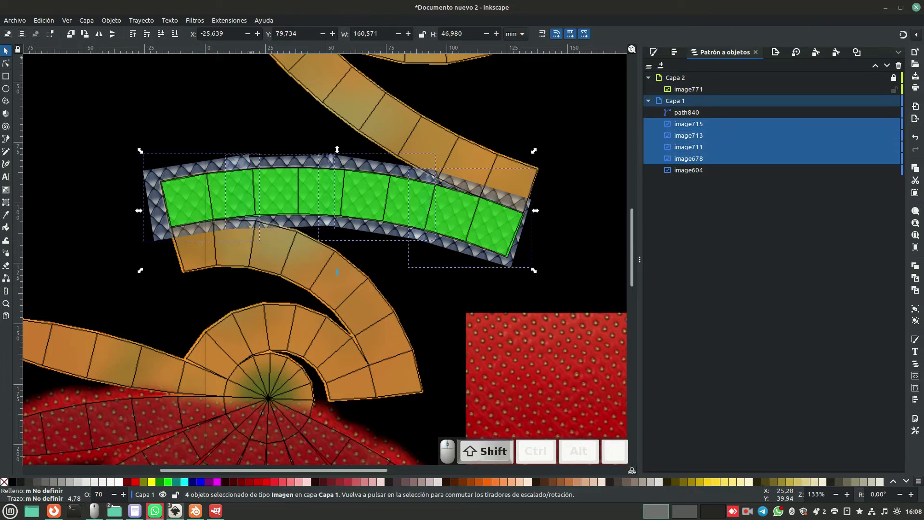
key("ctrl+g")
Clip the scales tile group to the green path.
left_click(270, 192, "shift")
left_click(111, 20)
mouse_move(126, 136)
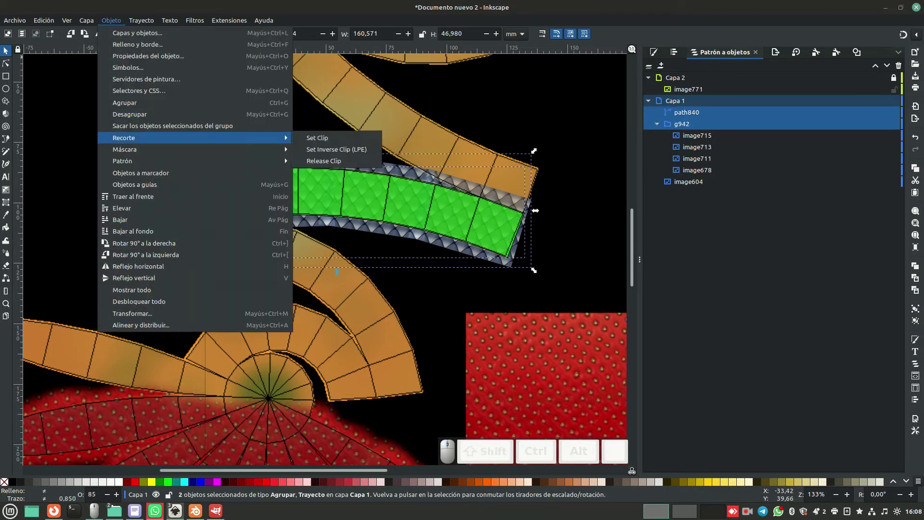
left_click(313, 138)
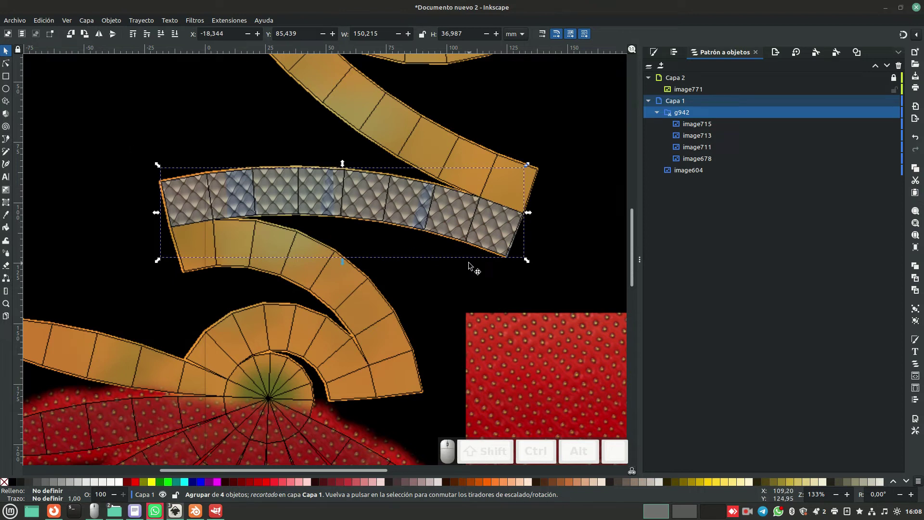
Undo the last clipping and nudge the green path's four corner nodes slightly outward to match the tentacle strip's ends.
key("ctrl+z")
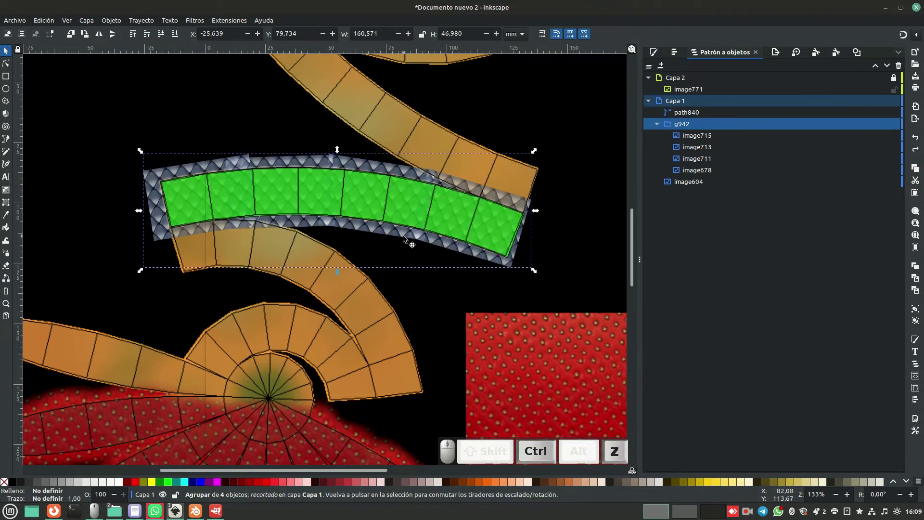
left_click(268, 196)
key("3")
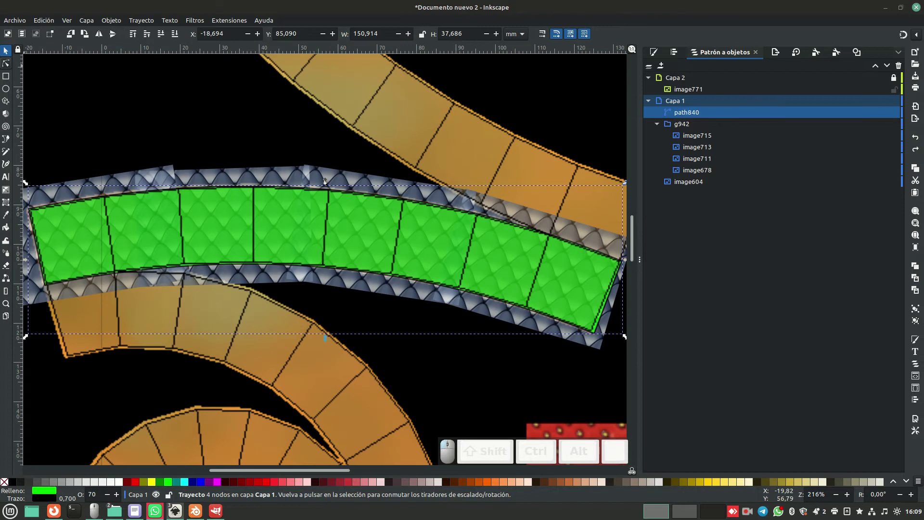
left_click(6, 63)
left_click_drag(31, 213, 30, 211)
left_click_drag(49, 287, 47, 286)
left_click_drag(621, 261, 622, 263)
left_click_drag(597, 335, 596, 335)
key("s")
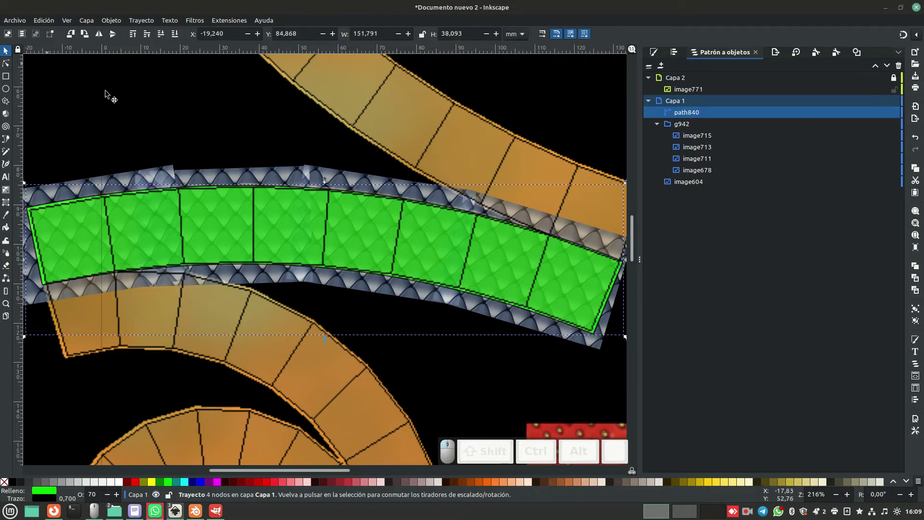
Try to clip the group of scale-texture images to the green path.
left_click(163, 172, "shift")
left_click(111, 20)
mouse_move(124, 137)
left_click(318, 139)
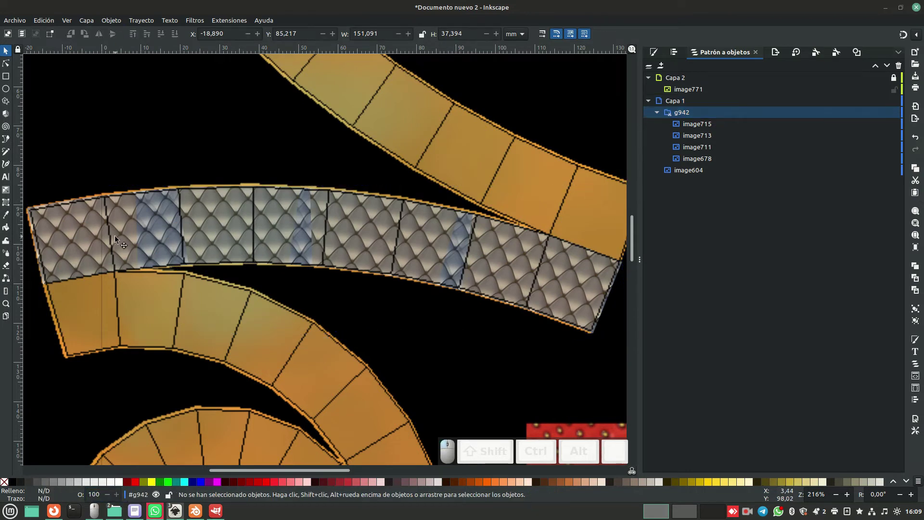
left_click(177, 247, "ctrl")
key("ctrl+z")
Select the four scale-texture images inside the group and set their opacity to 100.
left_click(223, 178)
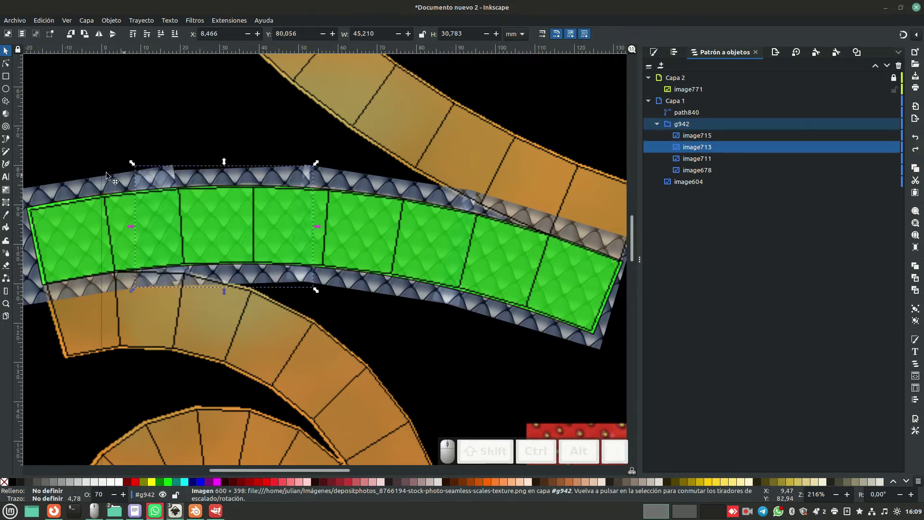
left_click(126, 181, "shift")
left_click(358, 181, "shift")
left_click(560, 227, "shift")
double_click(102, 495)
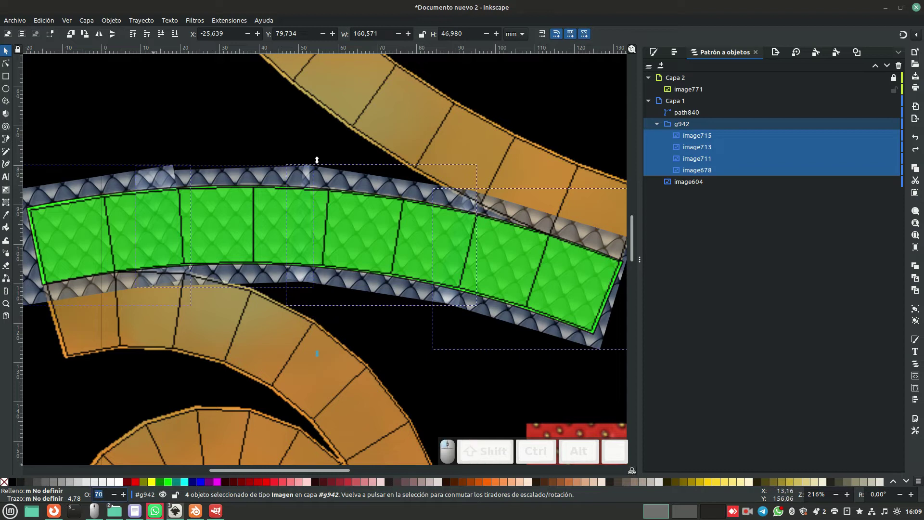
type("100")
key("Return")
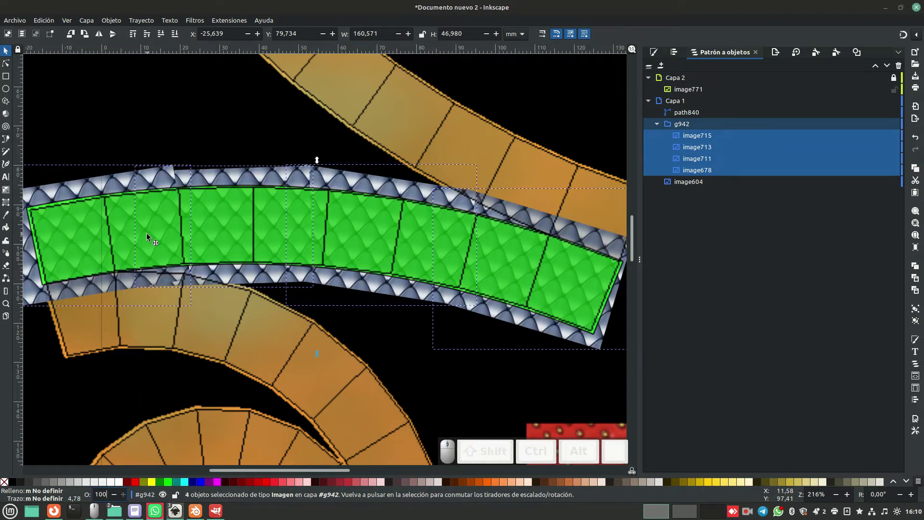
Clip the four selected scale-texture images with the green path.
left_click(146, 233, "shift")
left_click(141, 21)
mouse_move(111, 21)
mouse_move(123, 137)
left_click(317, 138)
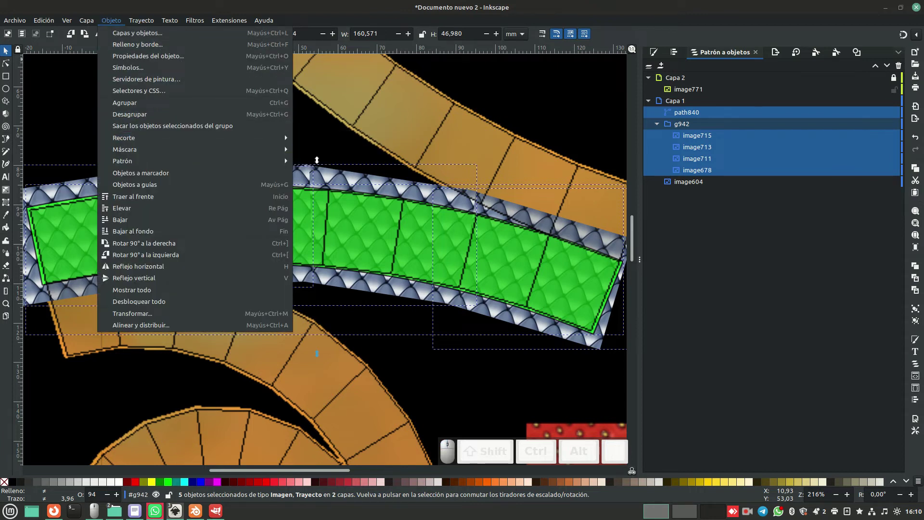
left_click(308, 138)
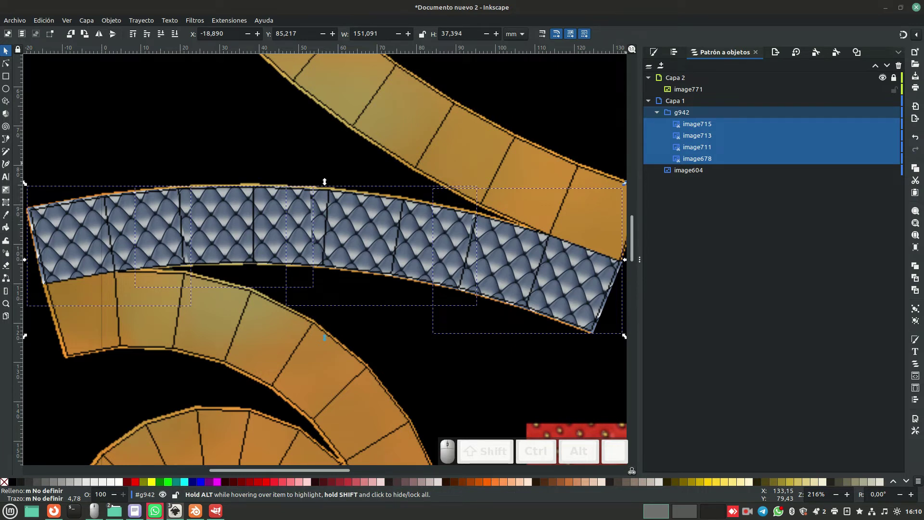
Hide Capa 2 to inspect the clipped scale texture without the grid lines, and show the layer again.
left_click(882, 77)
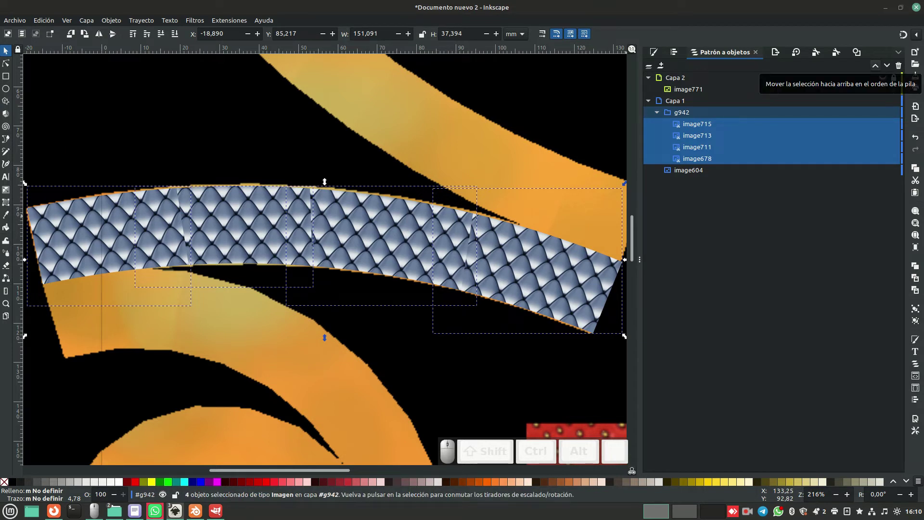
left_click(882, 78)
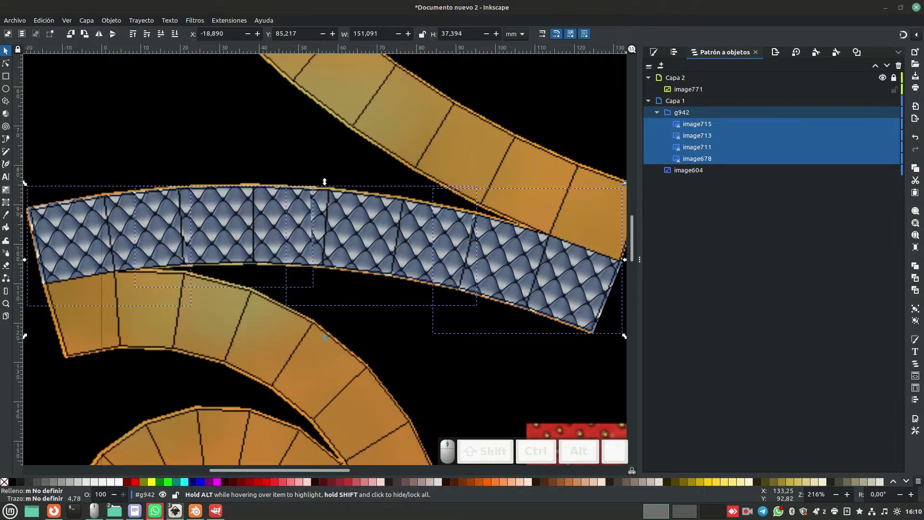
scroll(388, 249, "down", 4)
scroll(388, 248, "up", 4)
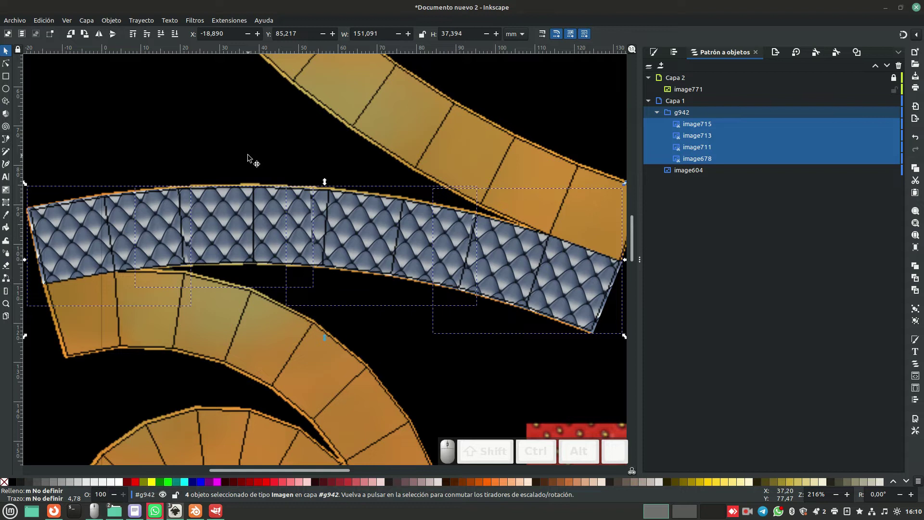
Shift the clipped scale group slightly, and undo both the shift and the clipping.
left_click(313, 212)
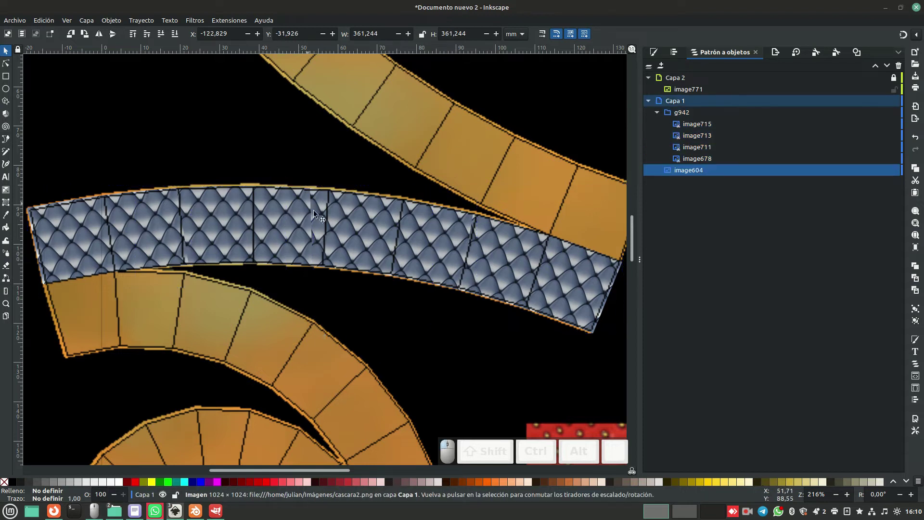
left_click(356, 227)
mouse_move(351, 227)
left_mouse_down()
mouse_move(359, 192)
mouse_move(351, 226)
left_mouse_up()
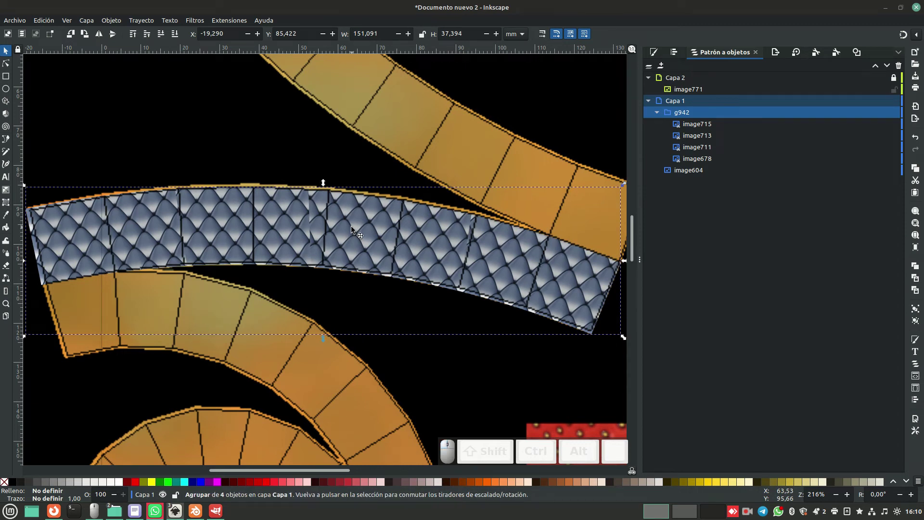
scroll(407, 310, "down", 6)
scroll(405, 312, "up", 4)
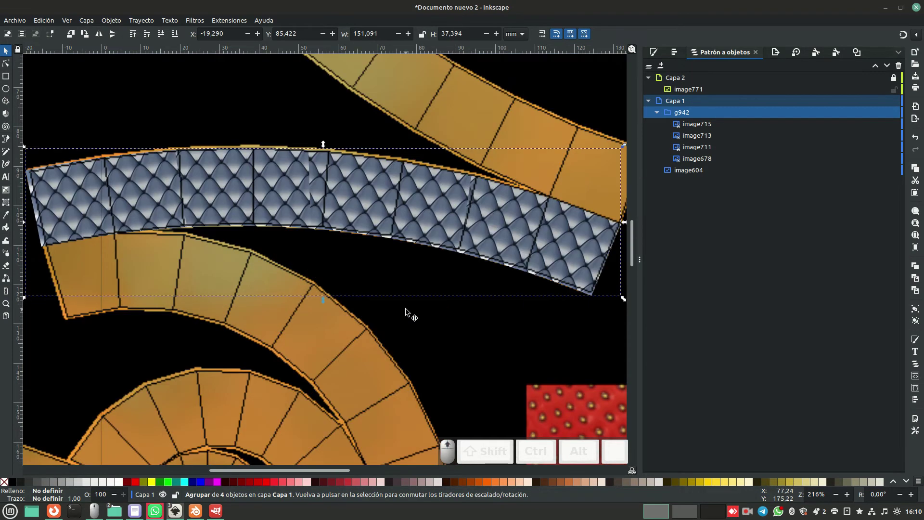
key("ctrl+z")
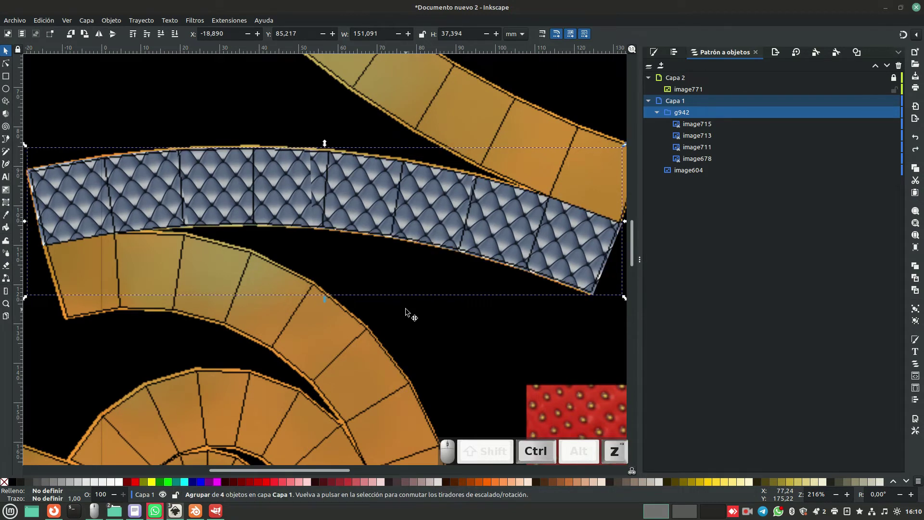
key("ctrl+z")
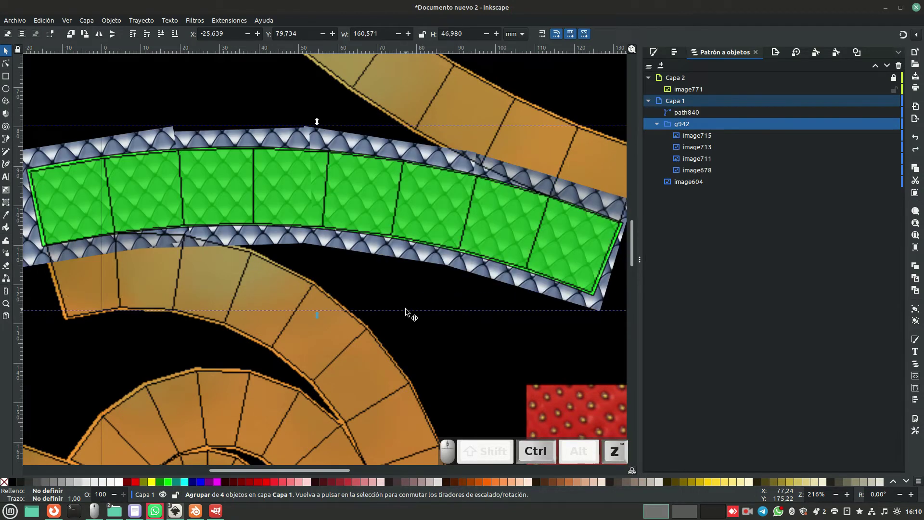
left_click(228, 108)
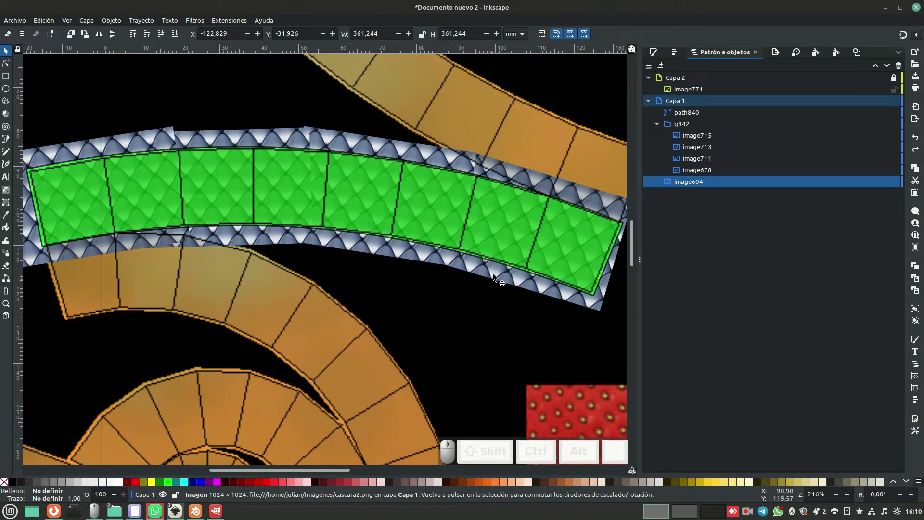
scroll(521, 332, "up", 2)
scroll(520, 331, "up", 2)
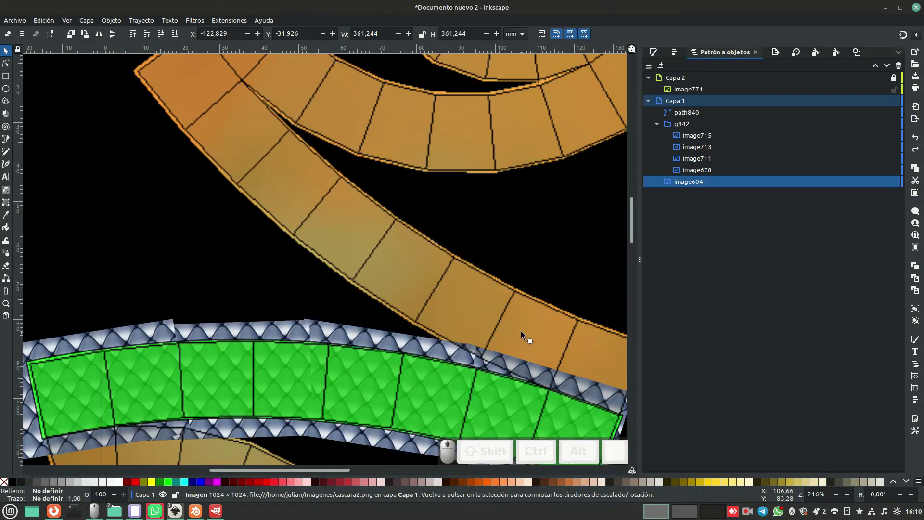
scroll(500, 250, "down", 6)
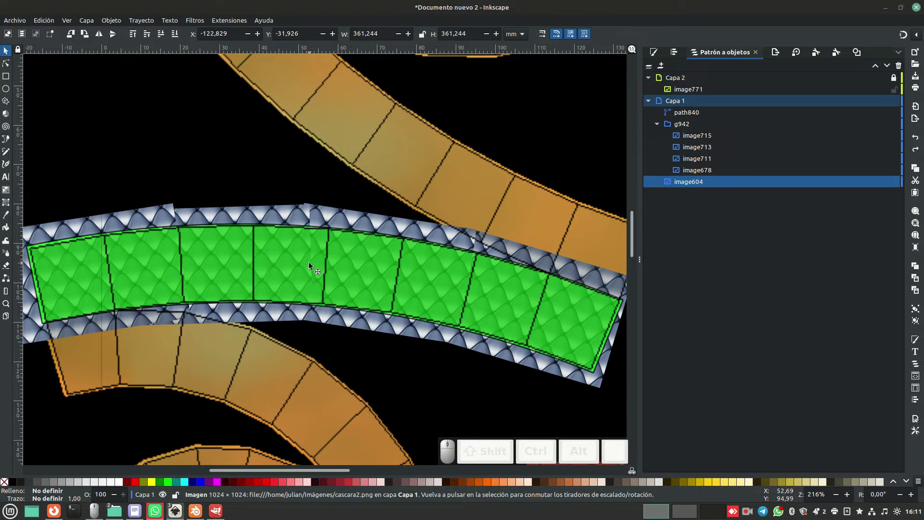
Ungroup the four scale-texture images around the green path.
left_click(93, 222)
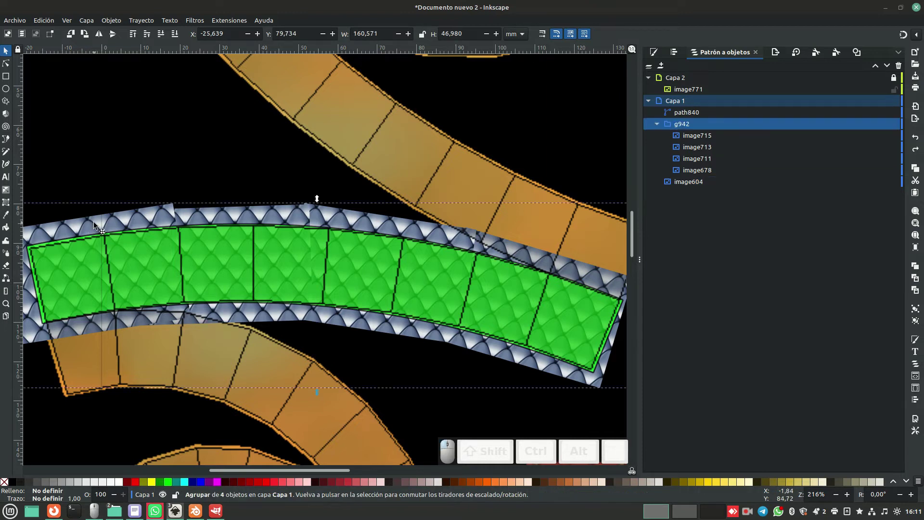
left_click(124, 170)
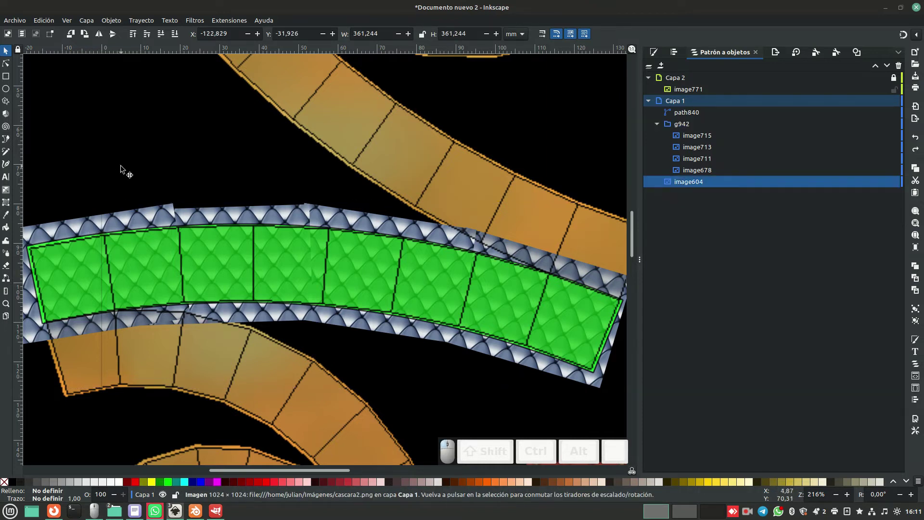
left_click(124, 222)
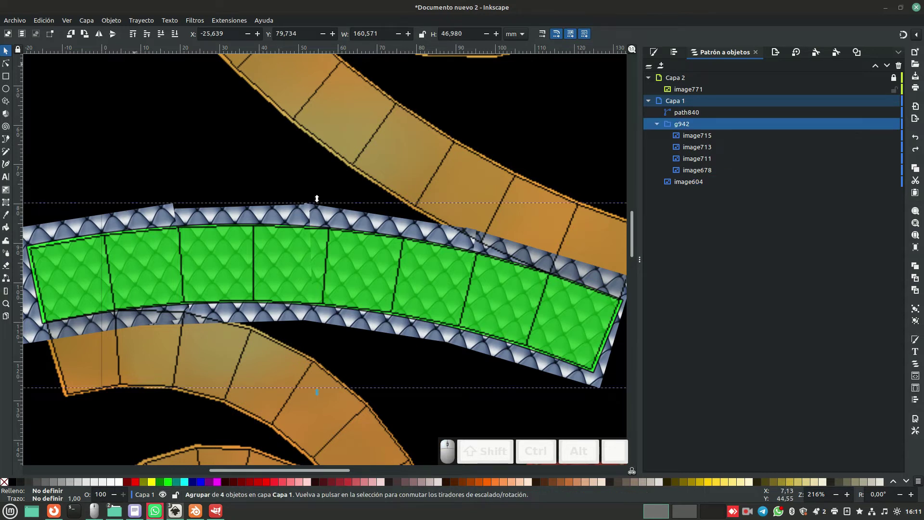
left_click(112, 20)
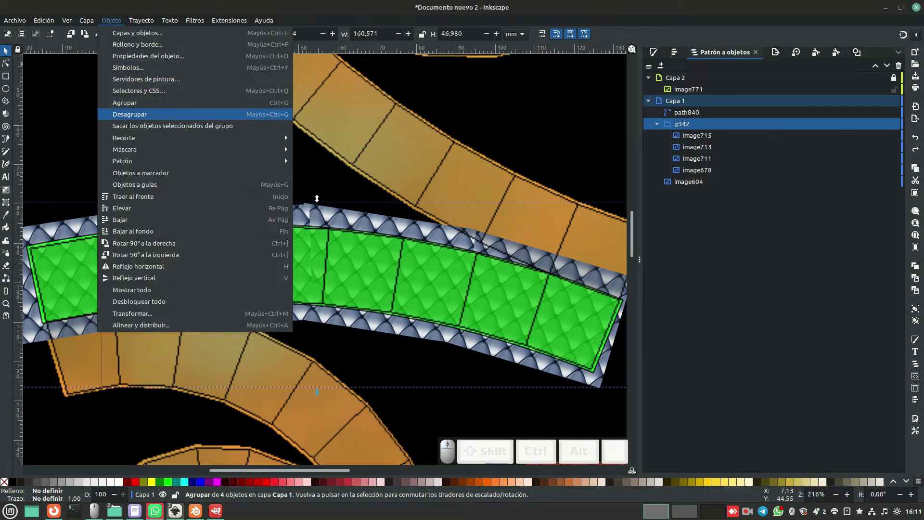
left_click(138, 116)
left_click(147, 162)
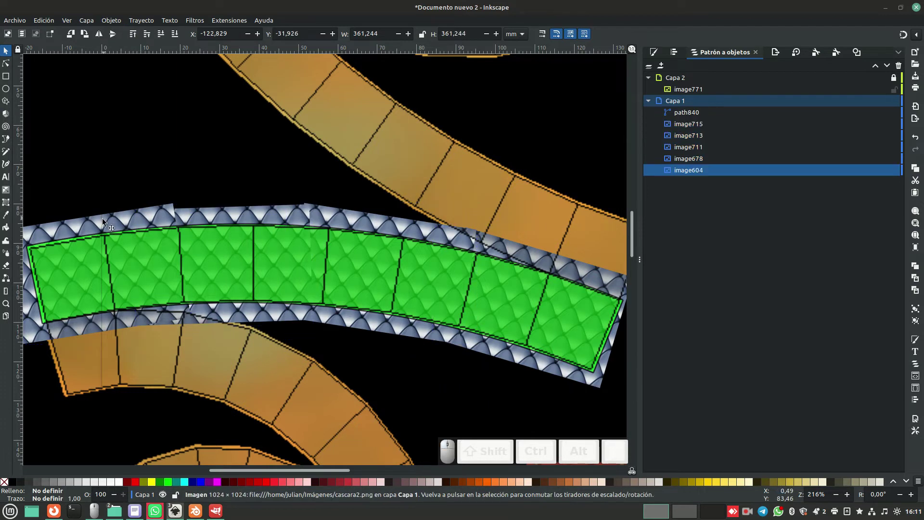
Move the leftmost scale-texture image off the strip into the empty area above it, at about X -20.5, Y 46.4 mm.
left_click(82, 224)
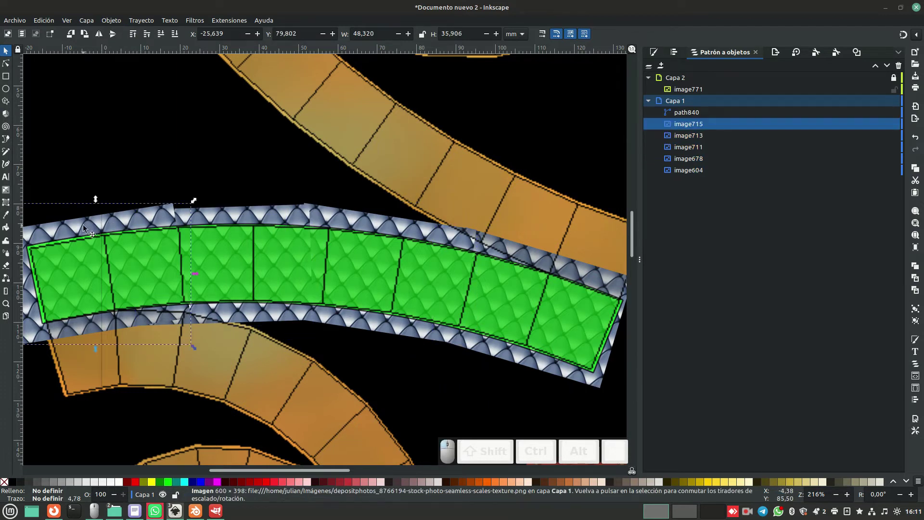
left_click_drag(83, 231, 102, 222)
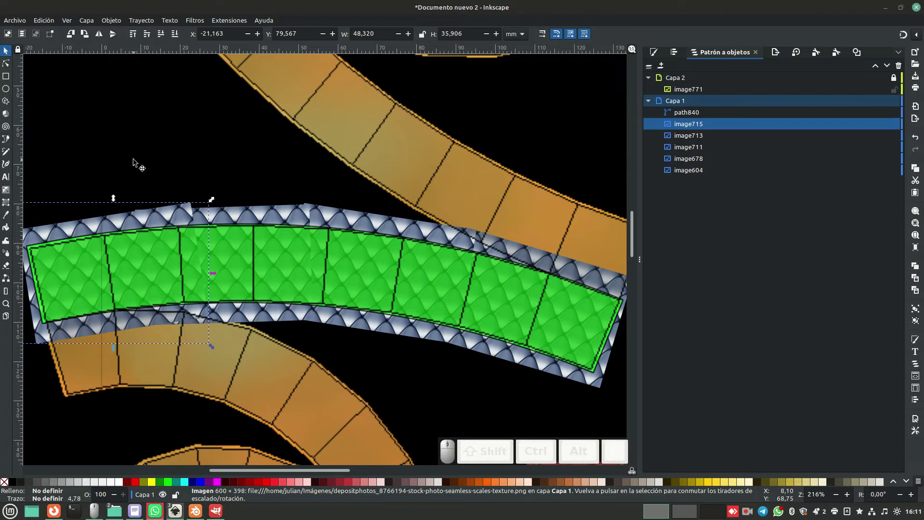
left_click_drag(151, 209, 152, 80)
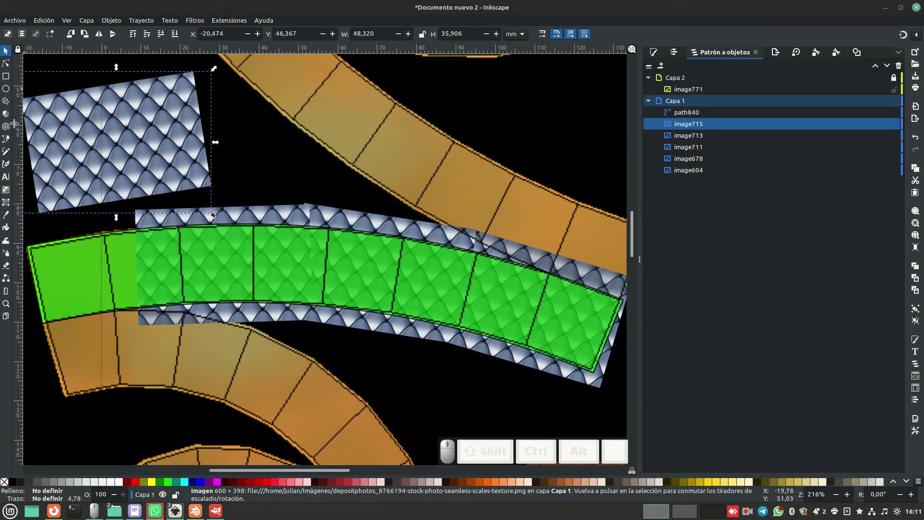
Draw a four-node path along the scale edges at the moved image's upper right corner, with a curved first segment and straight remaining segments.
key("3")
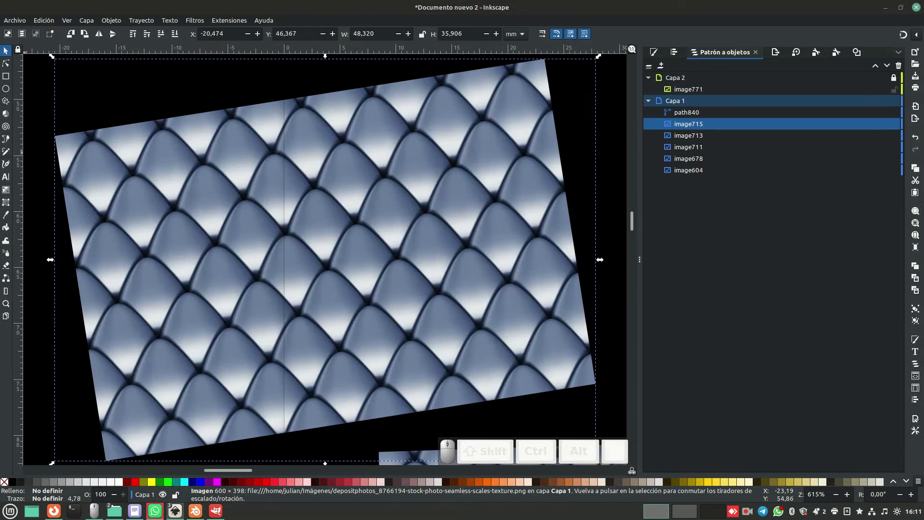
left_click(6, 139)
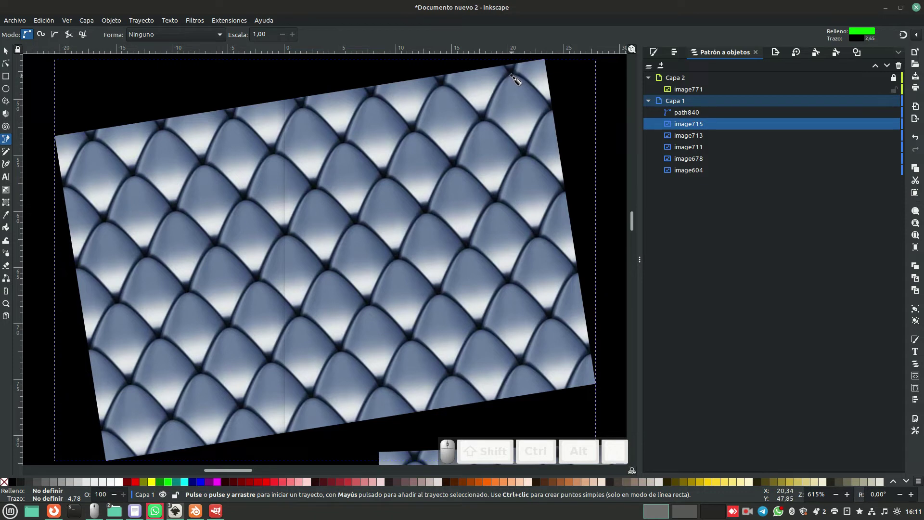
left_click_drag(511, 75, 531, 74)
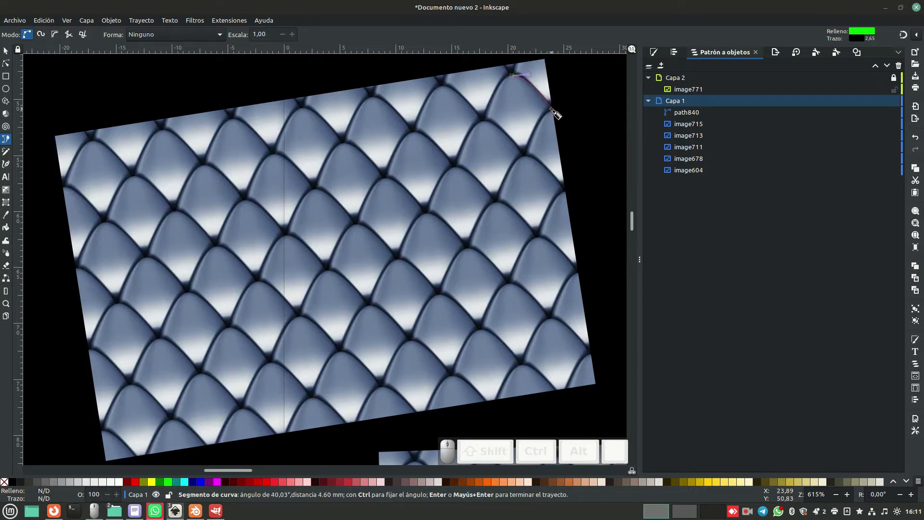
left_click(553, 111)
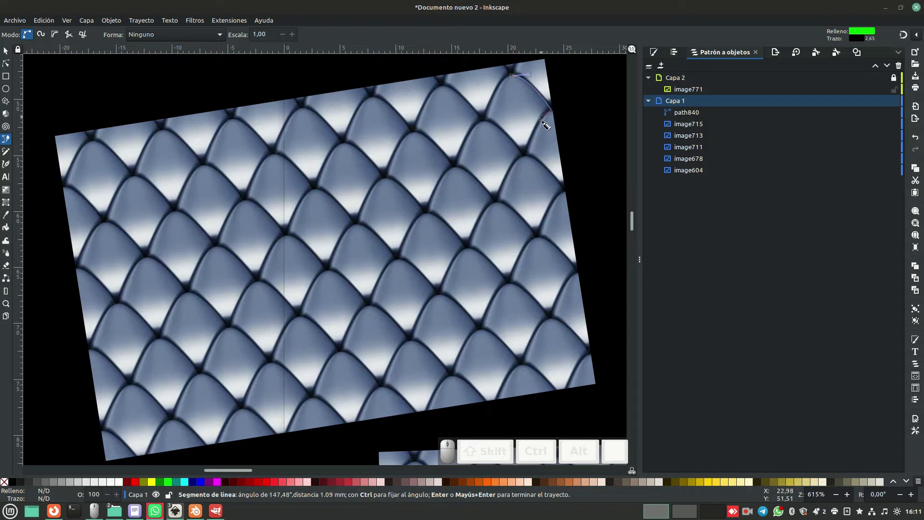
left_click(527, 156)
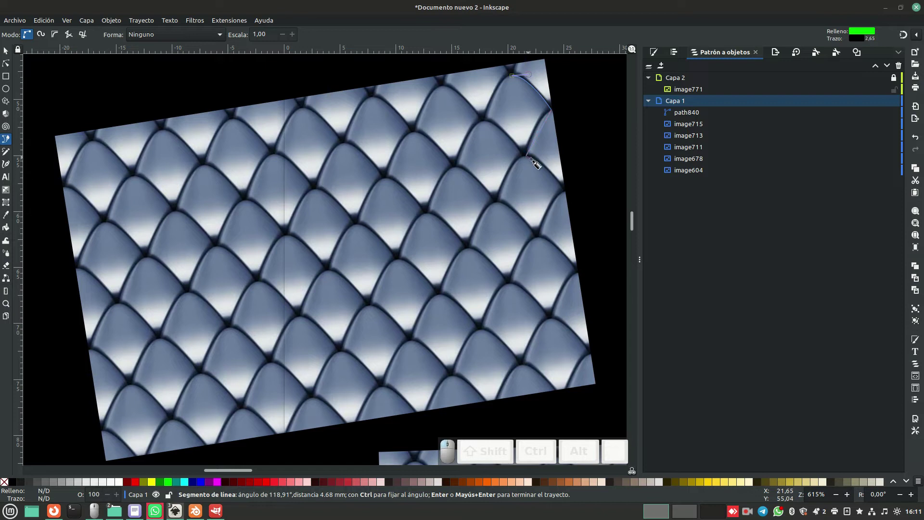
double_click(566, 190)
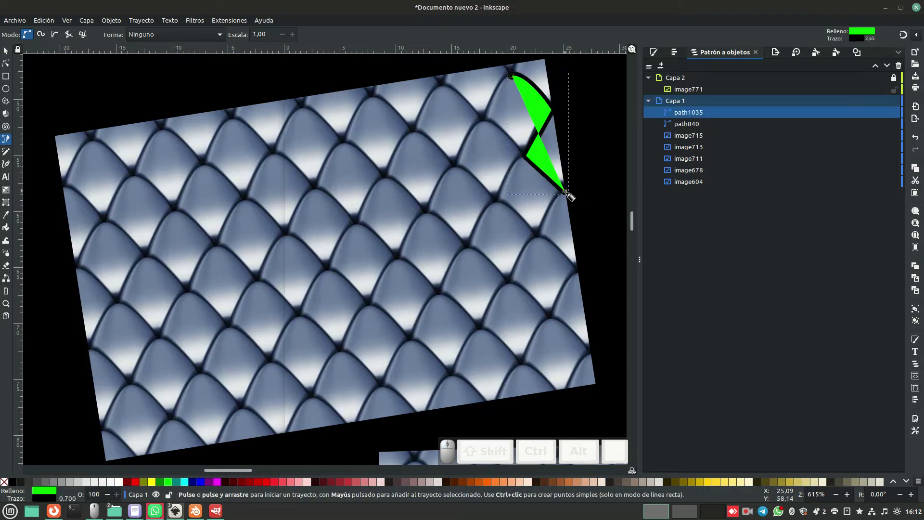
key("3")
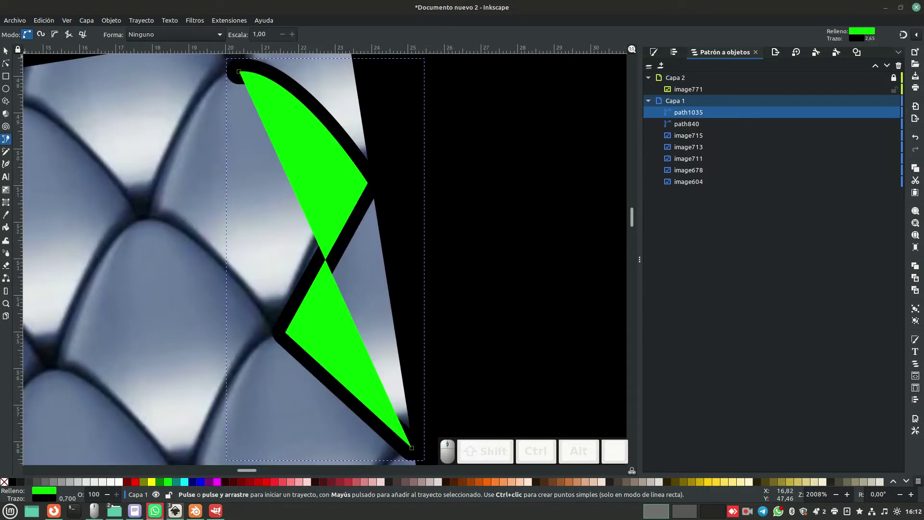
Remove the new four-node path's fill and colour its stroke red.
left_click(4, 482)
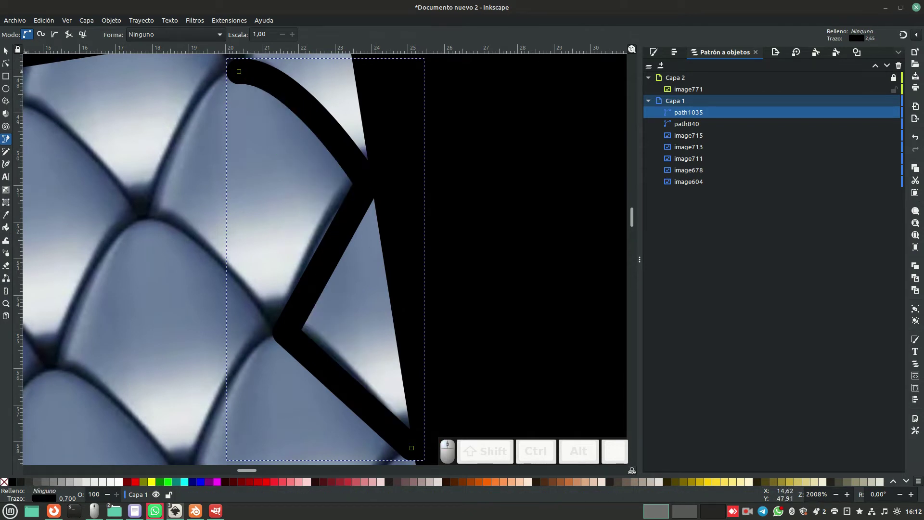
left_click(5, 51)
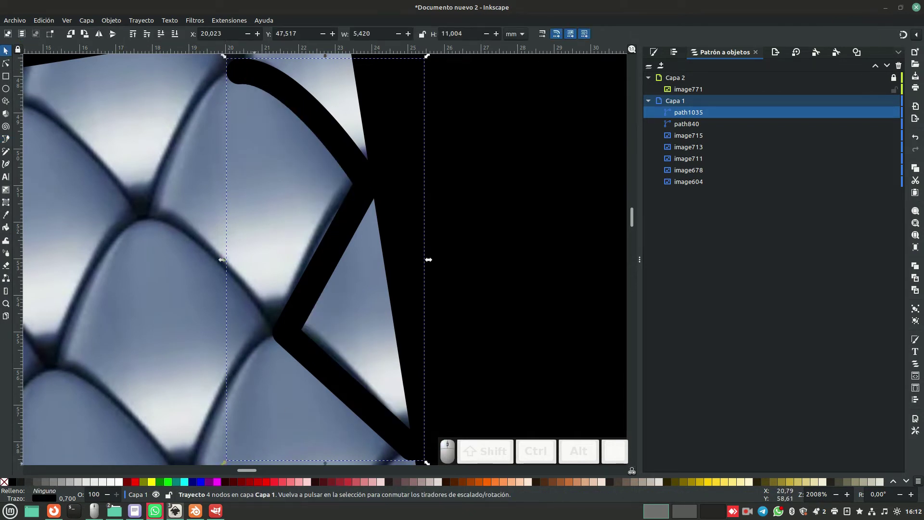
left_click(258, 481, "shift")
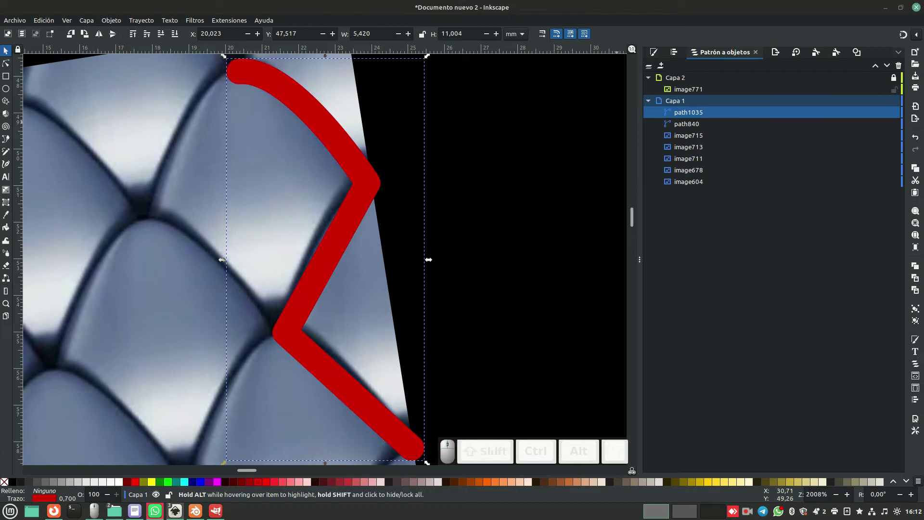
Set the red path's stroke width to 0.1 mm.
key("ctrl+shift+f")
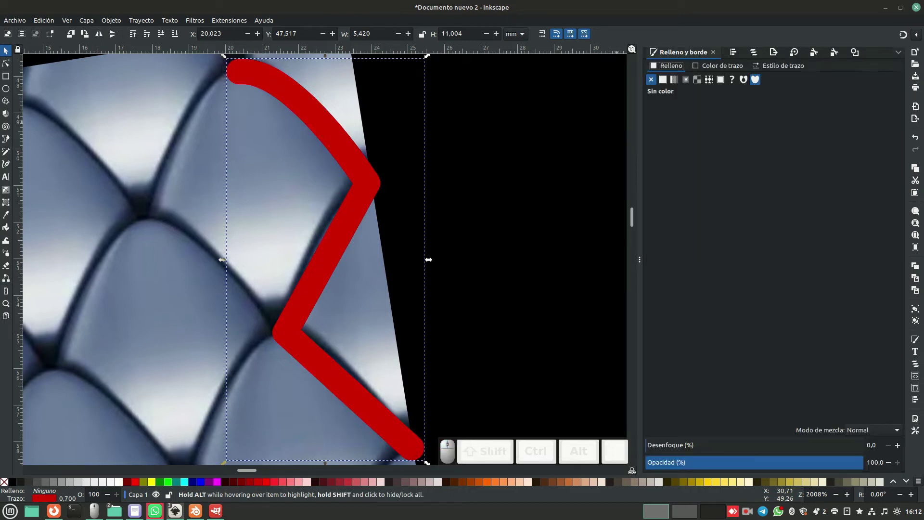
left_click(782, 66)
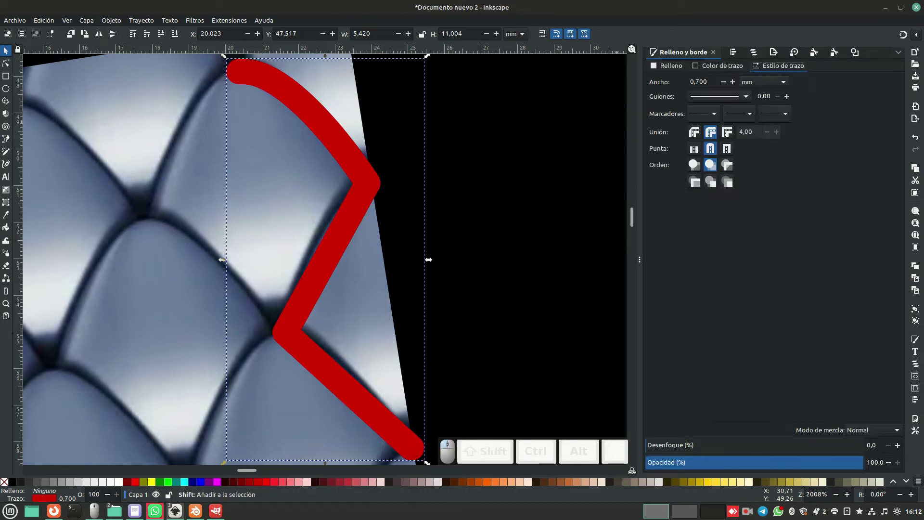
left_click_drag(699, 82, 687, 83)
scroll(689, 82, "down", 7)
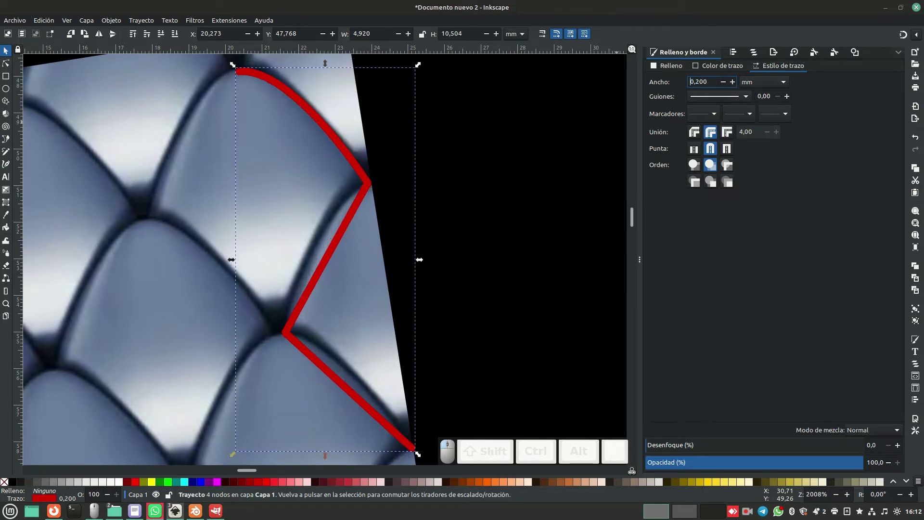
scroll(689, 83, "up", 1)
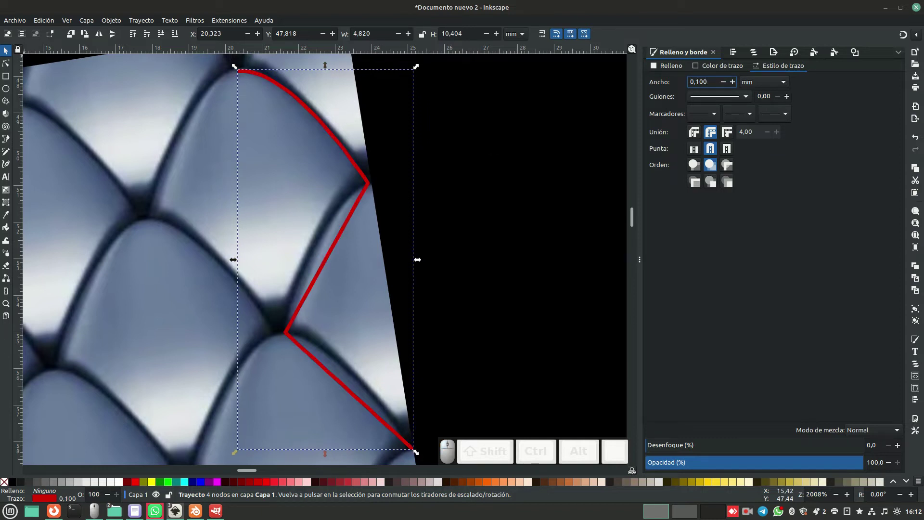
Fit the red path's first three nodes to the dark scale outlines and curve its second segment along the scale edge.
double_click(239, 70)
left_click_drag(241, 66, 238, 62)
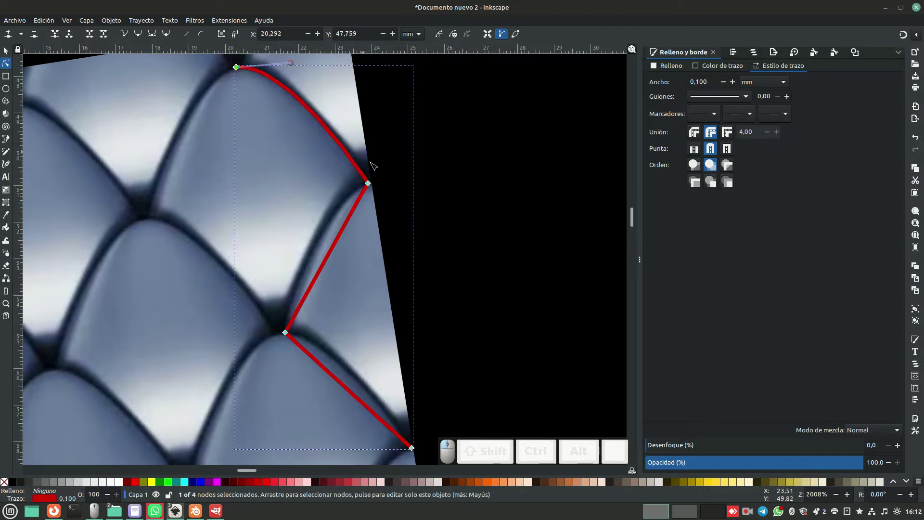
mouse_move(370, 183)
left_mouse_down()
mouse_move(367, 173)
mouse_move(349, 204)
mouse_move(373, 181)
left_mouse_up()
left_click_drag(236, 67, 237, 63)
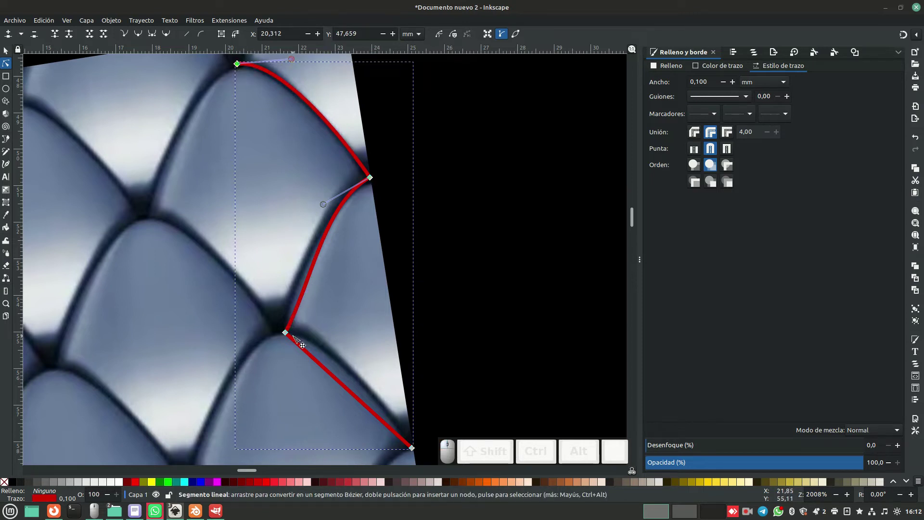
left_click_drag(286, 332, 282, 327)
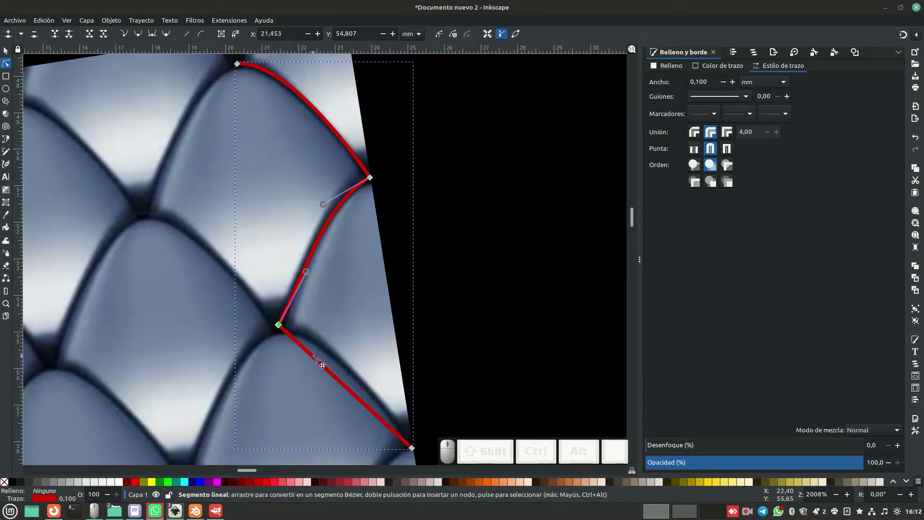
Delete the red path's last node, then refine the remaining end node and curve handles to follow the scale outline.
left_click(413, 448)
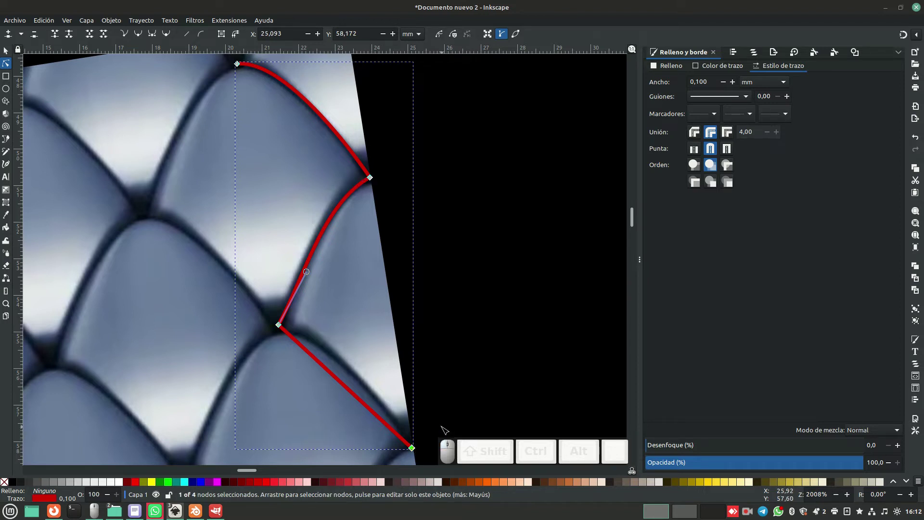
key("Delete")
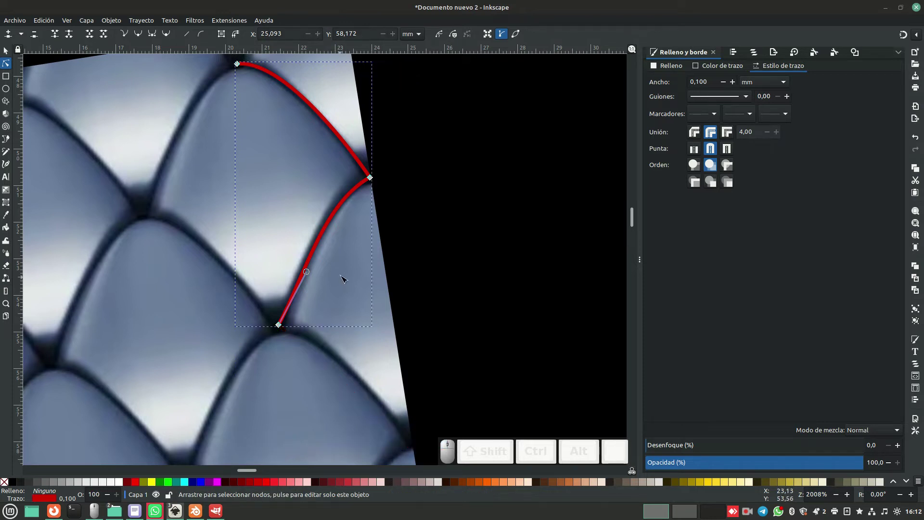
left_click_drag(280, 325, 280, 328)
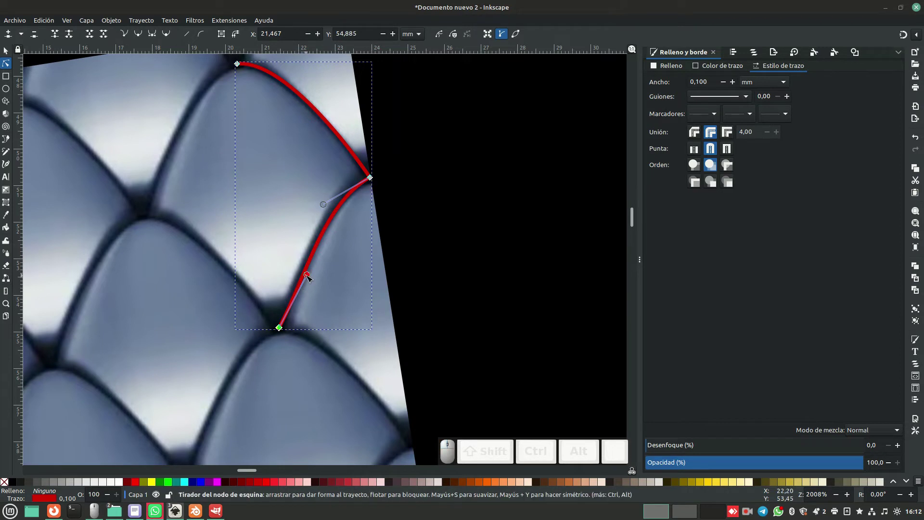
mouse_move(325, 205)
left_mouse_down()
mouse_move(336, 187)
mouse_move(331, 191)
left_mouse_up()
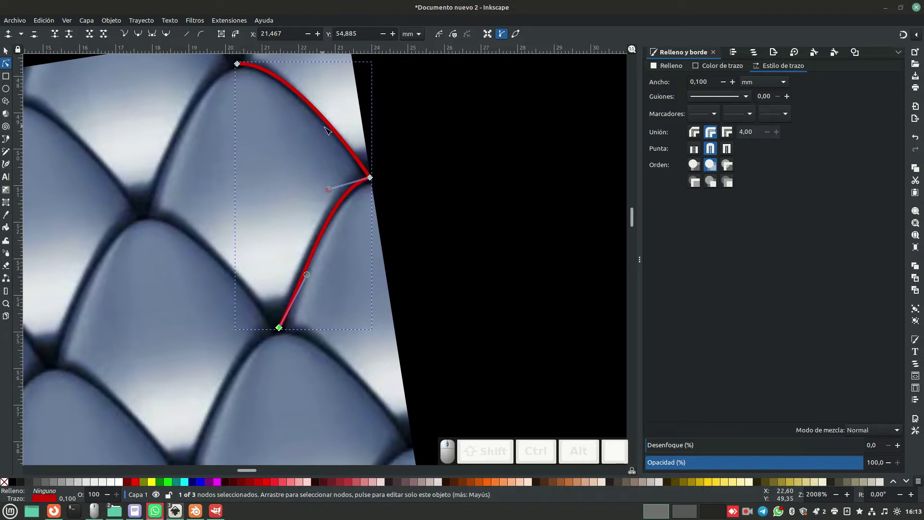
left_click(341, 140)
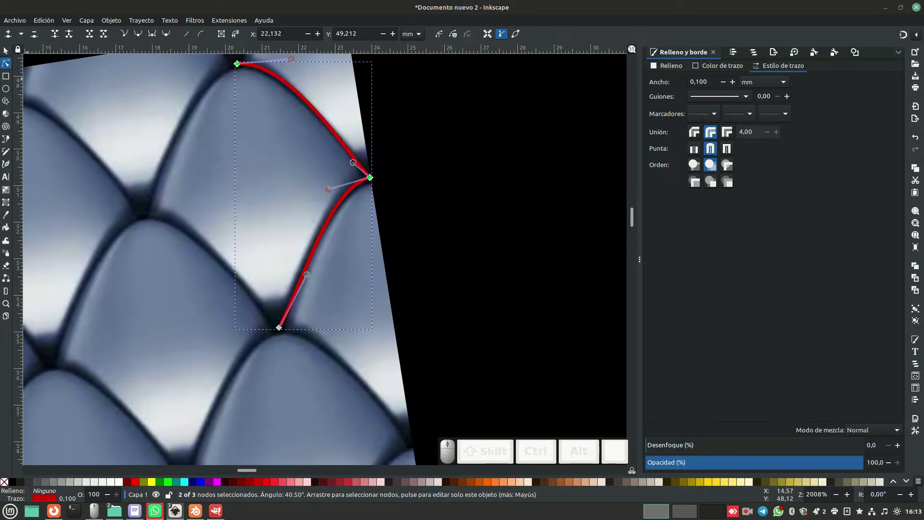
Duplicate the three-node red path and place the copy along the next scale below, at about X 21.5, Y 54.8 mm.
key("s")
scroll(406, 231, "down", 1)
scroll(406, 230, "up", 3)
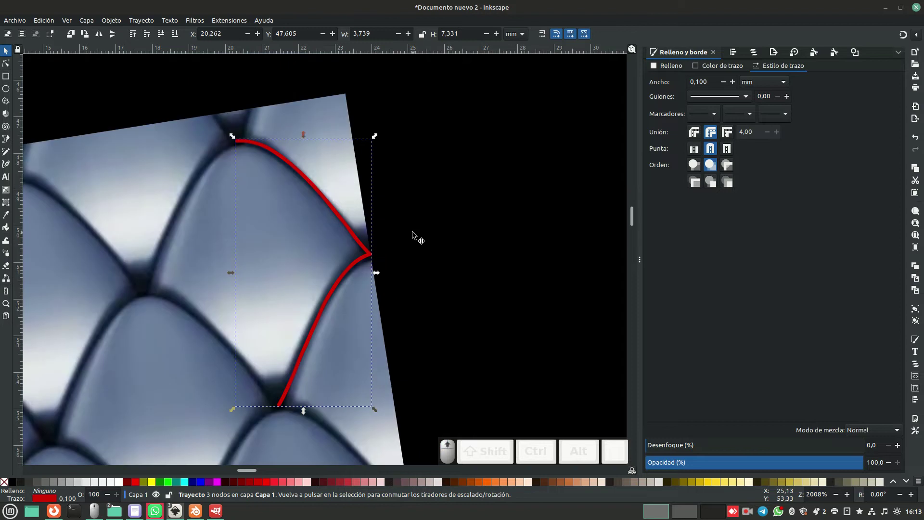
scroll(406, 240, "down", 6)
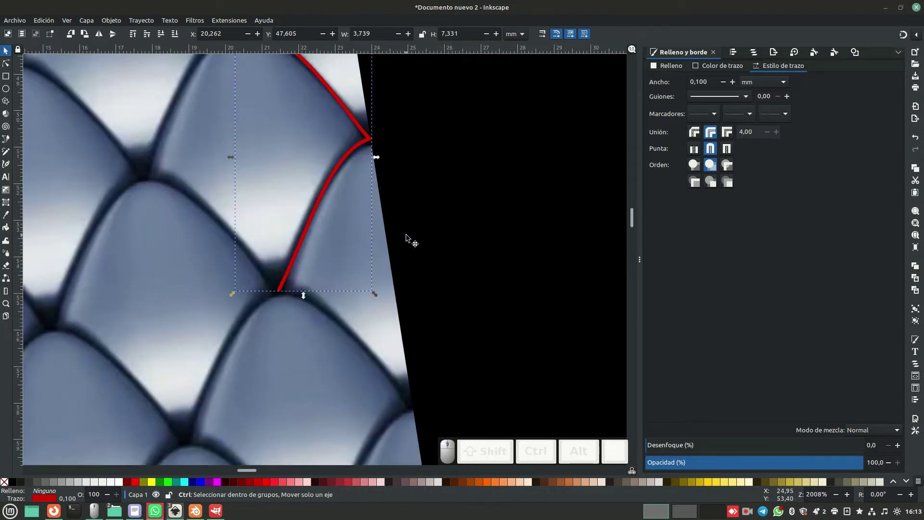
key("ctrl+d")
left_click_drag(336, 167, 380, 433)
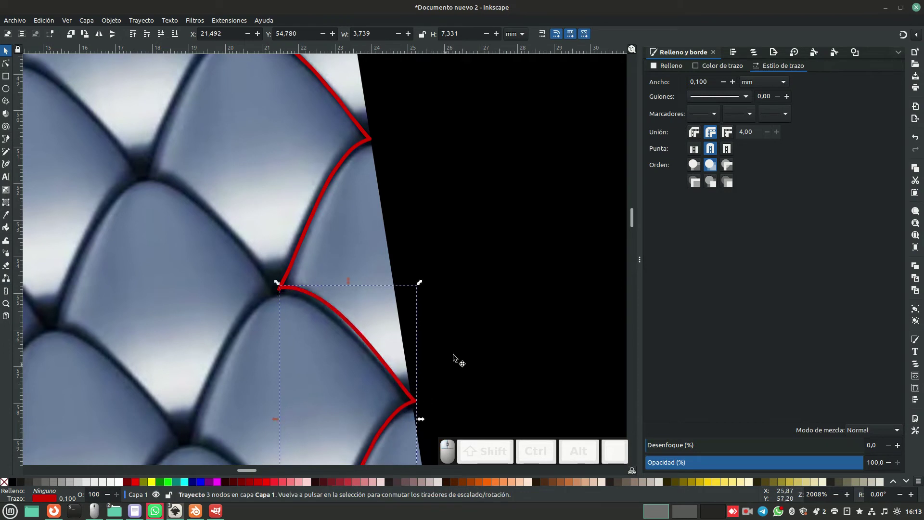
Enable snapping and move all nodes of the copy so its upper end node meets the first path's lower end.
scroll(453, 354, "down", 6)
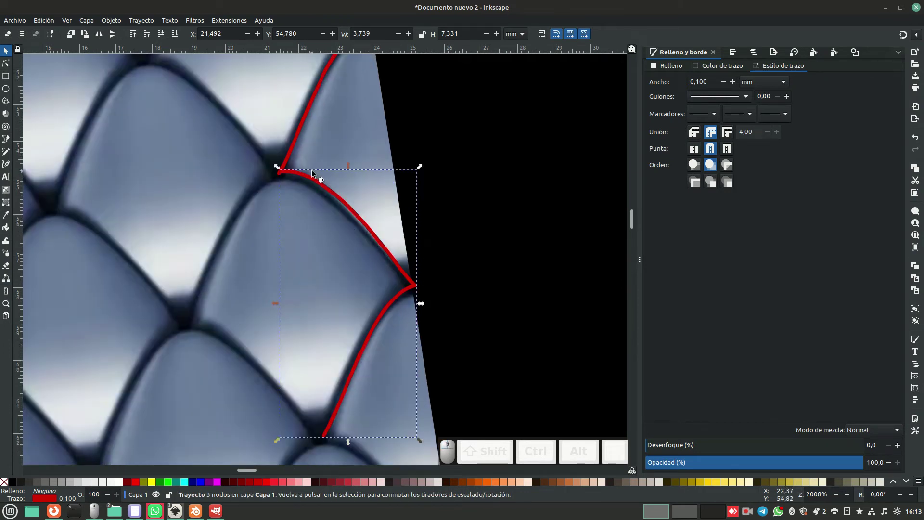
key("n")
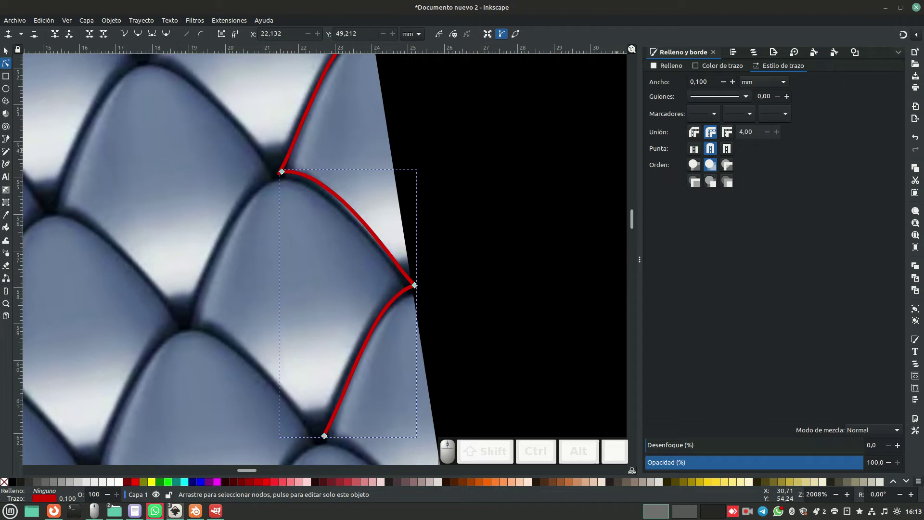
left_click(903, 34)
left_click_drag(491, 137, 217, 455)
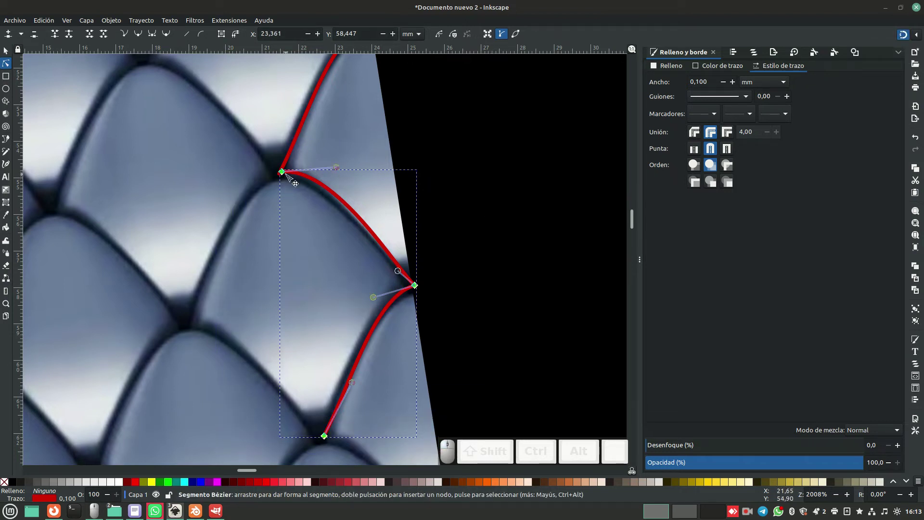
left_click_drag(282, 173, 282, 179)
scroll(466, 246, "down", 6)
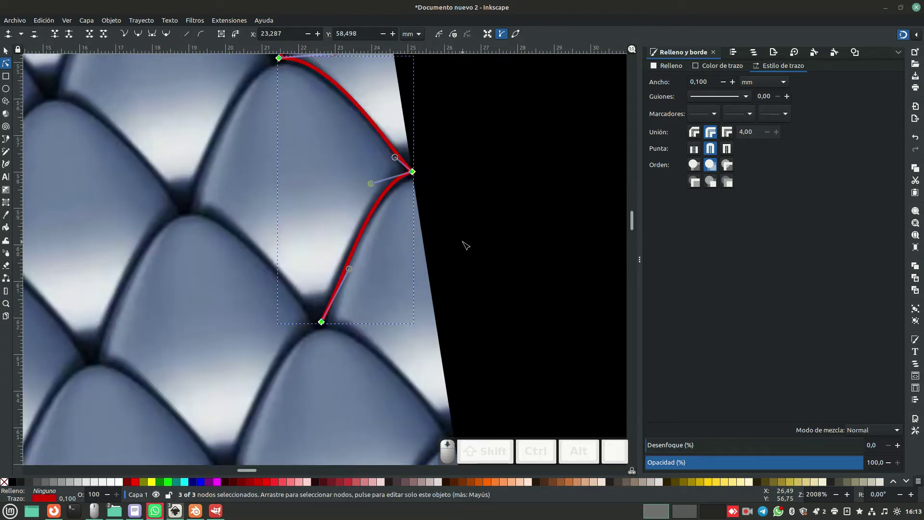
Make two more copies of the red scale-edge path and place them in the empty area beside the image.
scroll(466, 245, "down", 4)
key("s")
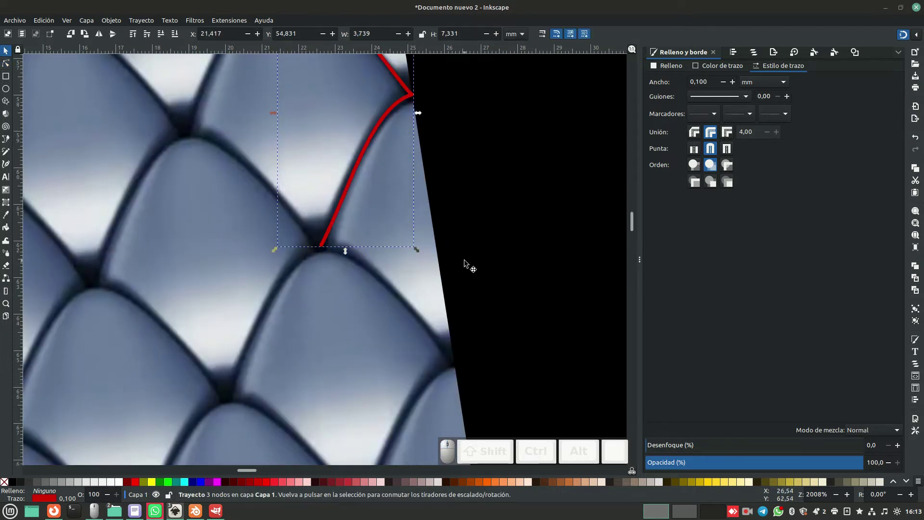
scroll(466, 265, "down", 4, "ctrl")
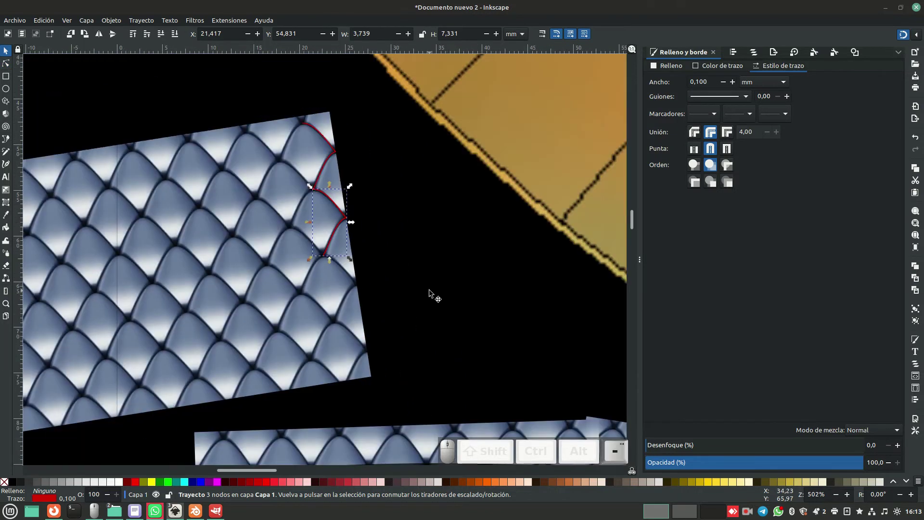
key("ctrl+d")
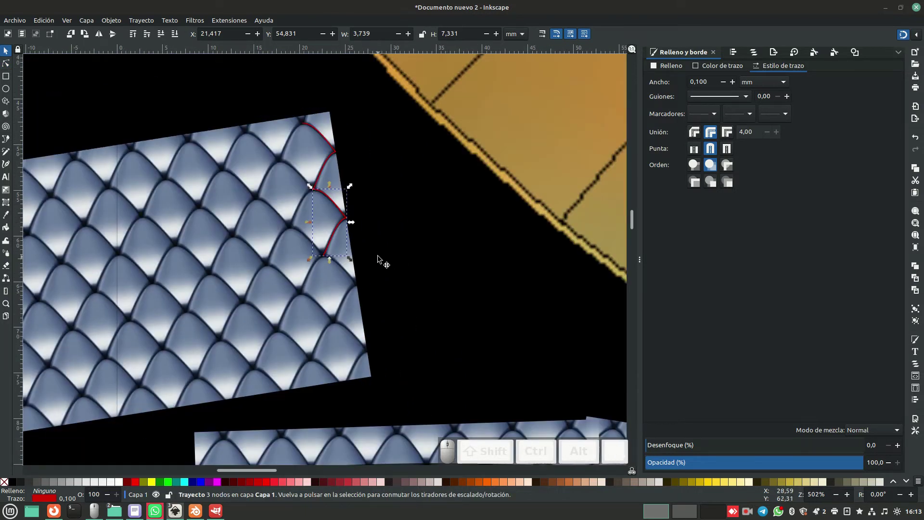
left_click_drag(337, 233, 399, 261)
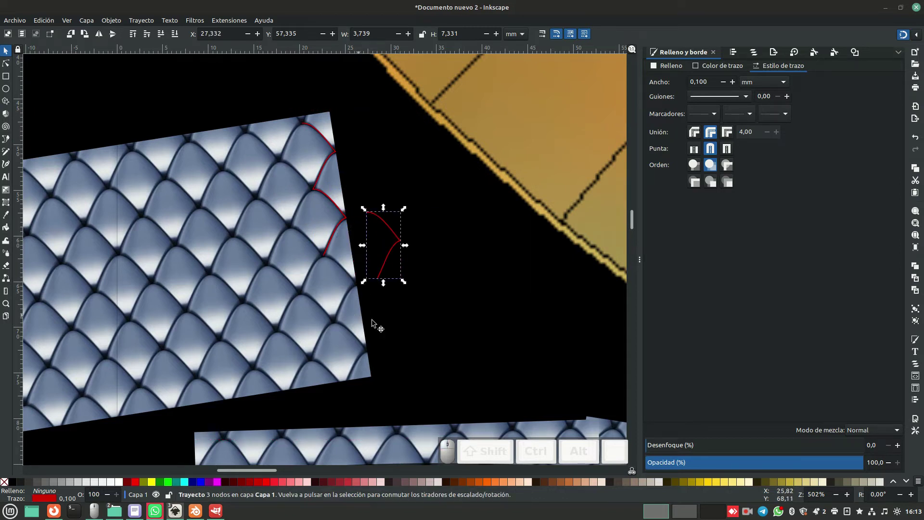
key("ctrl+d")
left_click_drag(390, 251, 418, 296)
Snap the two loose copies end to end beneath the red outline, continuing it down to the image's lower edge.
left_click(392, 224)
key("n")
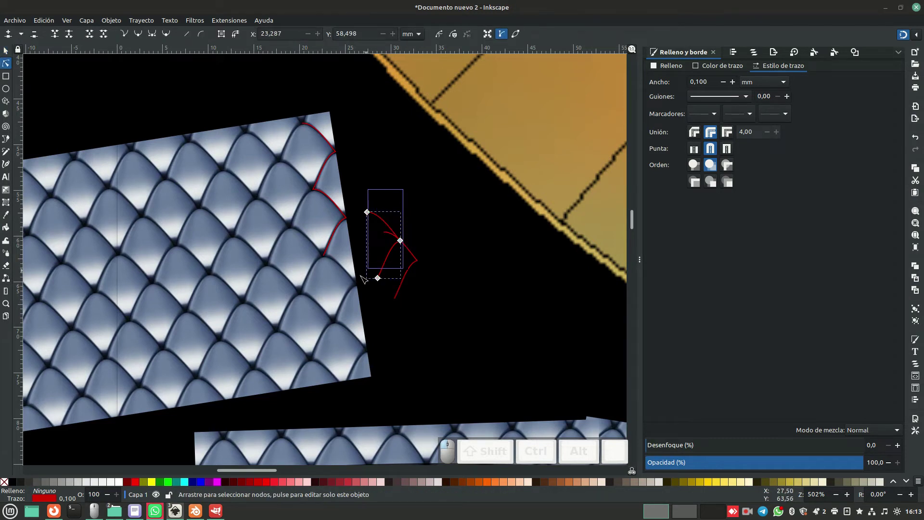
left_click_drag(370, 217, 328, 260)
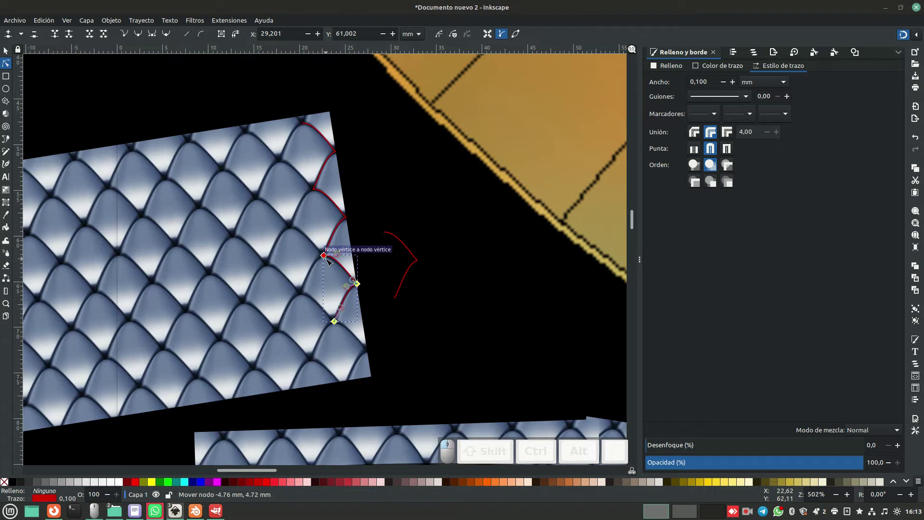
left_click(403, 248)
left_click_drag(442, 218, 341, 345)
left_click_drag(385, 234, 341, 329)
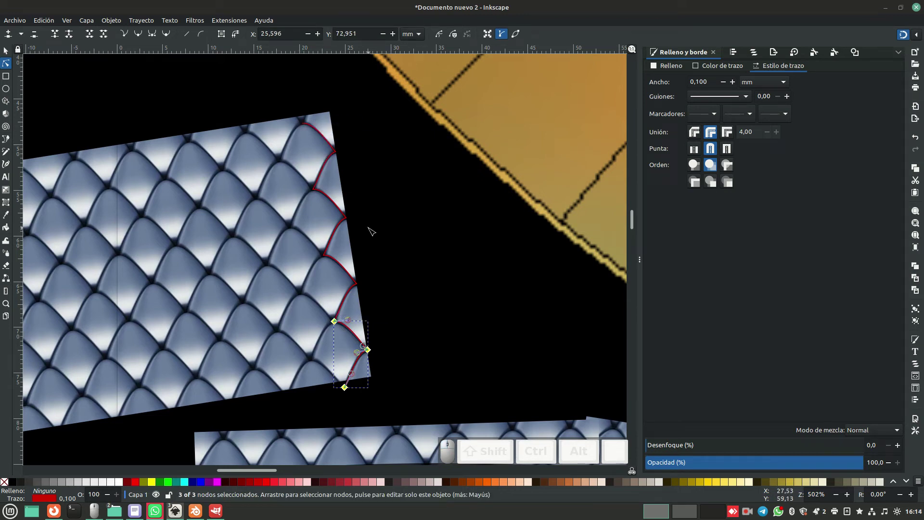
left_click(434, 264)
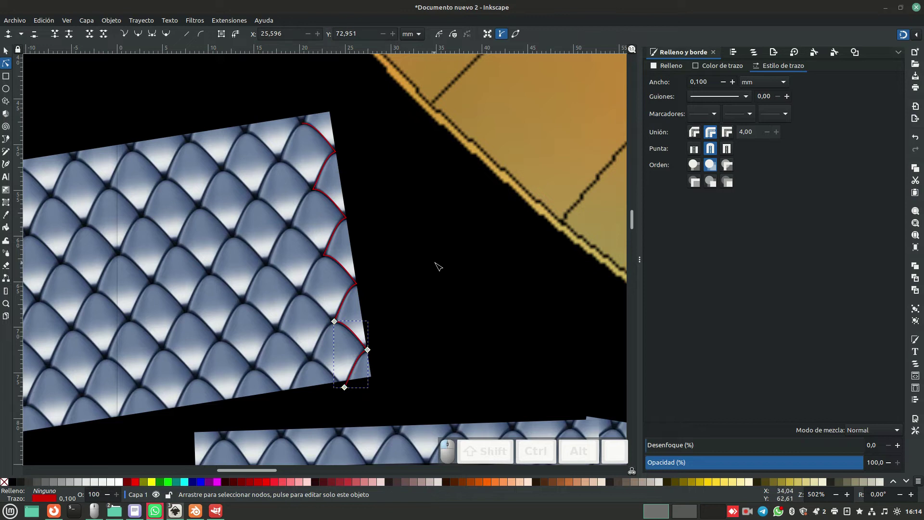
Duplicate the lowest red path and snap the copy's lower end node to the outline's upper end, extending it above the image.
key("ctrl+d")
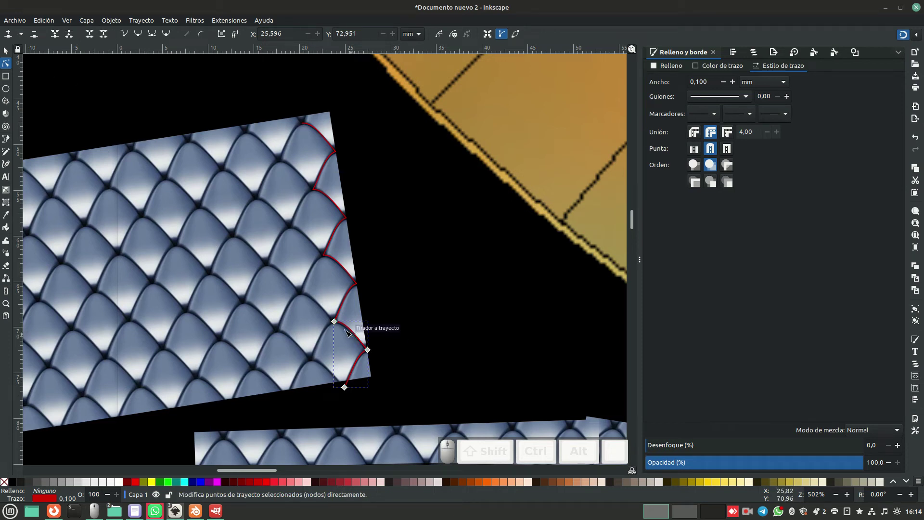
left_click_drag(327, 398, 315, 409)
left_click_drag(413, 322, 309, 404)
left_click_drag(422, 296, 337, 380)
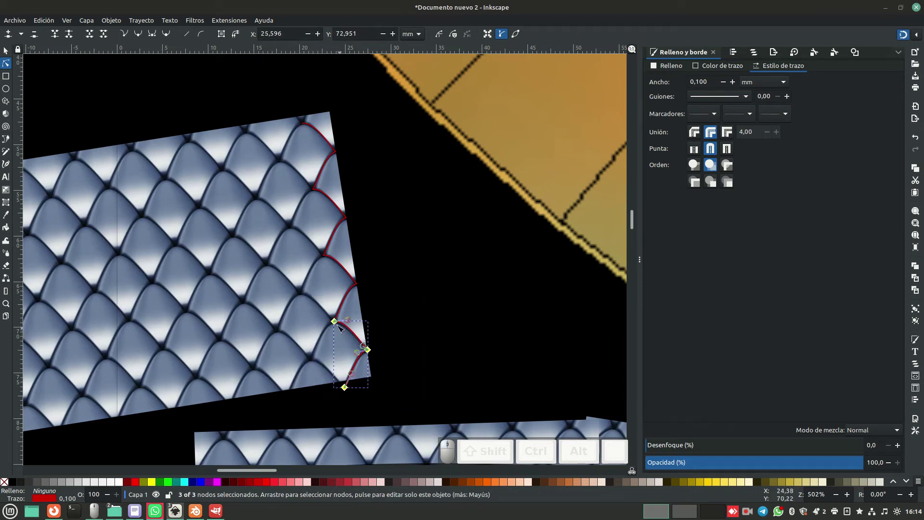
left_click_drag(334, 321, 324, 120)
left_click_drag(344, 80, 326, 85)
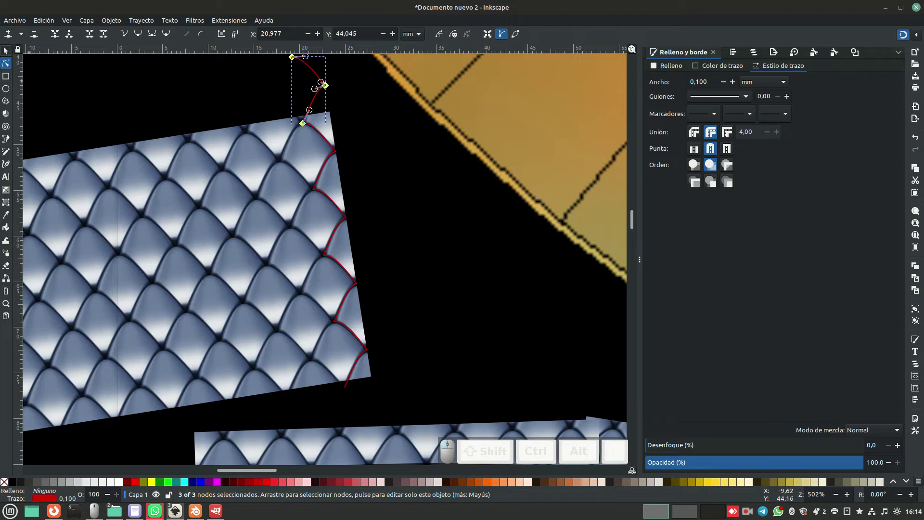
key("s")
left_click(427, 252)
scroll(418, 277, "down", 2)
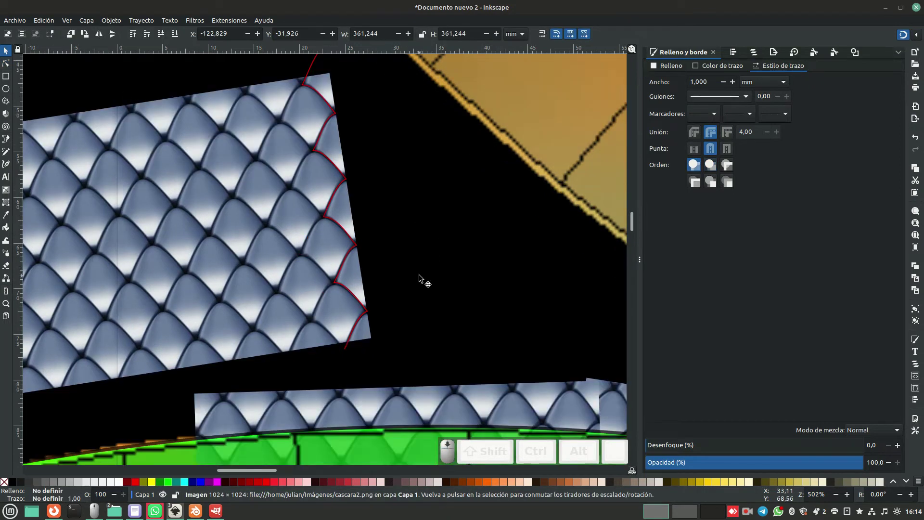
key("minus")
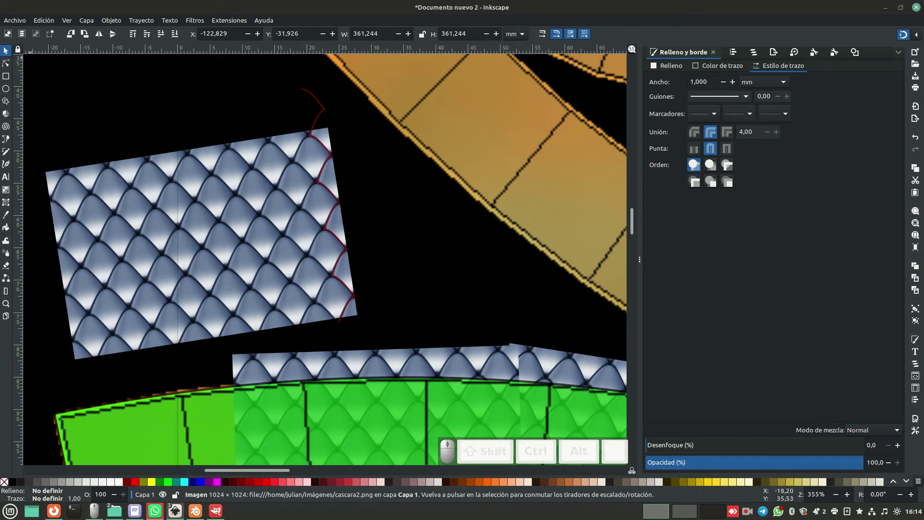
Select all paths sharing the scale-edge outline's red stroke and combine them into a single path.
left_click_drag(283, 84, 367, 258)
key("ctrl+z")
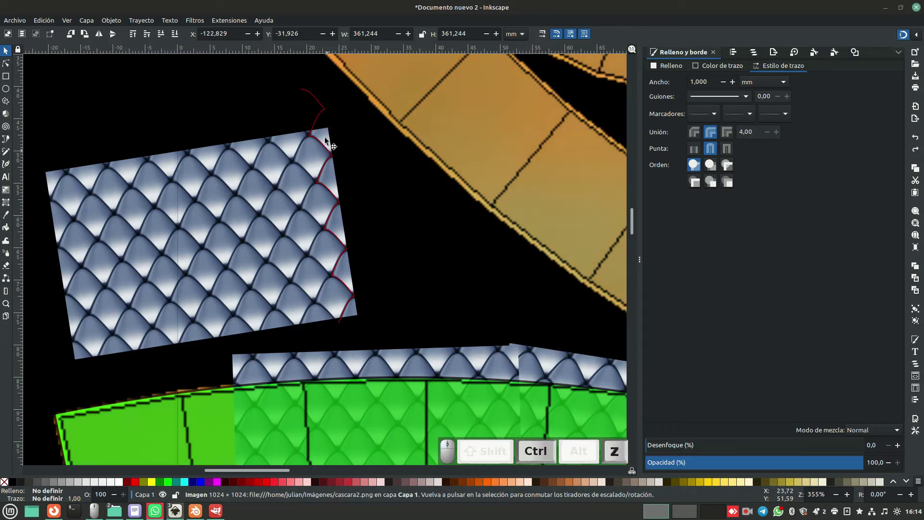
left_click(319, 106)
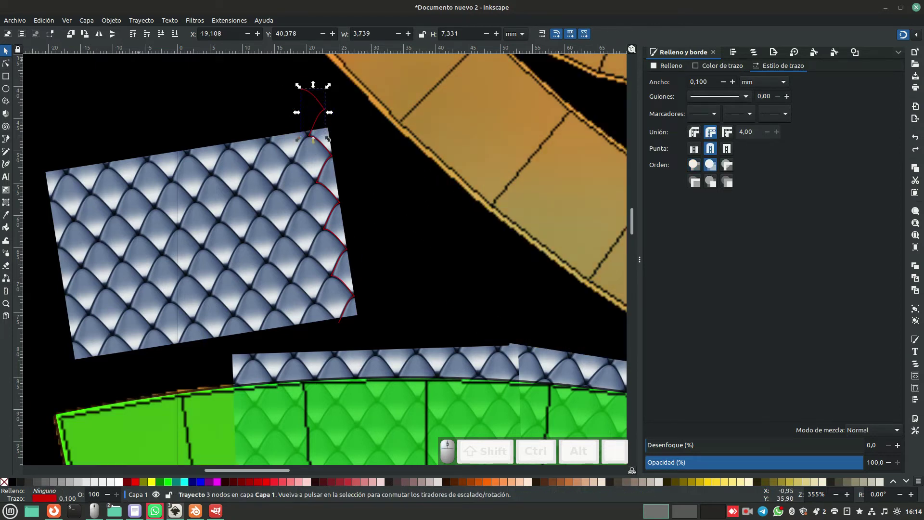
left_click(44, 20)
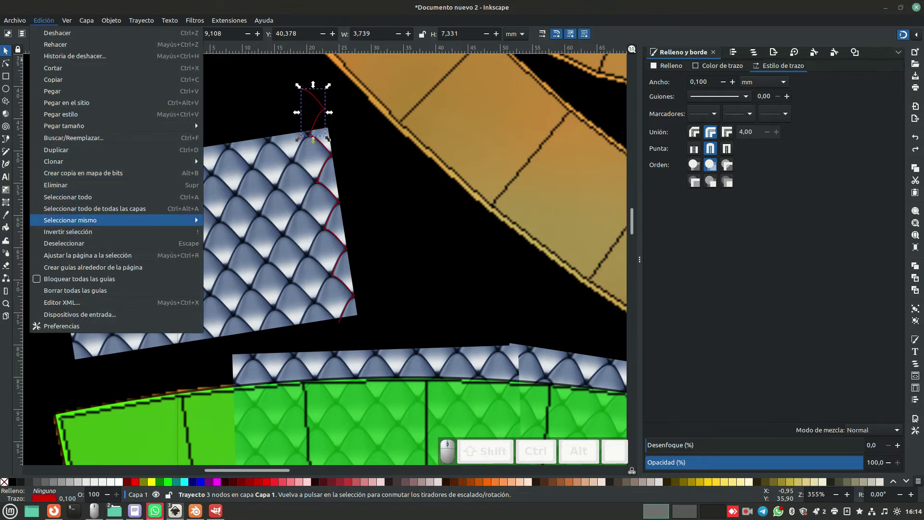
key("Right")
key("Down")
key("Down")
key("Return")
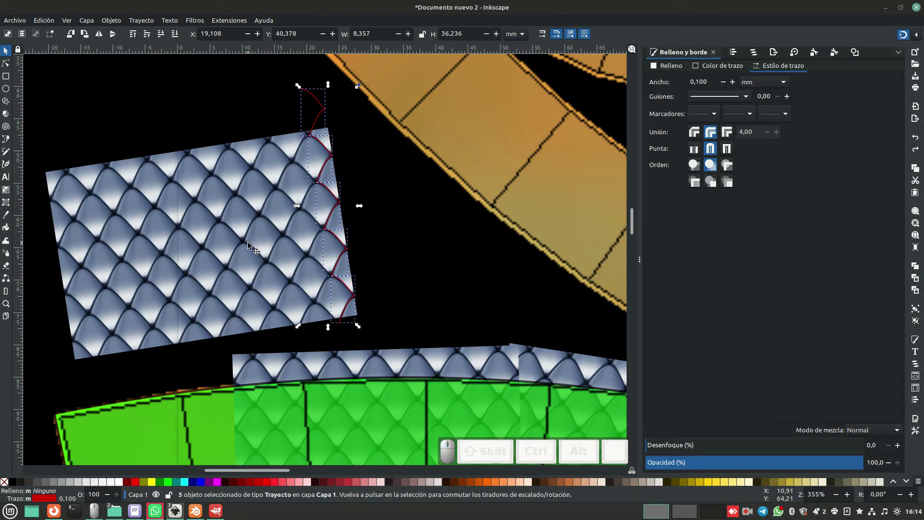
key("alt+t")
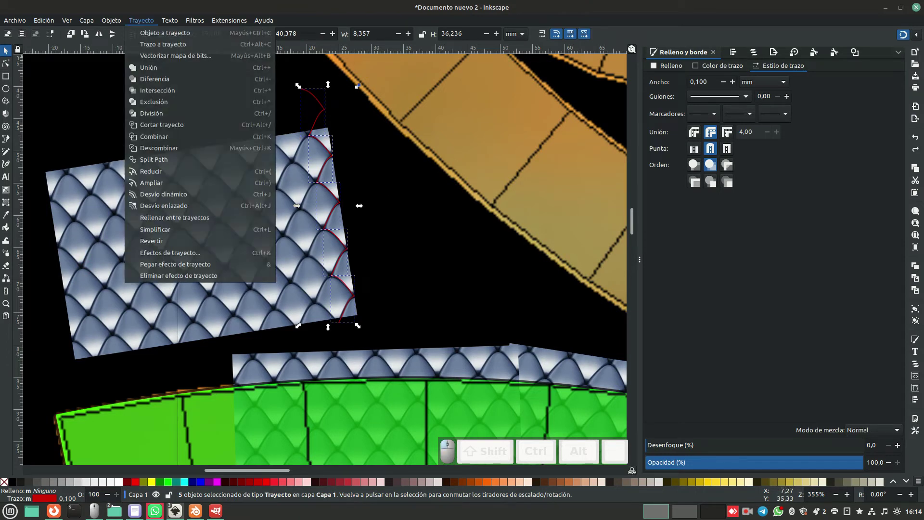
key("Down")
key("Down")
key("Down")
key("Down")
key("Down")
key("Down")
key("Down")
key("Down")
key("Down")
key("Down")
key("Down")
key("Down")
key("Up")
key("Up")
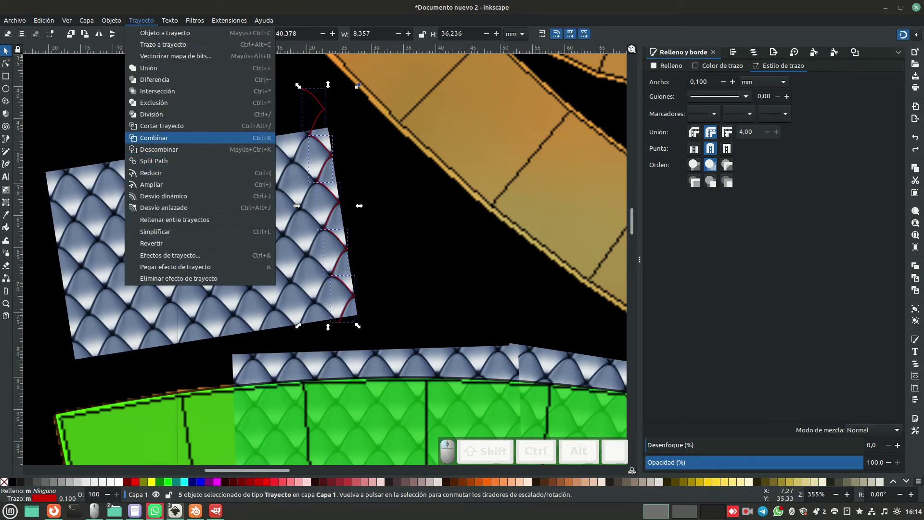
key("Return")
Join the overlapping end nodes at the four junctions of the combined path so it becomes one continuous line.
left_click(6, 63)
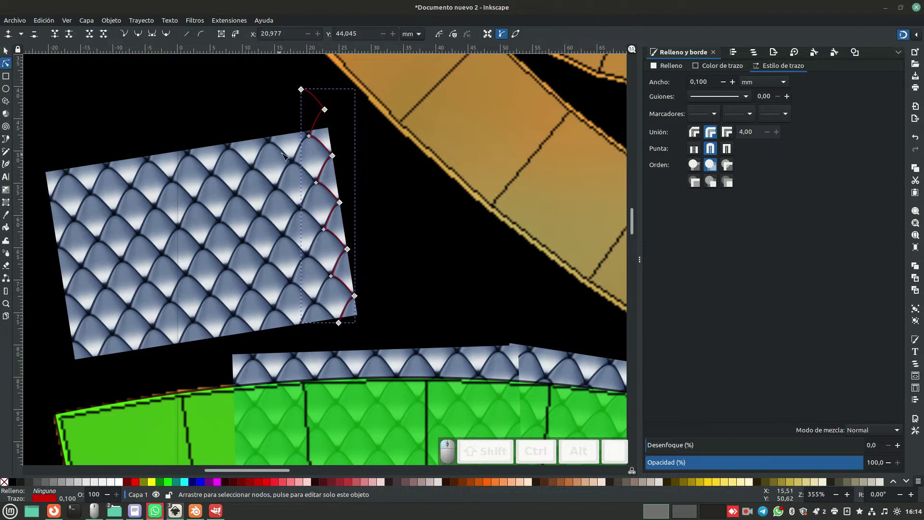
left_click_drag(289, 128, 320, 155)
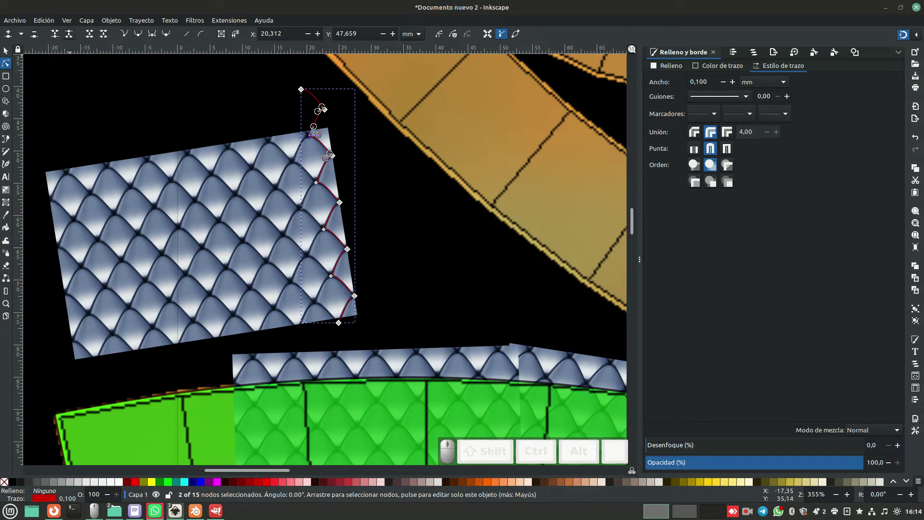
left_click(55, 33)
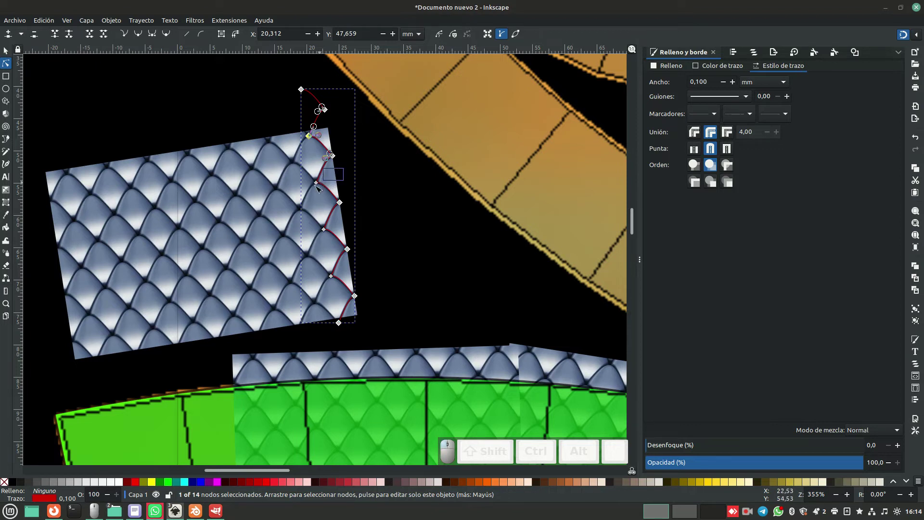
left_click_drag(343, 166, 298, 203)
key("shift+j")
left_click_drag(352, 222, 308, 243)
left_click(55, 35)
left_click_drag(364, 263, 318, 285)
left_click(55, 35)
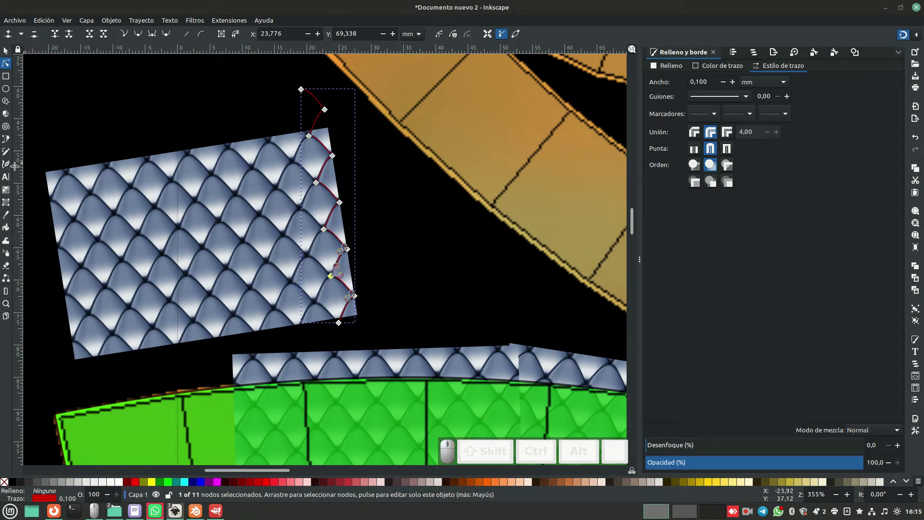
Continue the outline with straight segments around the image's outer side and close it, making a shape about 15 by 38 mm.
left_click(5, 139)
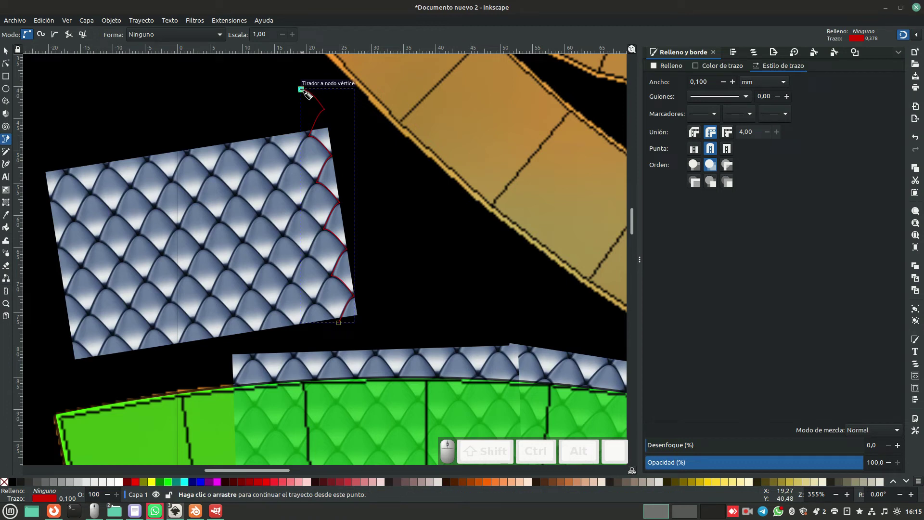
left_click(300, 89)
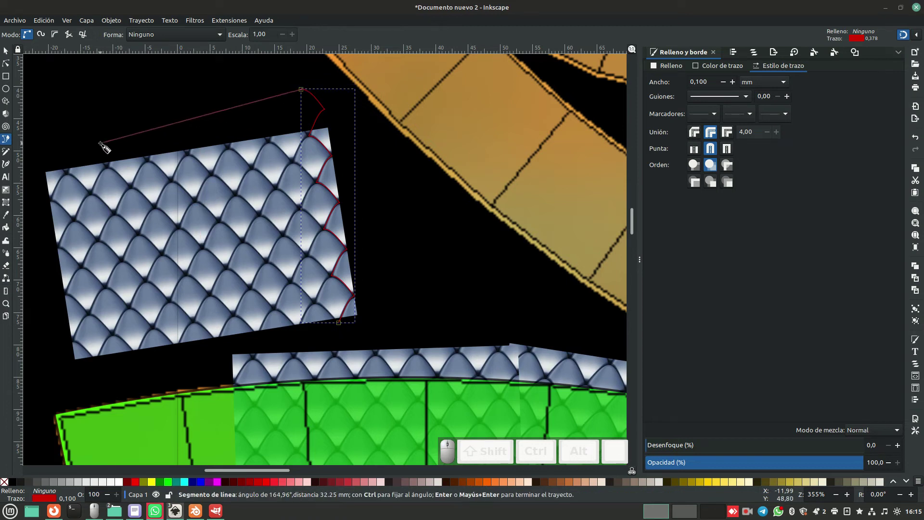
left_click(352, 99)
left_click(400, 336)
left_click(339, 336)
left_click(338, 323)
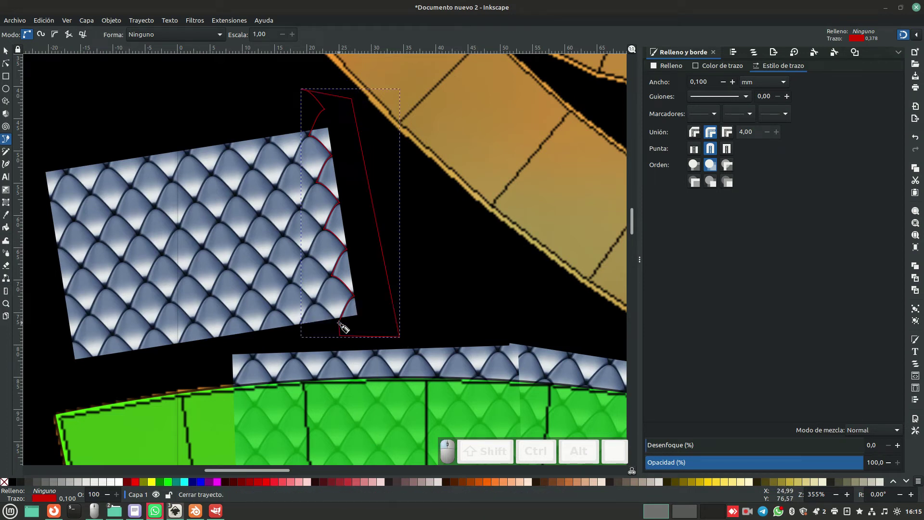
Fill the closed scale-edge shape with cyan (#00FFFF) and stack it behind the scale image but above the background.
left_click(6, 51)
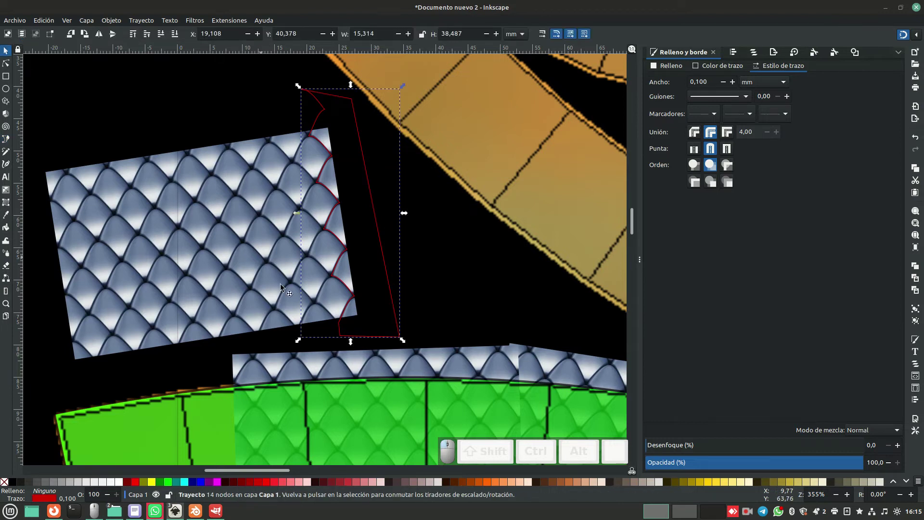
left_click(184, 481)
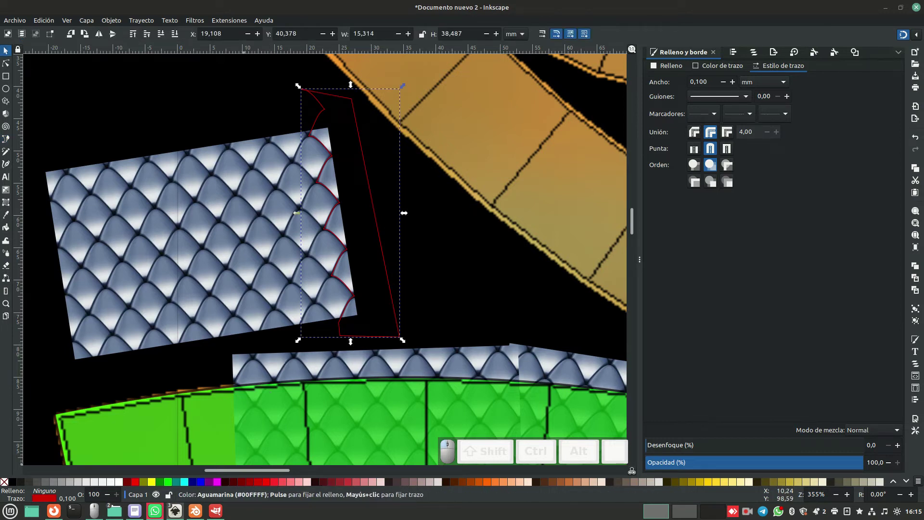
left_click(129, 136)
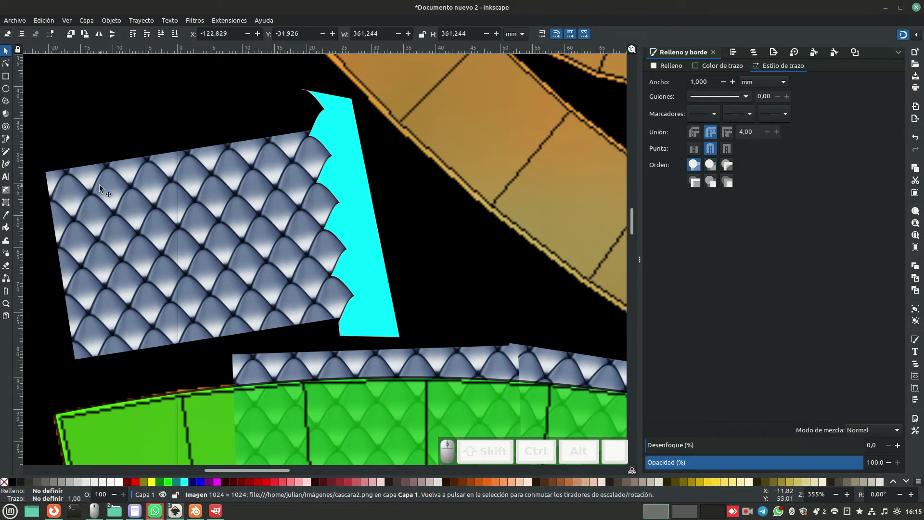
left_click(344, 144)
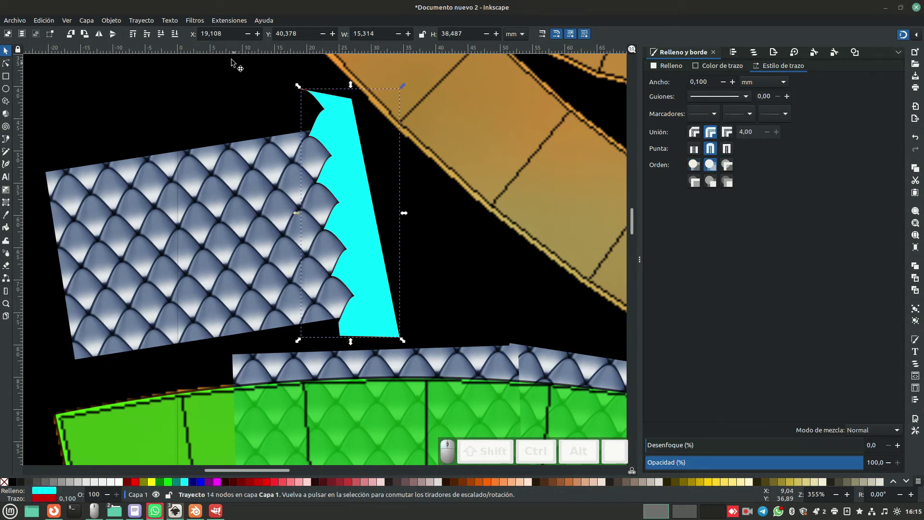
left_click(175, 34)
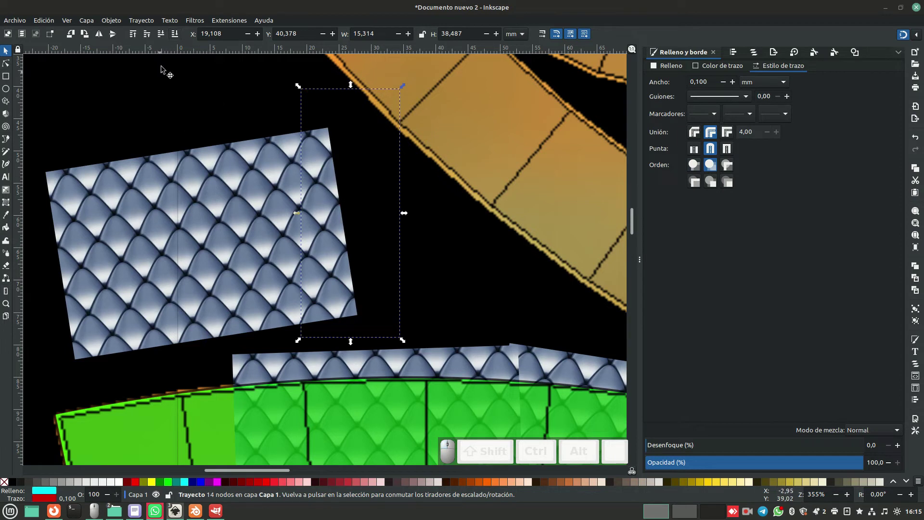
left_click(147, 34)
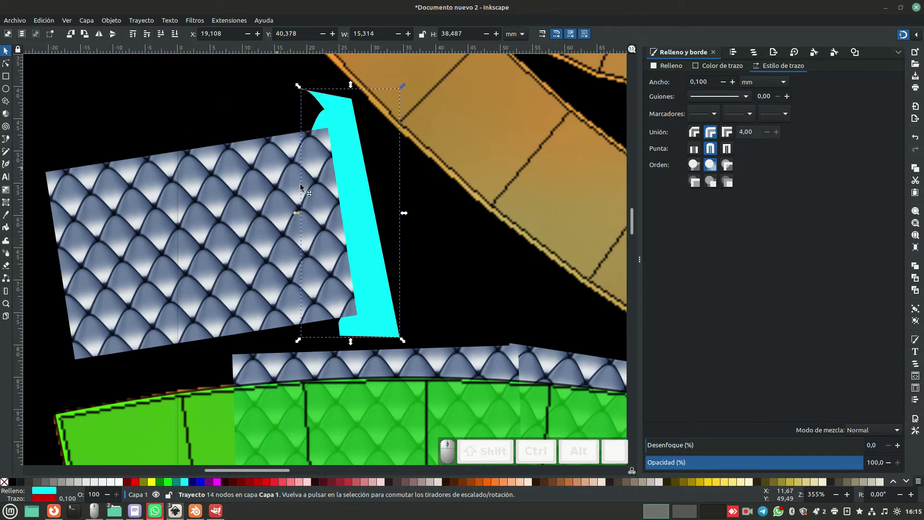
Draw a closed four-sided path over the tilted scale image, snapping its nodes to the image's four corners.
left_click(108, 188)
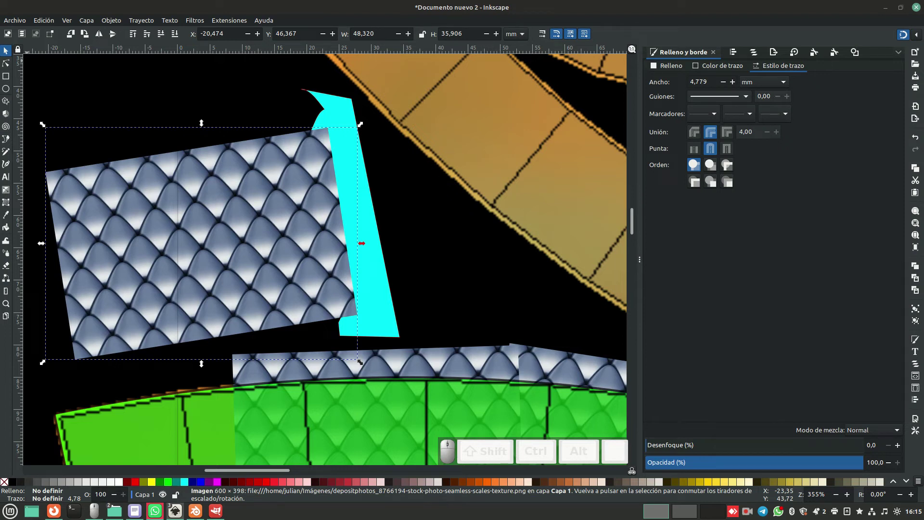
key("b")
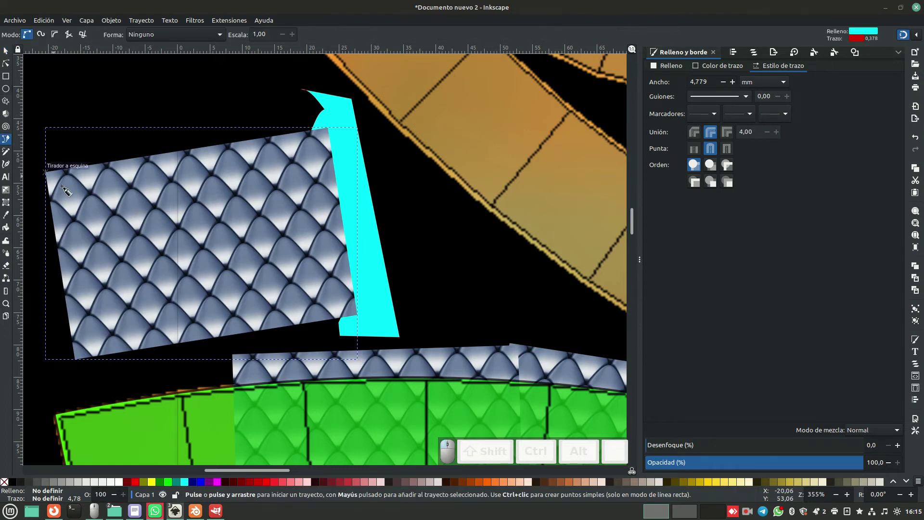
left_click(46, 172)
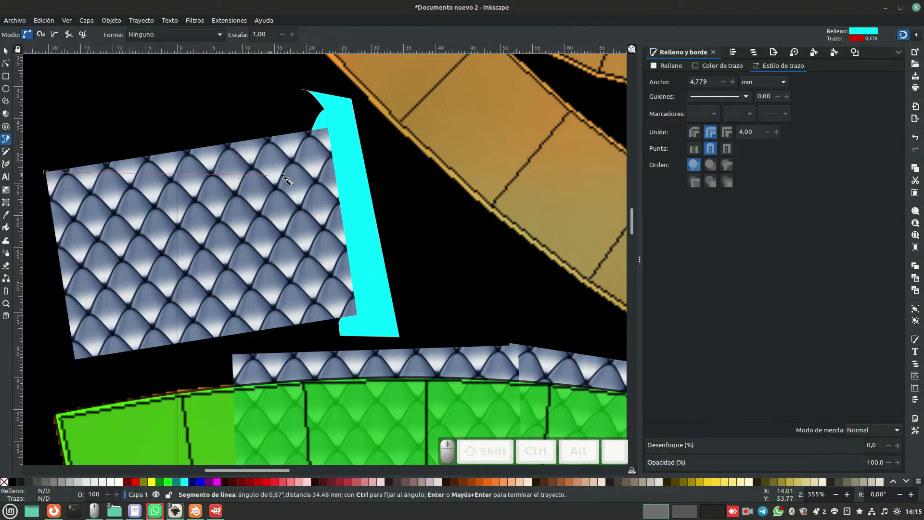
left_click(329, 128)
left_click_drag(351, 192, 351, 213)
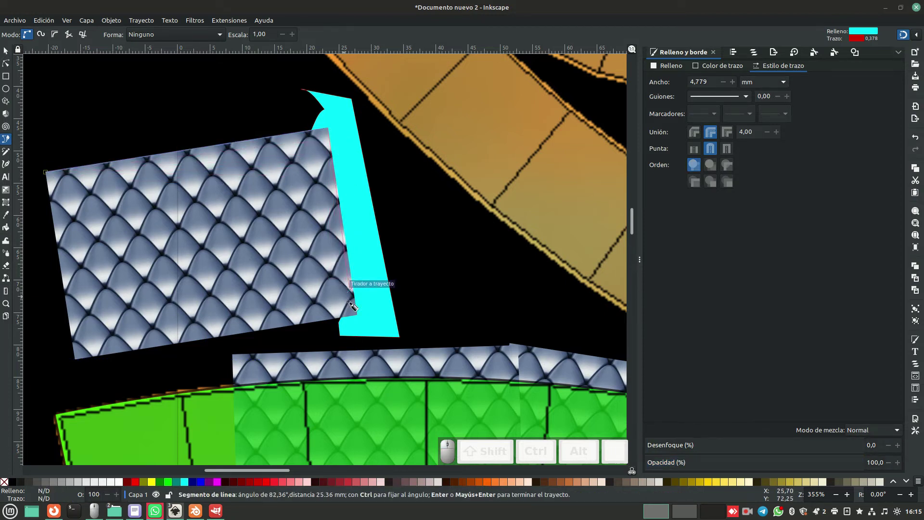
left_click(357, 316)
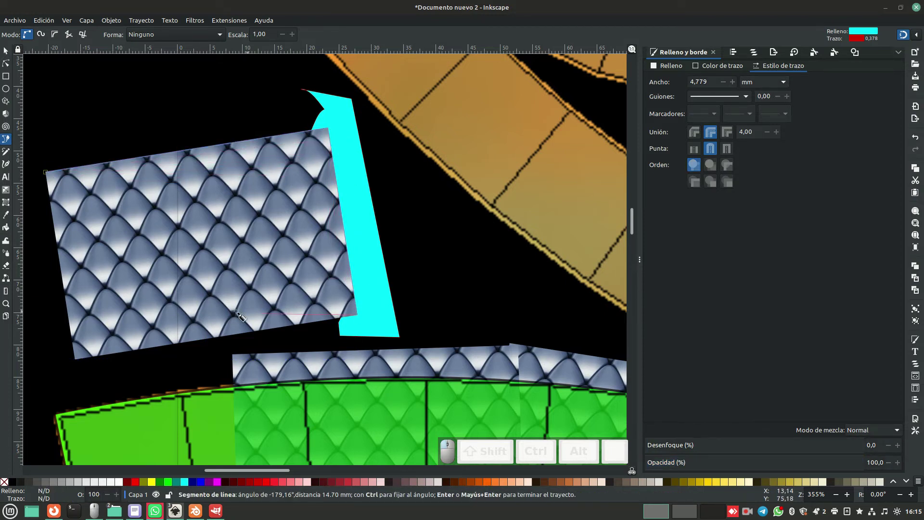
left_click(74, 359)
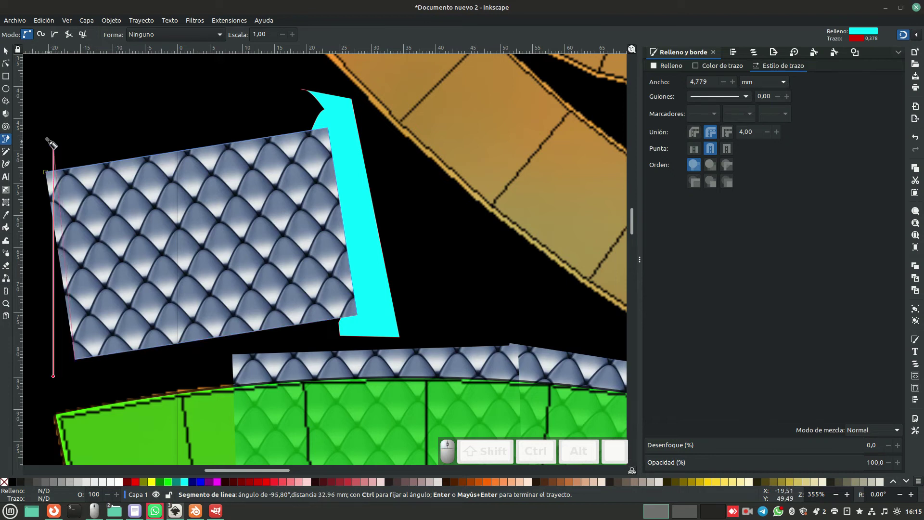
left_click(46, 172)
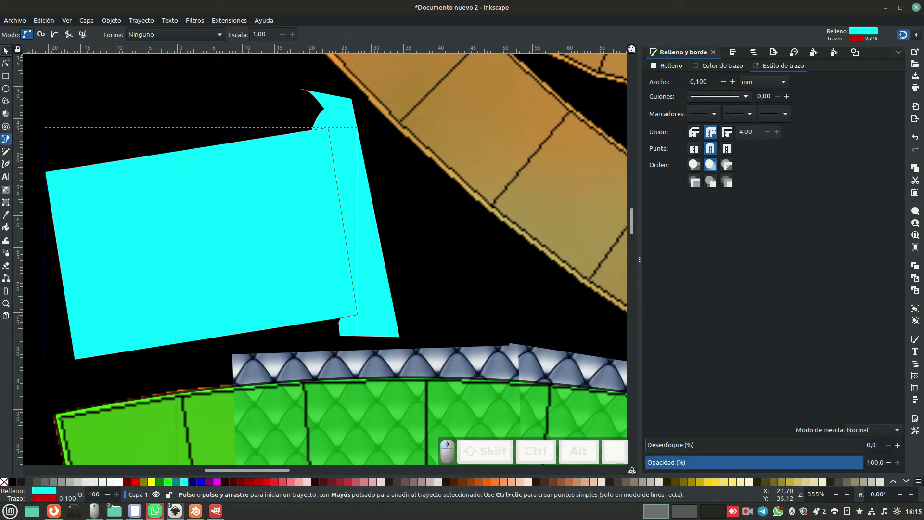
Fill the four-sided path with magenta and keep it stacked directly above the scale image.
key("s")
left_click(217, 481)
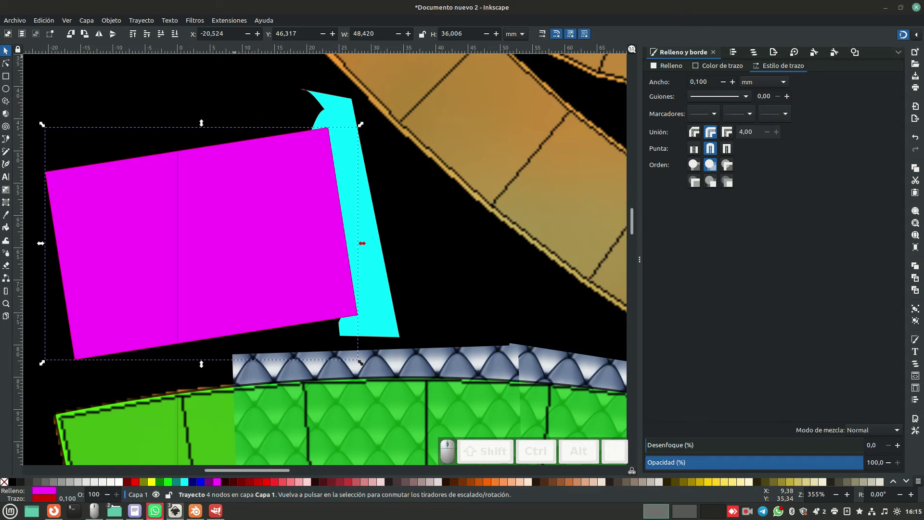
left_click(161, 34)
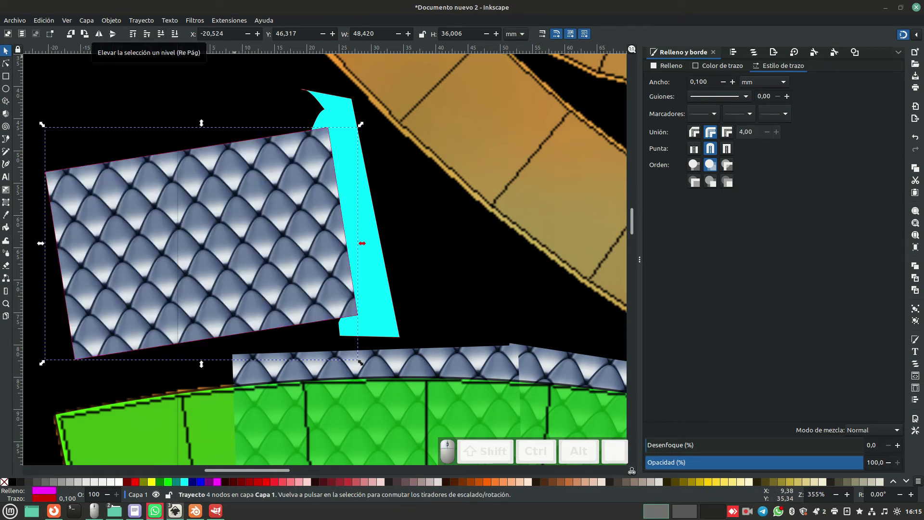
left_click(147, 34)
Raise the cyan shape above the magenta one and subtract it from the magenta shape with Difference.
left_click(334, 110)
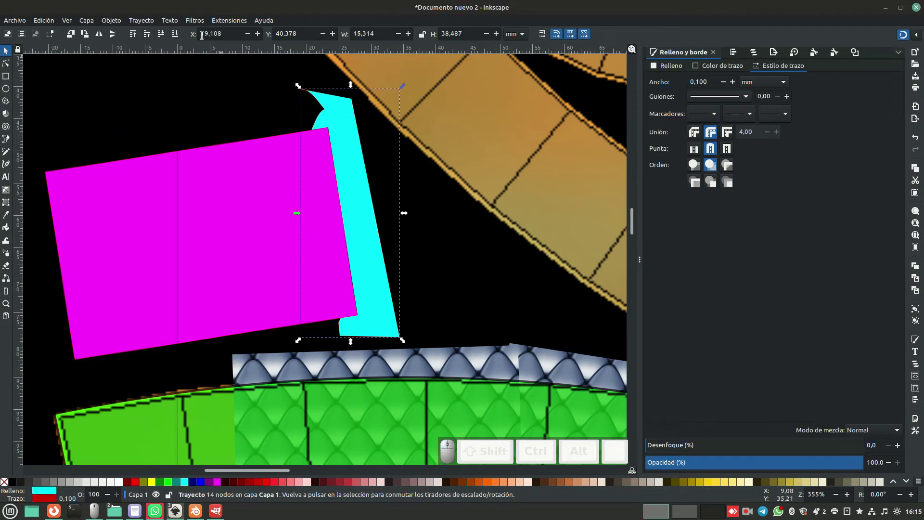
left_click(146, 34)
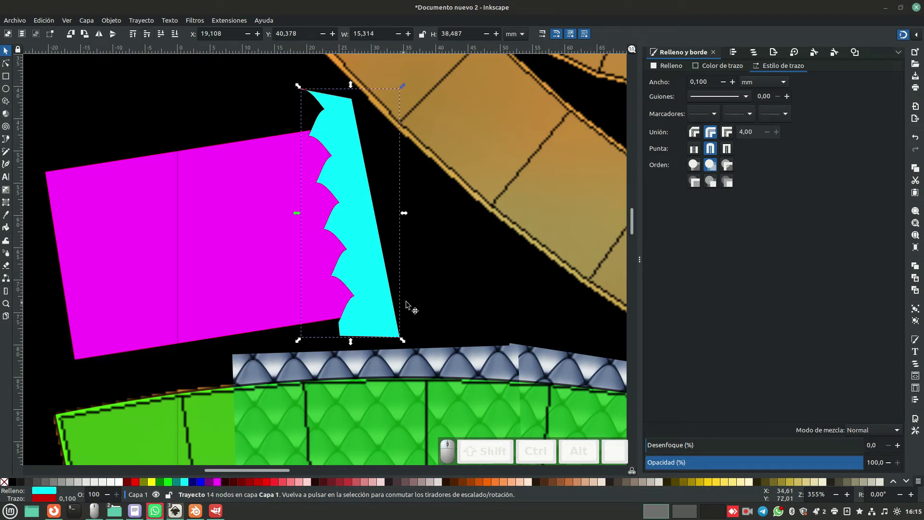
left_click(257, 241, "shift")
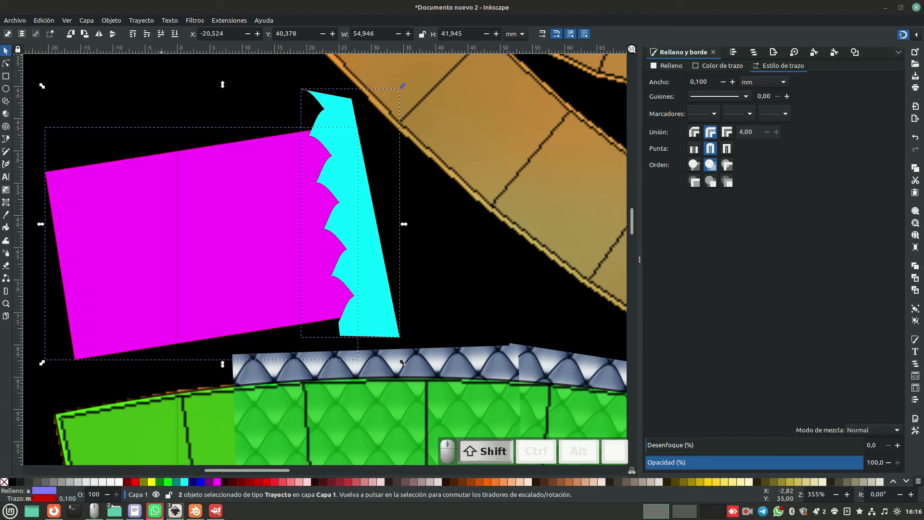
left_click(141, 21)
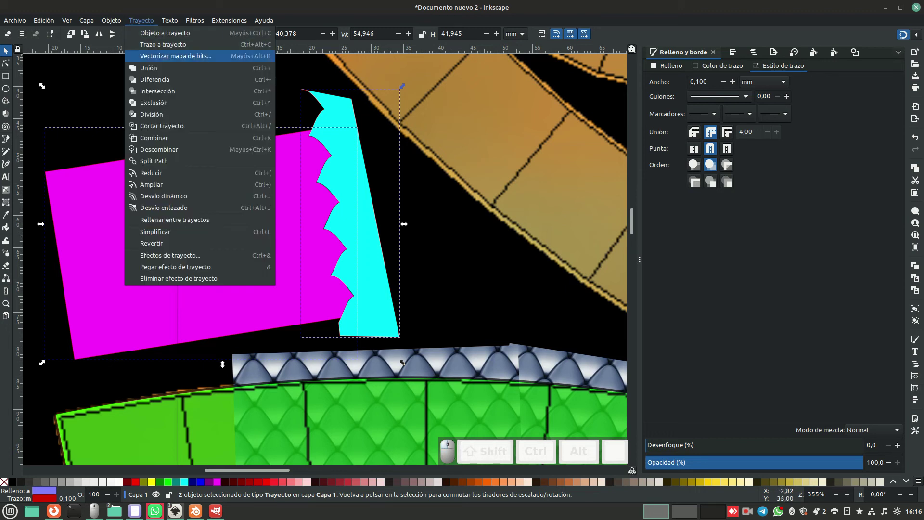
left_click(154, 80)
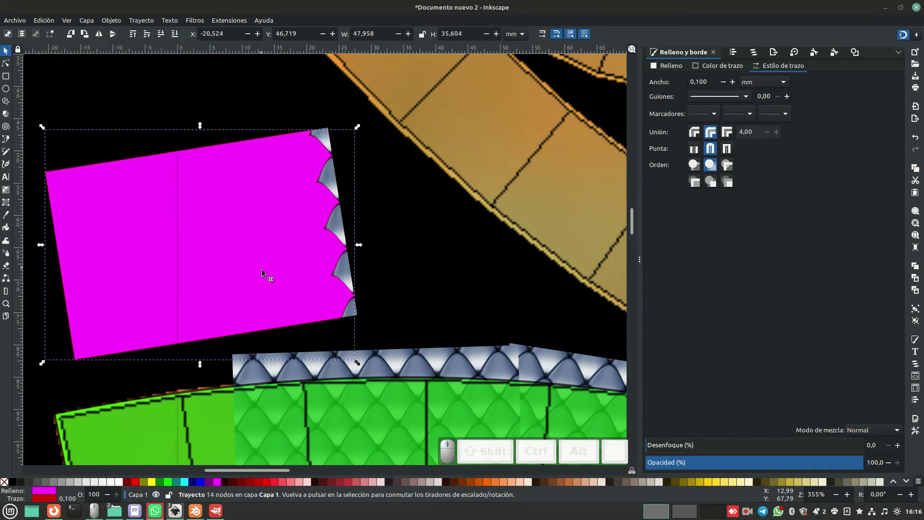
Clip the tilted scale image to the scallop-edged magenta shape lying on top of it.
left_click(255, 224)
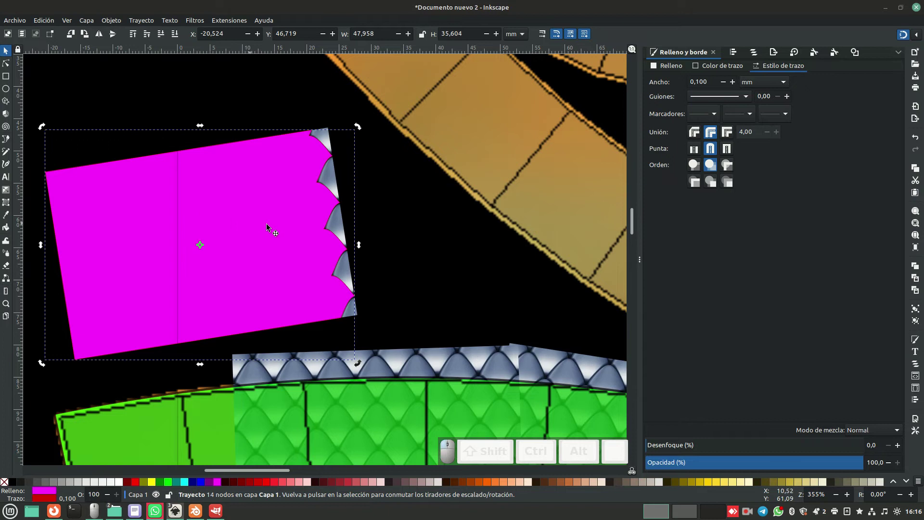
left_click(330, 183, "shift")
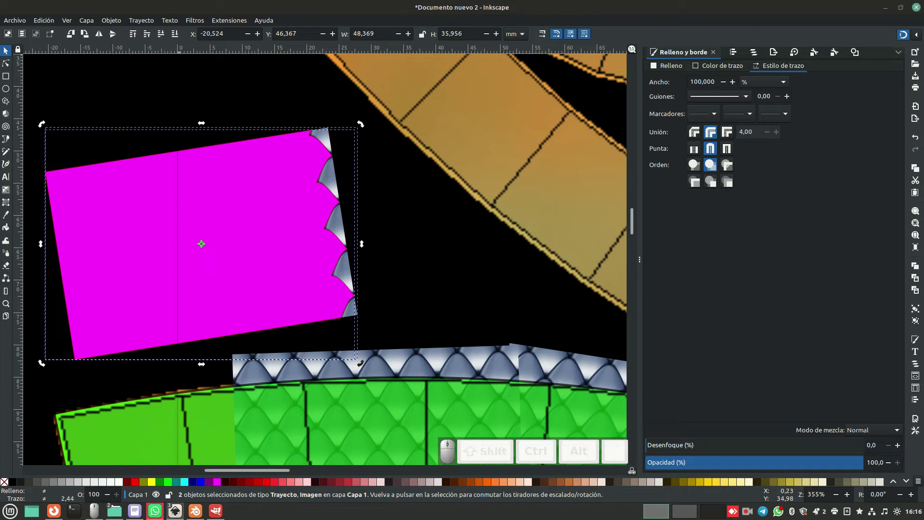
left_click(111, 20)
mouse_move(144, 138)
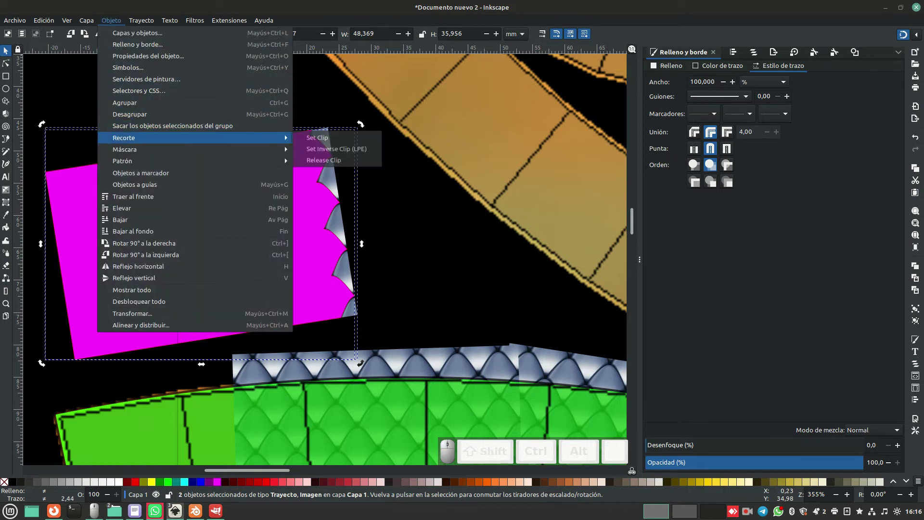
left_click(317, 137)
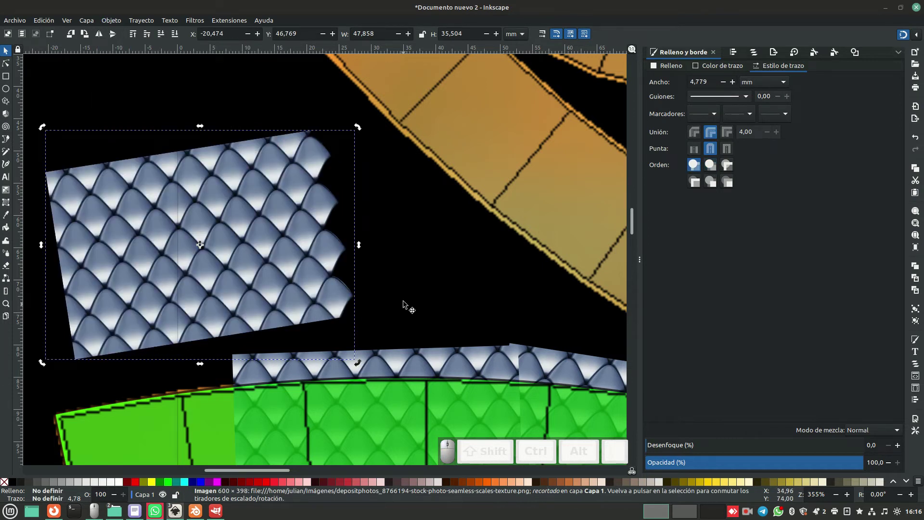
Move the clipped scale image over the uncovered left end of the green strip, overlapping its scalloped edge onto the neighbouring scale image.
scroll(414, 277, "down", 5)
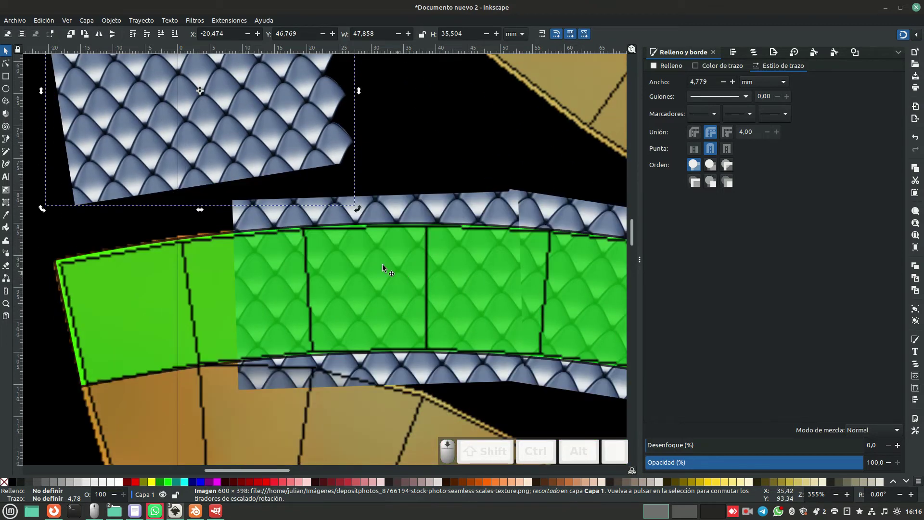
left_click_drag(233, 106, 197, 334)
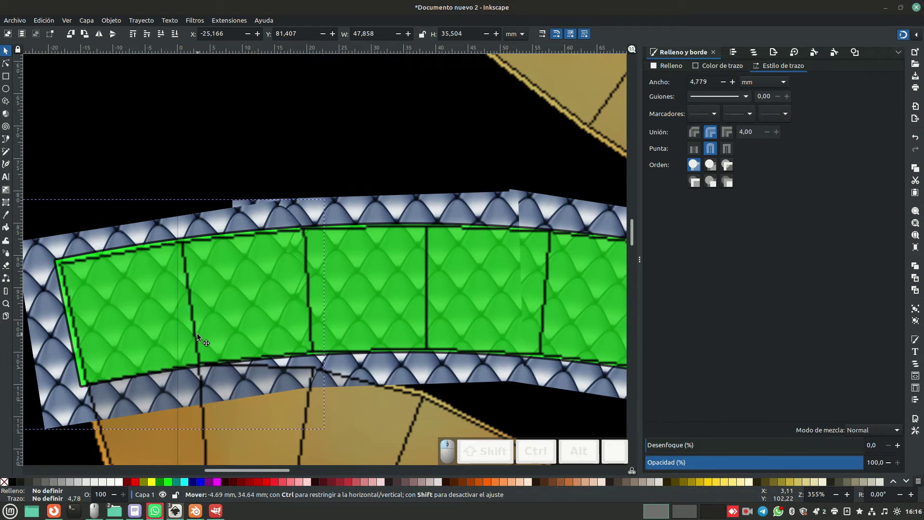
left_click_drag(197, 333, 198, 334)
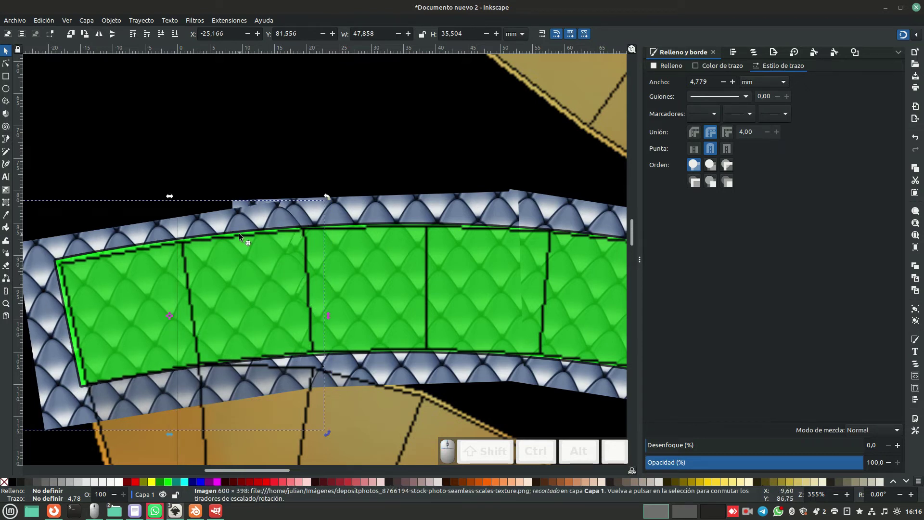
Lift the clipped scale image above the green strip and refit it over the strip's left end to match the adjoining scales.
left_click_drag(151, 226, 157, 91)
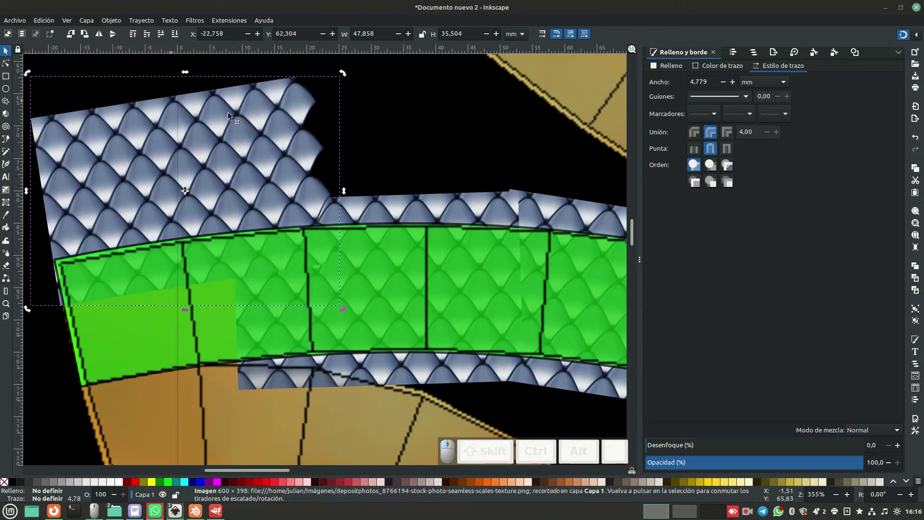
scroll(353, 128, "down", 5)
scroll(353, 128, "up", 5)
mouse_move(186, 175)
left_mouse_down()
mouse_move(178, 131)
mouse_move(162, 145)
mouse_move(189, 166)
left_mouse_up()
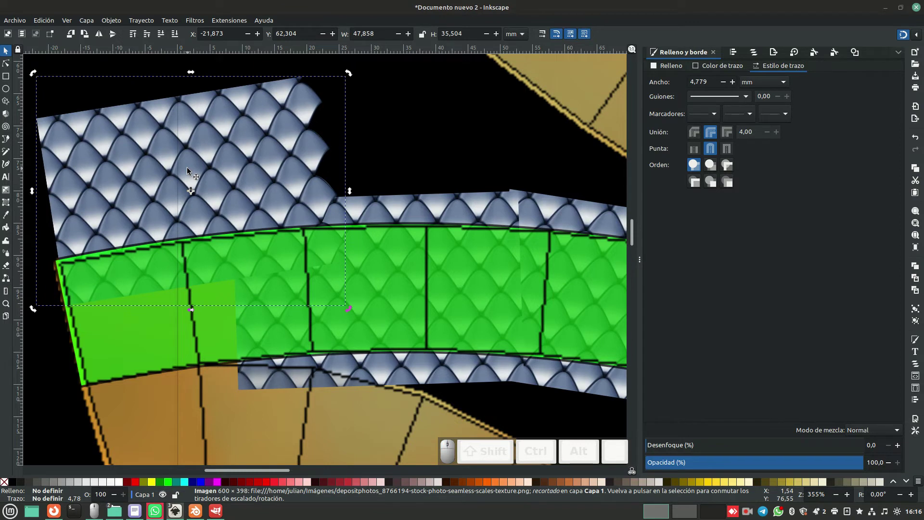
left_click_drag(232, 168, 205, 290)
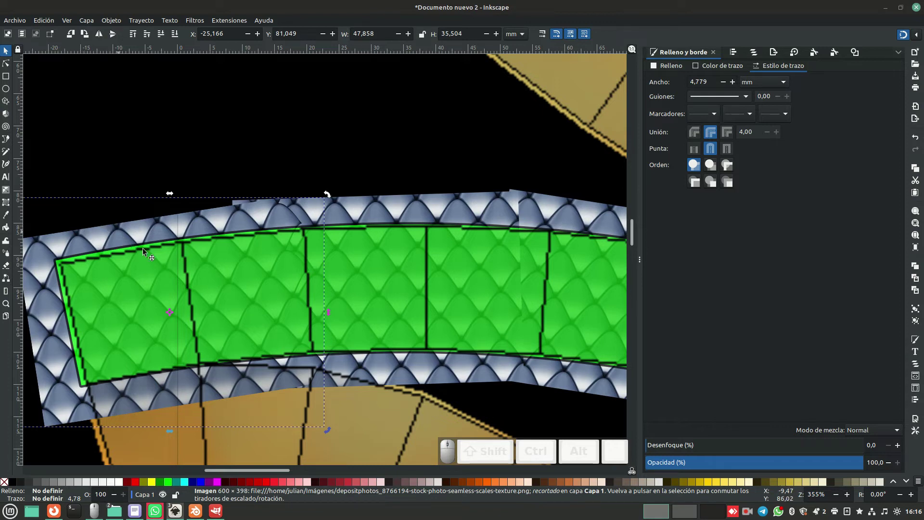
Undo the green strip's displacement and nudge the clipped scale image slightly at its join with the neighbouring copy.
left_click(151, 298)
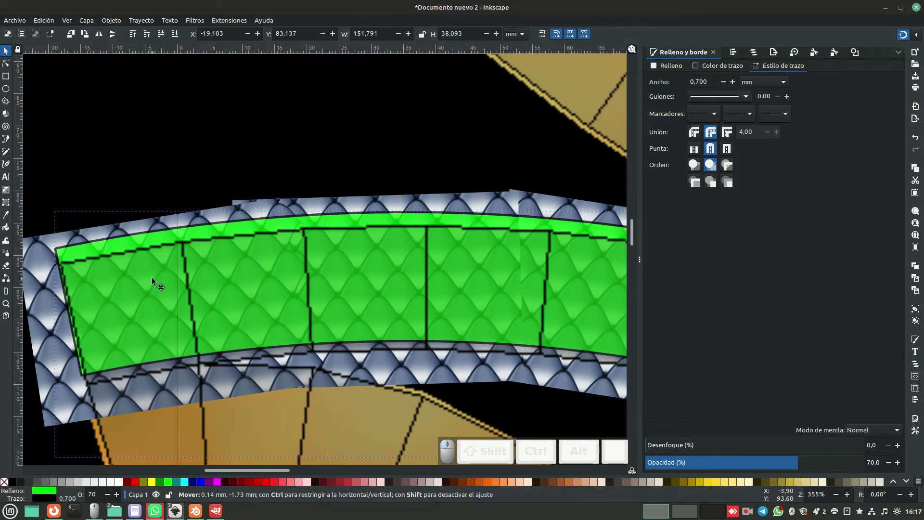
key("ctrl+z")
left_click_drag(119, 233, 118, 230)
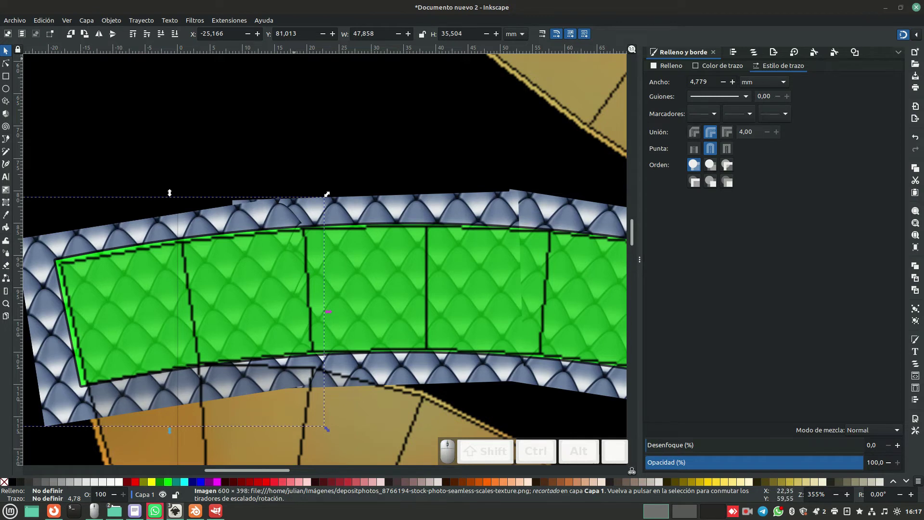
Look through the filters, path-modifying extensions, path effects and bitmap tracing options available for the clipped scale image.
left_click(229, 21)
left_click(229, 20)
left_click(229, 20)
mouse_move(195, 20)
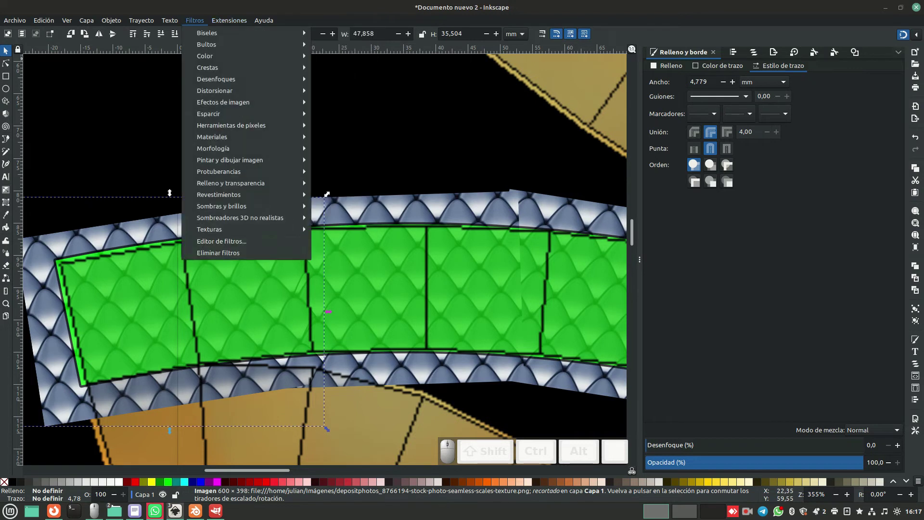
mouse_move(229, 20)
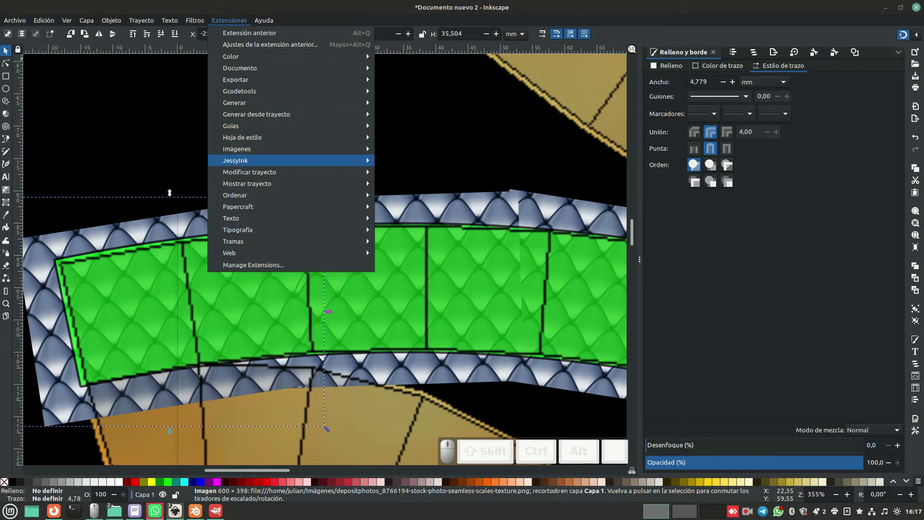
mouse_move(251, 171)
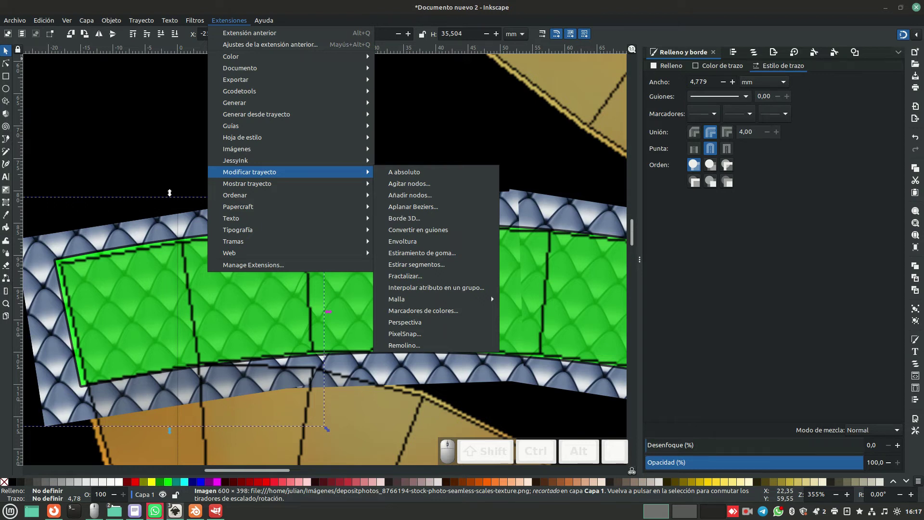
mouse_move(195, 20)
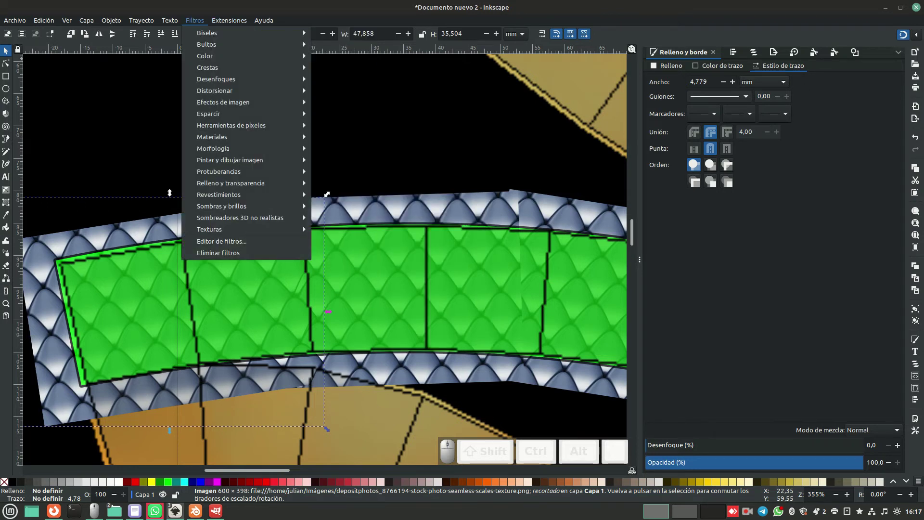
mouse_move(141, 20)
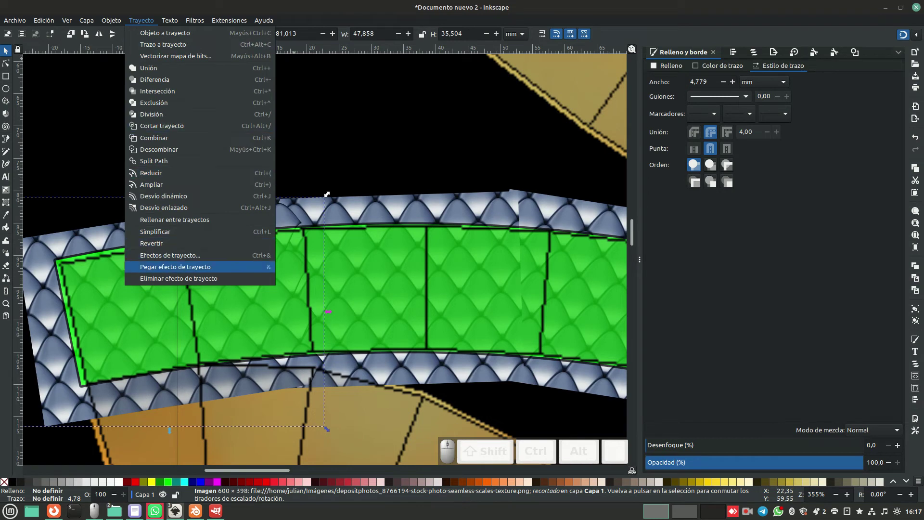
left_click(187, 252)
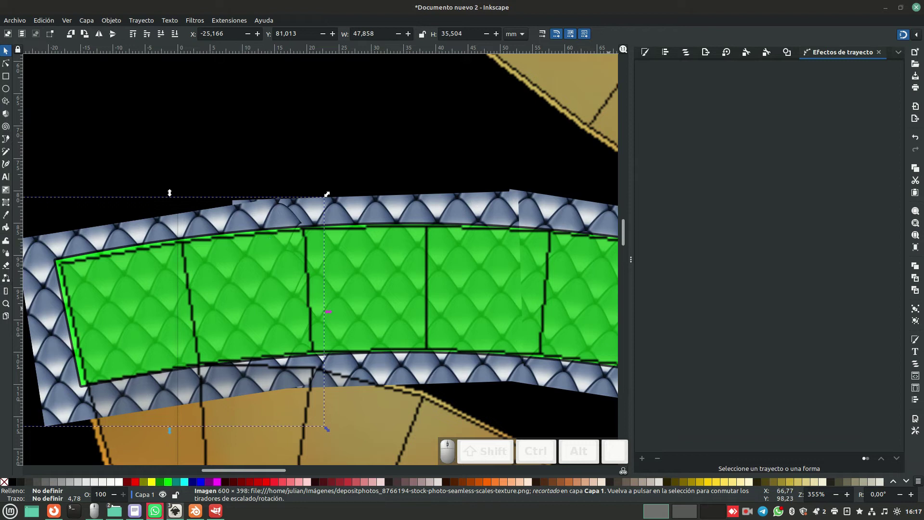
left_click(186, 222)
left_click(878, 52)
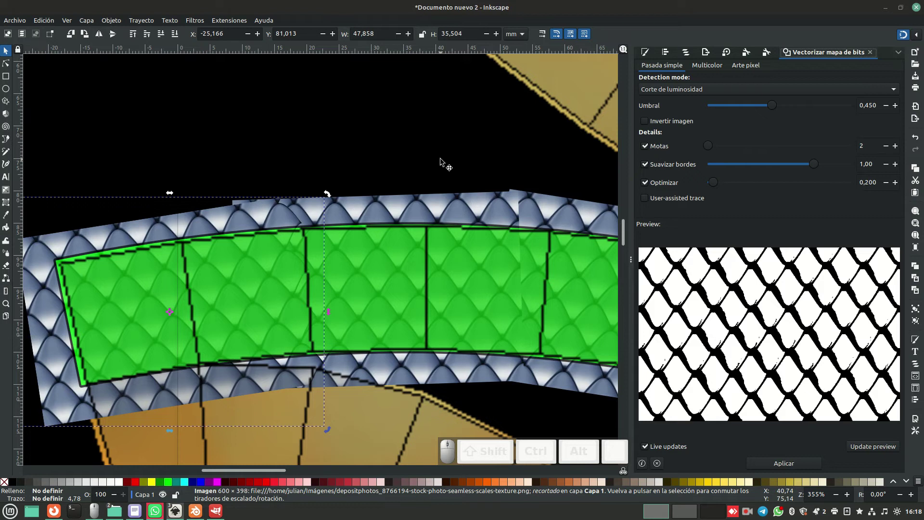
Move the clipped scale image clear of the green strip into the empty black area beyond the strip's left end.
left_click(186, 177)
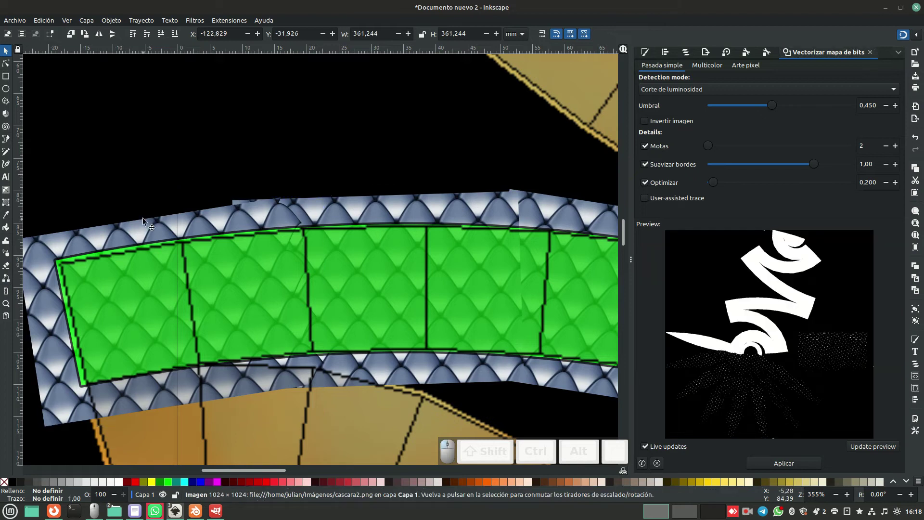
left_click(140, 232)
mouse_move(140, 232)
left_mouse_down()
mouse_move(193, 165)
mouse_move(125, 111)
left_mouse_up()
scroll(436, 190, "down", 2)
scroll(437, 190, "up", 4)
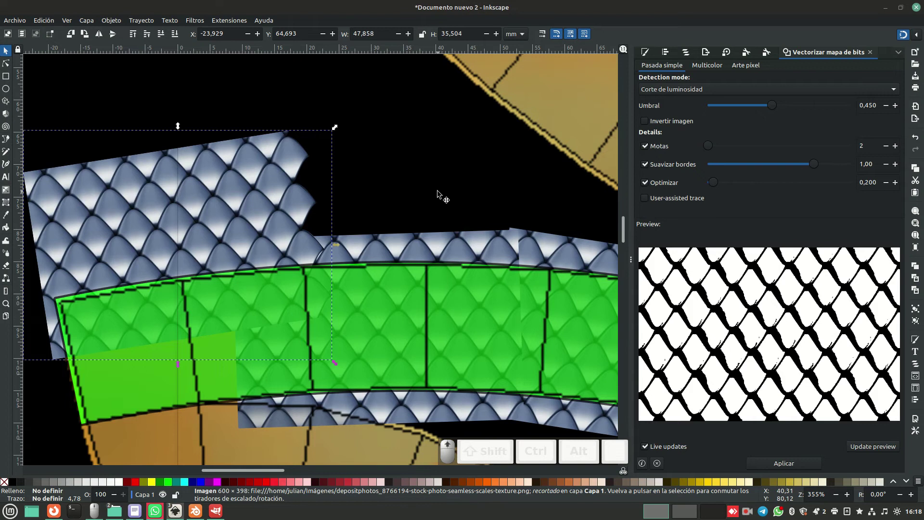
left_click_drag(193, 210, 172, 124)
scroll(430, 188, "down", 2)
scroll(430, 189, "up", 2)
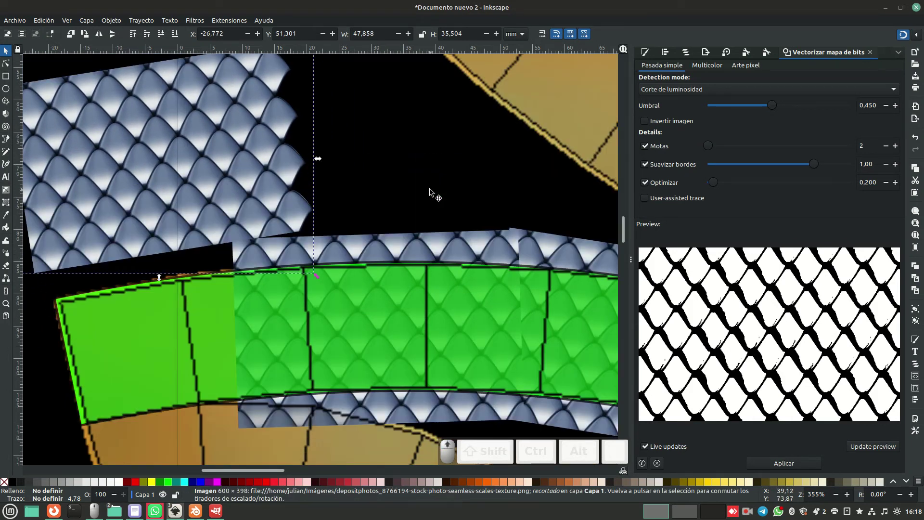
key("minus")
key("minus")
left_click_drag(224, 206, 126, 176)
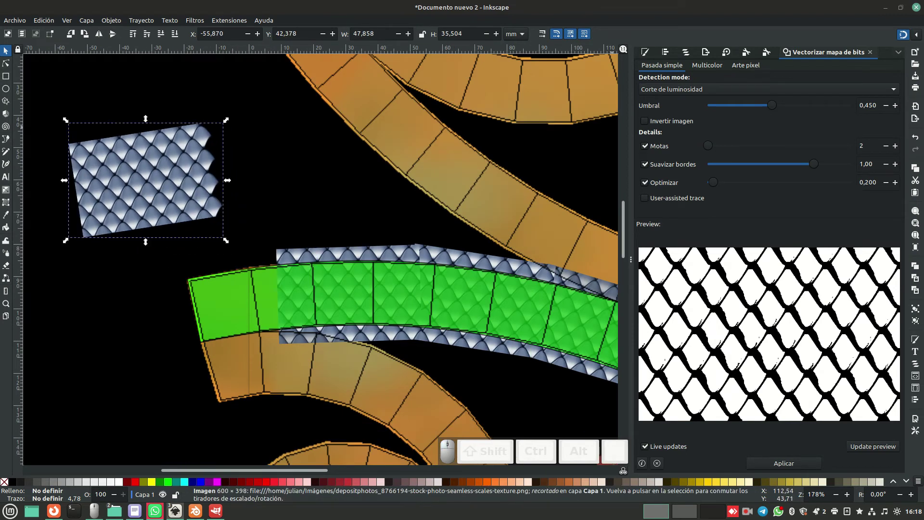
Export only the selected clipped scale image as the PNG file modulo_escamas in the Imágenes folder.
key("ctrl+shift+e")
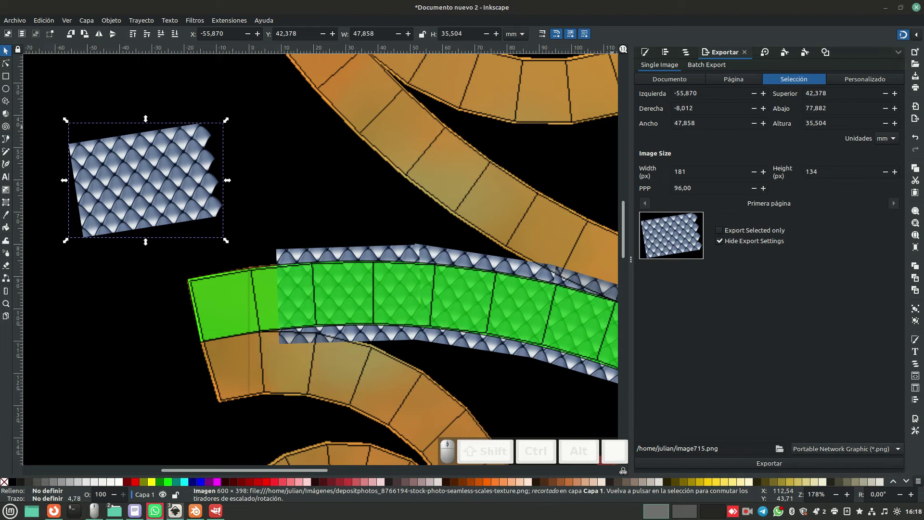
left_click(719, 230)
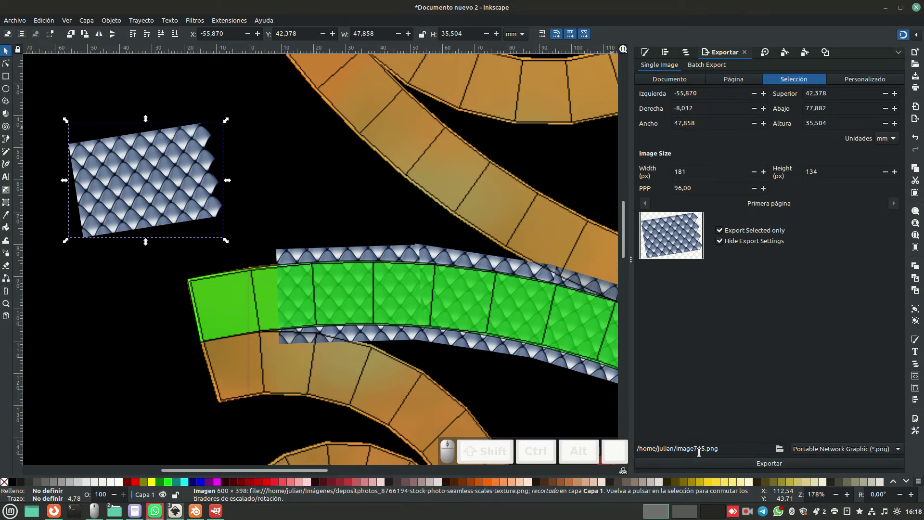
left_click(779, 449)
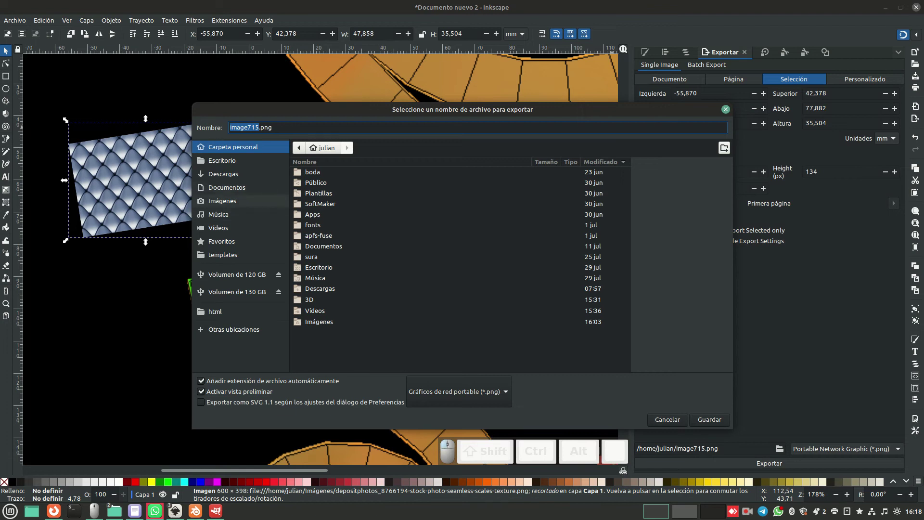
left_click(222, 200)
type("escamas")
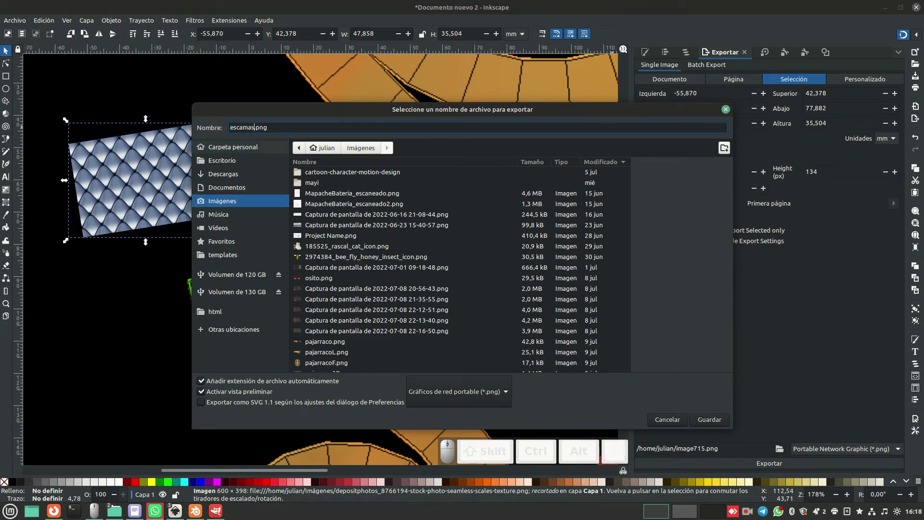
key("Left")
key("Left")
key("Left")
type("mo")
type("dulo_")
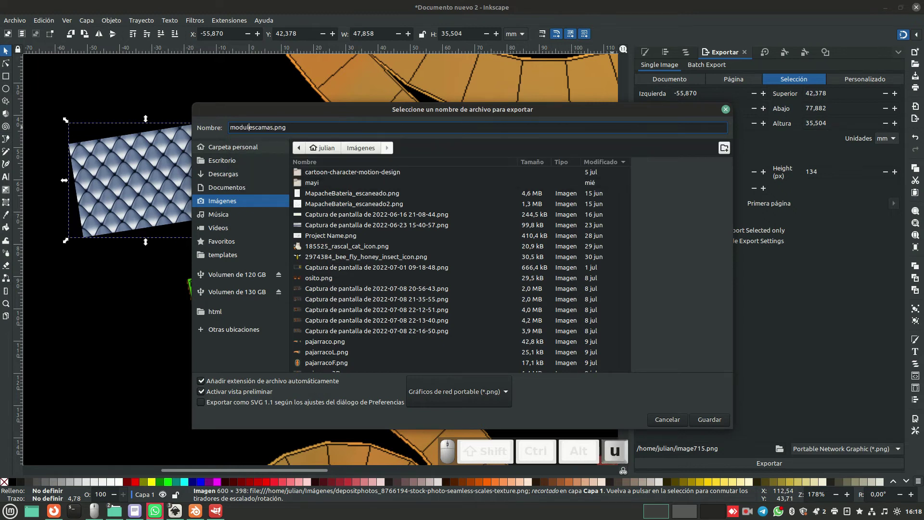
key("Return")
Switch to GIMP, open modulo_escamas.png as a layer in the cascara2 image, and move it over the orange zigzag strip's lower right bend.
key("alt+Tab")
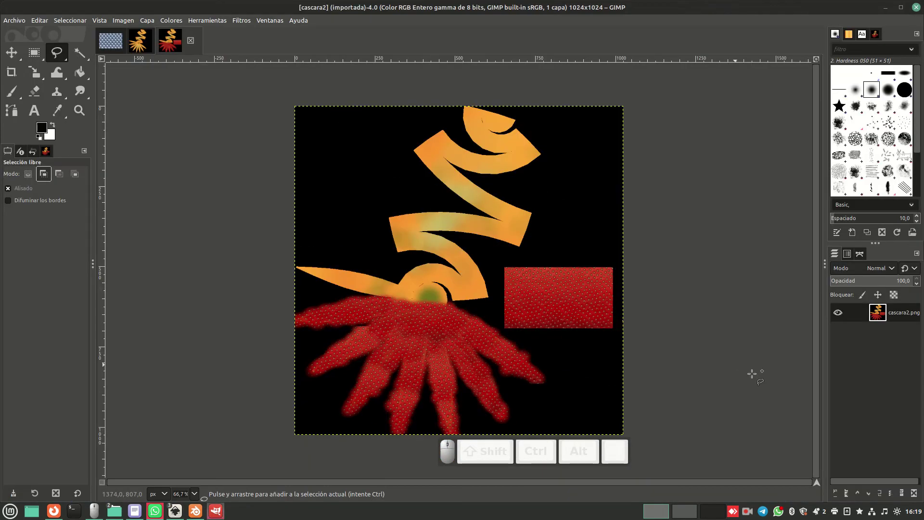
left_click(15, 20)
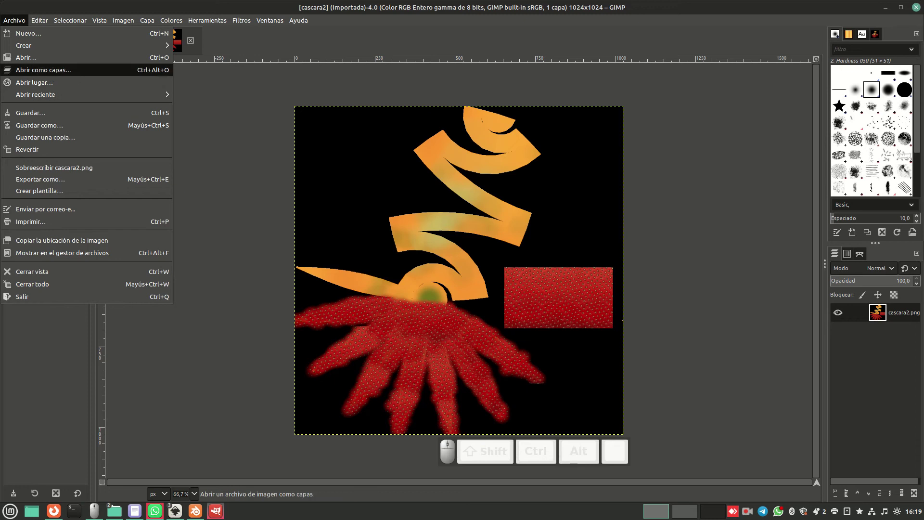
left_click(58, 70)
scroll(226, 159, "down", 5)
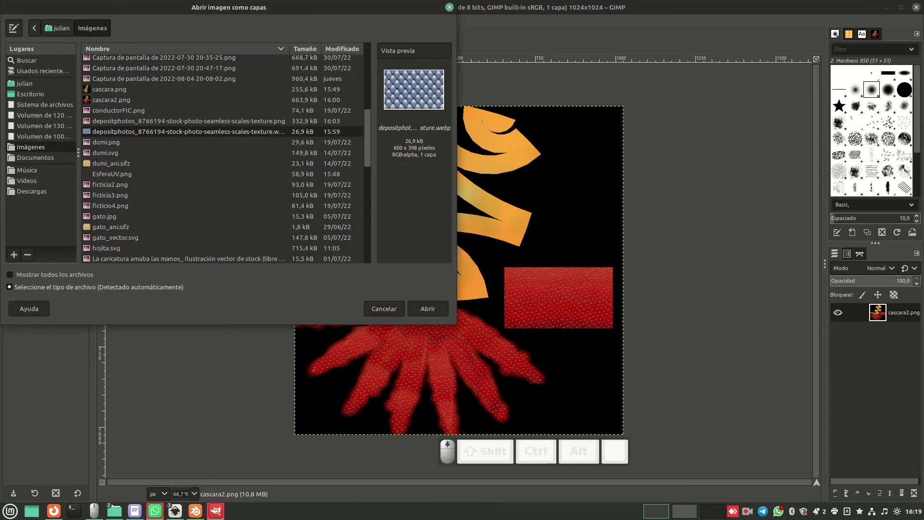
left_click(124, 202)
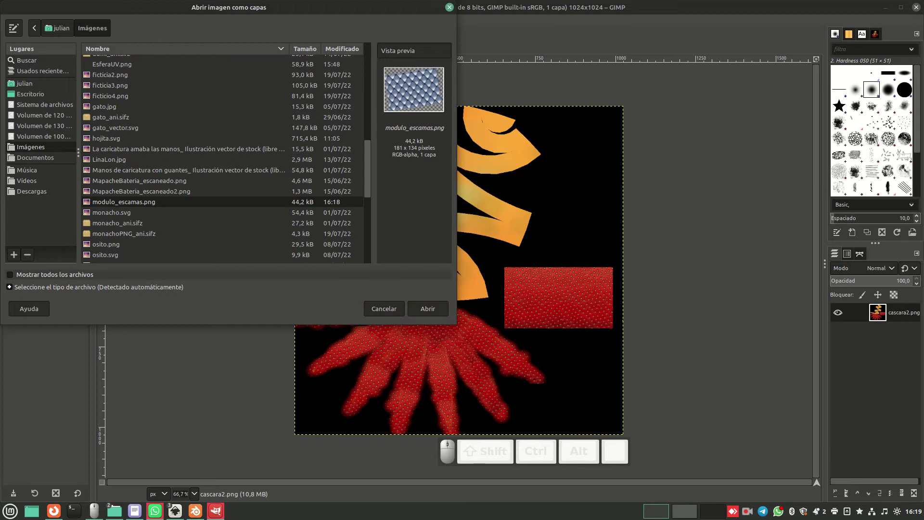
left_click(427, 308)
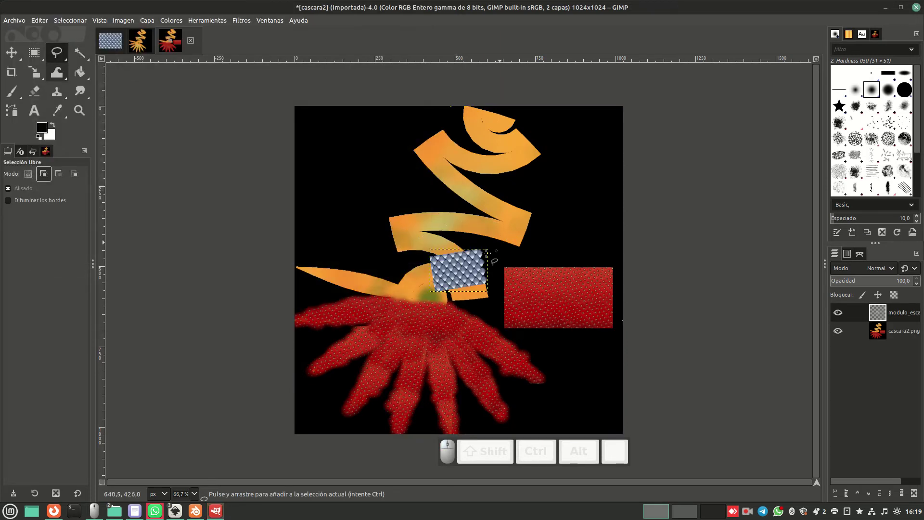
left_click(12, 52)
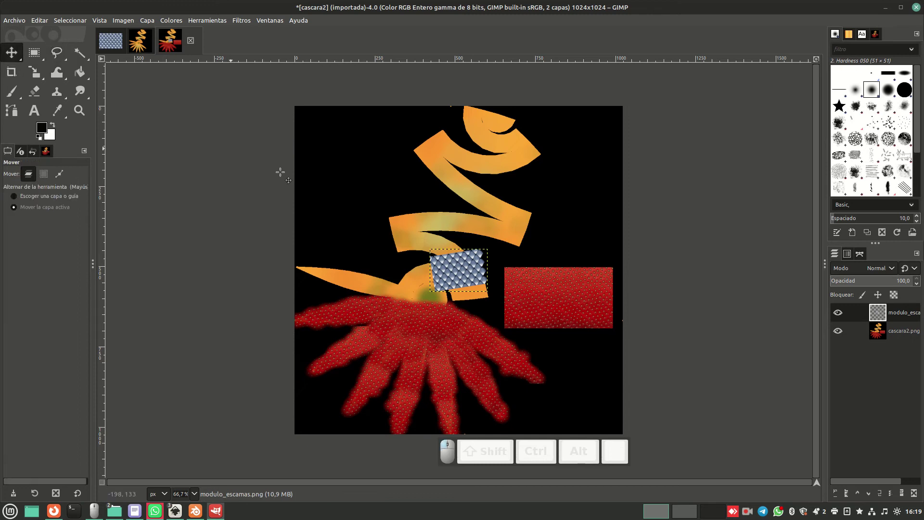
left_click_drag(461, 280, 505, 248)
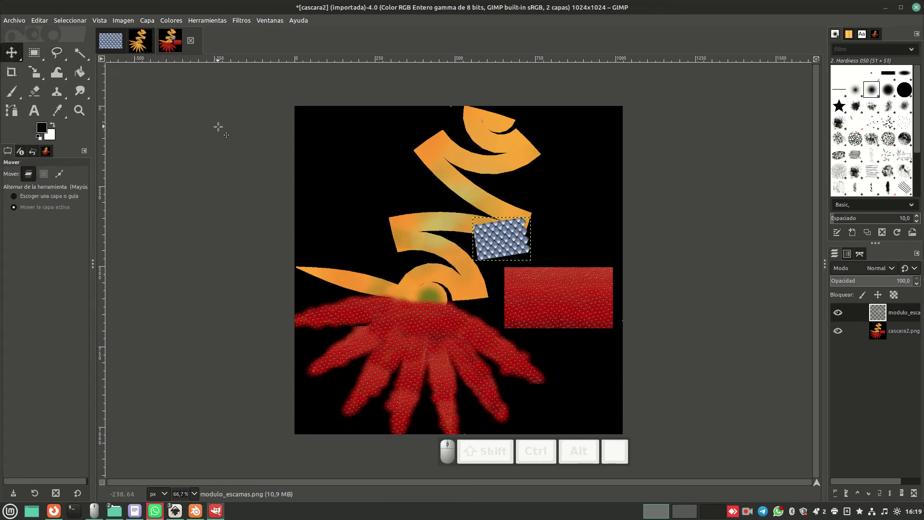
Open EsferaUV.png from the Imágenes folder as a layer in the cascara2 image and hide that layer.
left_click(15, 20)
left_click(43, 68)
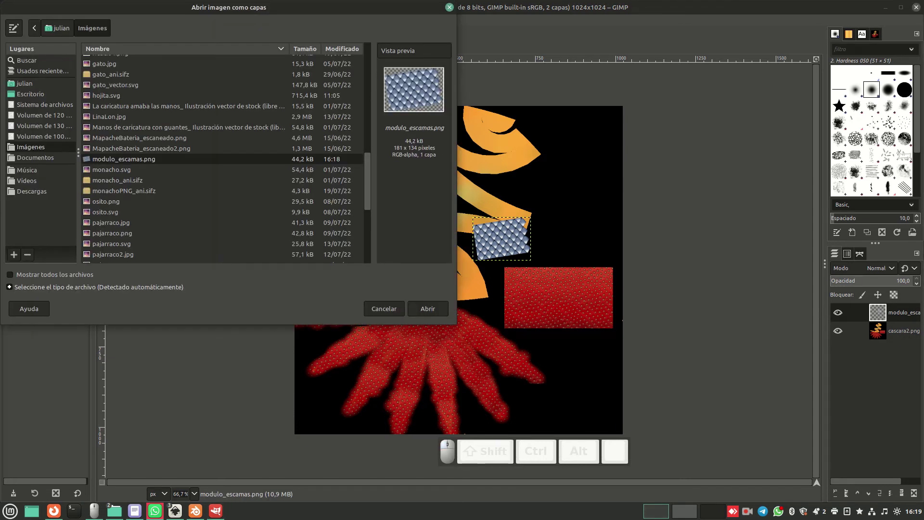
scroll(223, 159, "down", 5)
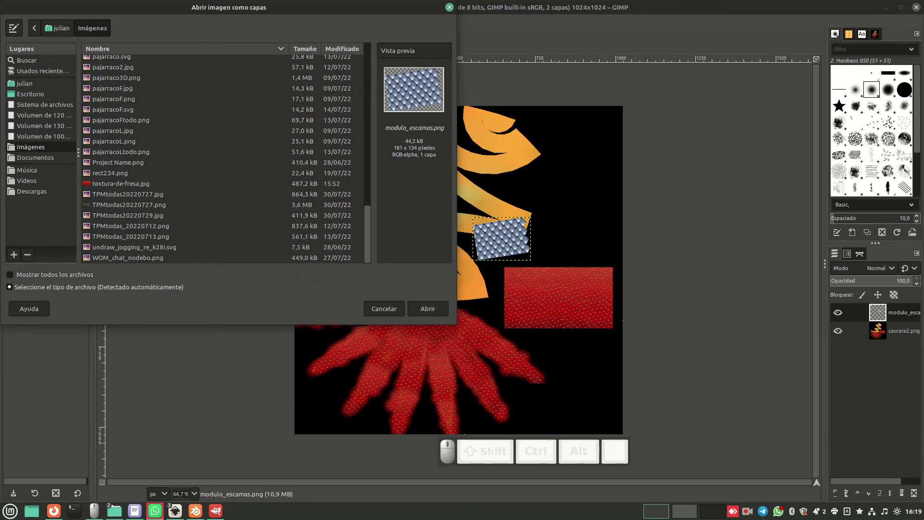
scroll(224, 159, "up", 7)
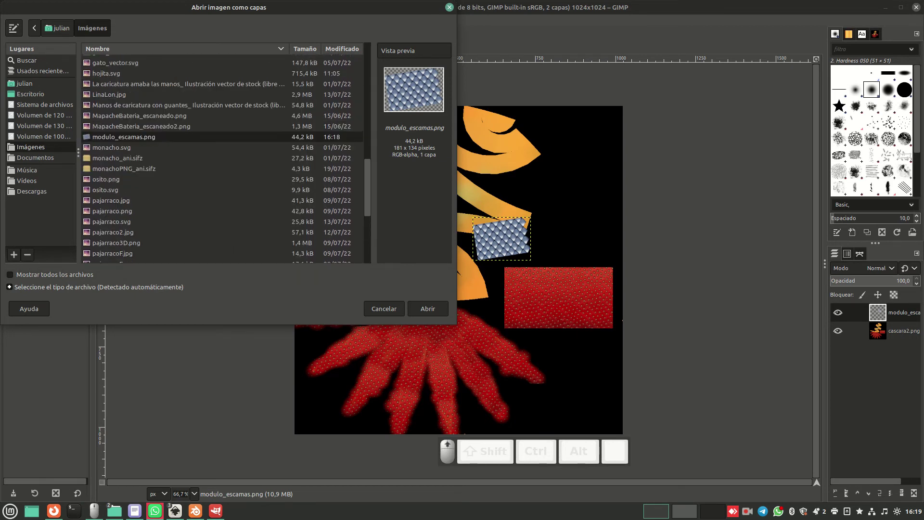
left_click(111, 110)
left_click(427, 308)
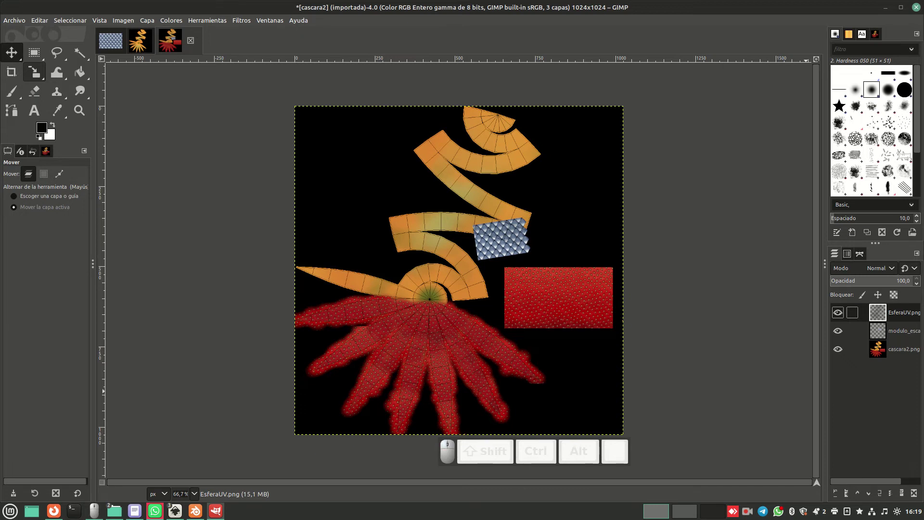
left_click(837, 312)
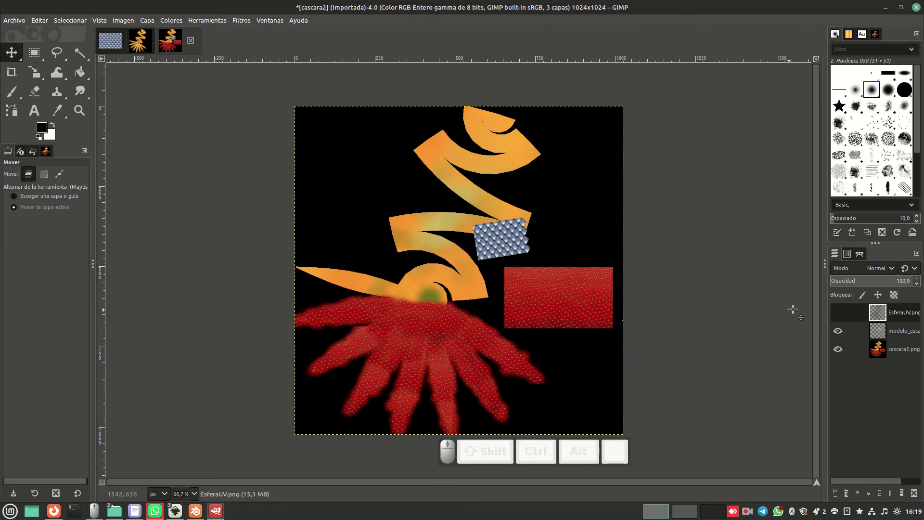
Lower the modulo_escamas layer's opacity to 62.8 and rotate the layer 30.48 degrees to follow the orange strip's bend.
left_click(895, 330)
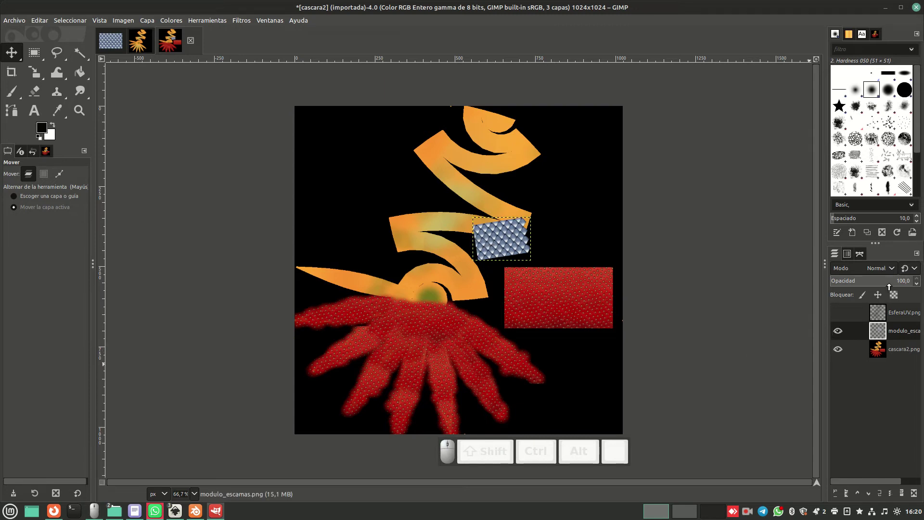
left_click_drag(897, 282, 882, 284)
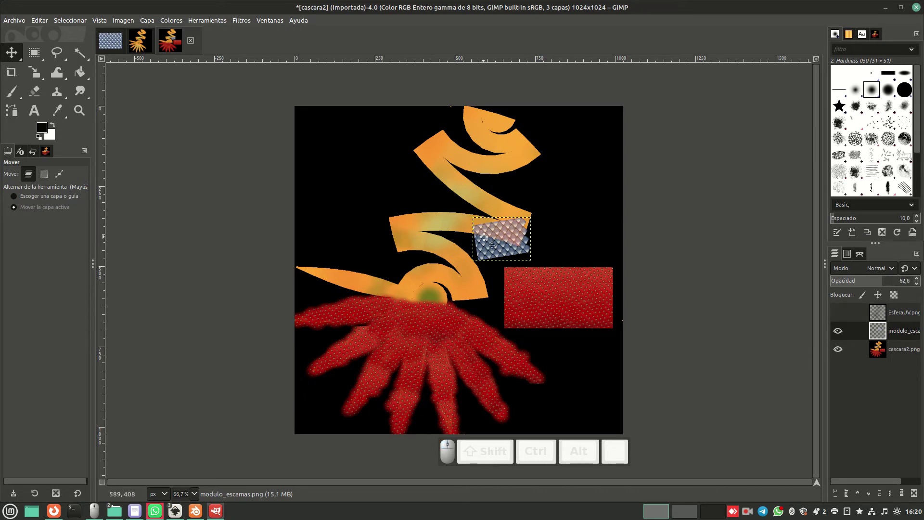
left_click(79, 111)
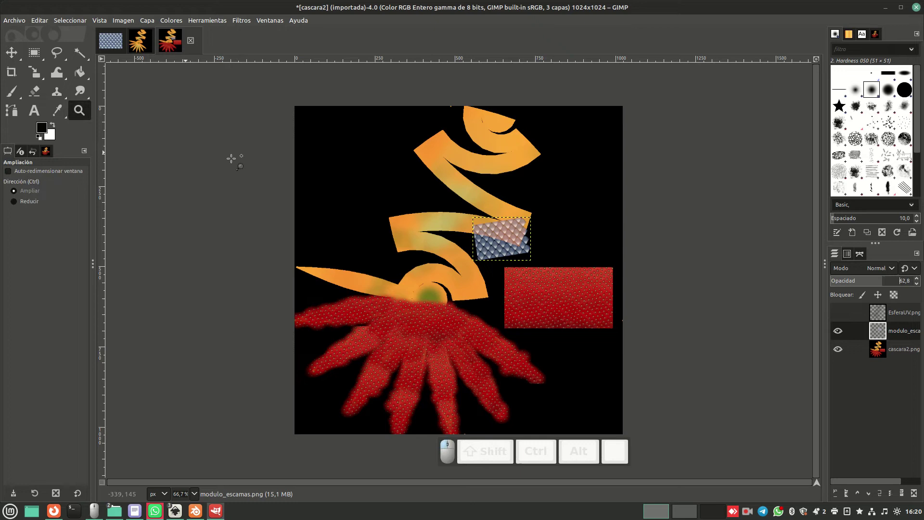
left_click_drag(368, 190, 539, 266)
left_click(34, 73)
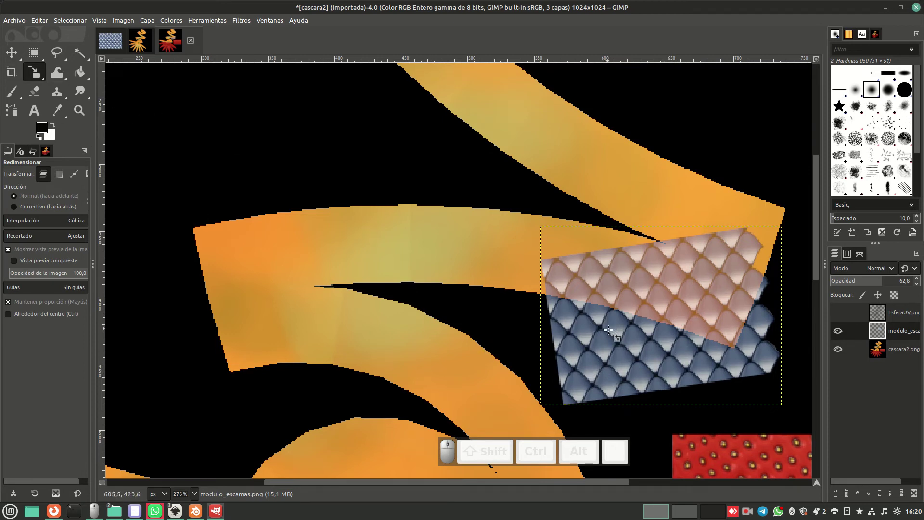
left_click_drag(35, 72, 79, 84)
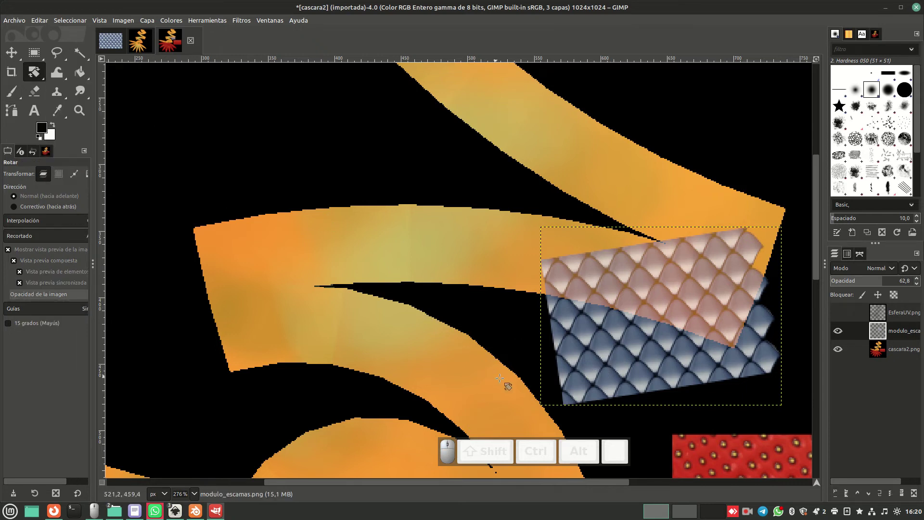
left_click_drag(597, 397, 576, 336)
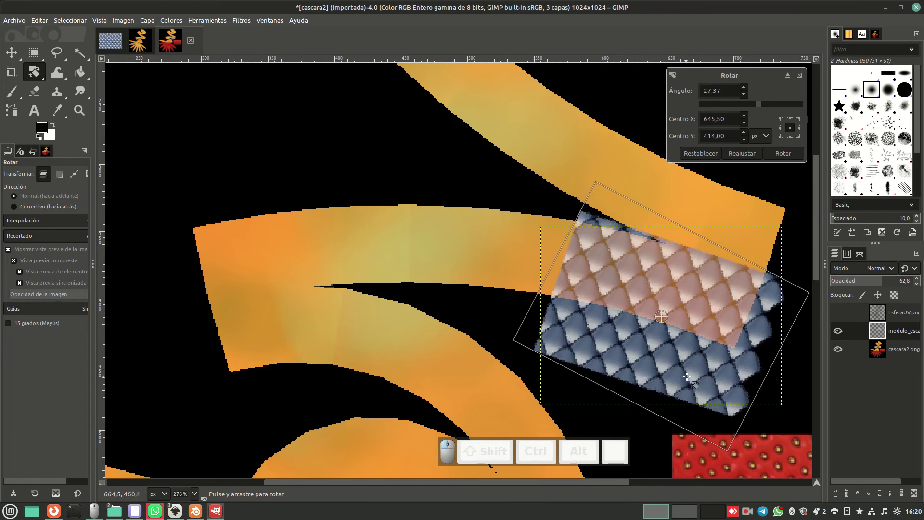
left_click_drag(683, 374, 683, 377)
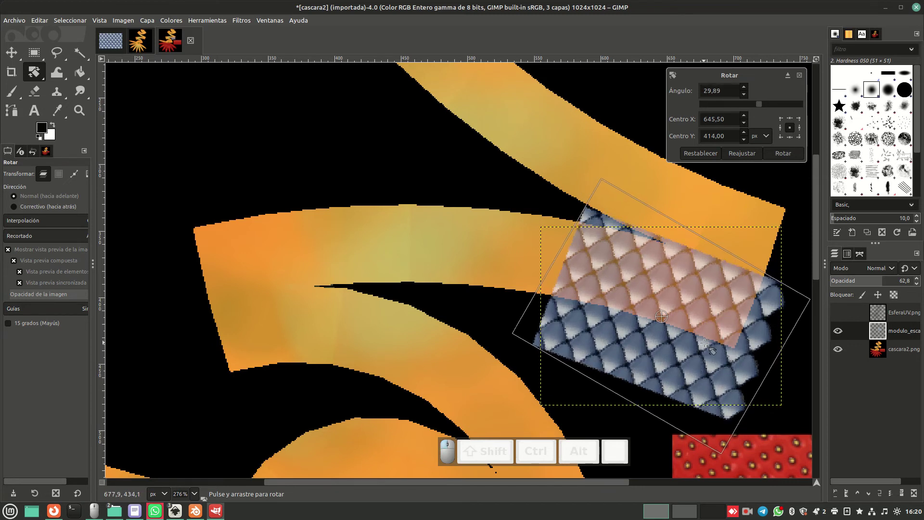
left_click(778, 154)
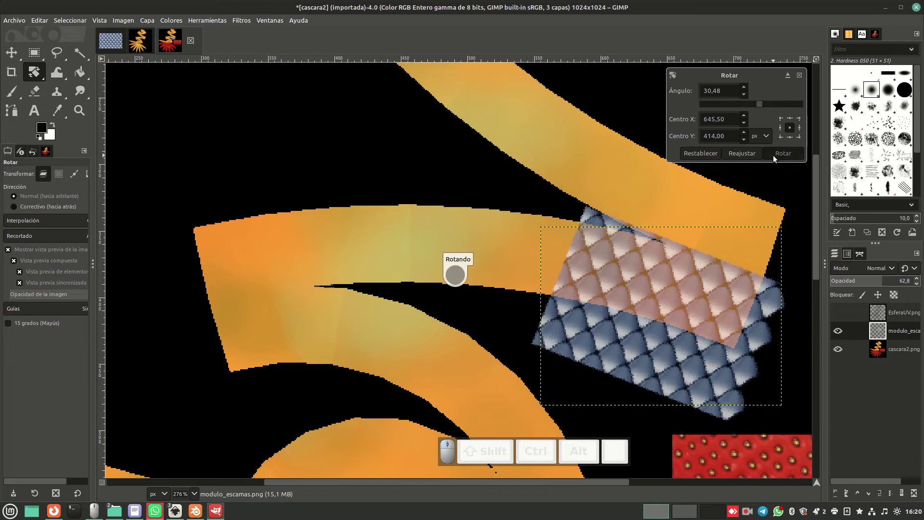
Move the rotated scale module up over the strip, then duplicate its layer and place the copy further left along the strip.
key("m")
left_click_drag(657, 361, 661, 340)
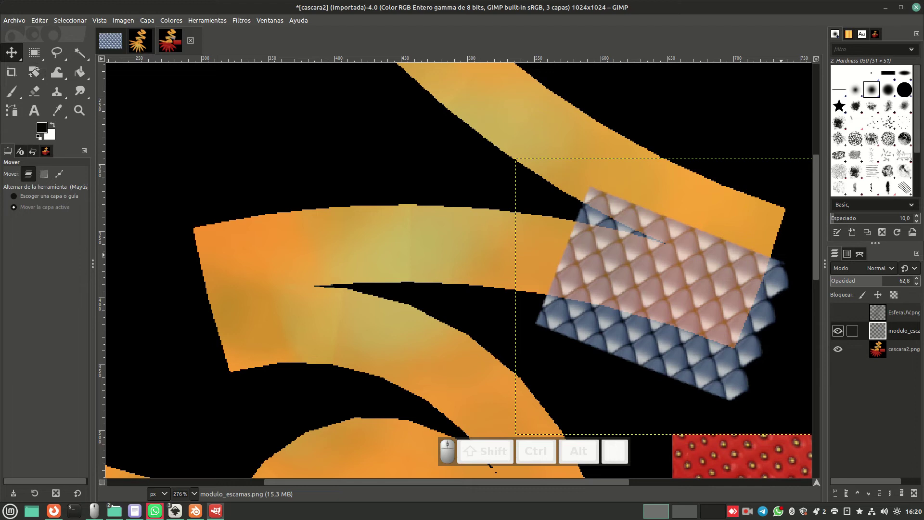
right_click(895, 330)
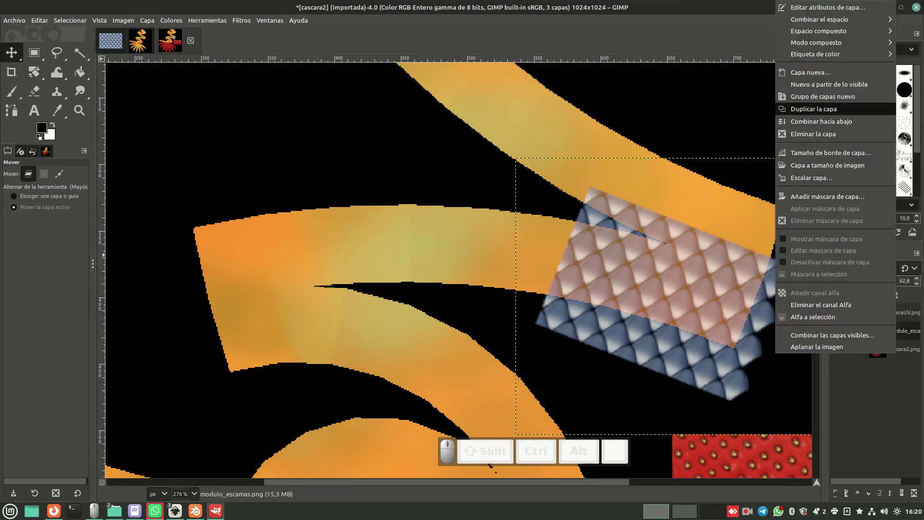
left_click(813, 108)
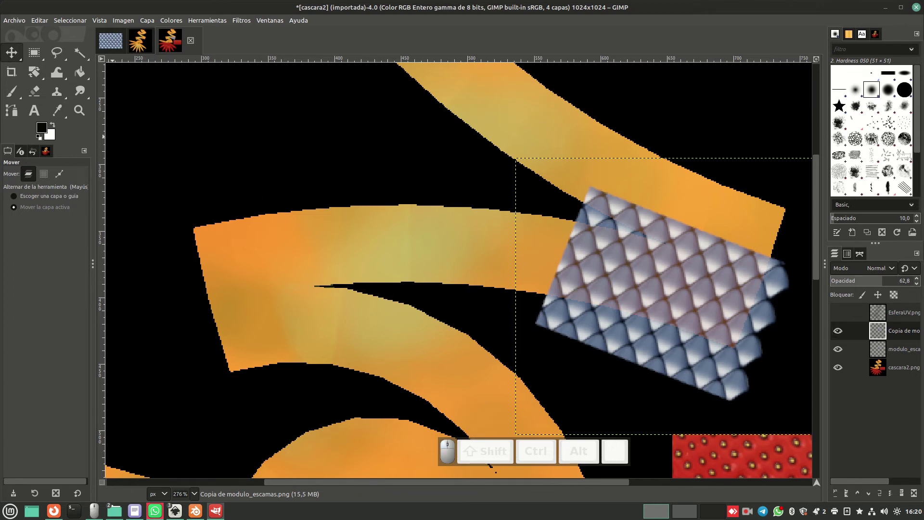
left_click_drag(603, 281, 491, 242)
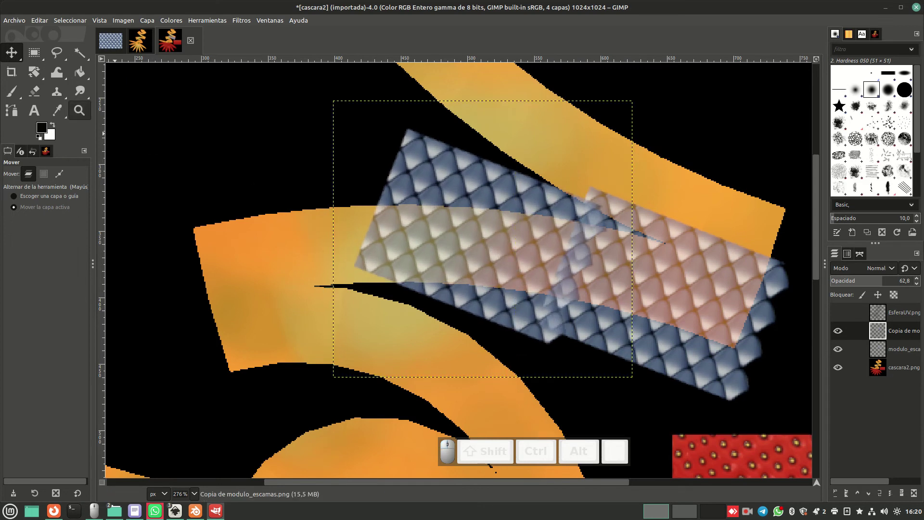
Rotate the copied scale module by -15.89 degrees to follow the direction of the strip.
left_click(33, 71)
left_click_drag(426, 166, 409, 186)
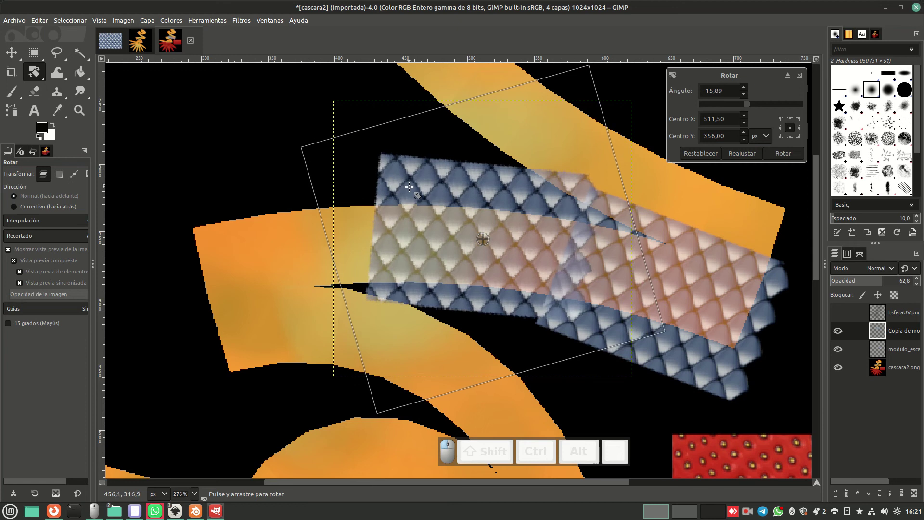
left_click(781, 153)
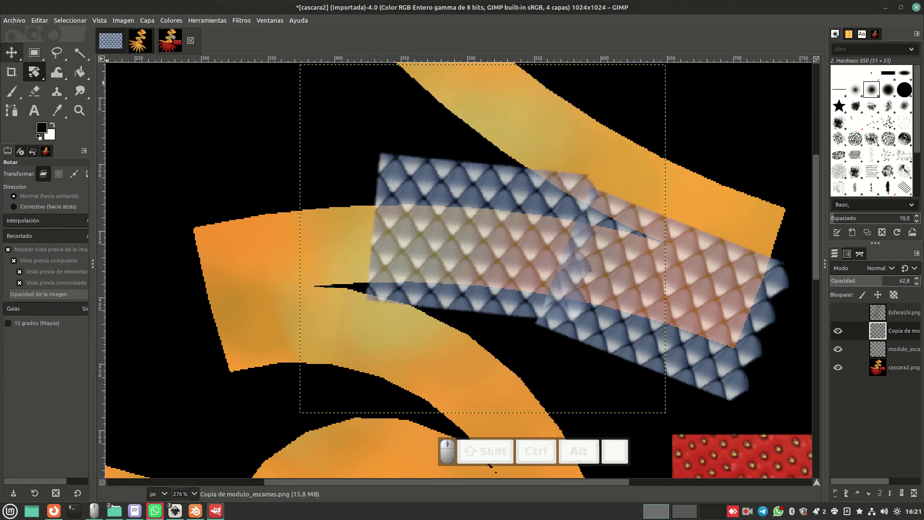
Try to shift the copied module down and slightly right so its scales line up with the first module.
left_click(12, 52)
left_click_drag(497, 252, 510, 274)
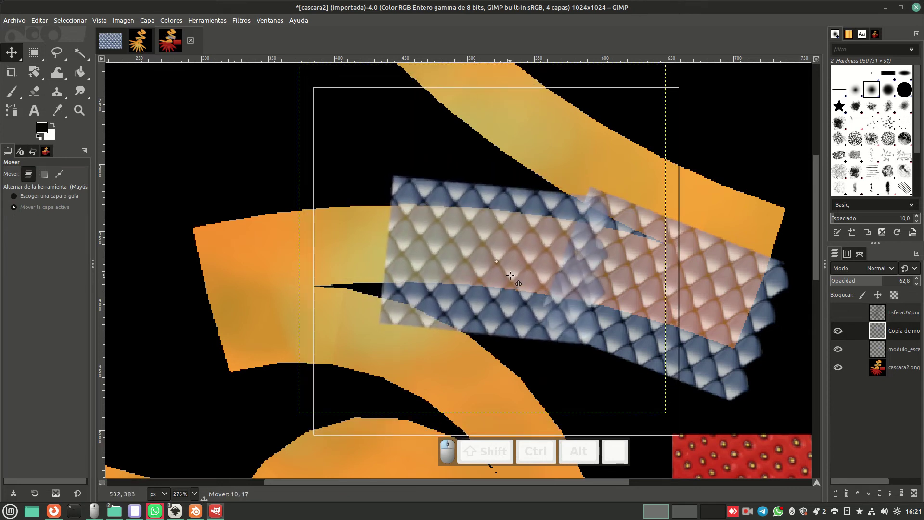
left_click_drag(510, 275, 510, 275)
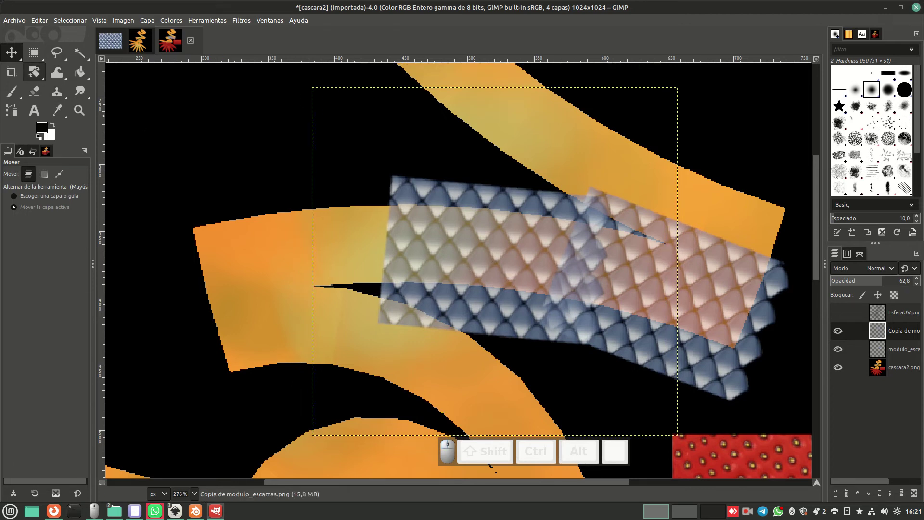
left_click(33, 72)
left_click(33, 72)
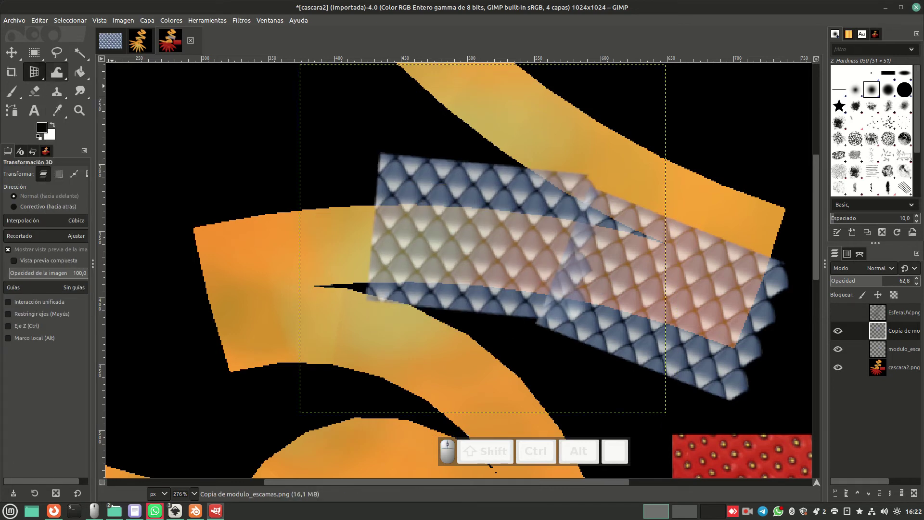
Draw a closed four-point Cage Transform cage around the copied scale module.
left_click(57, 72)
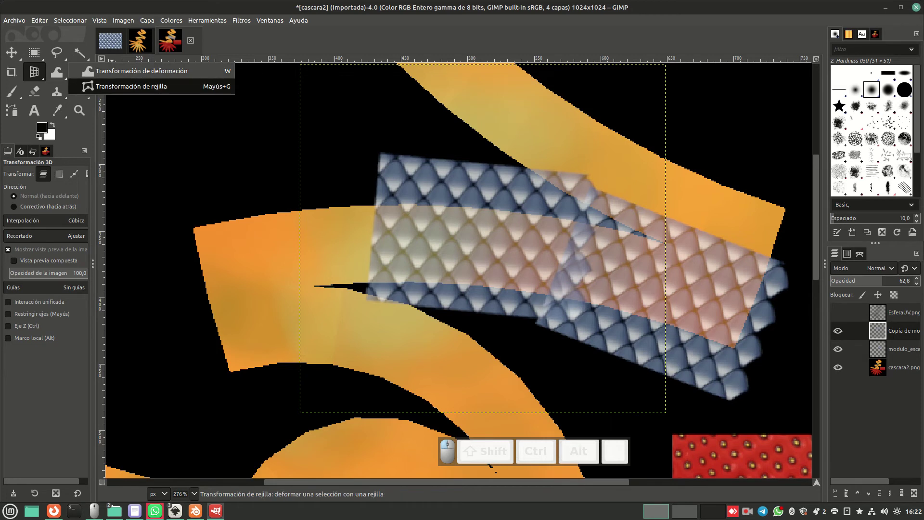
left_click(127, 87)
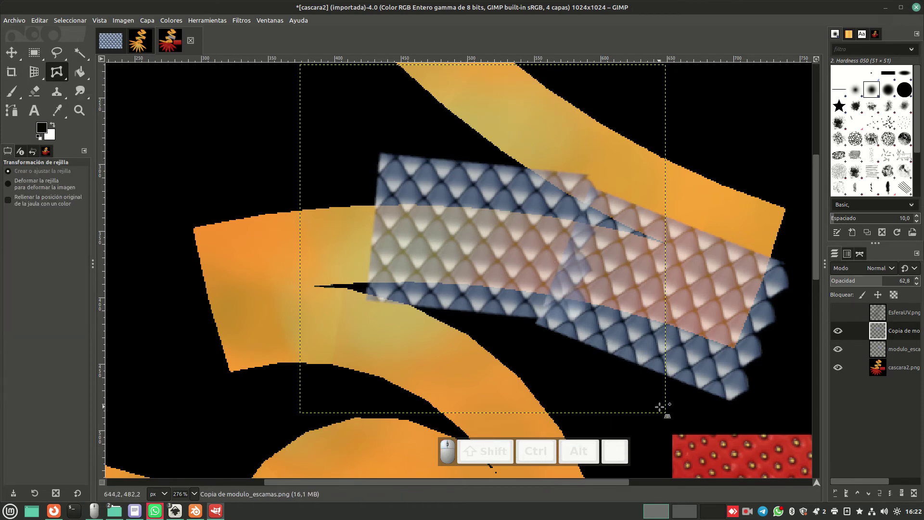
left_click(638, 401)
key("Escape")
left_click(595, 333)
left_click(356, 308)
left_click(374, 139)
left_click(618, 169)
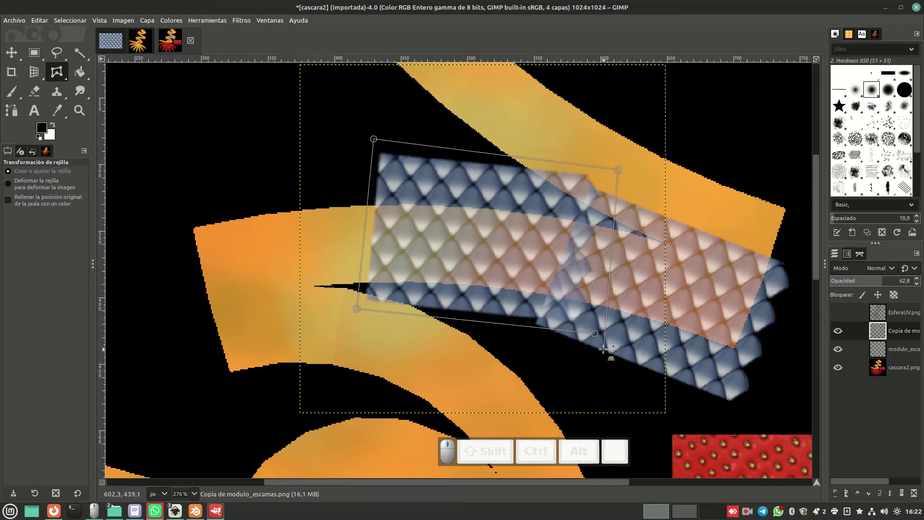
left_click(595, 333)
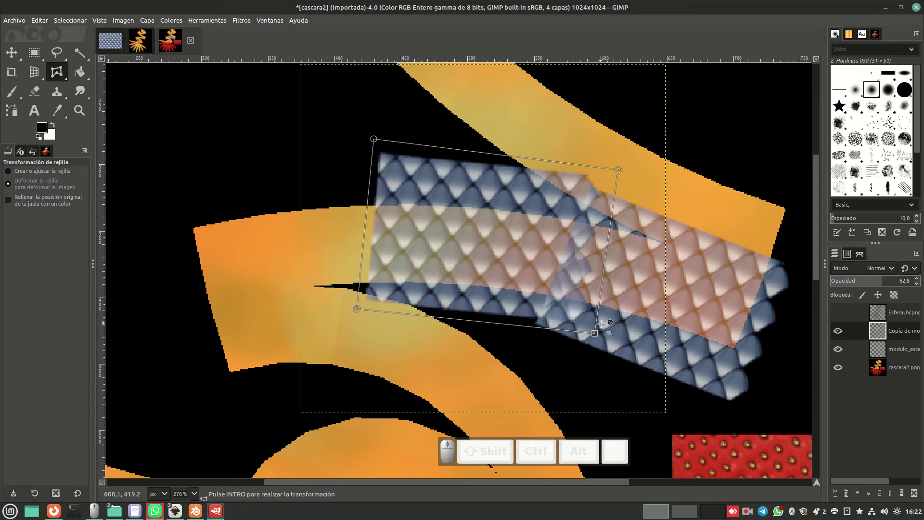
Deform the cage's corners so the copied module curves along the strip and its scales meet the first module, and apply the transformation.
left_click_drag(595, 333, 588, 330)
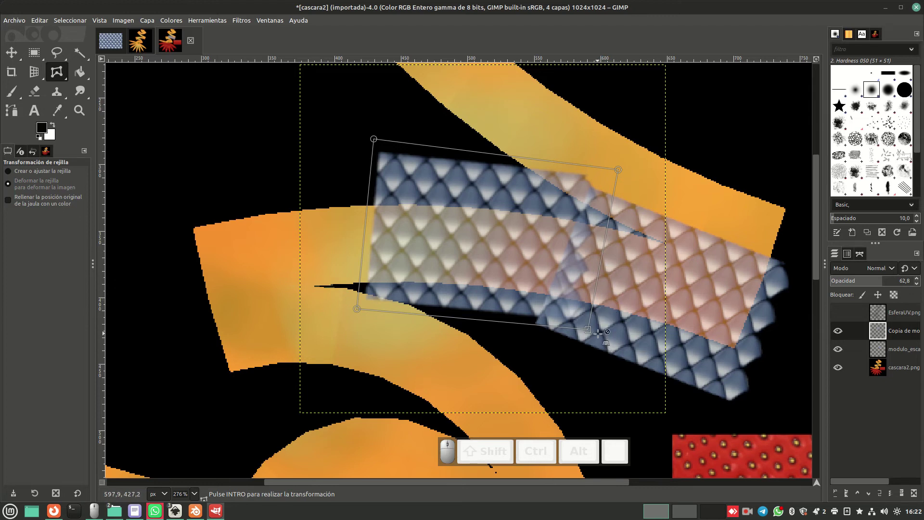
left_click_drag(588, 330, 580, 325)
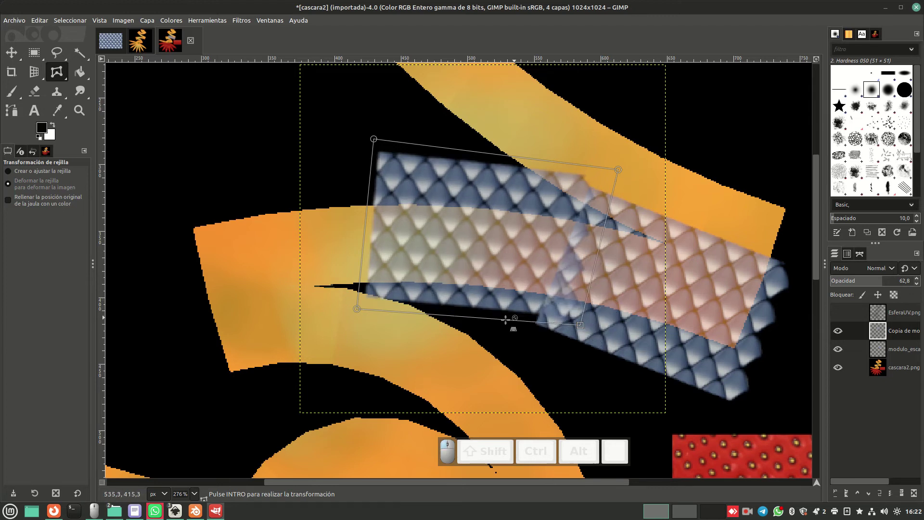
left_click_drag(374, 138, 338, 153)
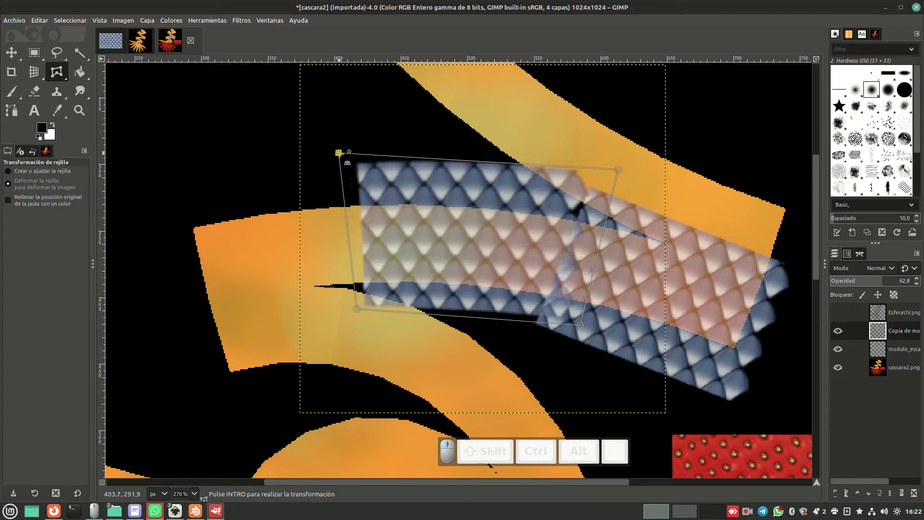
left_click_drag(615, 169, 629, 217)
left_click_drag(581, 326, 582, 332)
left_click_drag(629, 217, 626, 222)
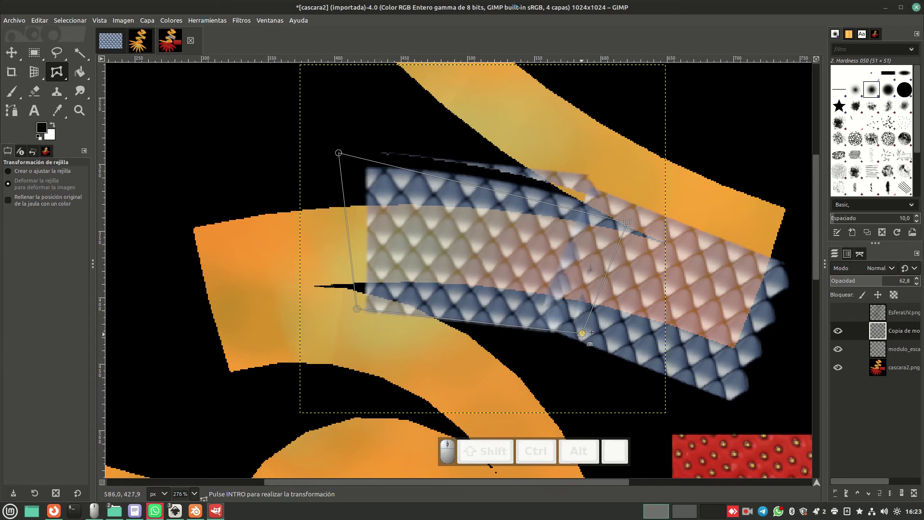
left_click_drag(582, 333, 565, 333)
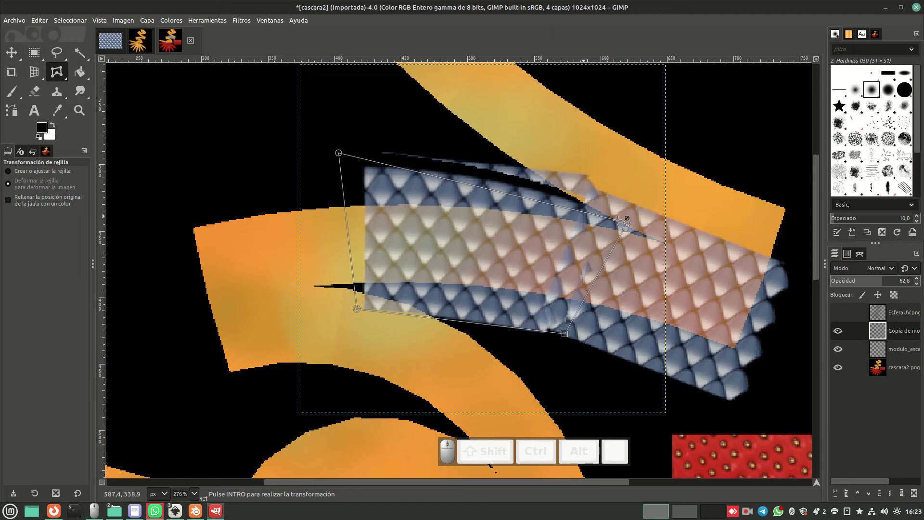
key("Return")
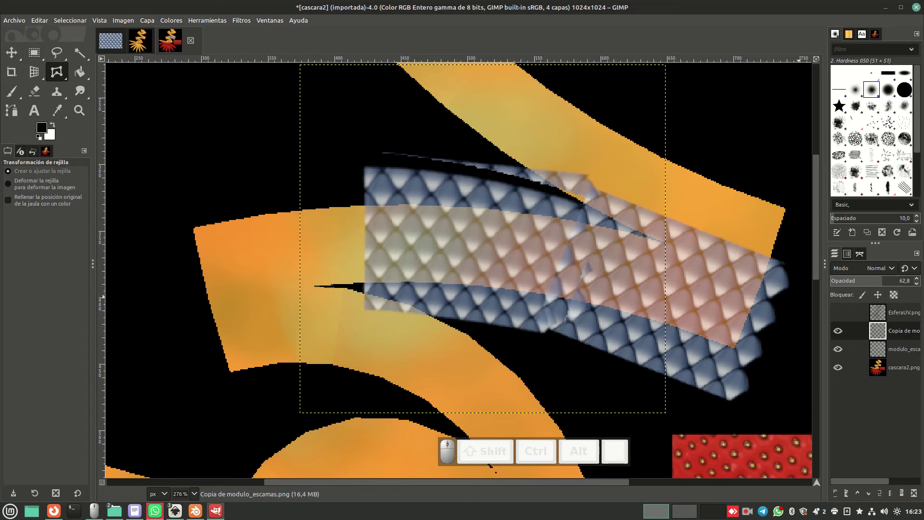
Set the opacity of both the copied and the original modulo_escamas layers to 100, then make the copy the active layer.
left_click_drag(876, 281, 896, 281)
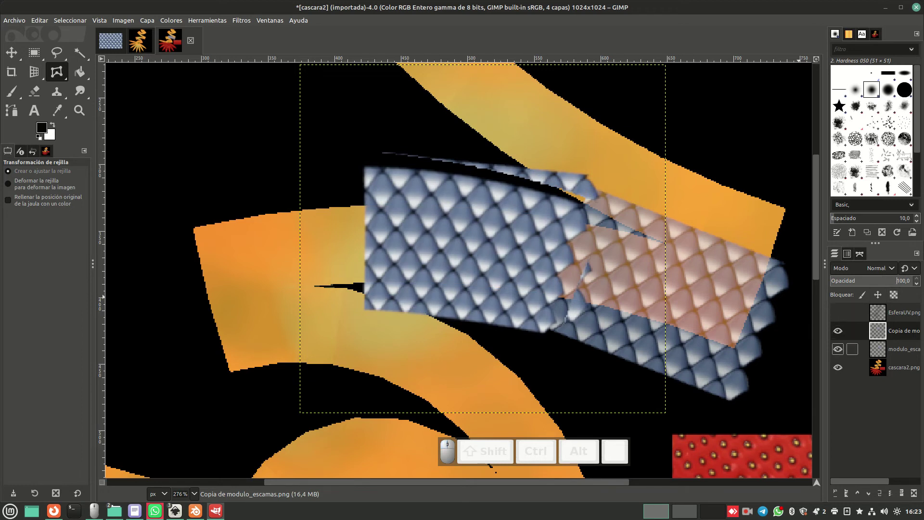
left_click(900, 349)
left_click_drag(870, 281, 921, 278)
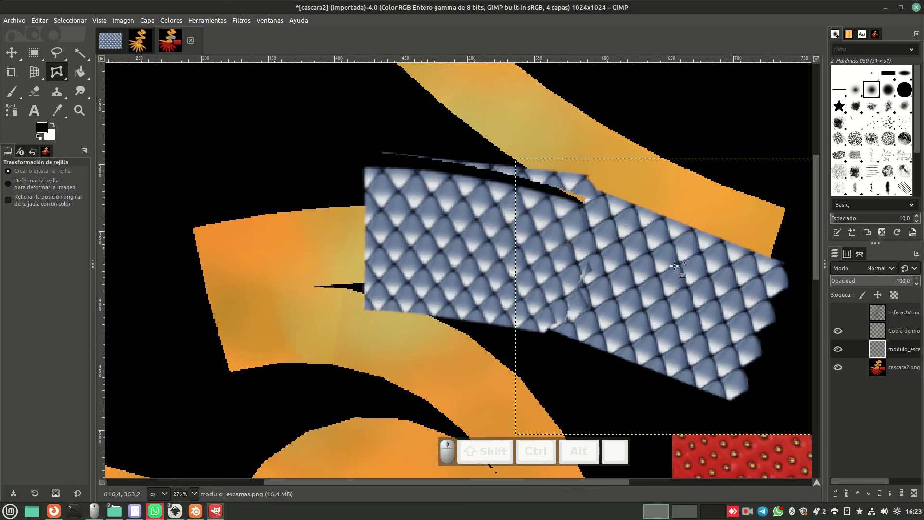
key("Page_Up")
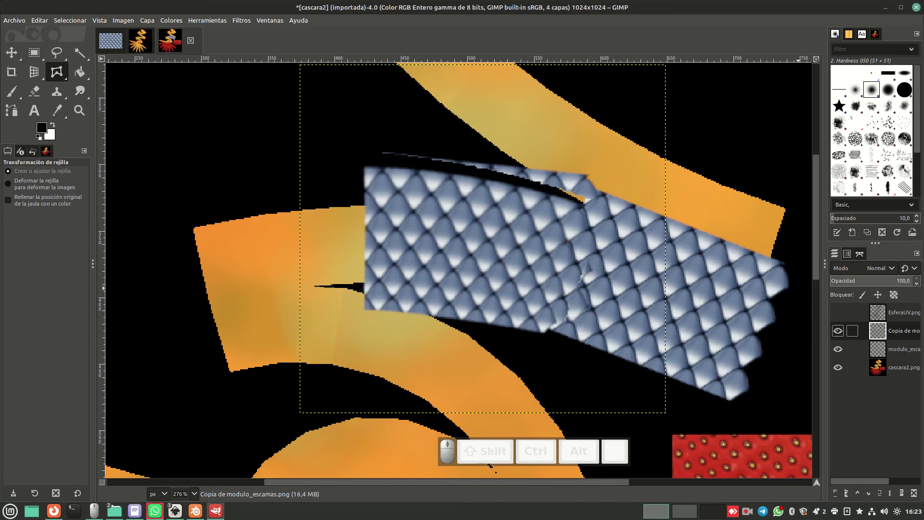
Hide the modulo_escamas and cascara2.png layers and erase the stray scale fragments around the copied module with the 2. Hardness 100 brush at size 51.
left_click(838, 348)
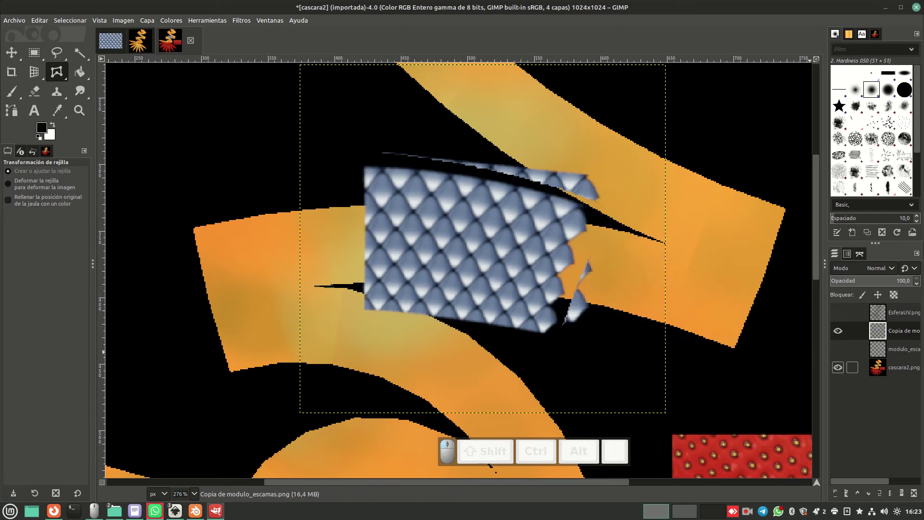
left_click(838, 367)
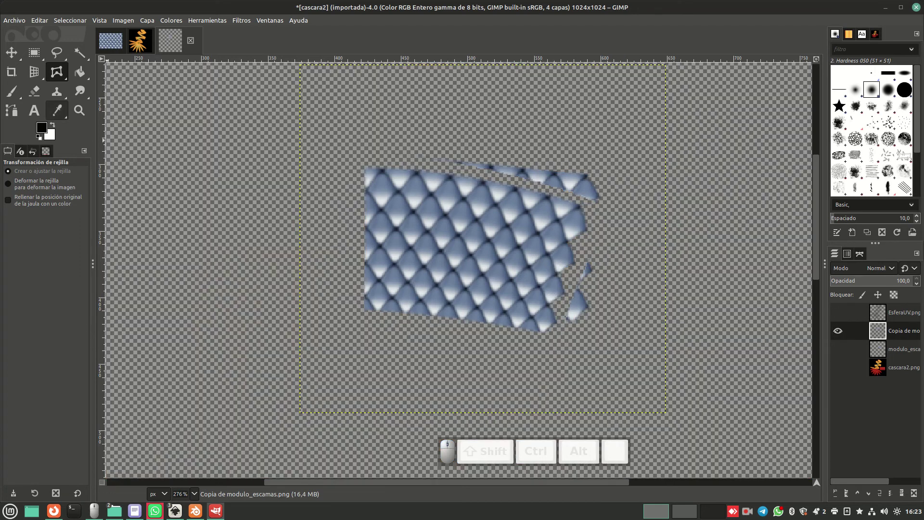
key("shift+e")
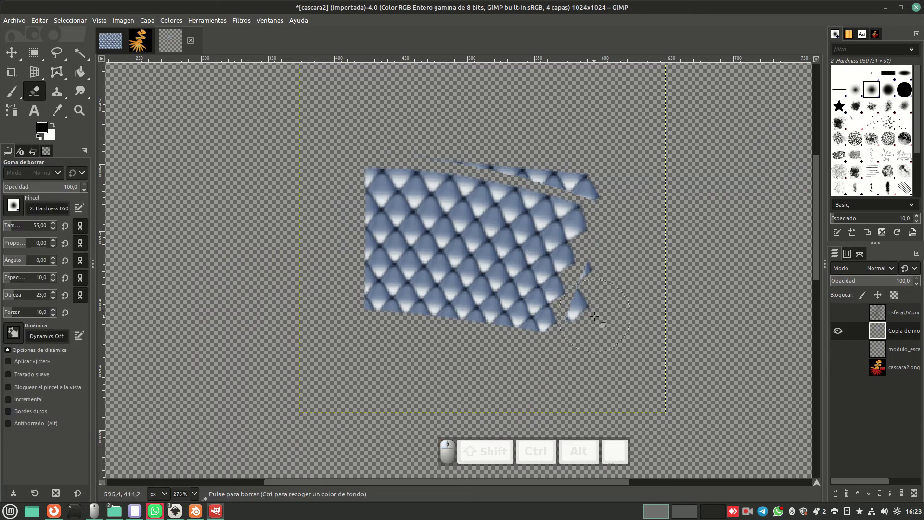
left_click(13, 205)
left_click(77, 243)
mouse_move(595, 332)
left_mouse_down()
mouse_move(585, 305)
mouse_move(613, 295)
mouse_move(623, 266)
mouse_move(621, 200)
mouse_move(606, 173)
mouse_move(589, 166)
mouse_move(529, 166)
mouse_move(427, 134)
mouse_move(503, 140)
left_mouse_up()
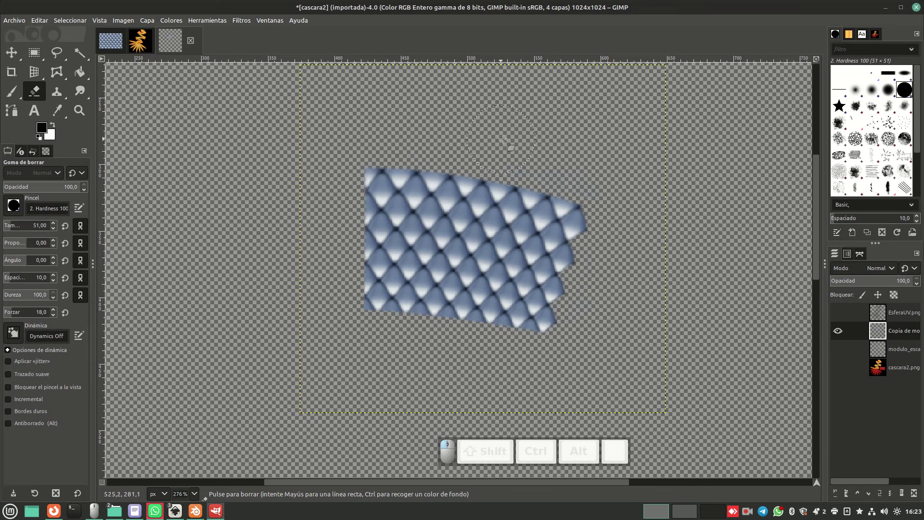
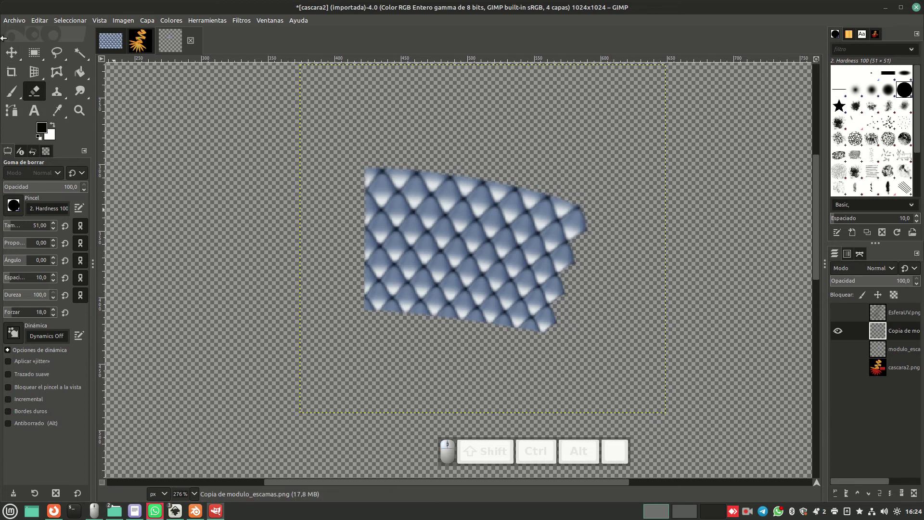
Show the original modulo_escamas and cascara2.png layers again.
left_click(12, 52)
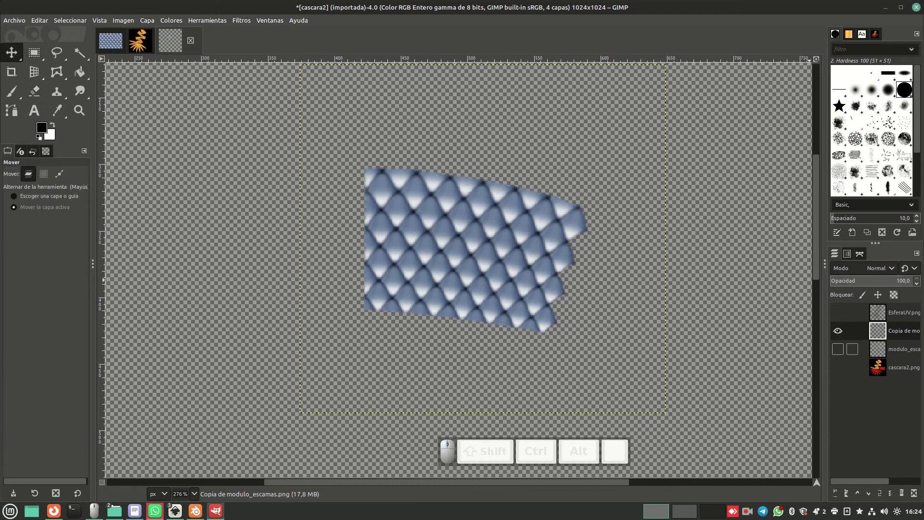
left_click(878, 349)
left_click(879, 367)
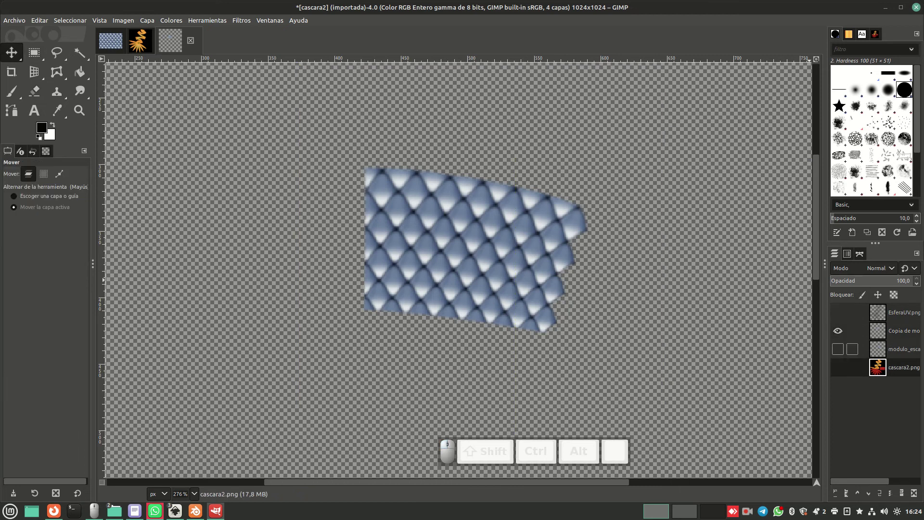
left_click(837, 349)
left_click(838, 367)
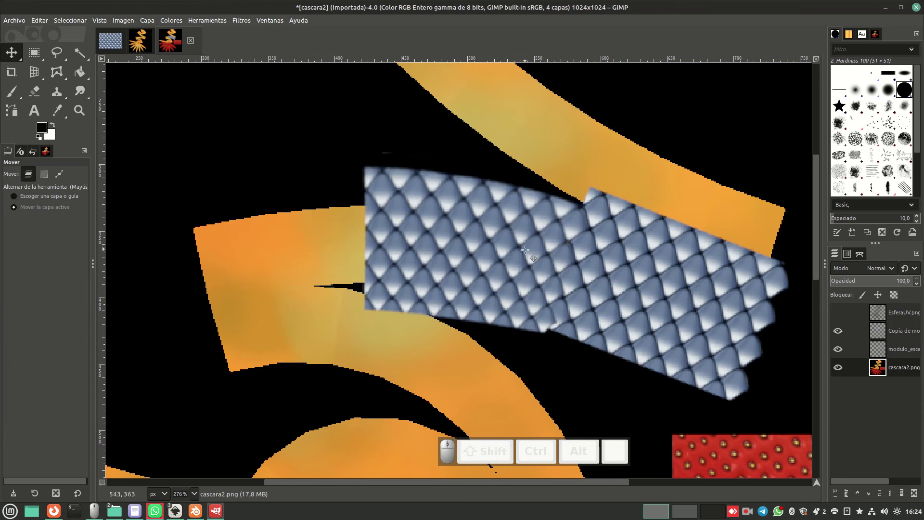
Nudge the copied module layer slightly right and down so its scales line up with the first module.
left_click_drag(503, 250, 507, 251)
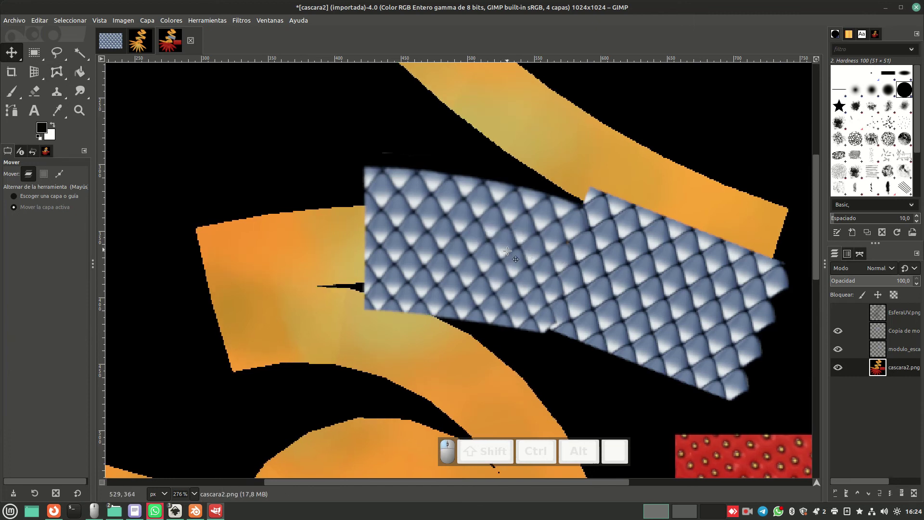
key("ctrl+z")
left_click(852, 331)
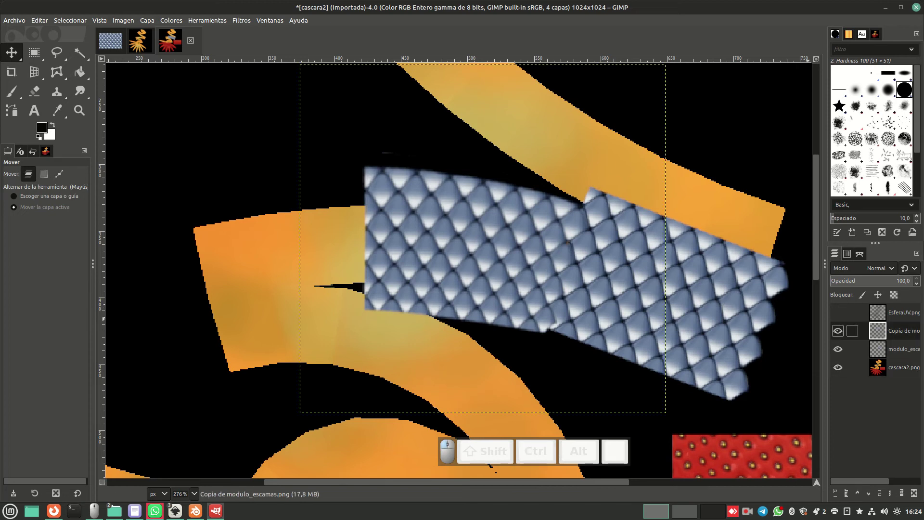
left_click_drag(499, 253, 502, 255)
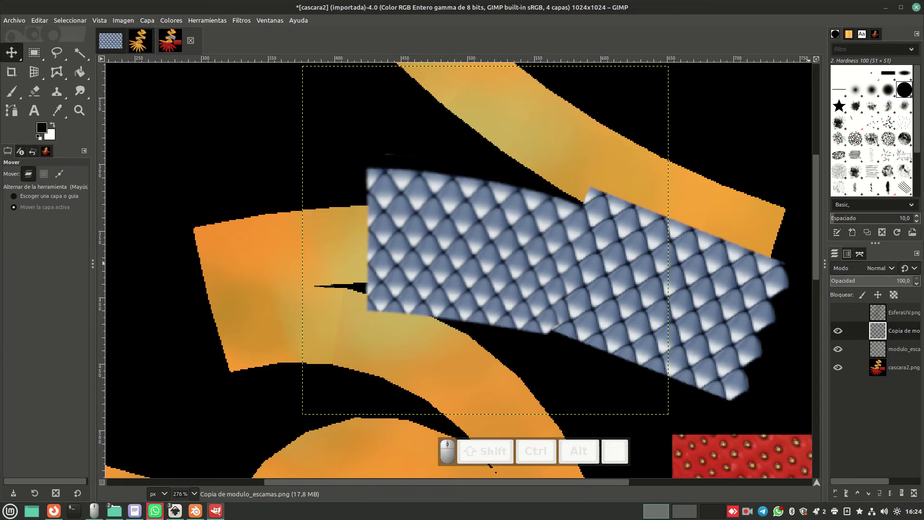
Duplicate the copied module layer and move the duplicate left along the strip, beside the second module.
right_click(891, 330)
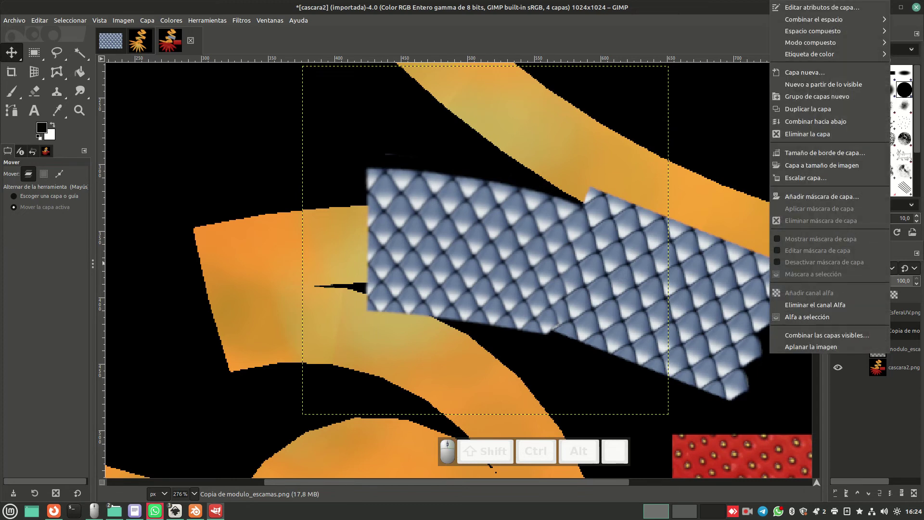
left_click(808, 108)
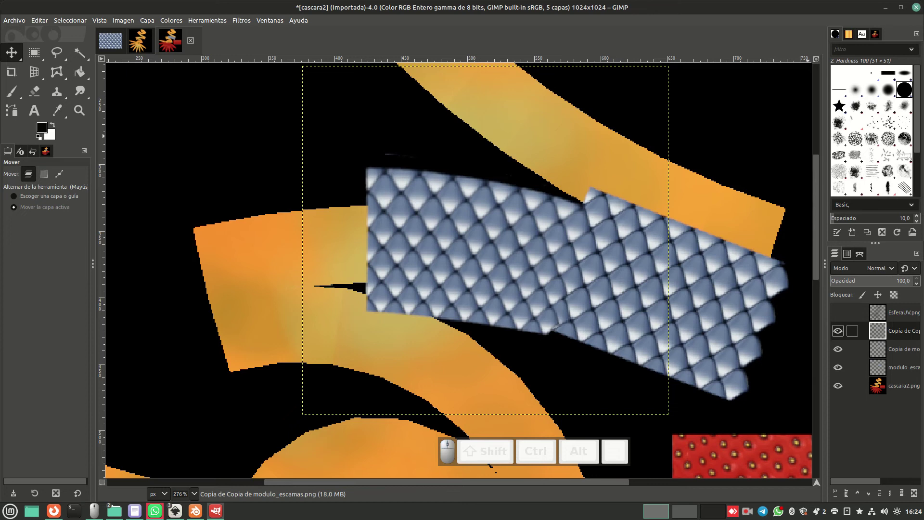
left_click_drag(502, 255, 282, 228)
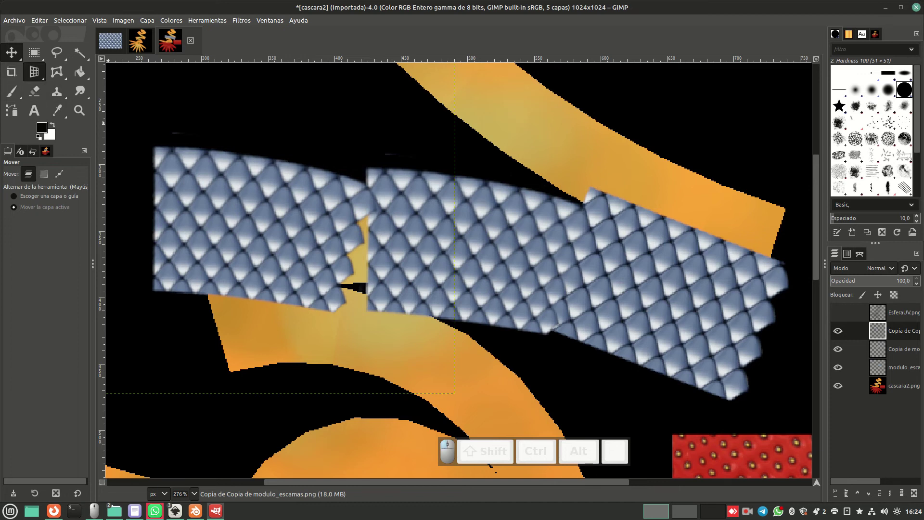
Rotate the third module by -13.48° and move it down and right until it meets the second module.
left_click(11, 71)
left_click(80, 86)
mouse_move(191, 219)
left_mouse_down()
mouse_move(187, 208)
mouse_move(196, 218)
left_mouse_up()
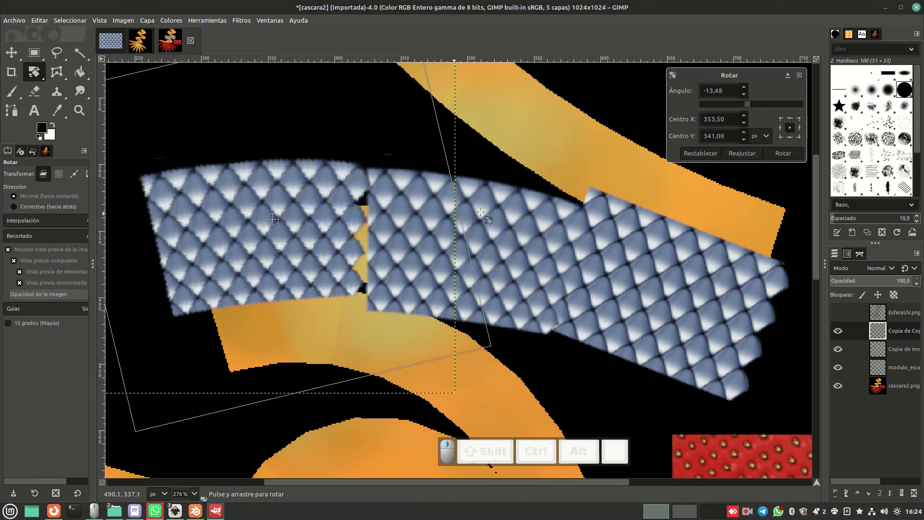
left_click(783, 153)
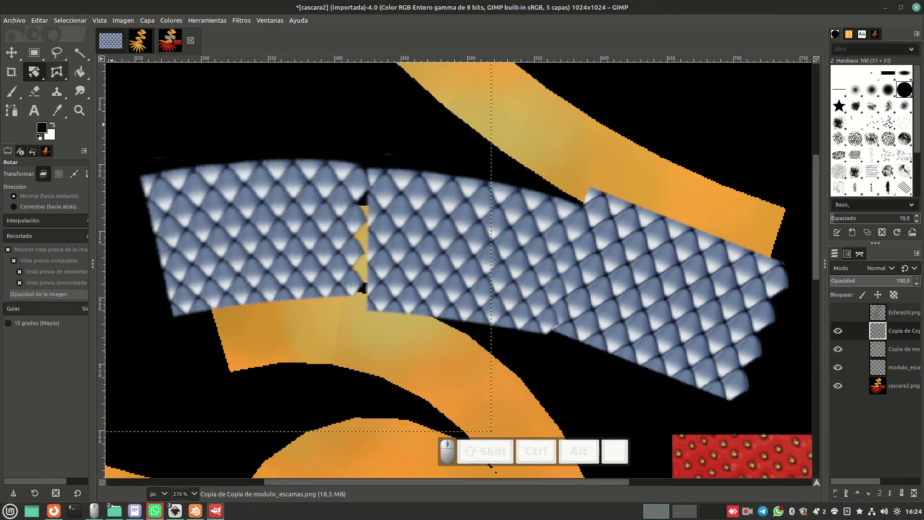
left_click(11, 52)
left_click_drag(252, 222, 263, 247)
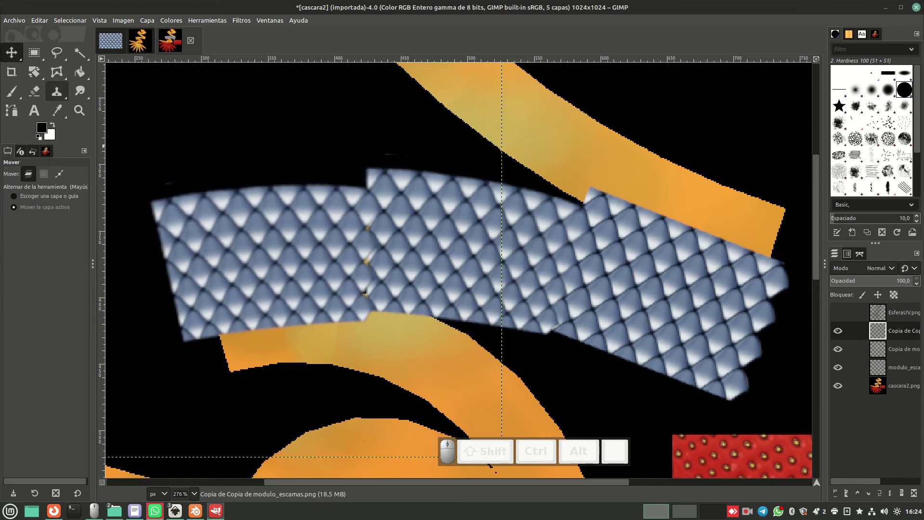
Rotate the third module by a further -2.94° and shift it so its scales interlock with the second module.
left_click(33, 72)
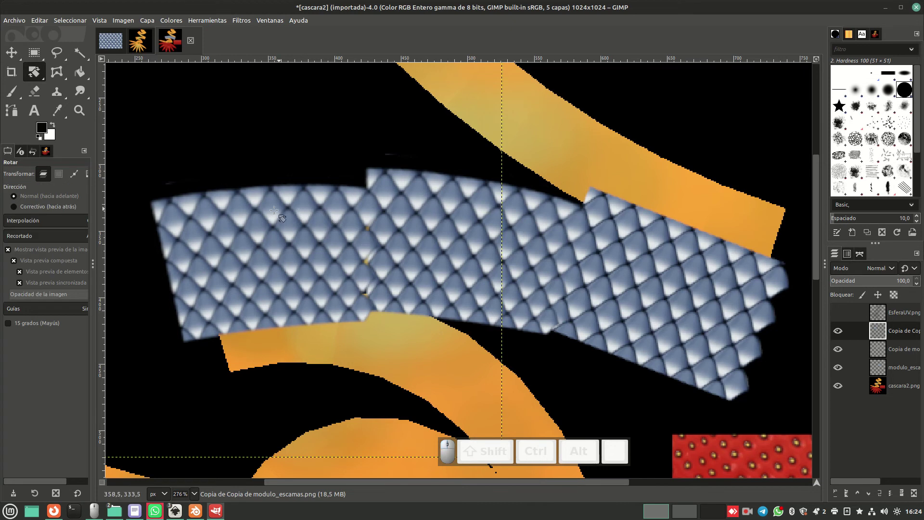
left_click_drag(253, 218, 258, 224)
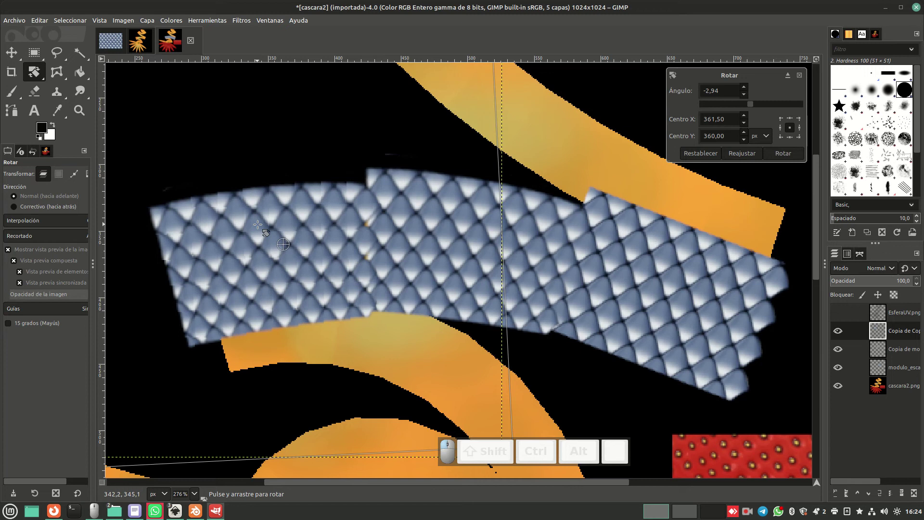
left_click(783, 153)
key("m")
left_click_drag(246, 238, 241, 251)
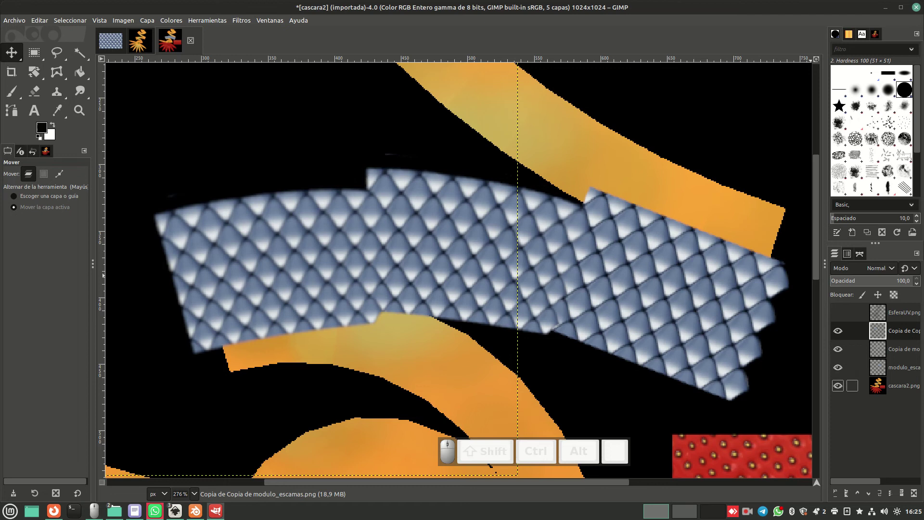
Hide the cascara2.png layer and check the joined modules by toggling the EsferaUV.png guide and the individual scale layers.
left_click(837, 386)
left_click(837, 368)
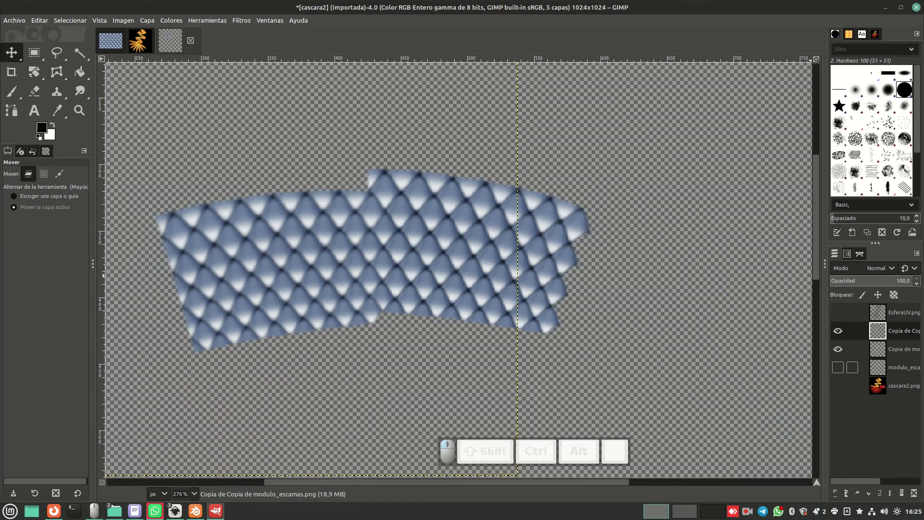
left_click(837, 367)
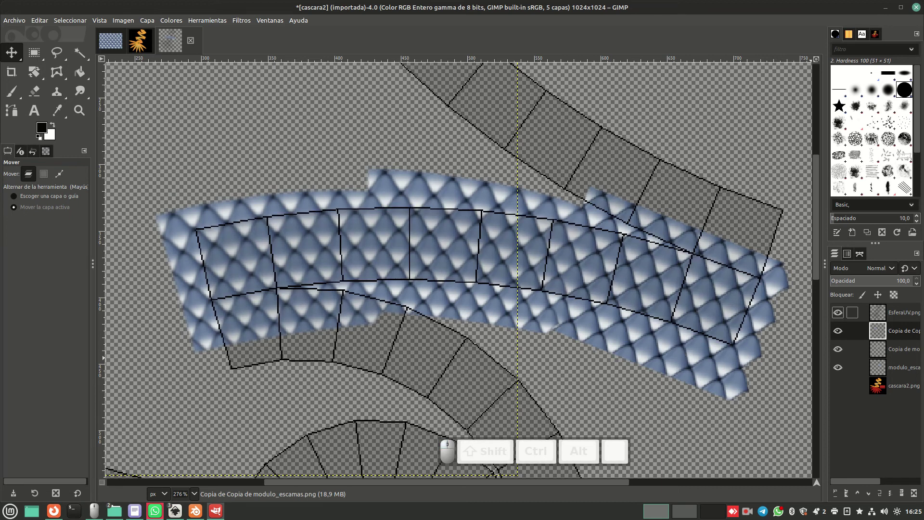
left_click(837, 312)
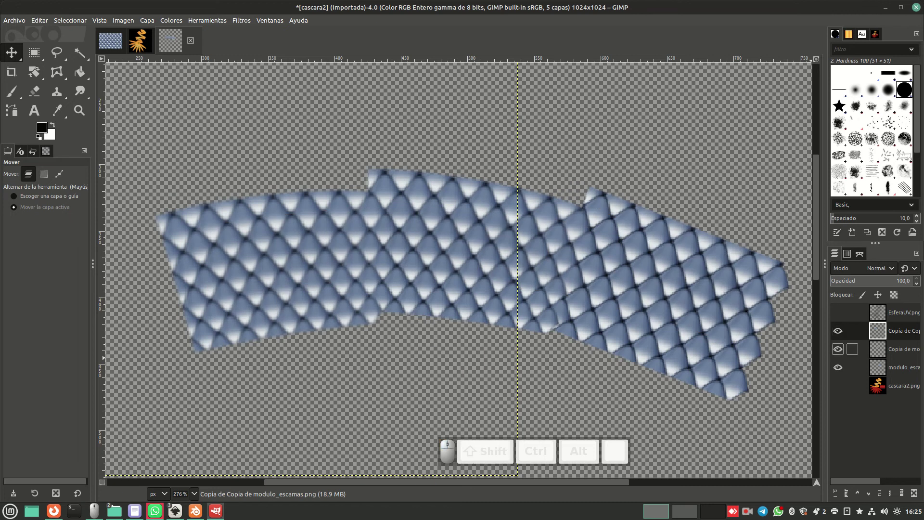
left_click(838, 349)
left_click(838, 349)
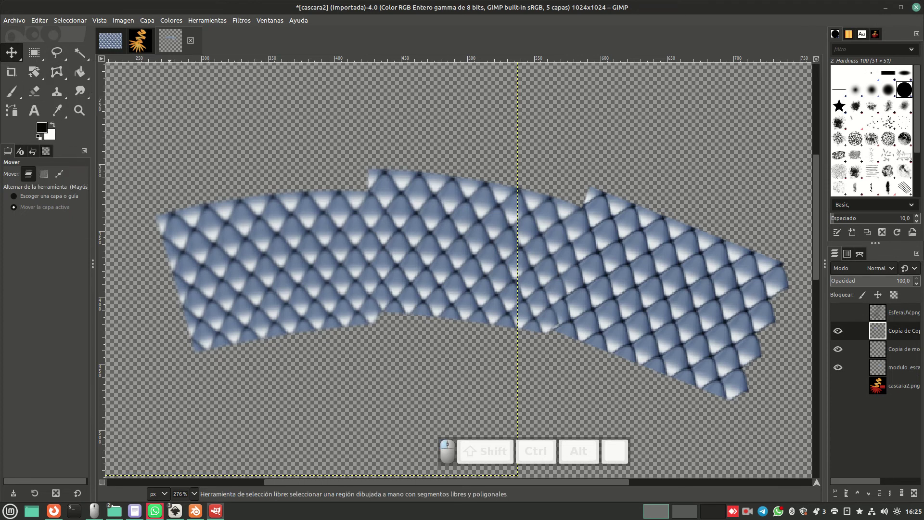
Crop the image around the three joined scale modules to 483 × 198 px, starting at position 264, 292.
left_click(56, 52)
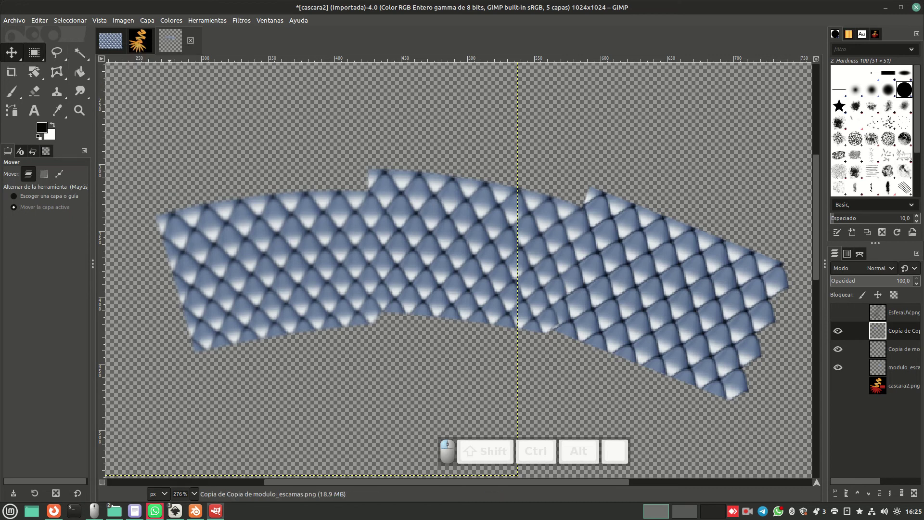
left_click(11, 72)
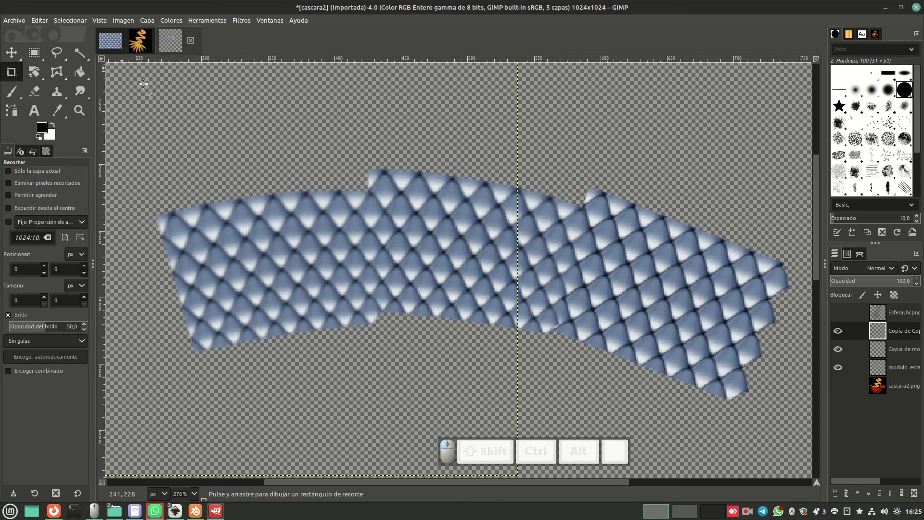
left_click_drag(154, 154, 795, 418)
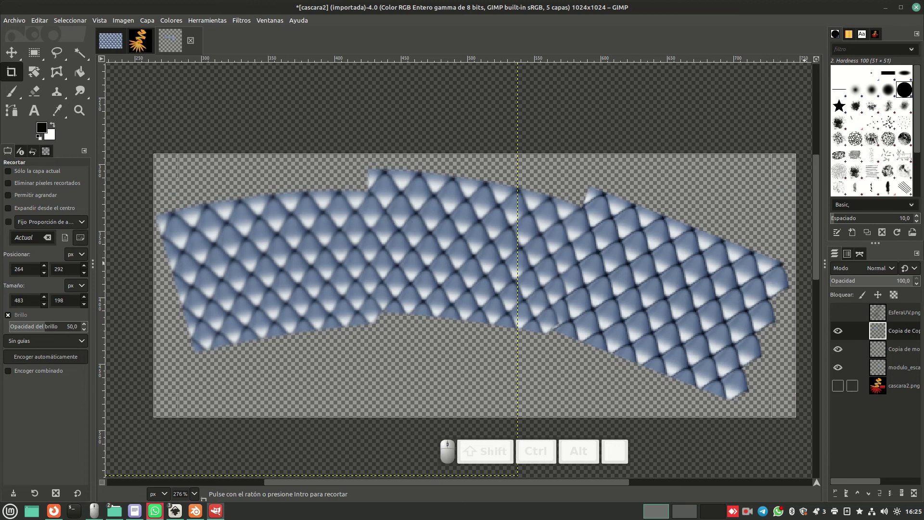
left_click(837, 385)
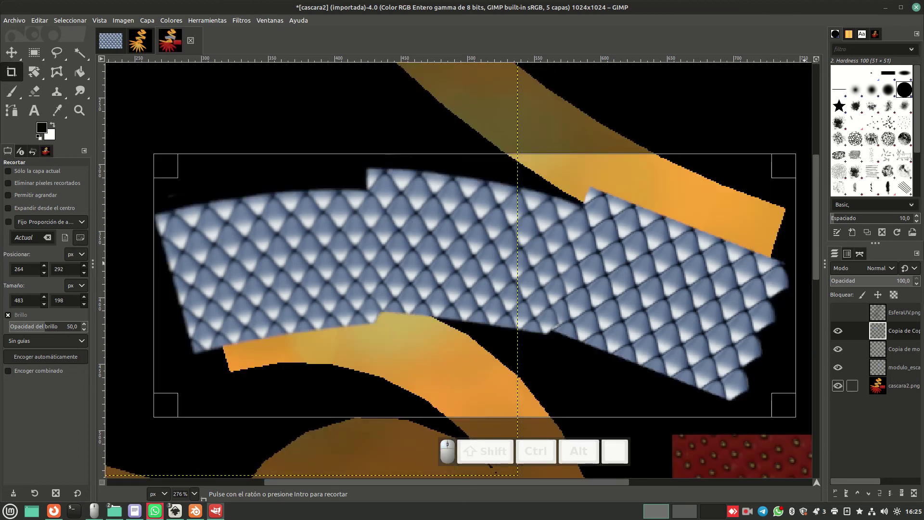
left_click(838, 386)
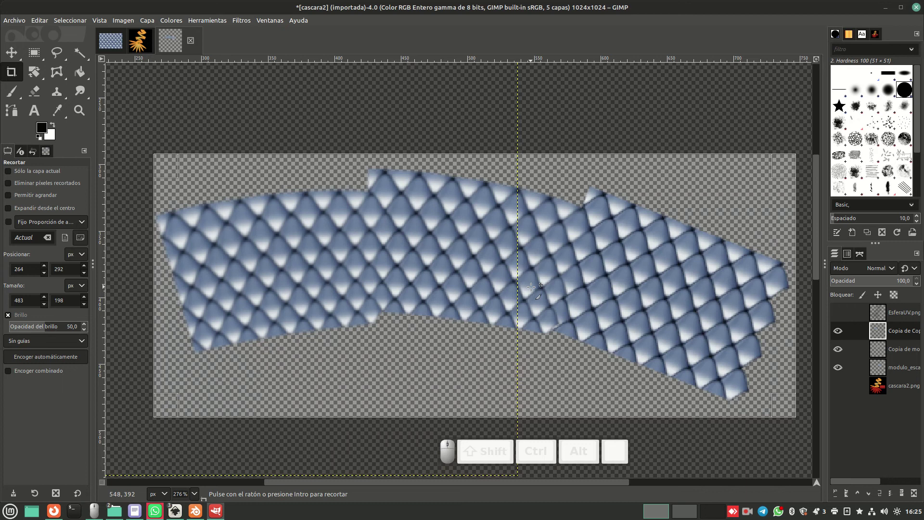
left_click(14, 20)
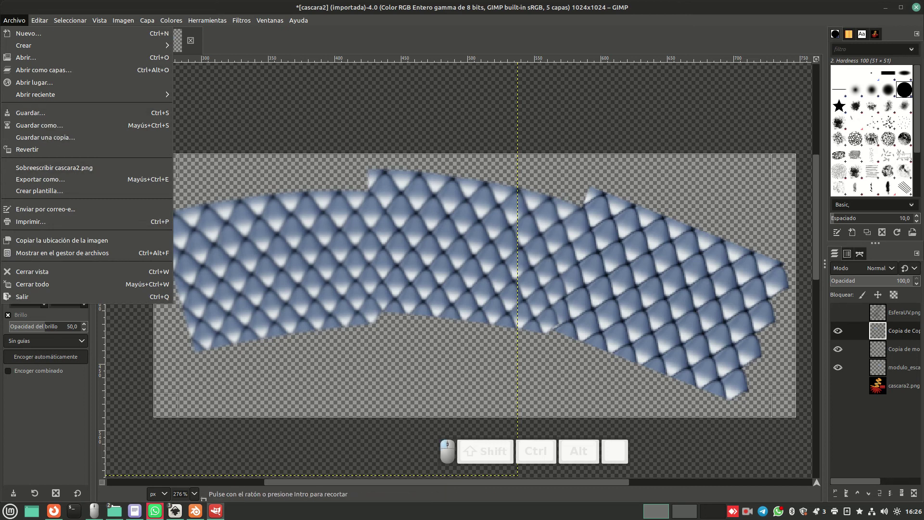
left_click(280, 184)
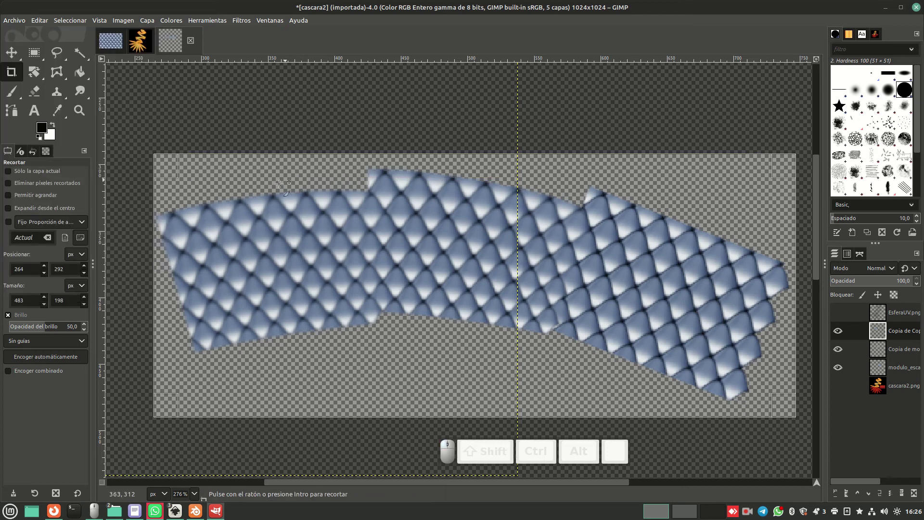
left_click(266, 190)
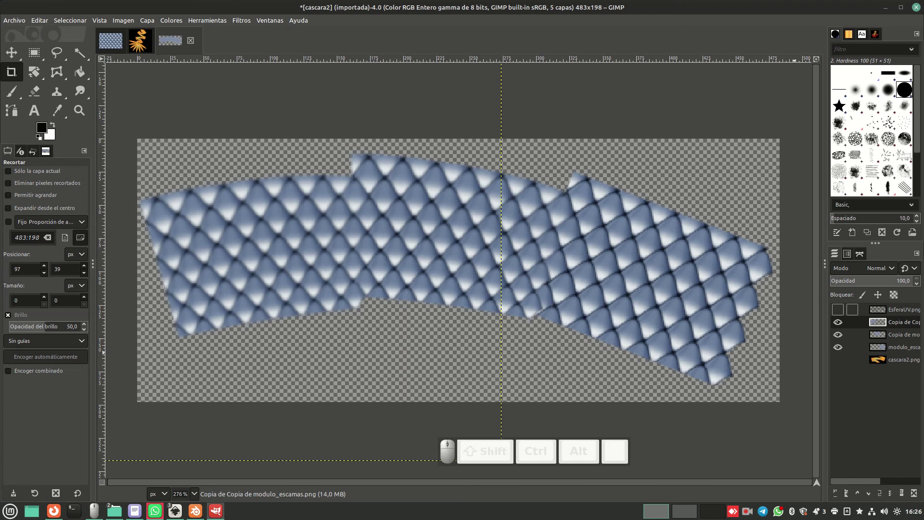
Delete the EsferaUV.png and cascara2.png layers, leaving only the three scale module layers in the image.
left_click(890, 310)
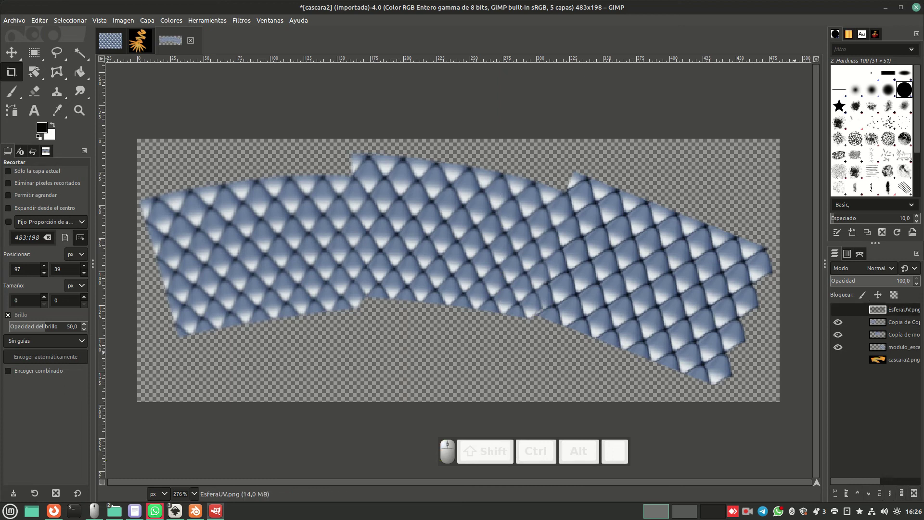
left_click(913, 493)
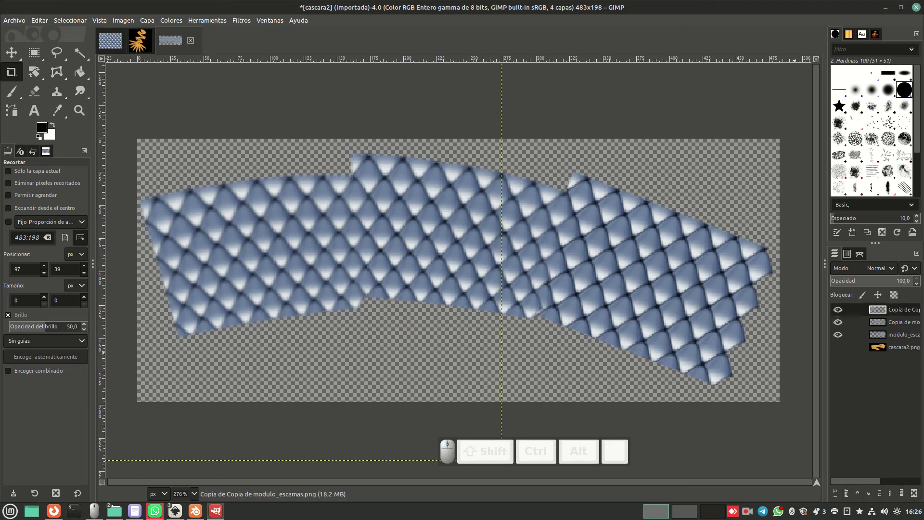
left_click(890, 347)
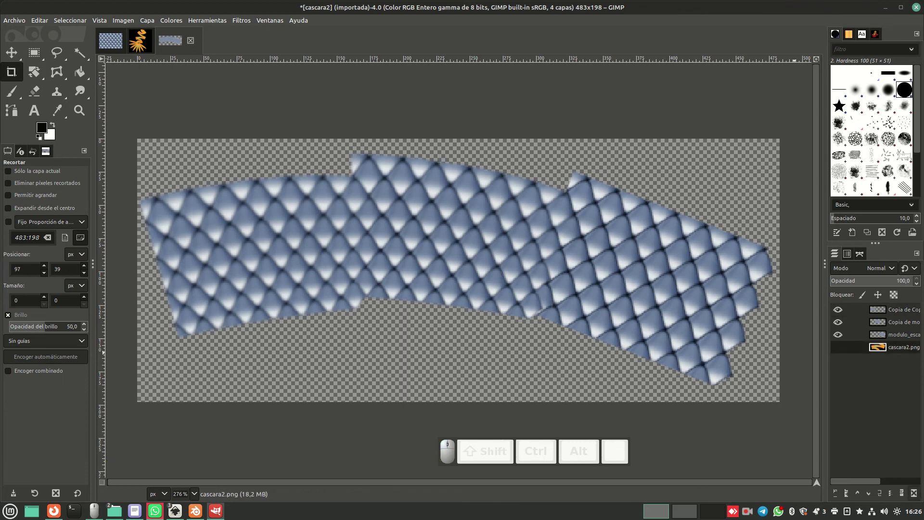
left_click(914, 493)
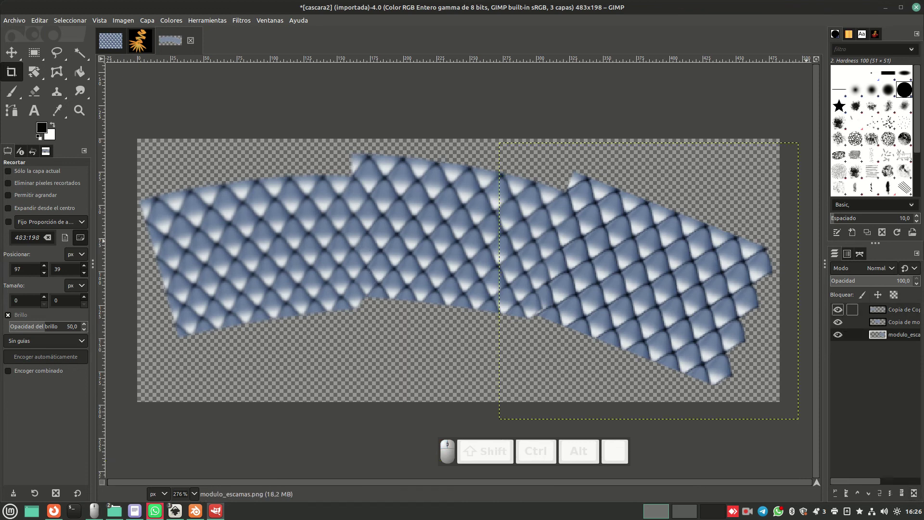
left_click(896, 309)
left_click(890, 335, "shift")
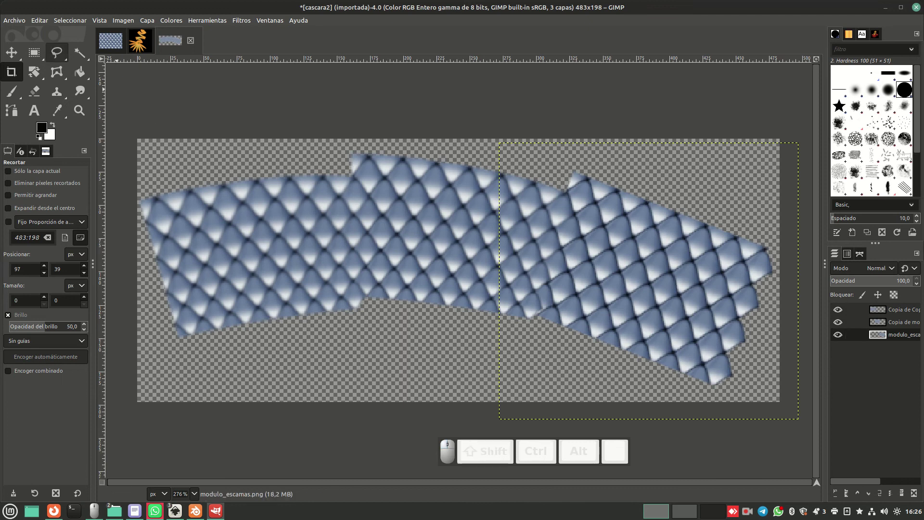
Start exporting the image and take modulo_escamas.png in the Imágenes folder as the base for the file name.
left_click(14, 21)
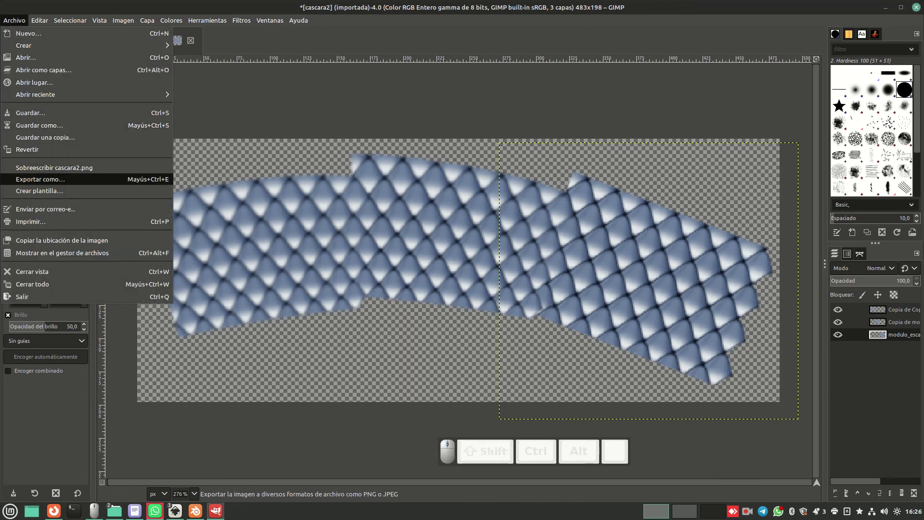
left_click(40, 179)
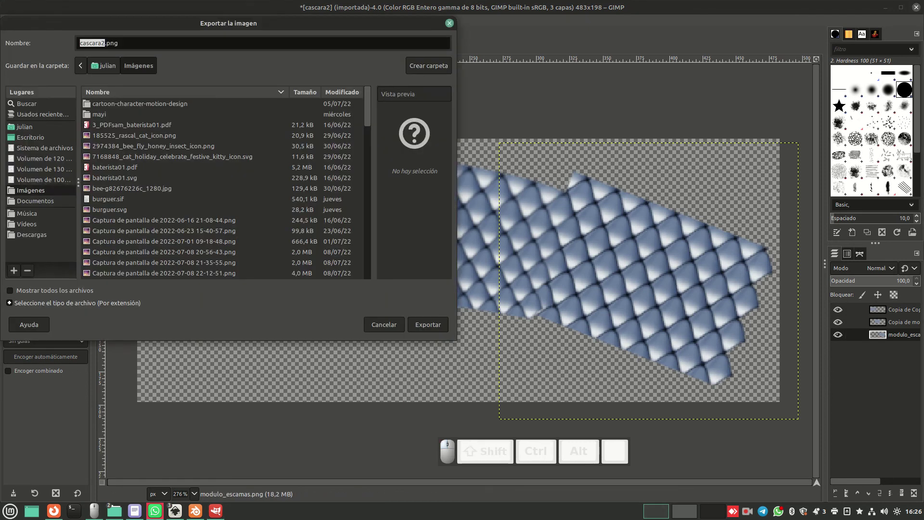
scroll(226, 188, "down", 5)
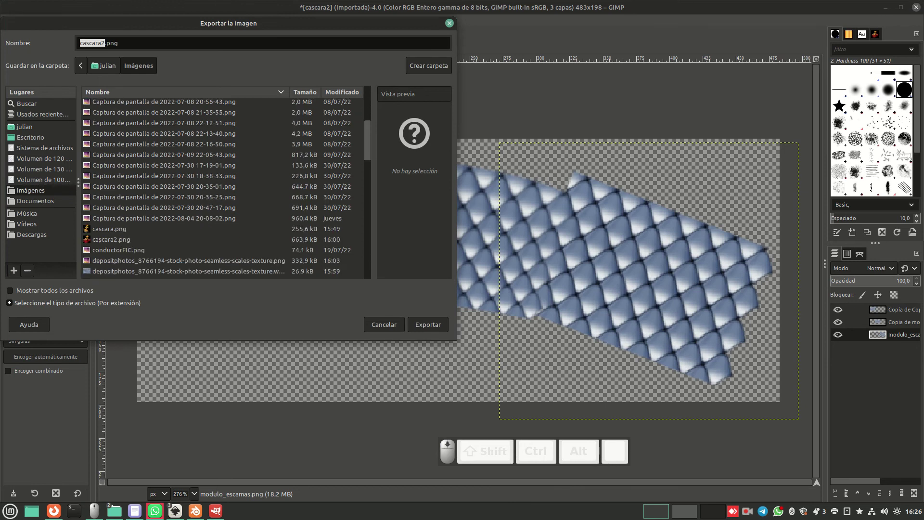
scroll(226, 188, "down", 4)
scroll(227, 188, "down", 5)
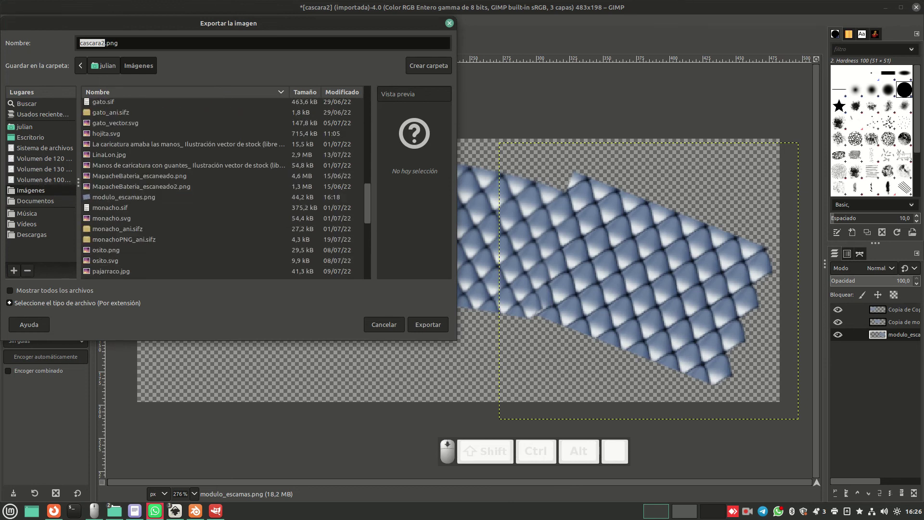
scroll(226, 187, "up", 7)
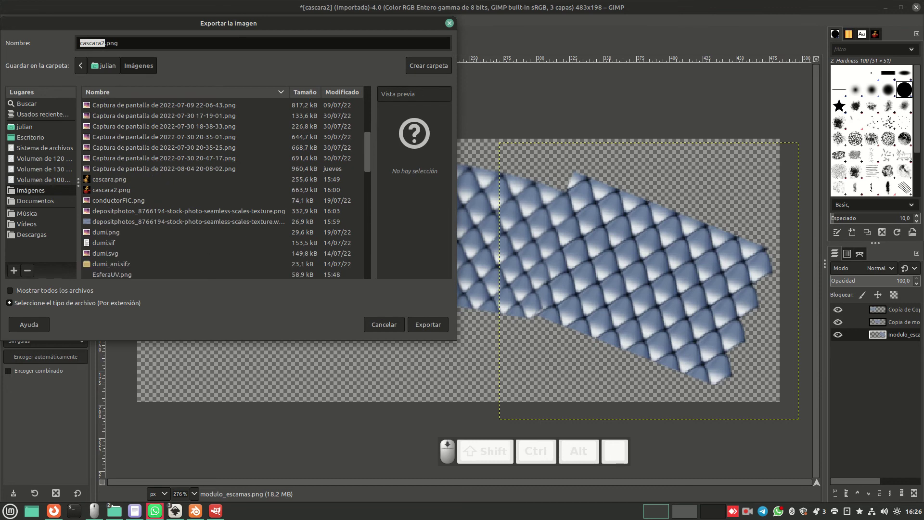
scroll(226, 188, "down", 2)
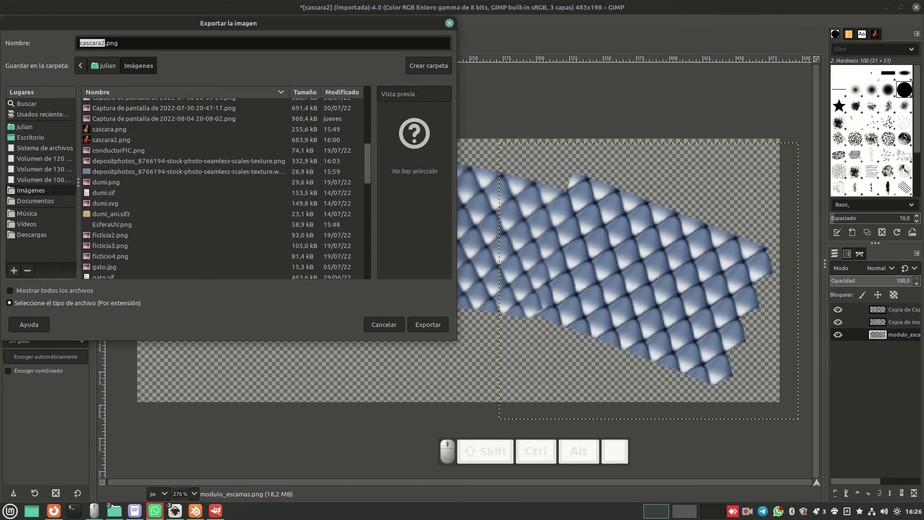
scroll(226, 188, "down", 6)
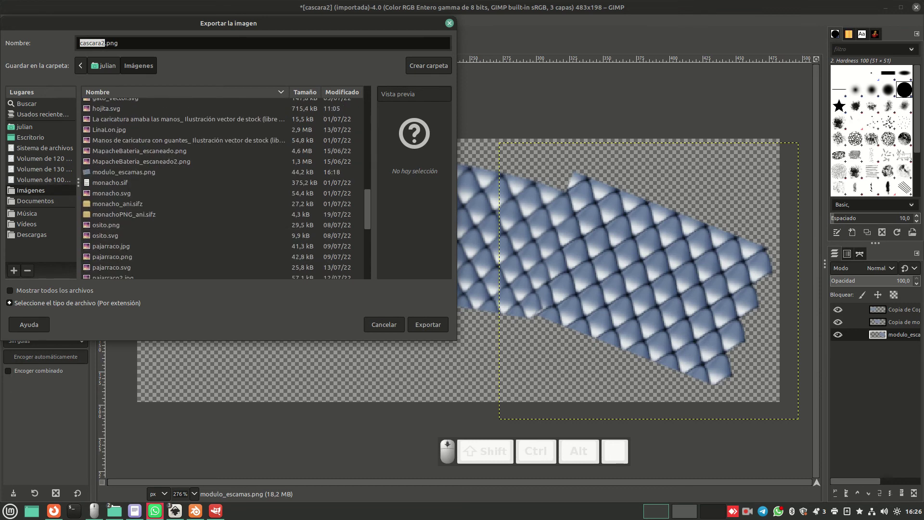
left_click(123, 171)
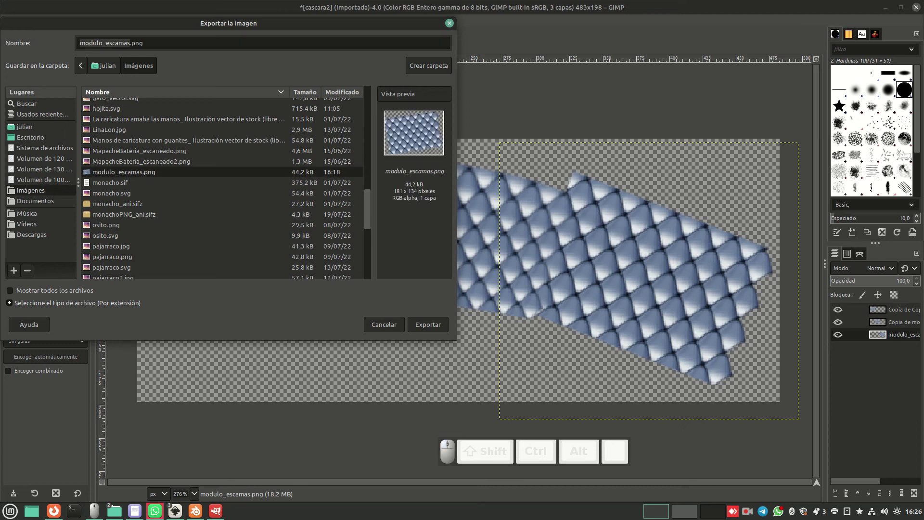
Rename the export file as franja_escamas.png and export it as PNG with the default options.
left_click(103, 42)
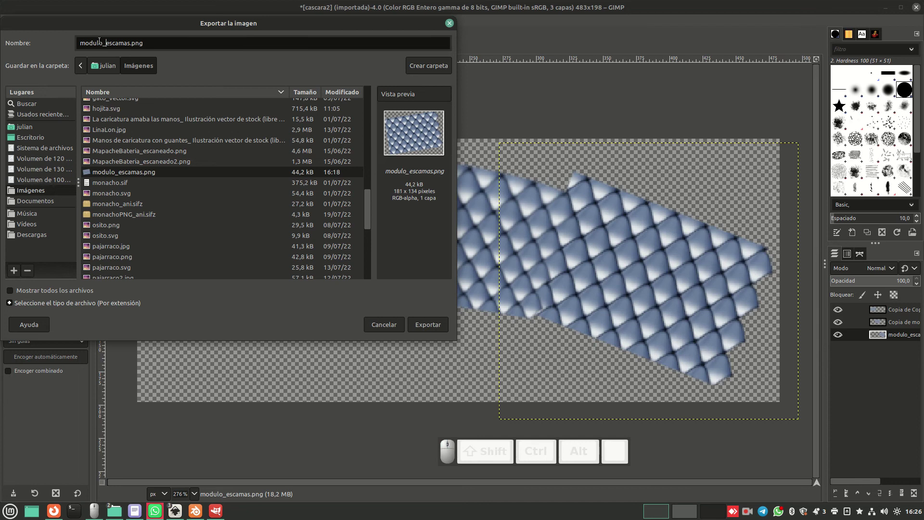
double_click(99, 43)
type("franja")
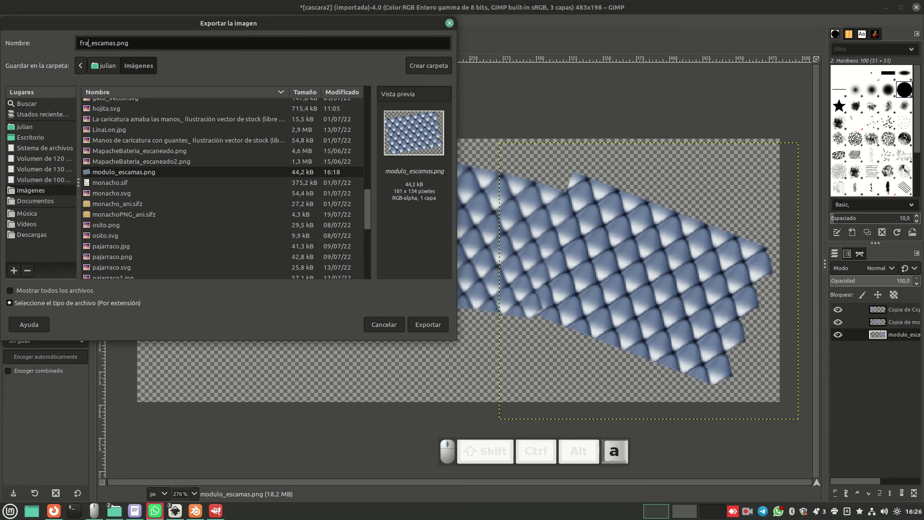
key("Return")
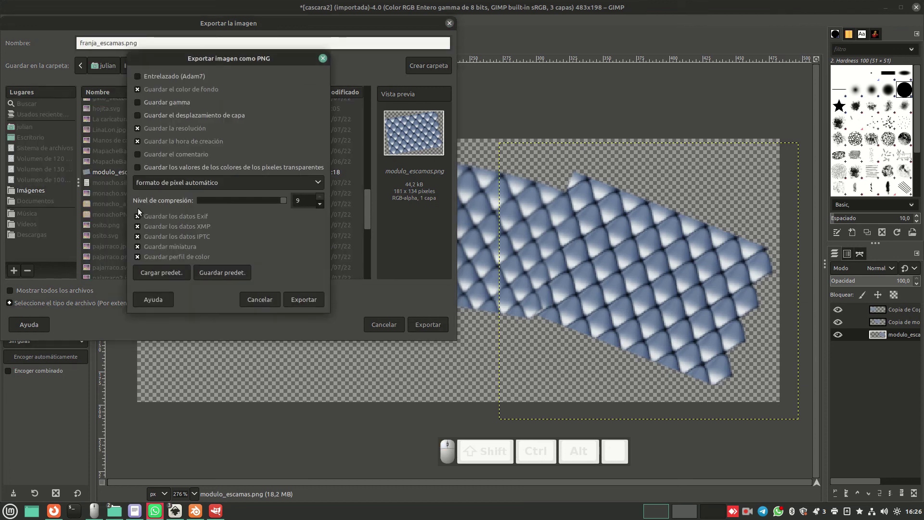
left_click(304, 299)
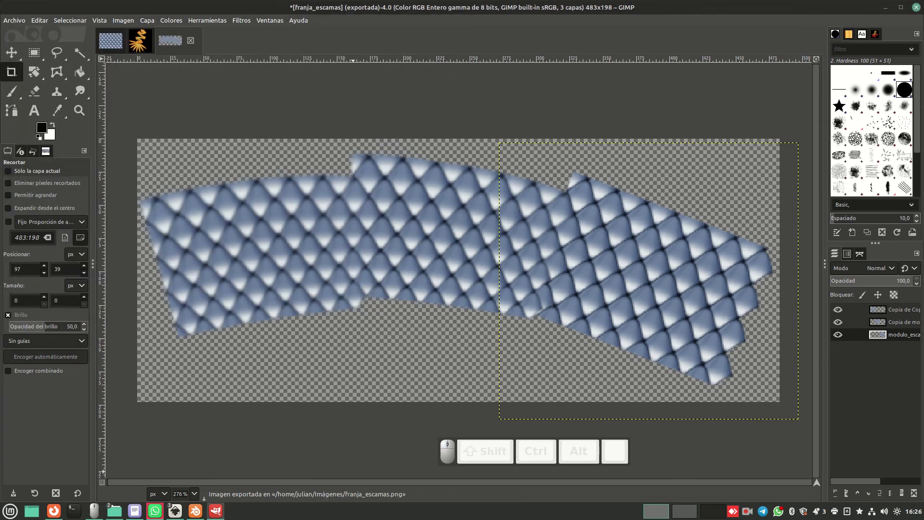
Switch to Documento nuevo 2 in Inkscape and import franja_escamas.png from Imágenes as a linked image.
mouse_move(175, 510)
left_click(174, 464)
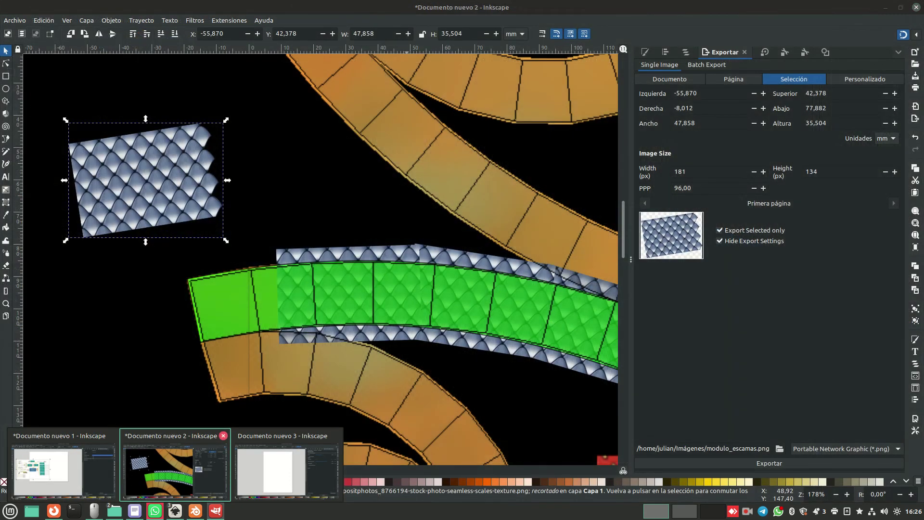
scroll(285, 224, "down", 3)
scroll(285, 224, "up", 2)
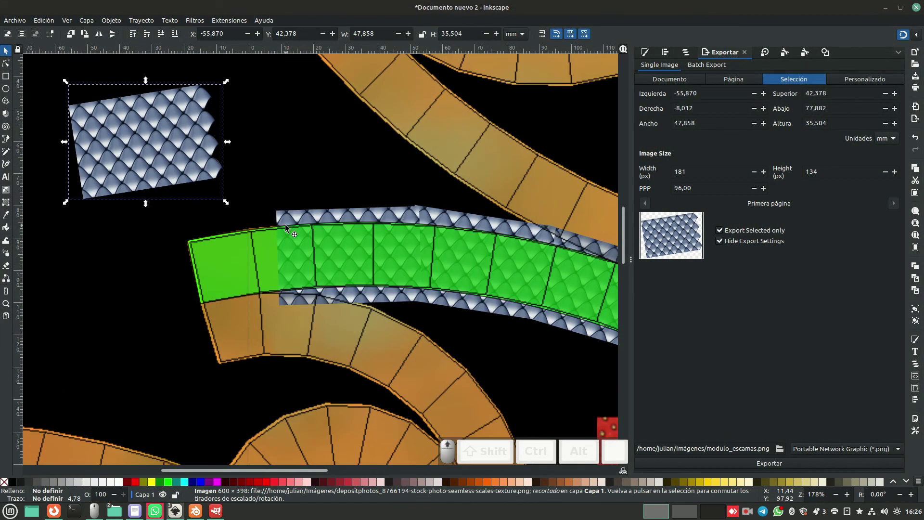
key("minus")
key("minus")
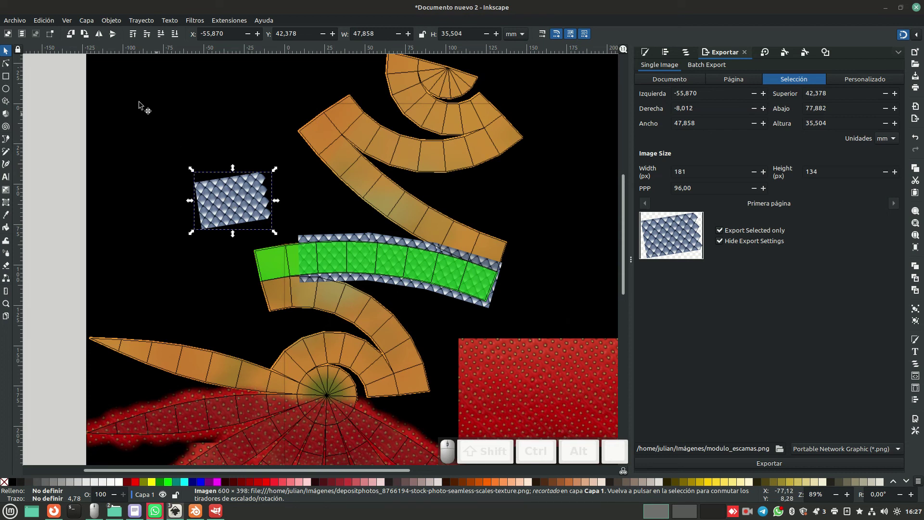
left_click(14, 20)
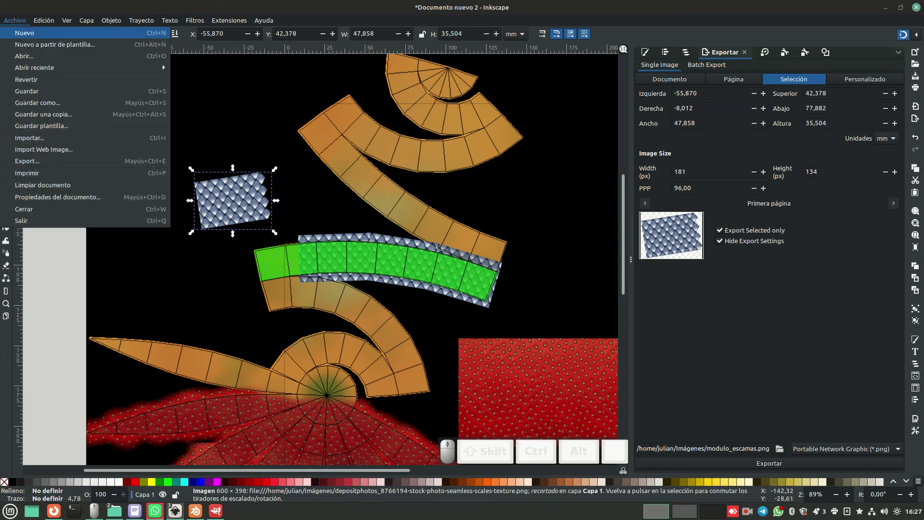
left_click(29, 138)
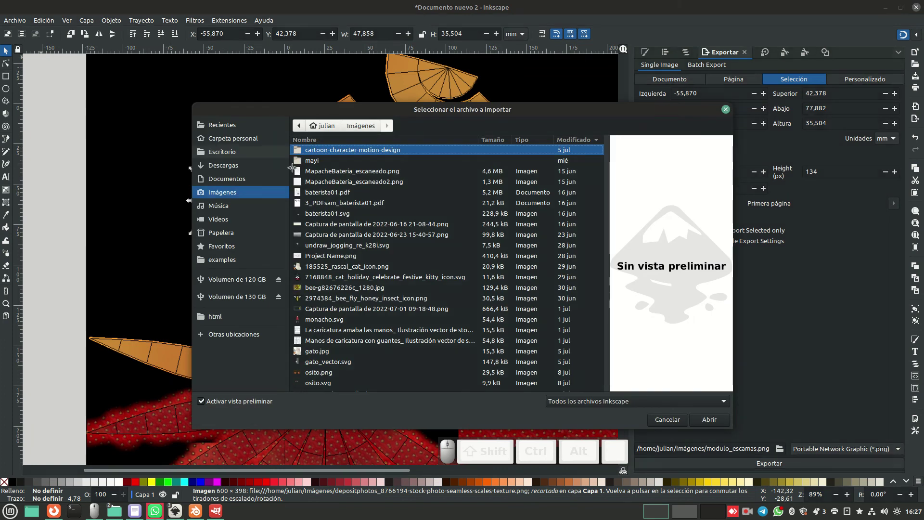
scroll(447, 268, "down", 10)
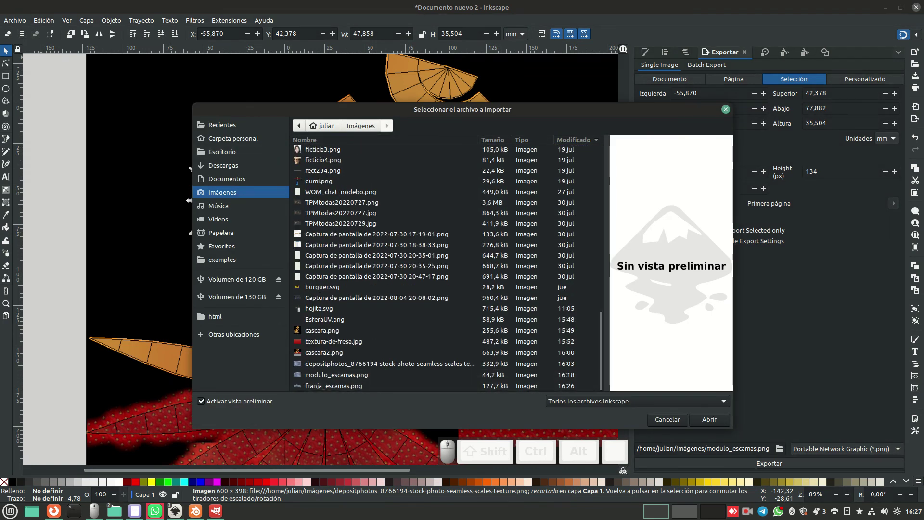
left_click(334, 385)
left_click(709, 419)
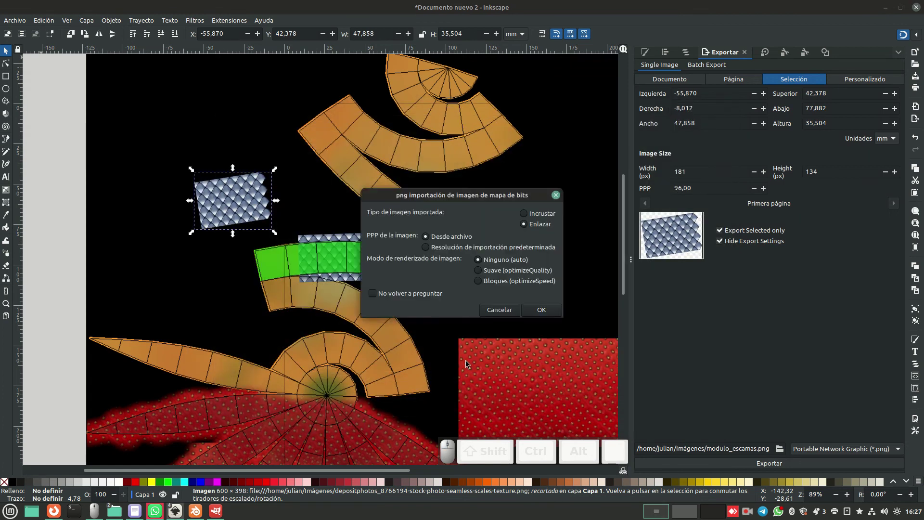
left_click(541, 310)
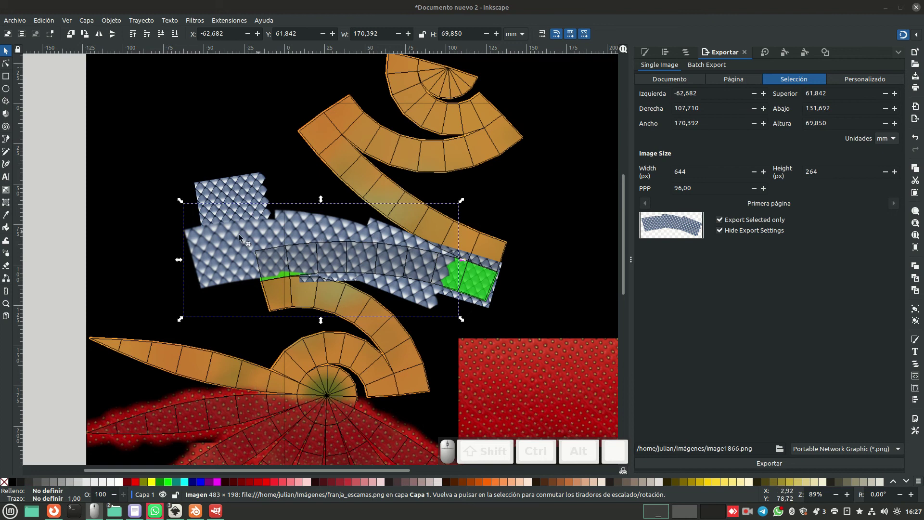
Move the imported scale strip up off the green shape and delete the old scale pieces.
left_click_drag(237, 254, 366, 155)
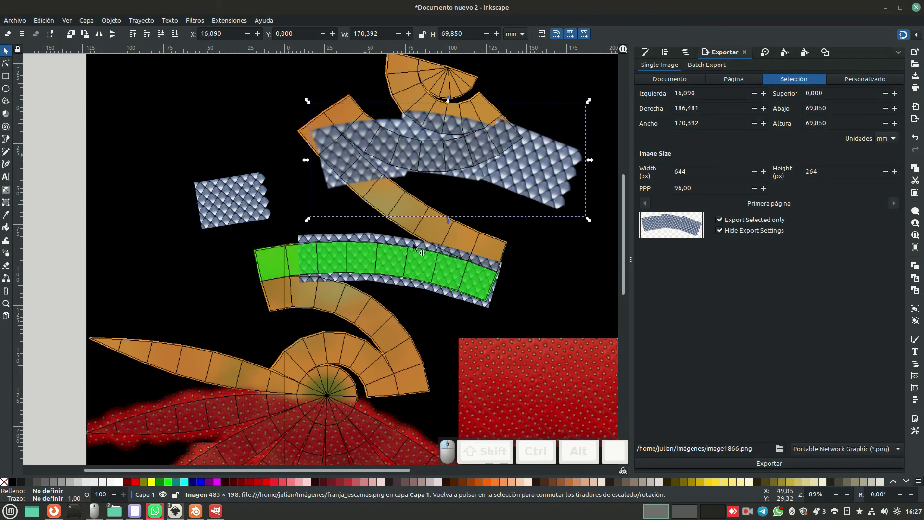
left_click(477, 305)
left_click_drag(477, 304, 417, 295)
key("Delete")
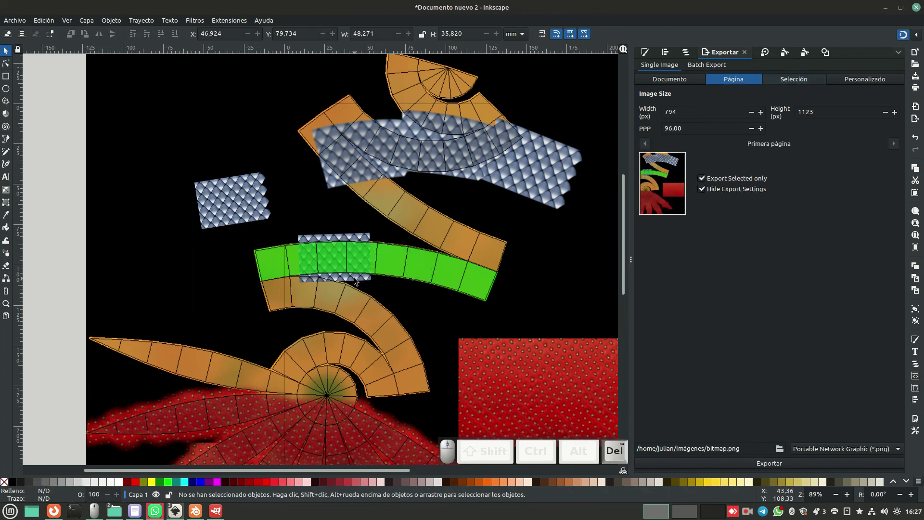
Place the franja_escamas.png strip beneath the green shape so it covers it fully, and clip the strip to that shape.
left_click_drag(534, 186, 460, 290)
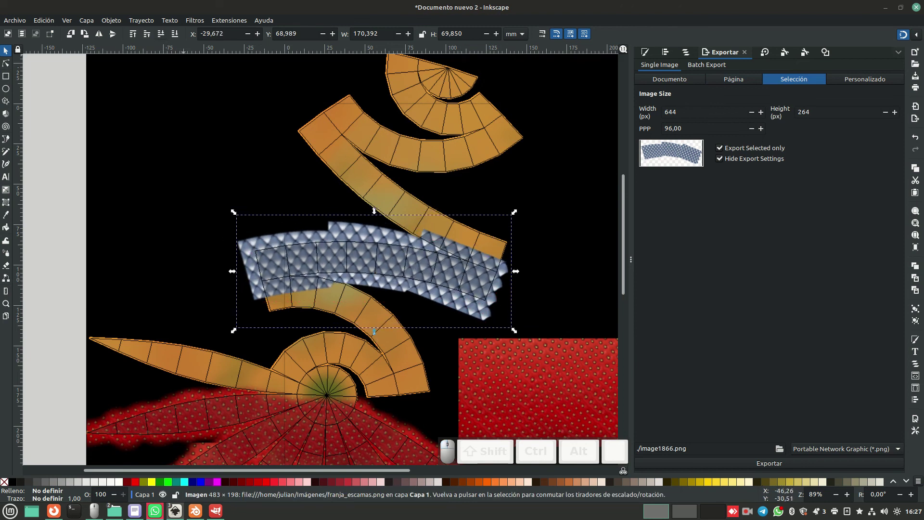
left_click(161, 34)
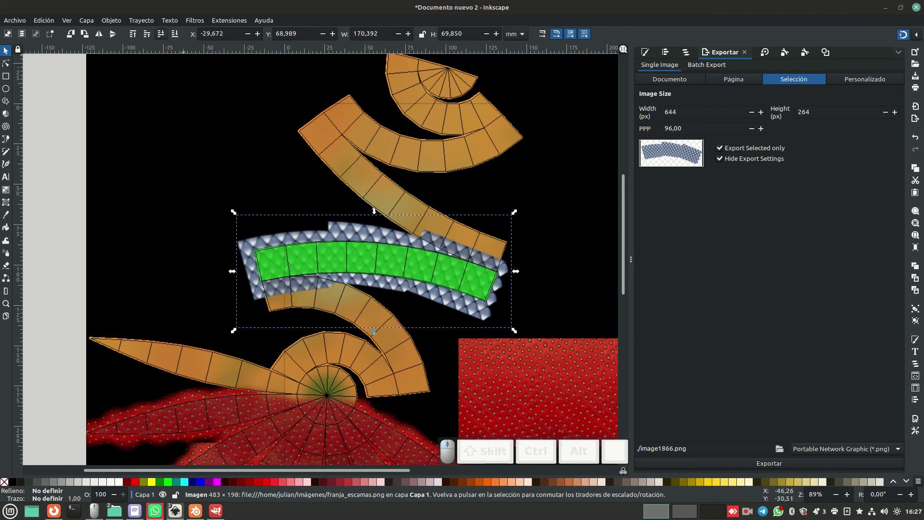
left_click(274, 265, "shift")
left_click(141, 20)
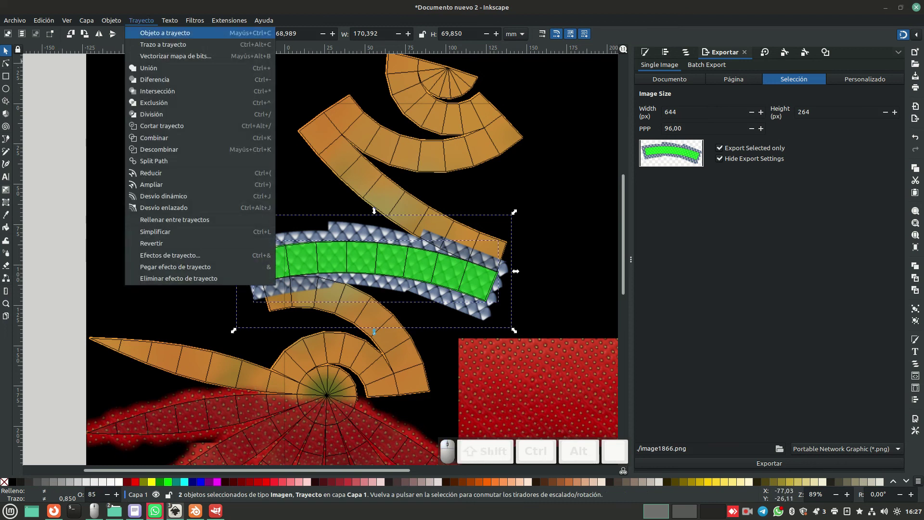
mouse_move(111, 20)
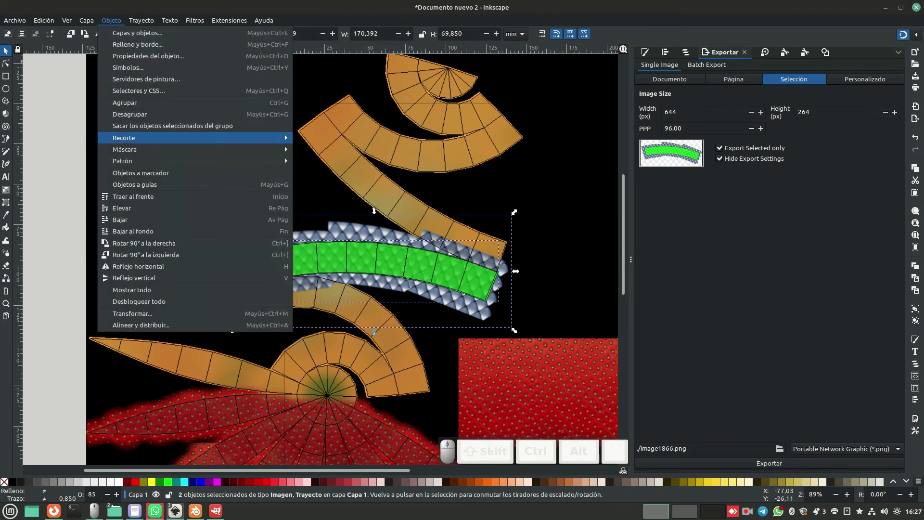
mouse_move(124, 138)
left_click(316, 138)
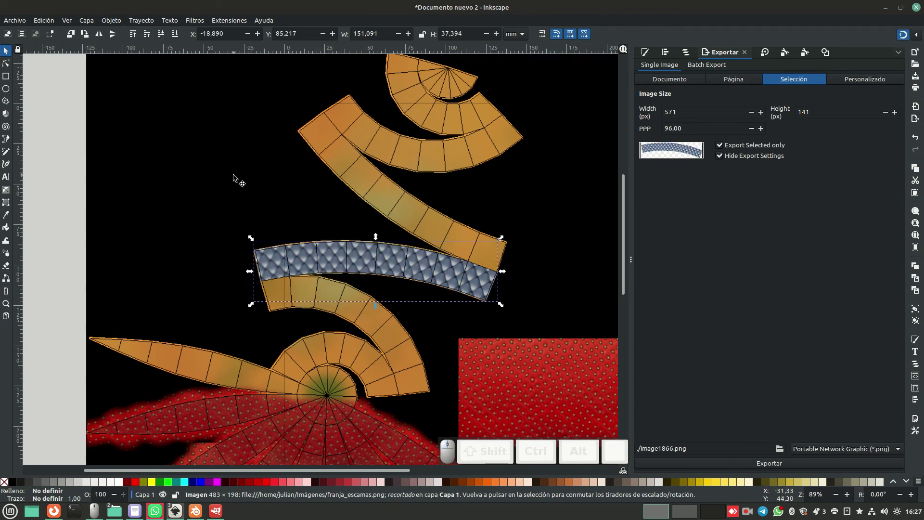
Select the whole texture with its clipped scale strip and export the selection as cascara3.png in the Imágenes folder.
scroll(233, 178, "down", 3, "ctrl")
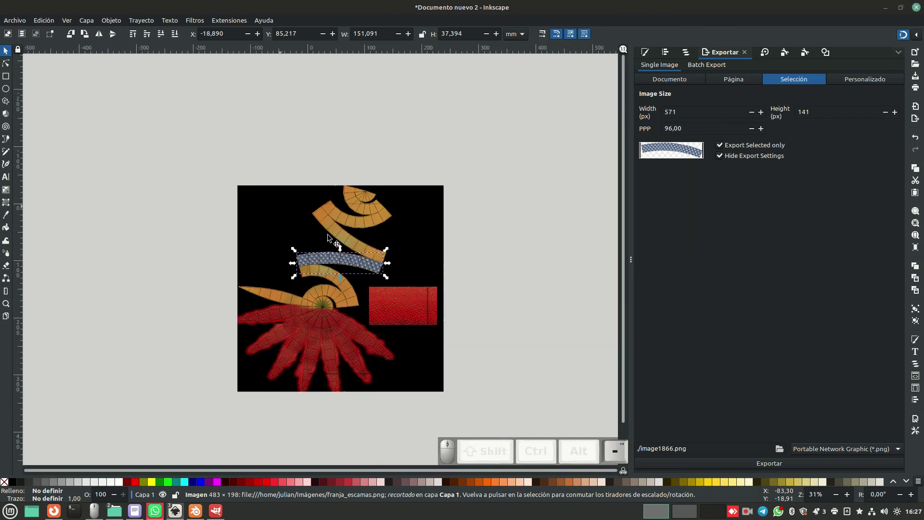
left_click(513, 277)
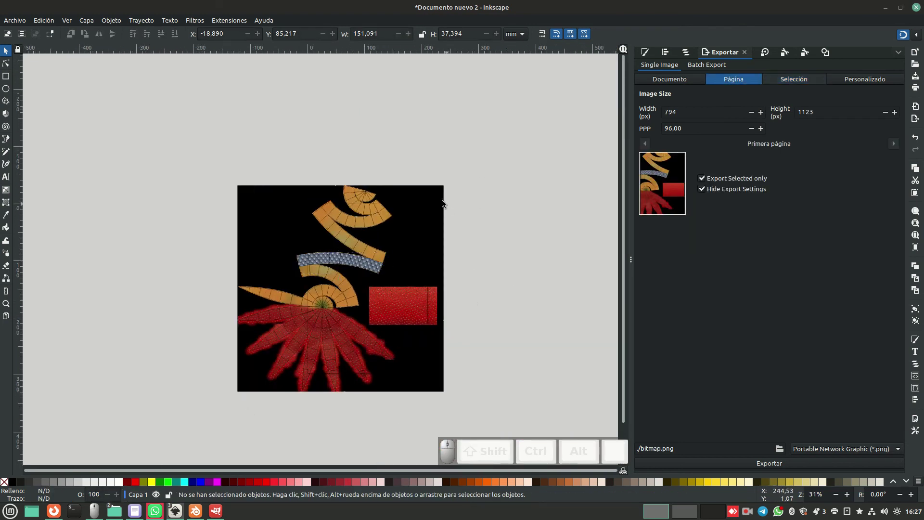
left_click_drag(171, 129, 516, 408)
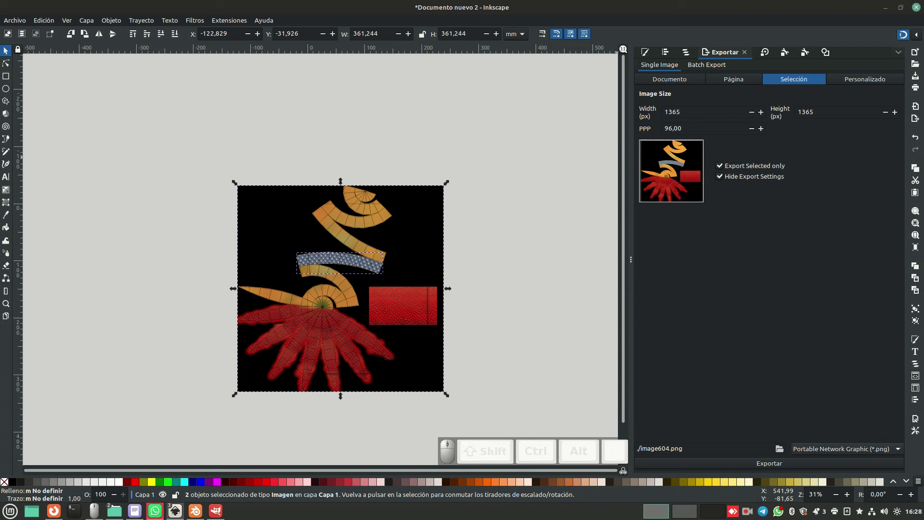
left_click(780, 449)
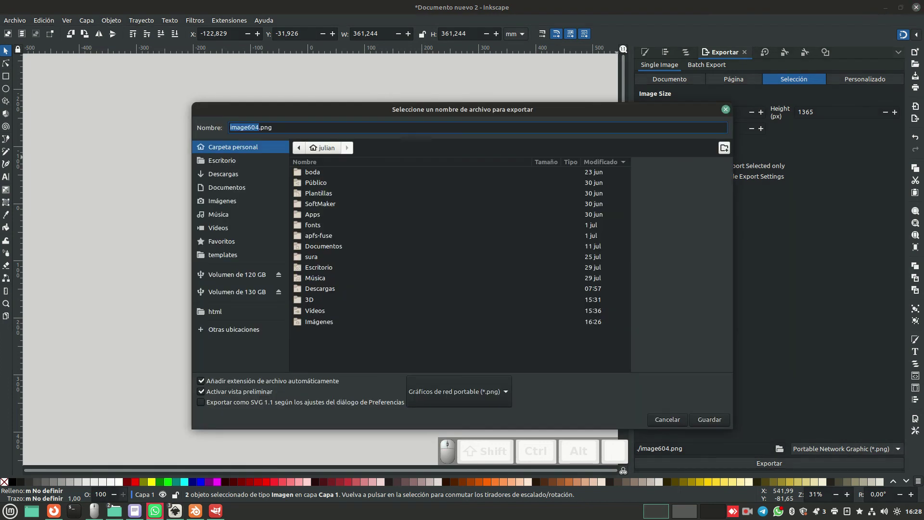
left_click(222, 201)
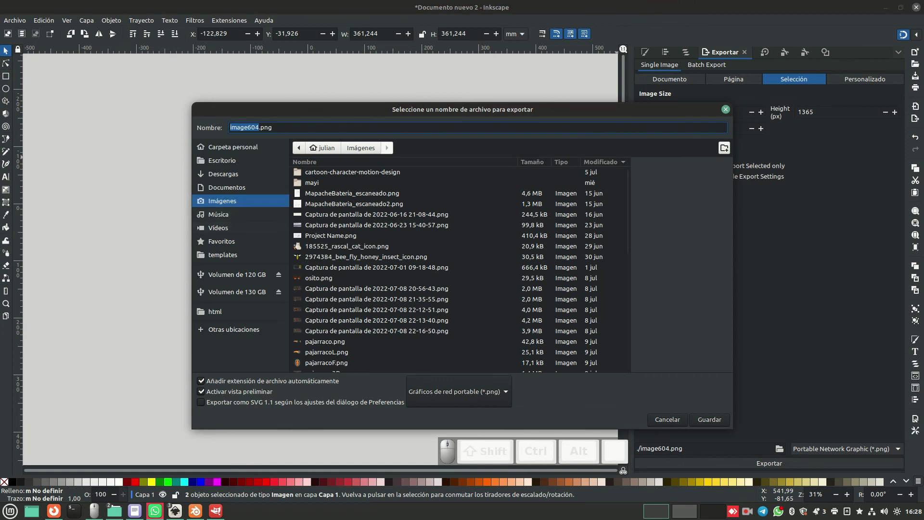
scroll(460, 270, "down", 5)
scroll(460, 270, "down", 5)
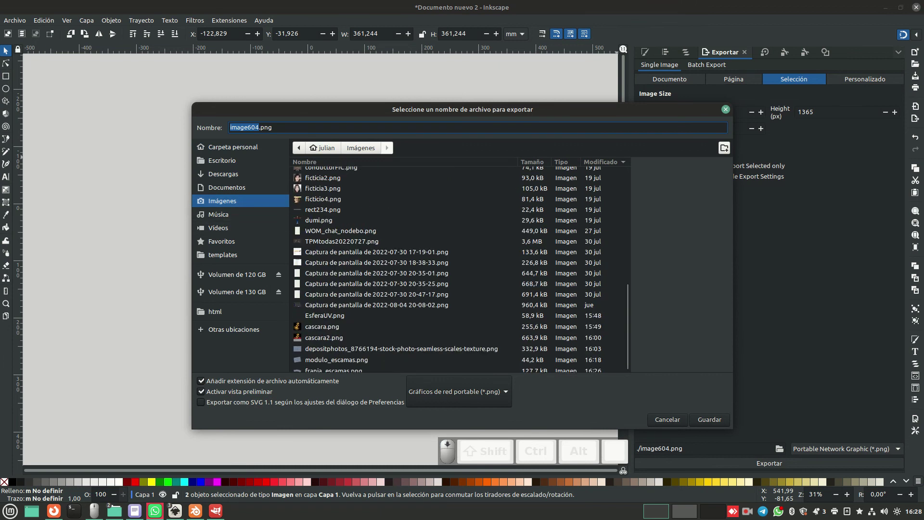
left_click(323, 337)
left_click(249, 128)
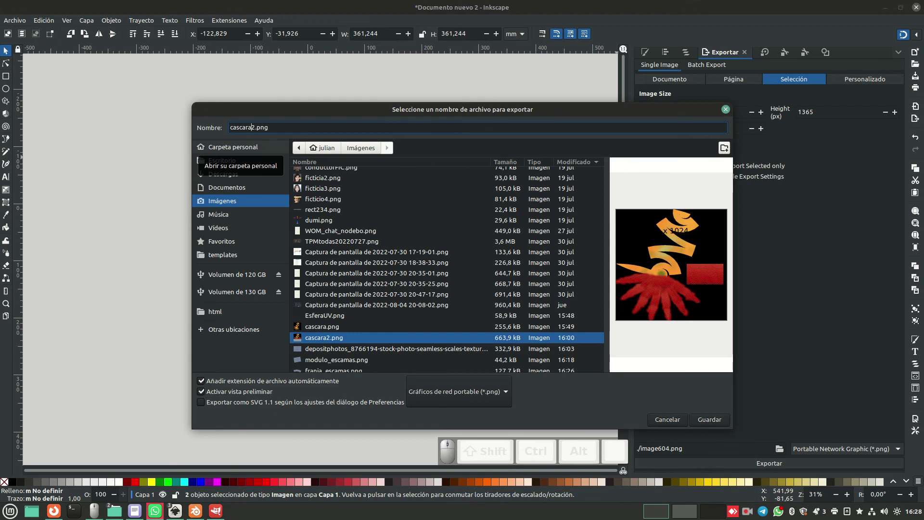
type("3")
key("Delete")
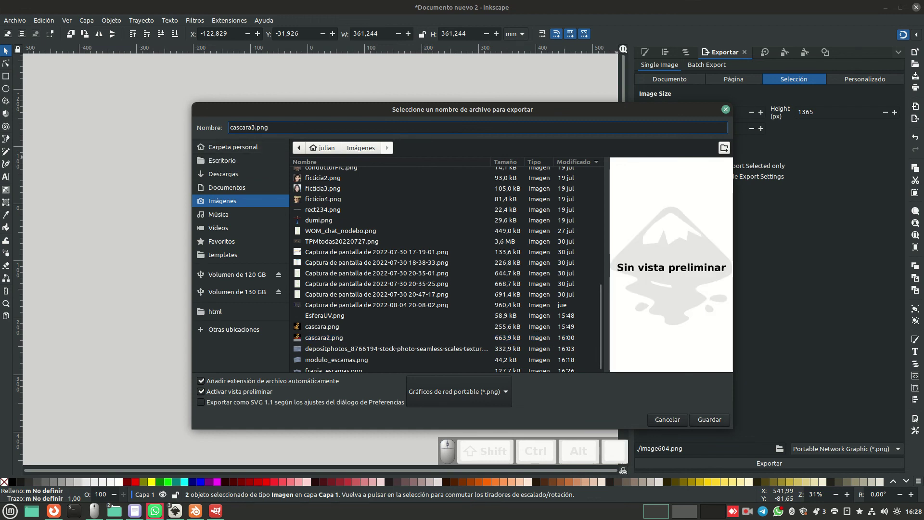
left_click(709, 420)
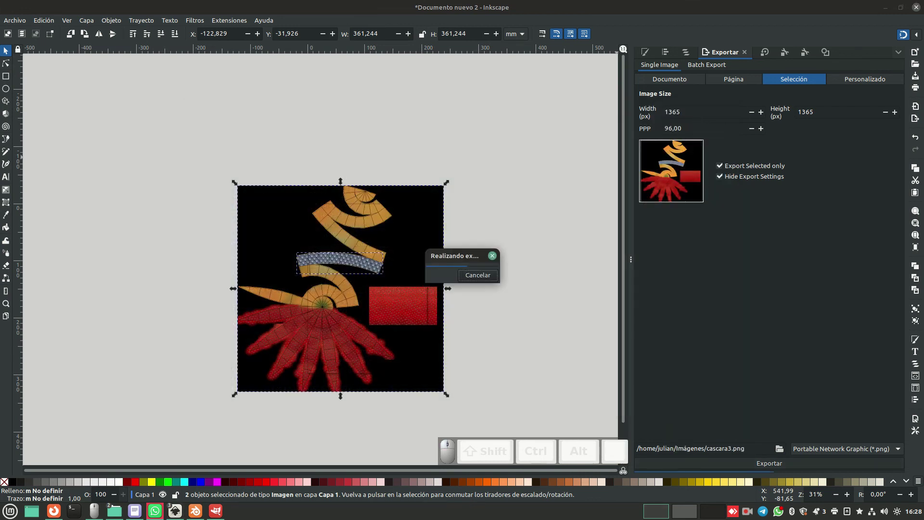
Switch to Blender and open cascara3.png from Imágenes as the image behind the UV layout.
left_click(195, 510)
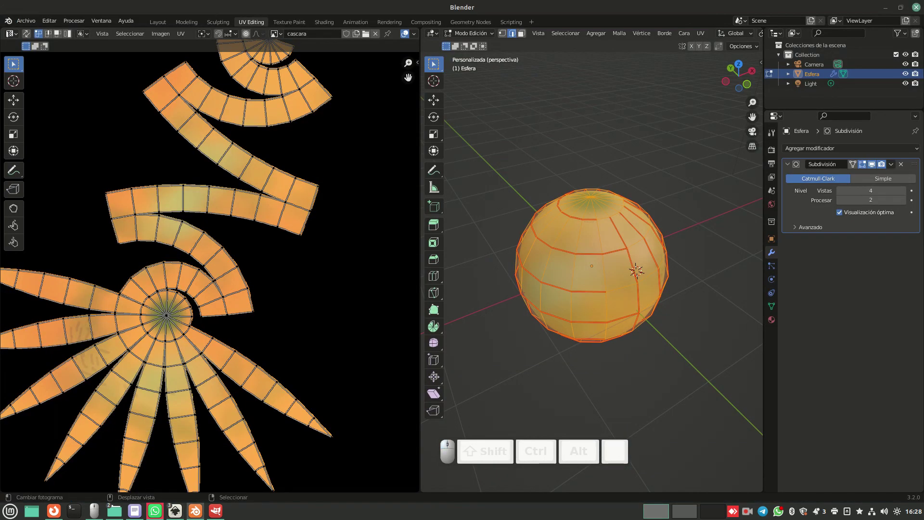
scroll(210, 271, "up", 3)
scroll(210, 271, "down", 4)
left_click(160, 34)
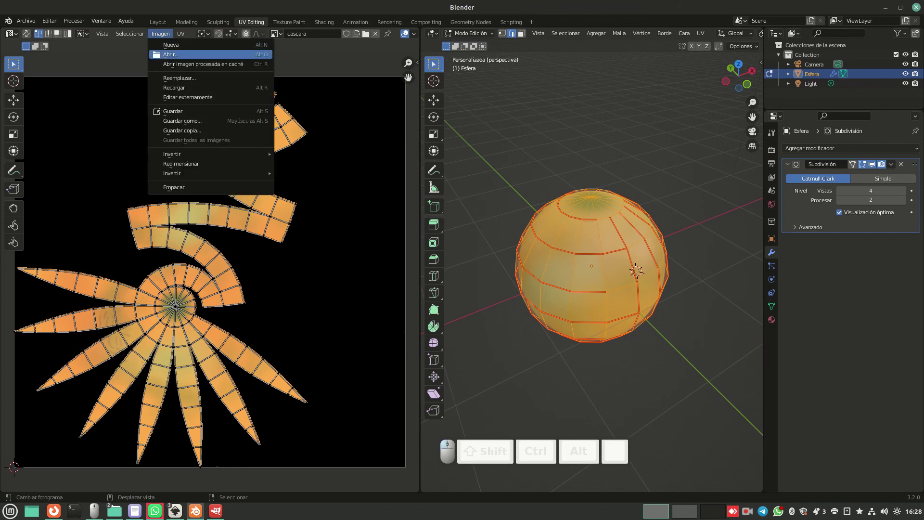
left_click(171, 54)
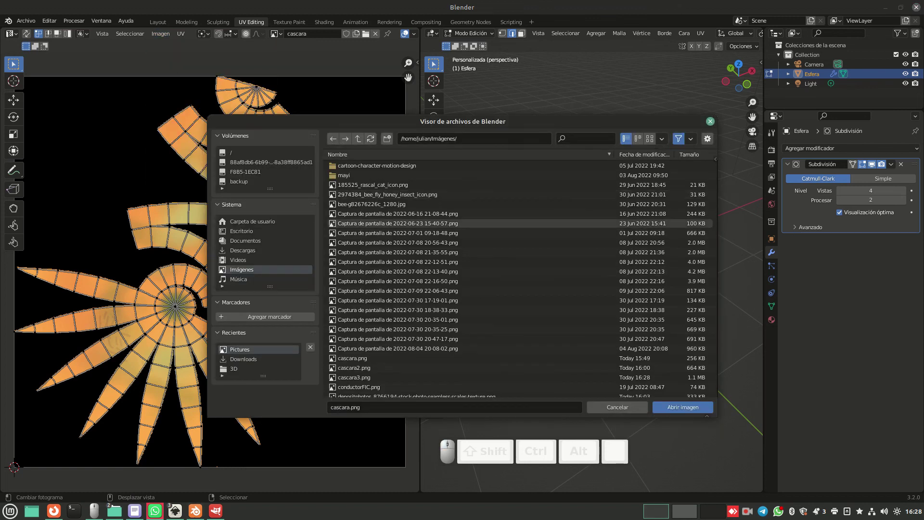
left_click(355, 377)
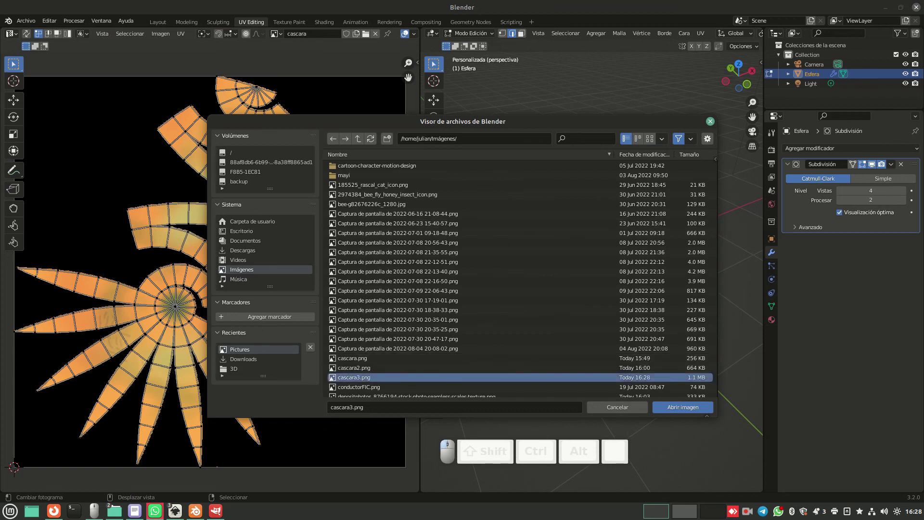
left_click(683, 407)
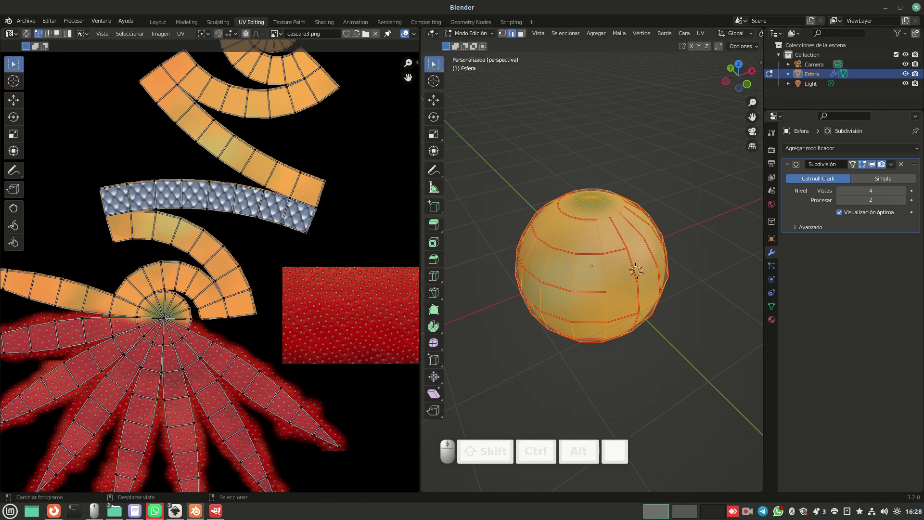
scroll(210, 269, "down", 2)
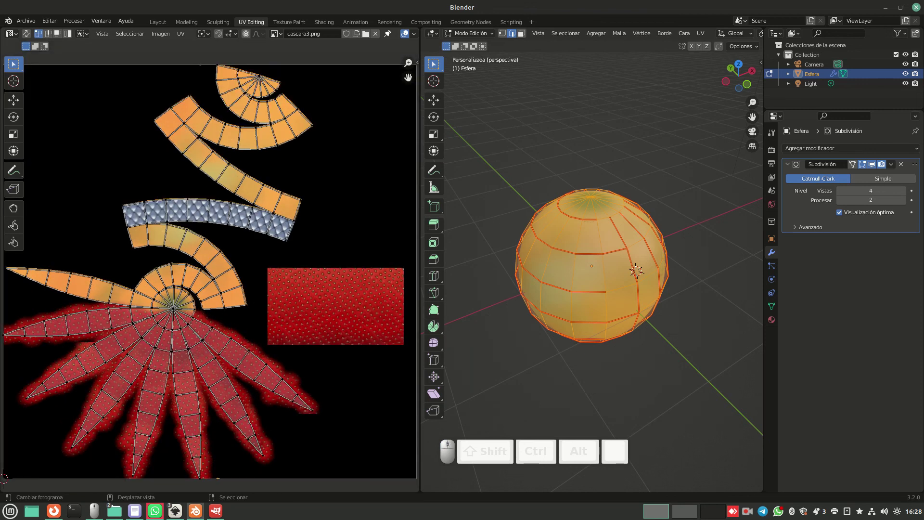
Switch back to Inkscape and hide Capa 2, which holds the UV grid lines, then clear the selection.
left_click(175, 510)
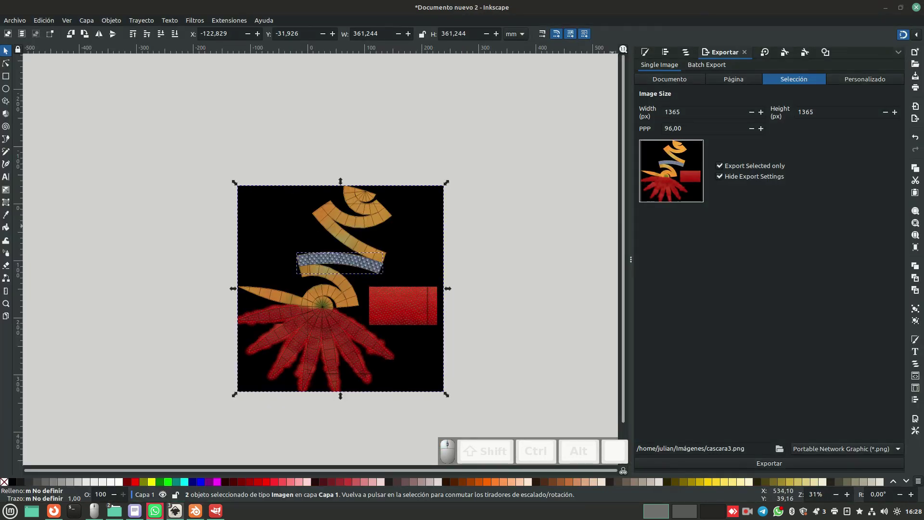
left_click(686, 52)
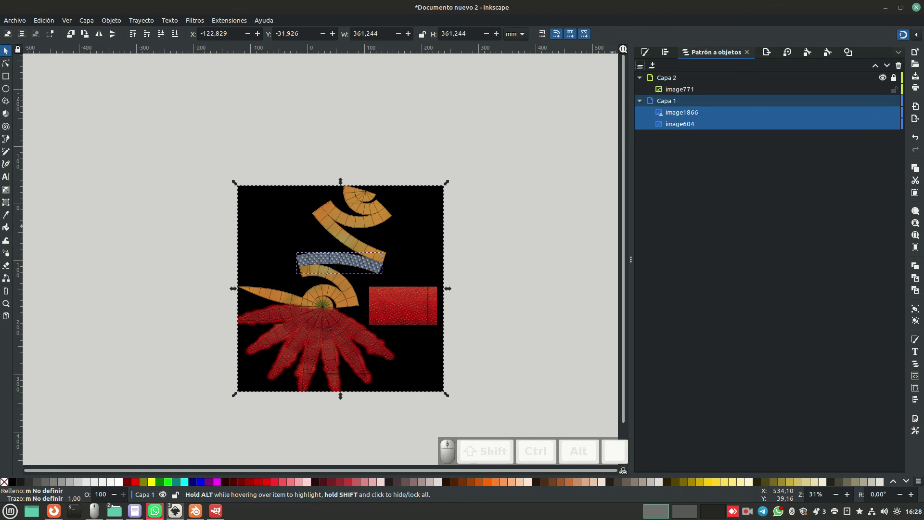
left_click(882, 77)
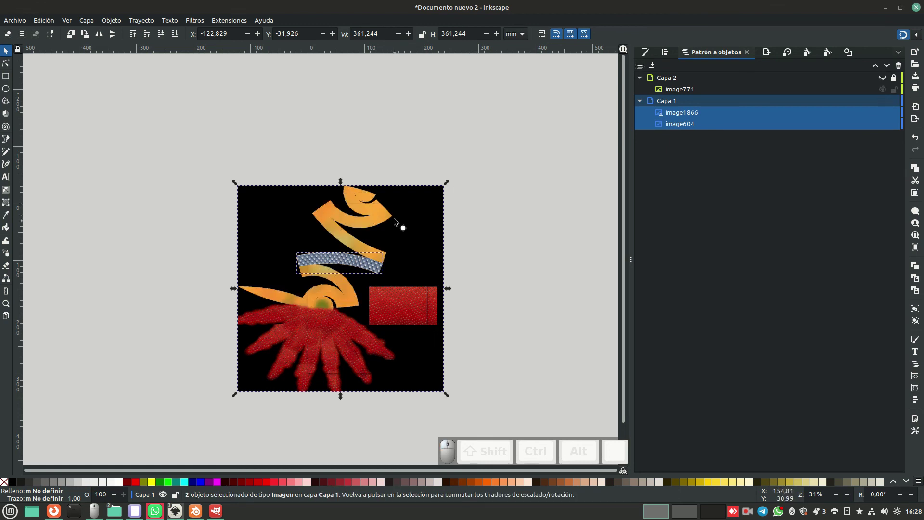
left_click(478, 224)
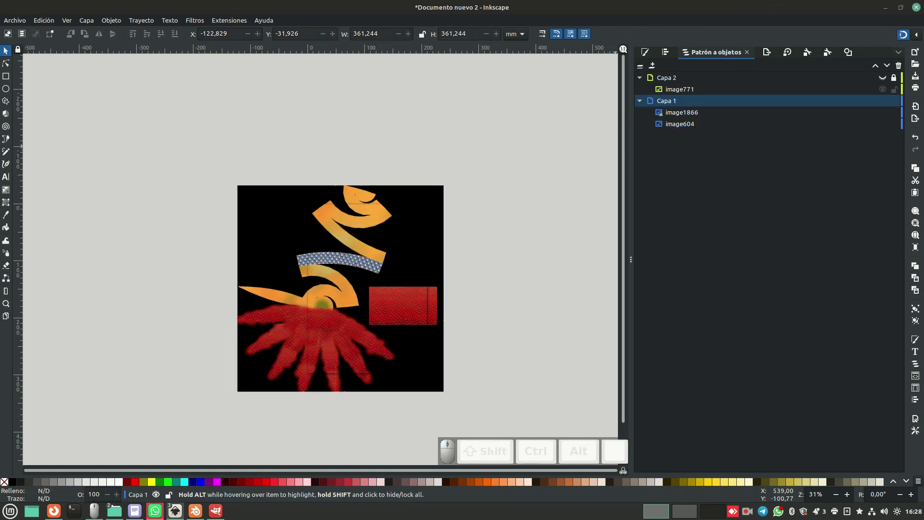
Select all the visible artwork in Capa 1 and export it again over cascara3.png.
key("ctrl+shift+e")
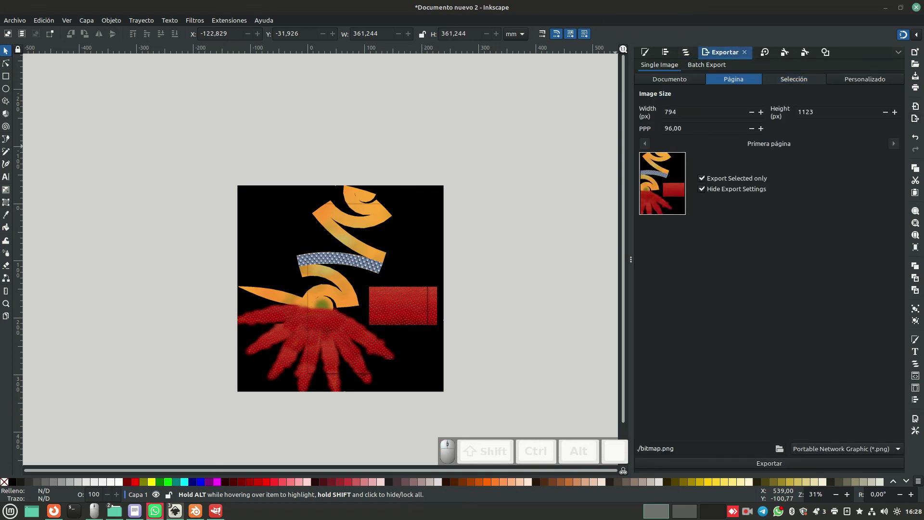
left_click_drag(190, 138, 511, 409)
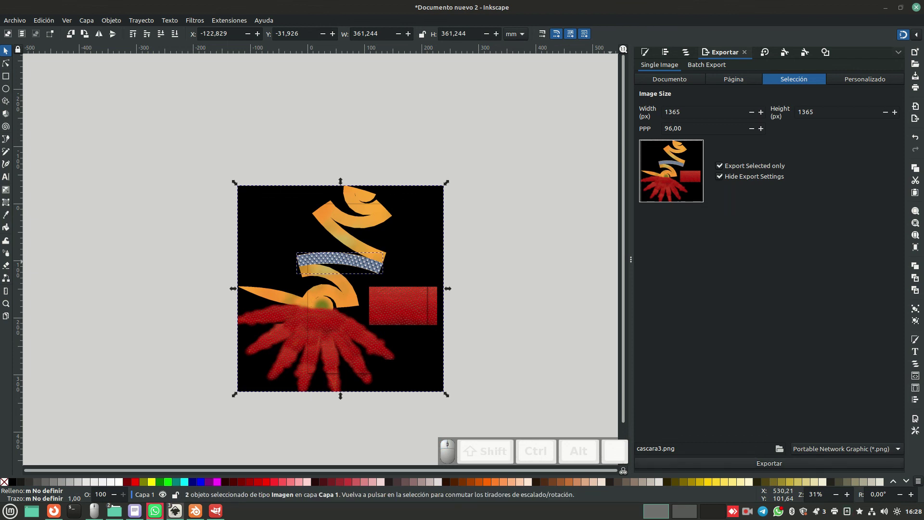
left_click(715, 463)
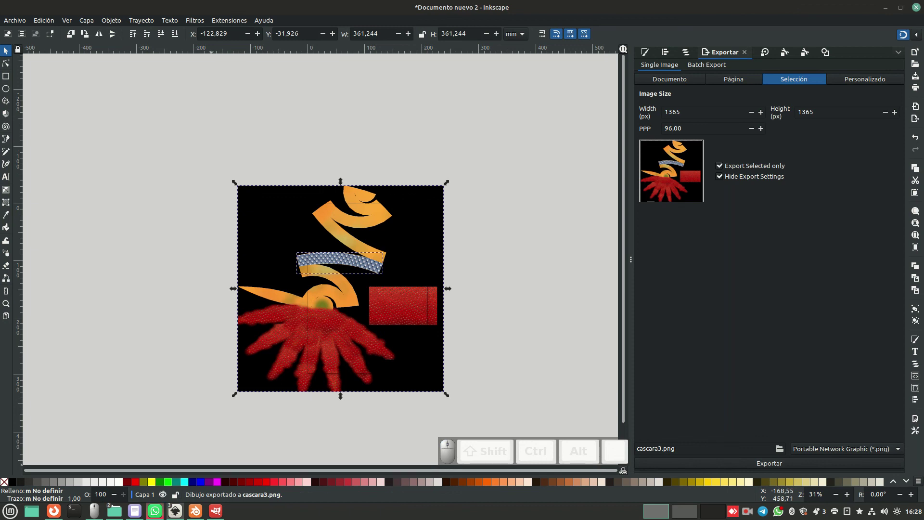
Switch to Blender and reload cascara3.png from disk in the UV editor.
left_click(196, 511)
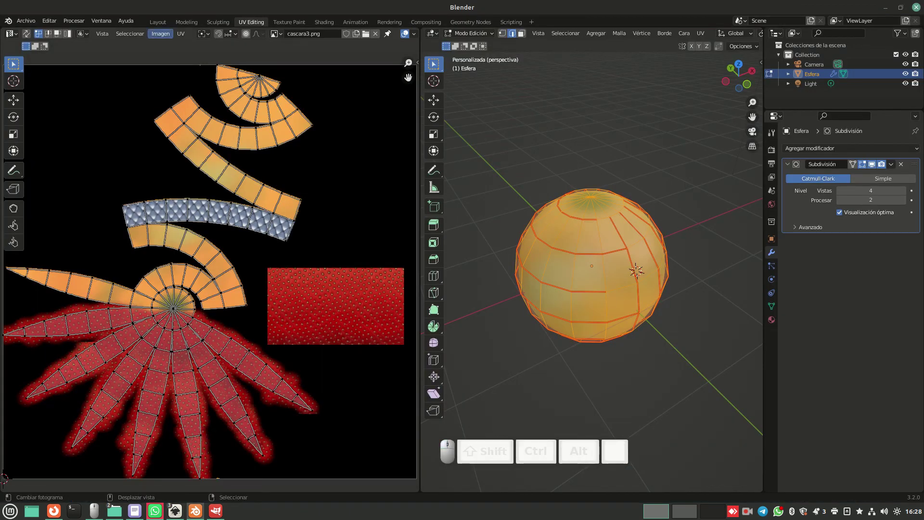
left_click(160, 33)
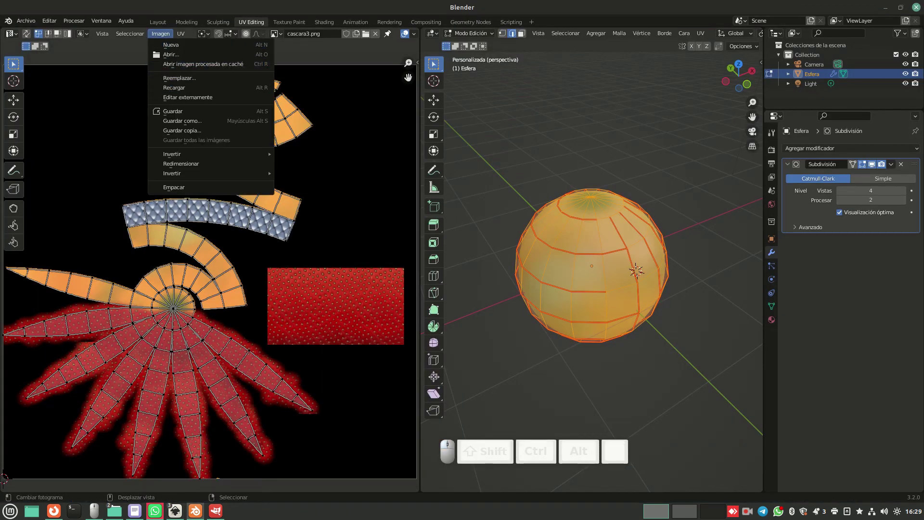
left_click(175, 88)
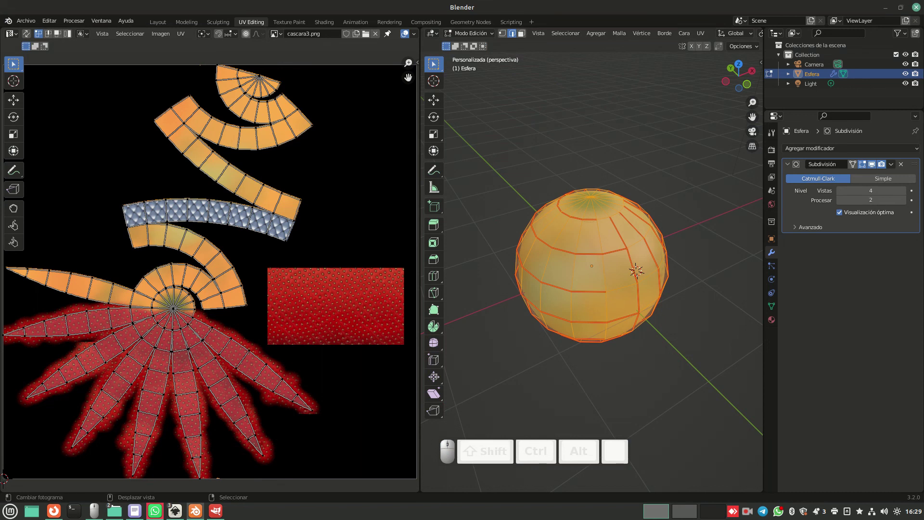
Set the base color image of the sphere's Material.001 to cascara3.png.
left_click(771, 320)
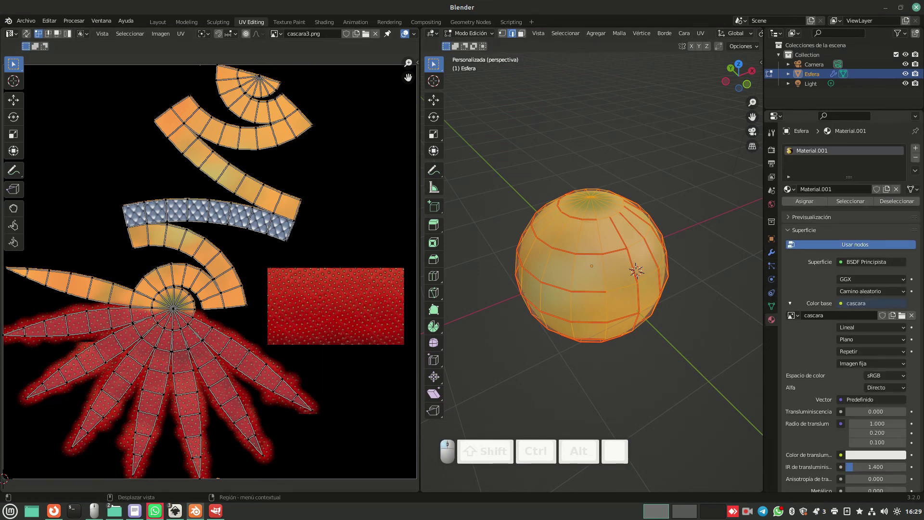
left_click(792, 315)
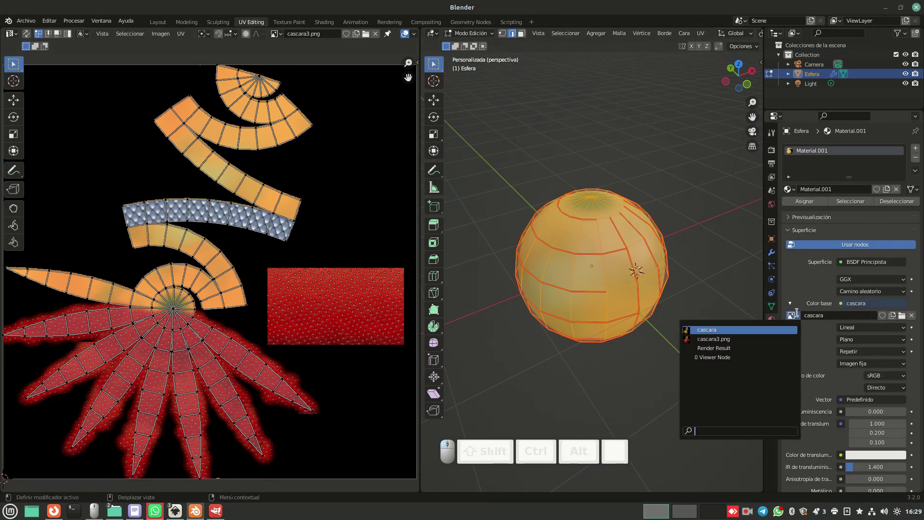
left_click(722, 342)
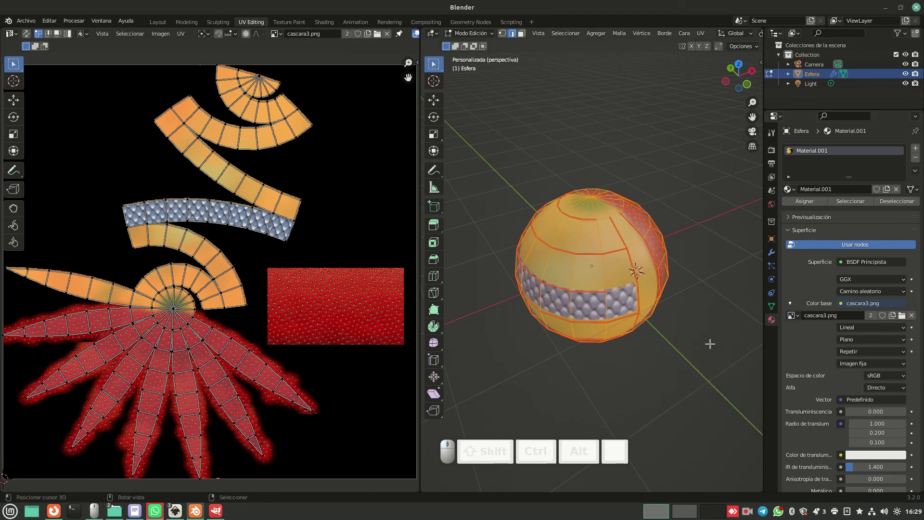
Put the sphere in Object Mode and inspect the scale band and red scaled area from several sides.
mouse_move(670, 313)
middle_mouse_down()
mouse_move(493, 269)
mouse_move(573, 304)
mouse_move(694, 305)
mouse_move(445, 284)
mouse_move(717, 279)
mouse_move(676, 305)
middle_mouse_up()
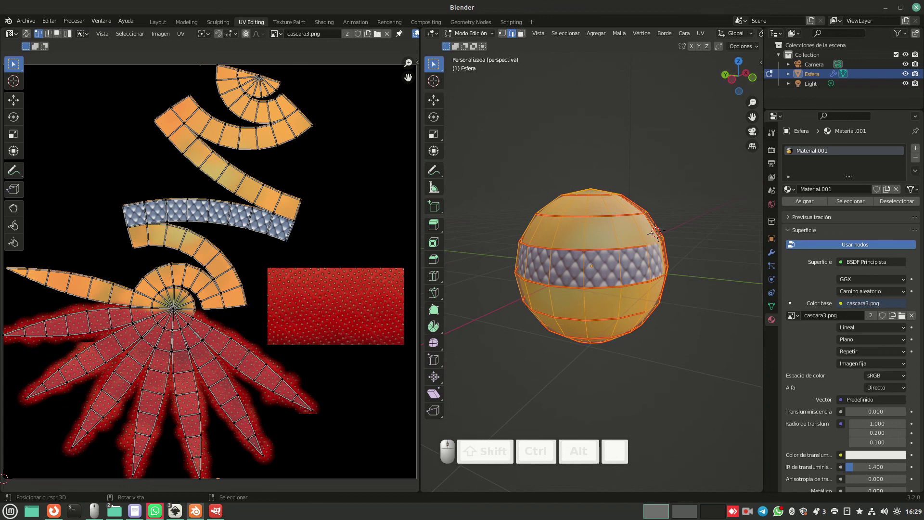
left_click(471, 33)
left_click(473, 44)
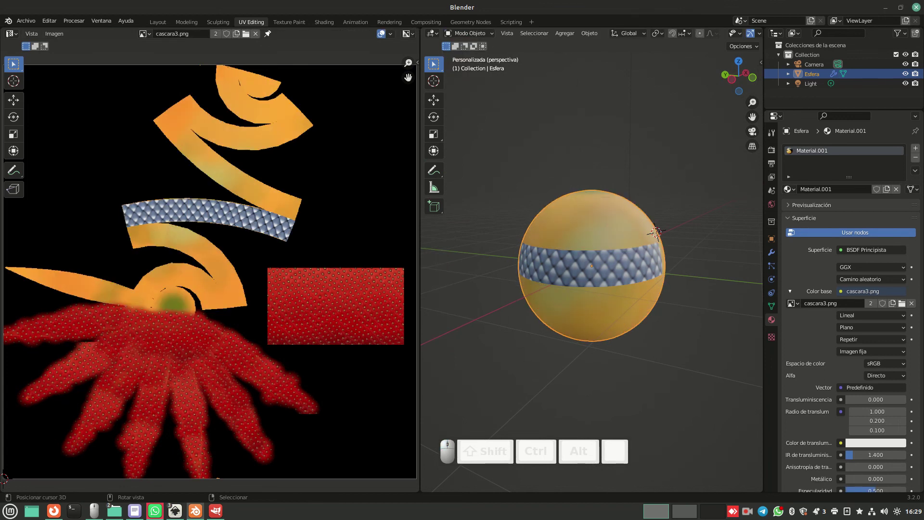
middle_click_drag(500, 270, 696, 284)
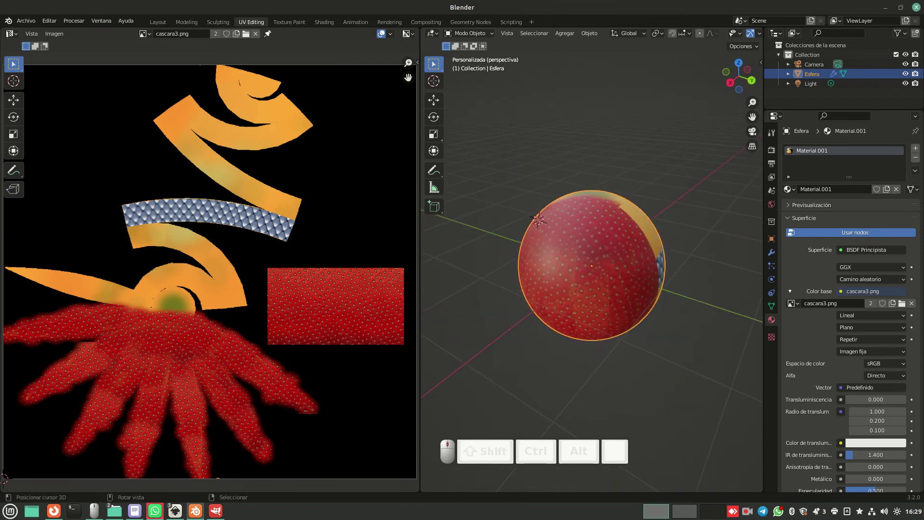
middle_click_drag(597, 284, 517, 264)
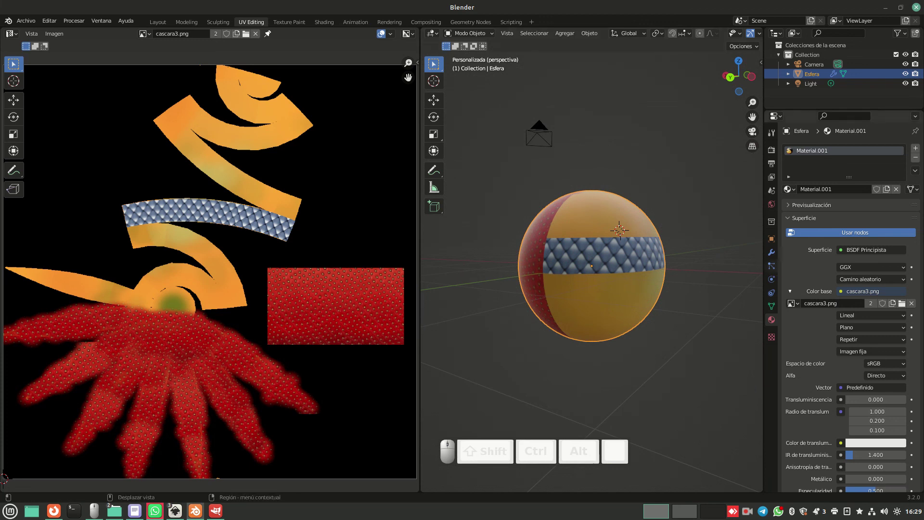
Set the render level of the sphere's Subdivision modifier to 6.
left_click(772, 252)
left_click(902, 201)
left_click(902, 200)
left_click(902, 200)
left_click(902, 200)
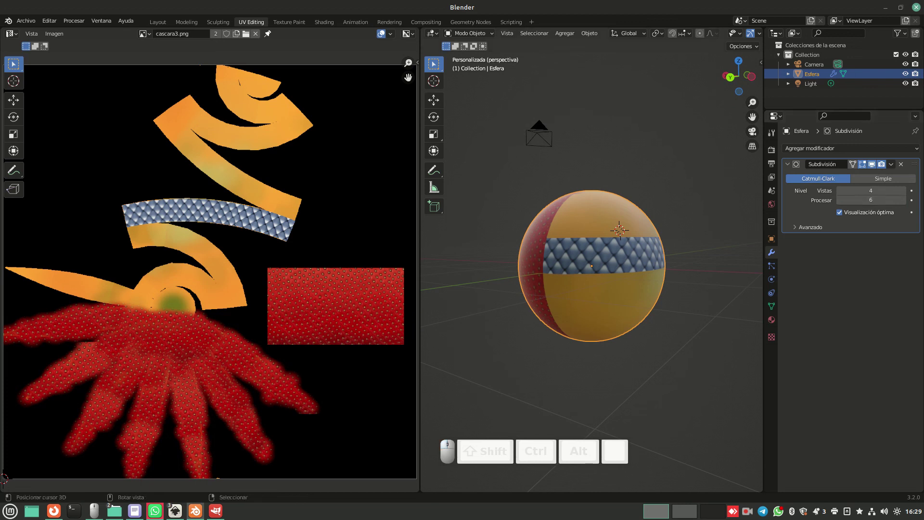
Lower the viewport level of the sphere's Subdivision modifier to 0.
middle_click_drag(621, 288, 656, 304)
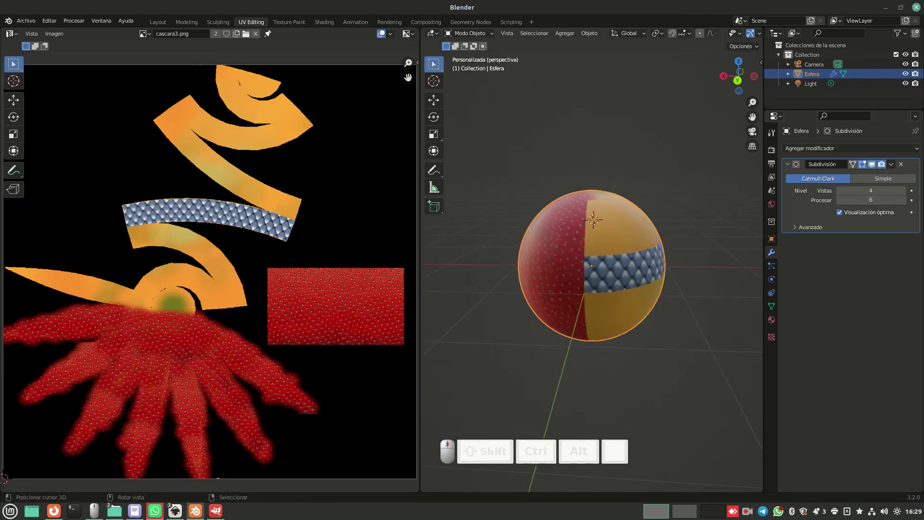
left_click(839, 190)
left_click(839, 191)
left_click(839, 191)
left_click(839, 191)
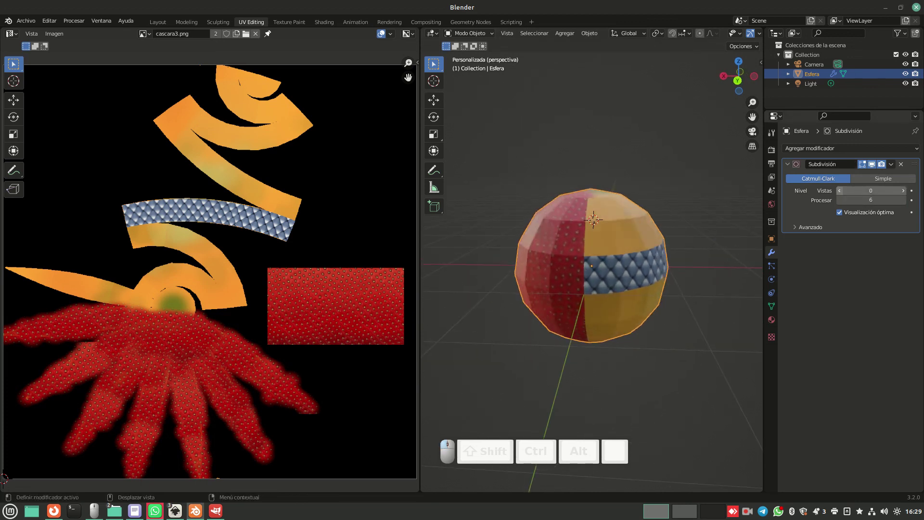
View the scene through the camera and set the camera's focal length to about 91 mm.
middle_click_drag(655, 303, 536, 309)
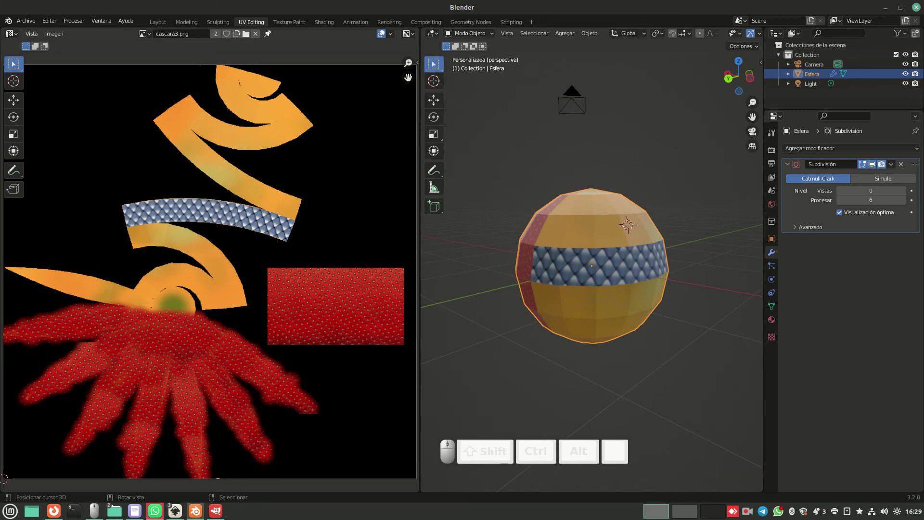
key("KP_0")
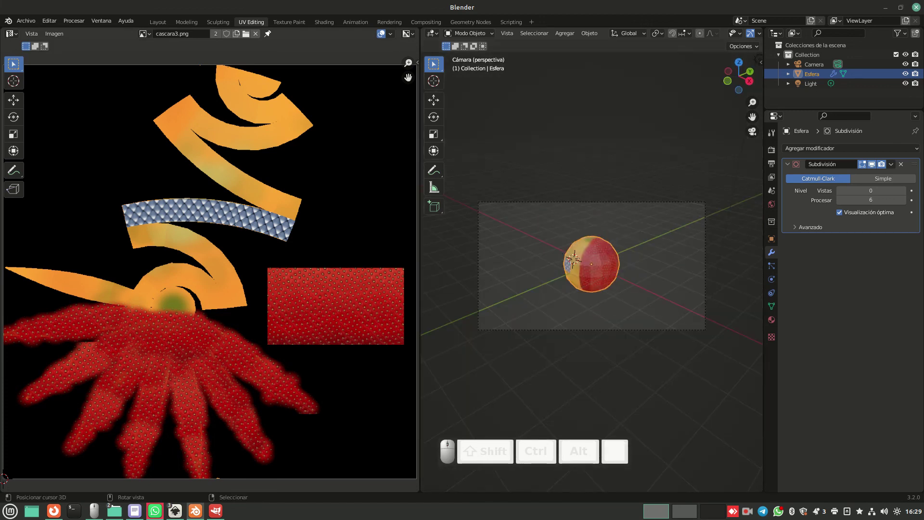
scroll(592, 265, "up", 3)
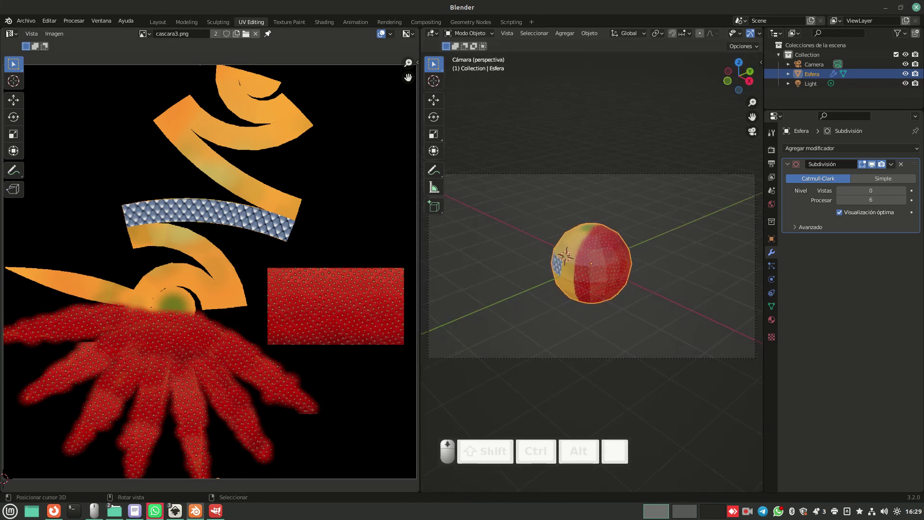
right_click(755, 231)
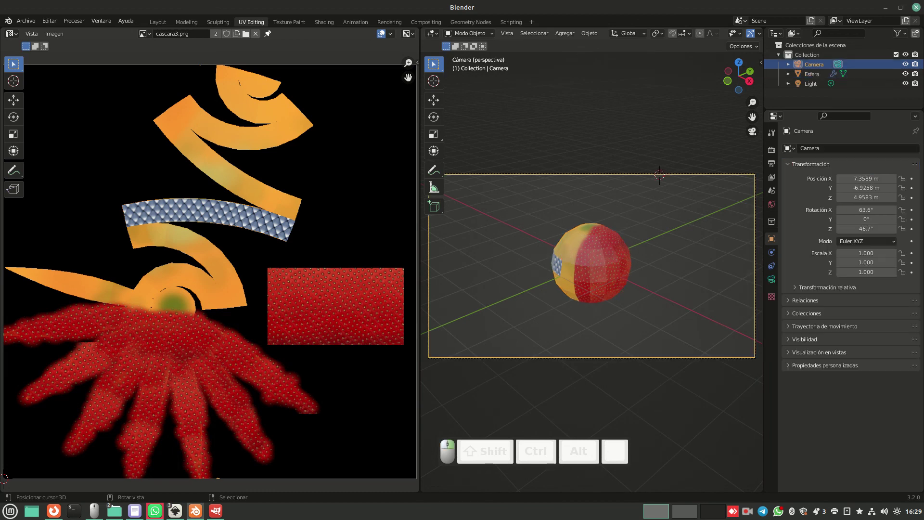
left_click(772, 279)
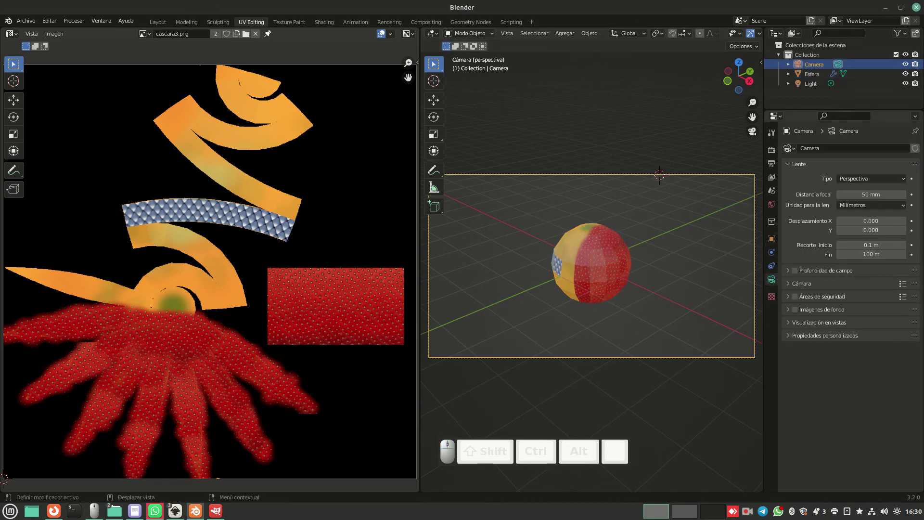
left_click_drag(859, 194, 879, 194)
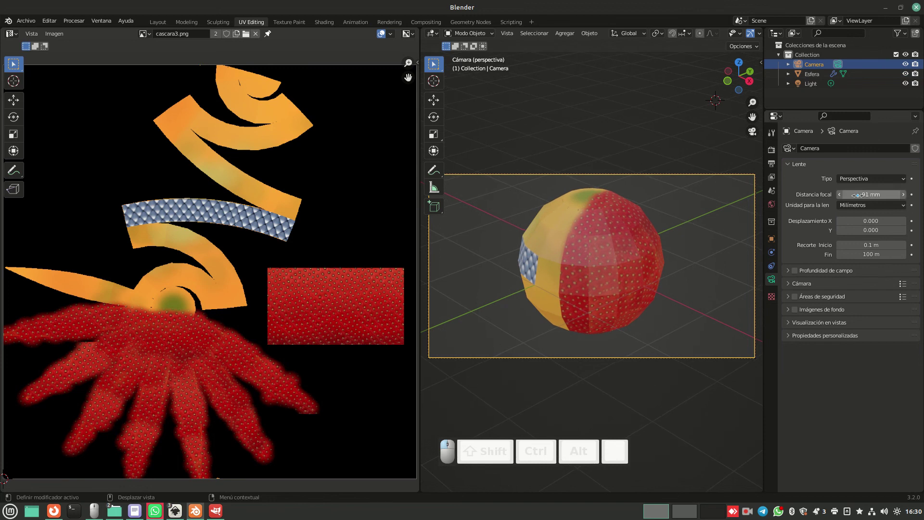
Rotate the sphere about the global Z axis, finishing with about -24°, so the red area and scale band both face the camera.
right_click(631, 247)
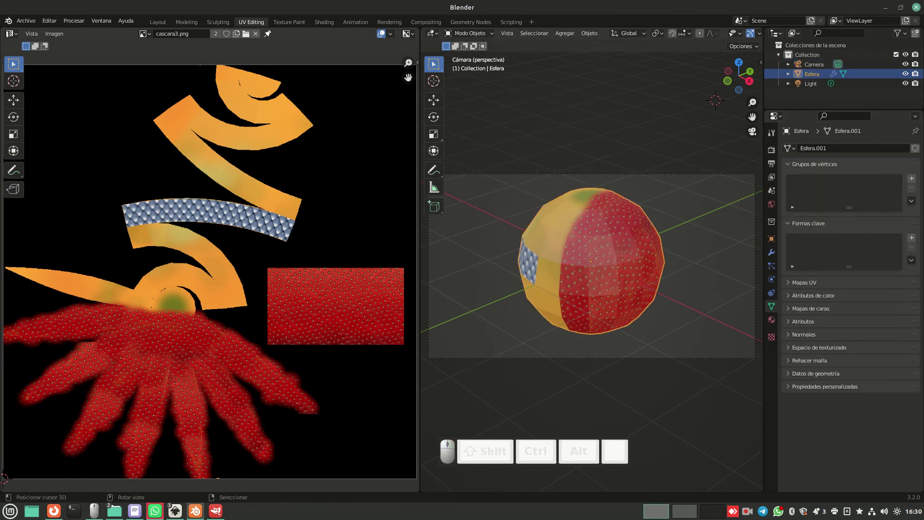
key("r")
key("z")
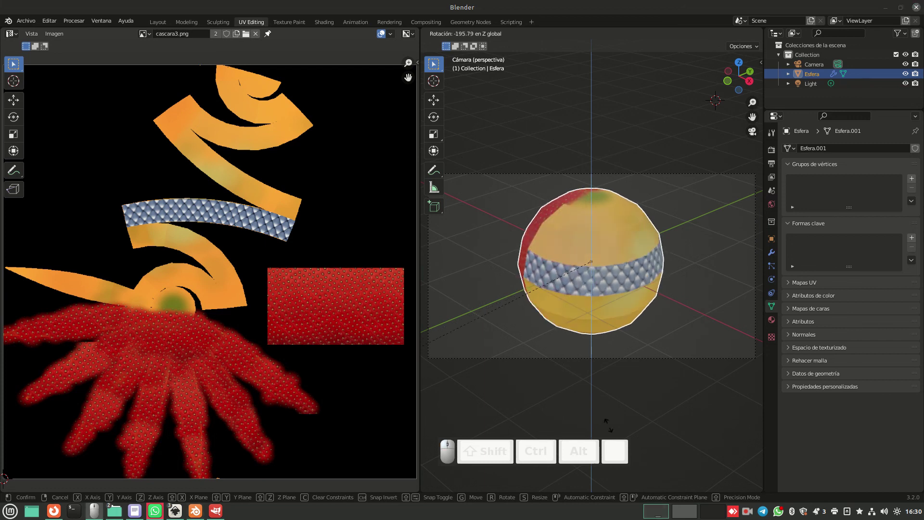
left_click(698, 435)
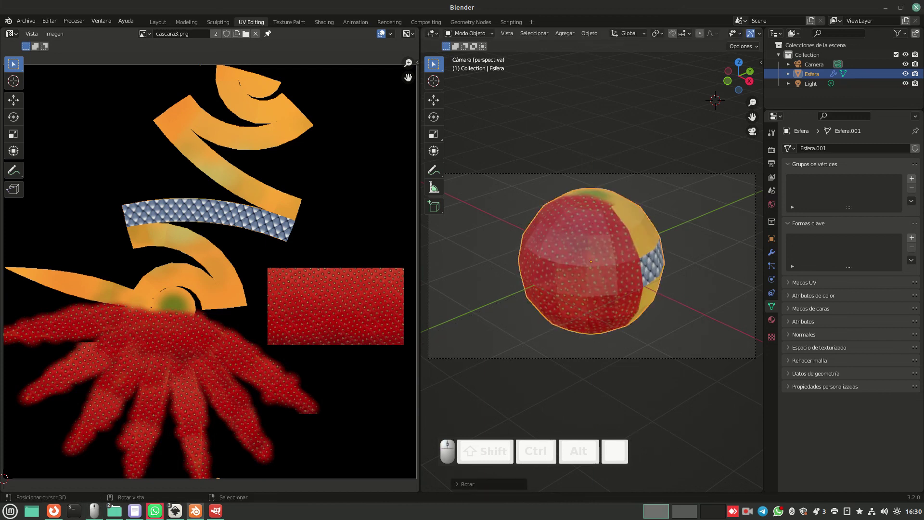
key("r")
key("z")
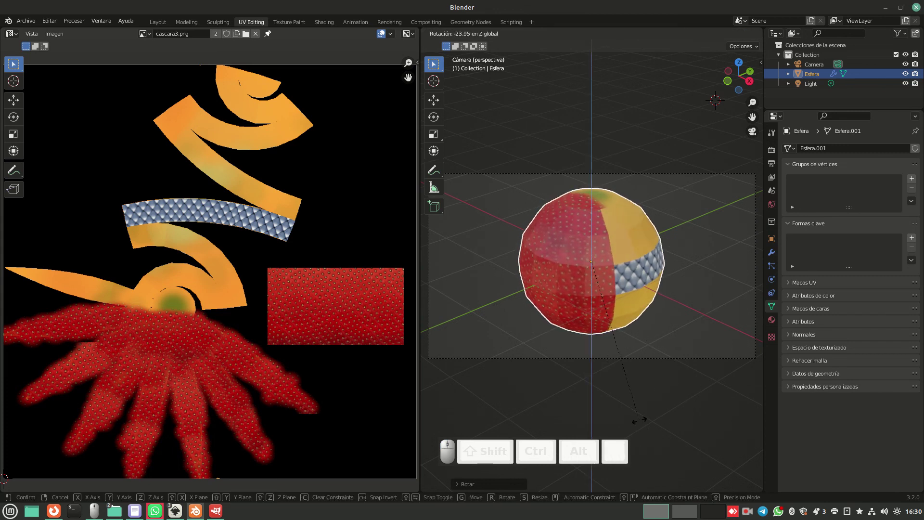
left_click(639, 419)
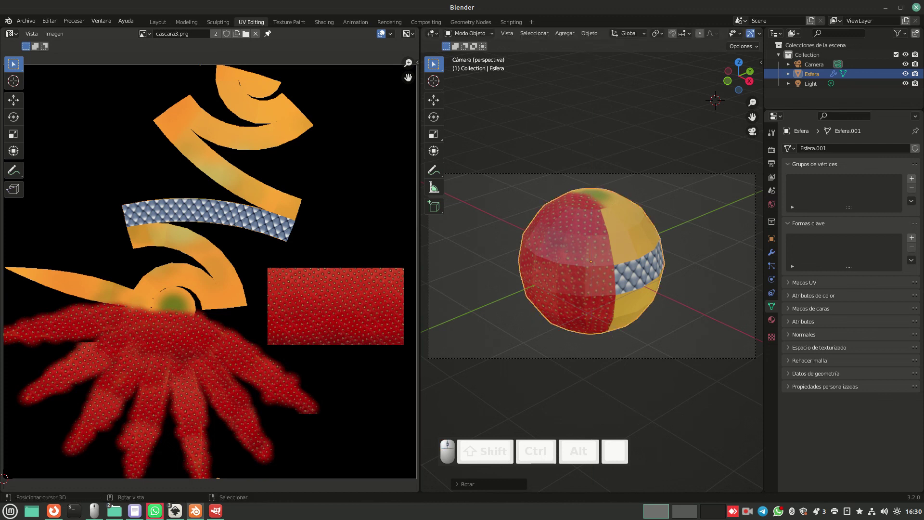
Render the current frame and save the image as esfera_texturas.png in the Imágenes folder.
left_click(74, 20)
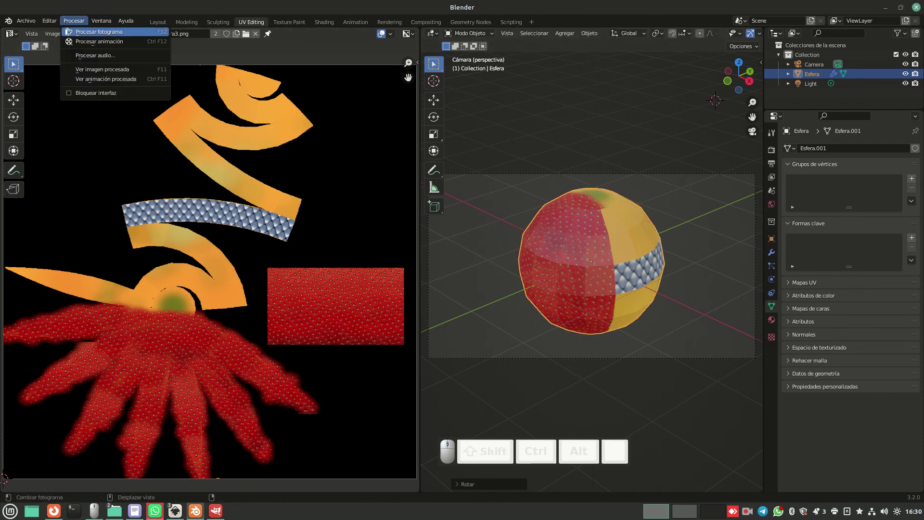
left_click(99, 31)
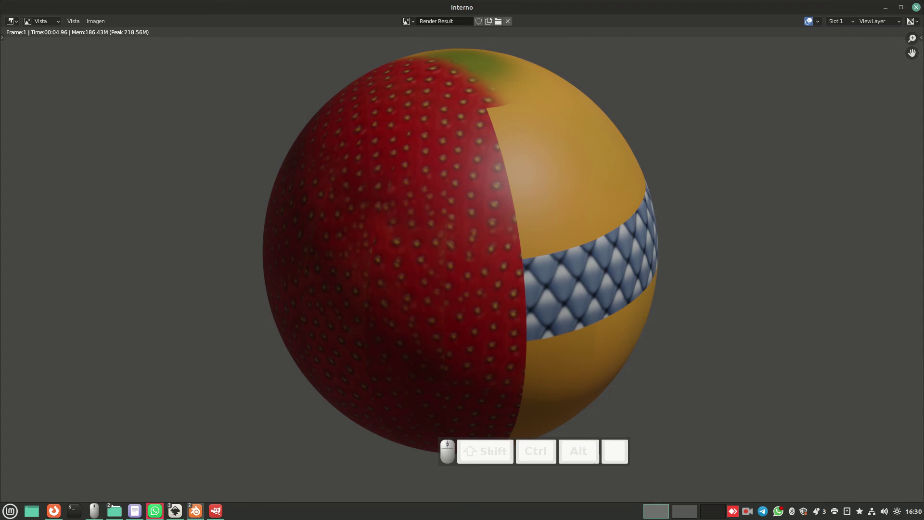
left_click(95, 21)
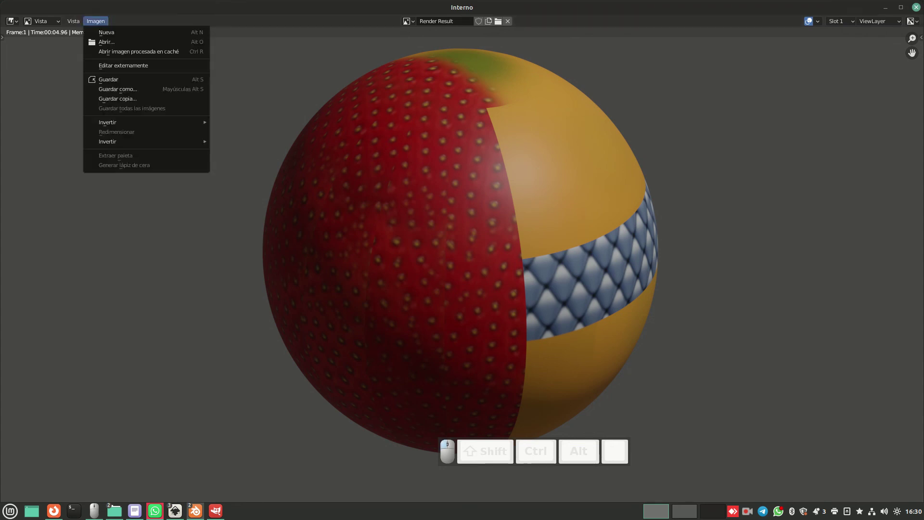
left_click(118, 89)
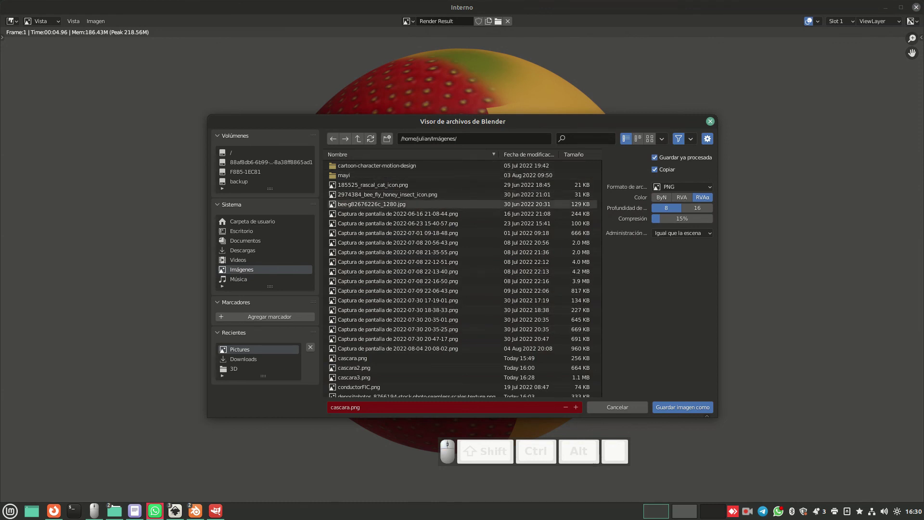
left_click(348, 408)
left_click(350, 407)
left_click_drag(349, 407, 296, 402)
type("esfera")
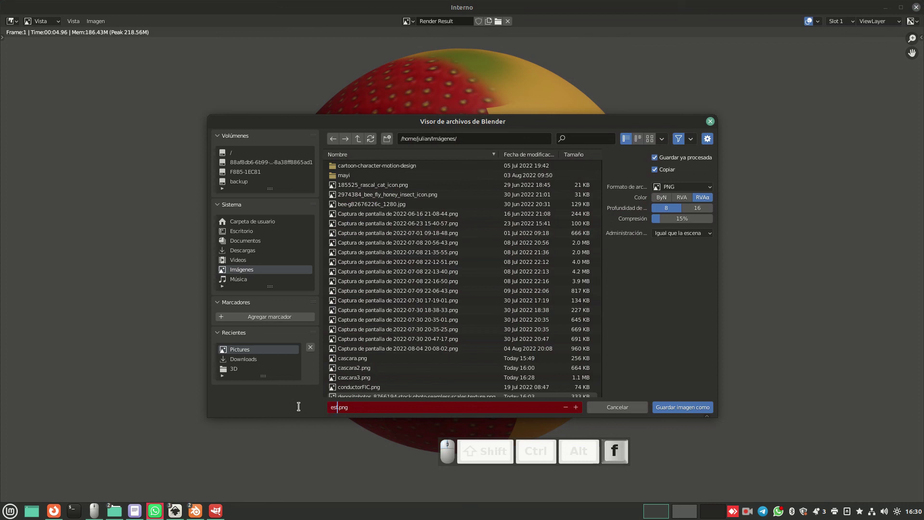
type("_texturas")
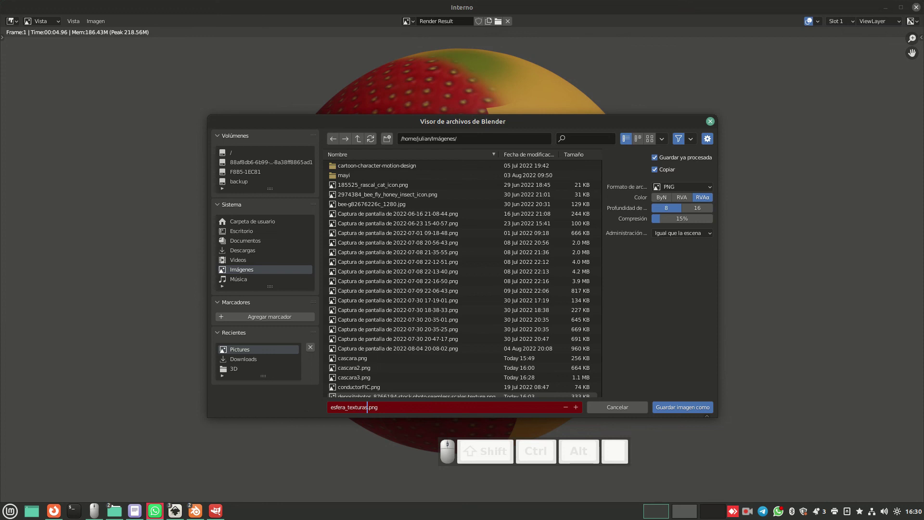
left_click(695, 408)
left_click(695, 408)
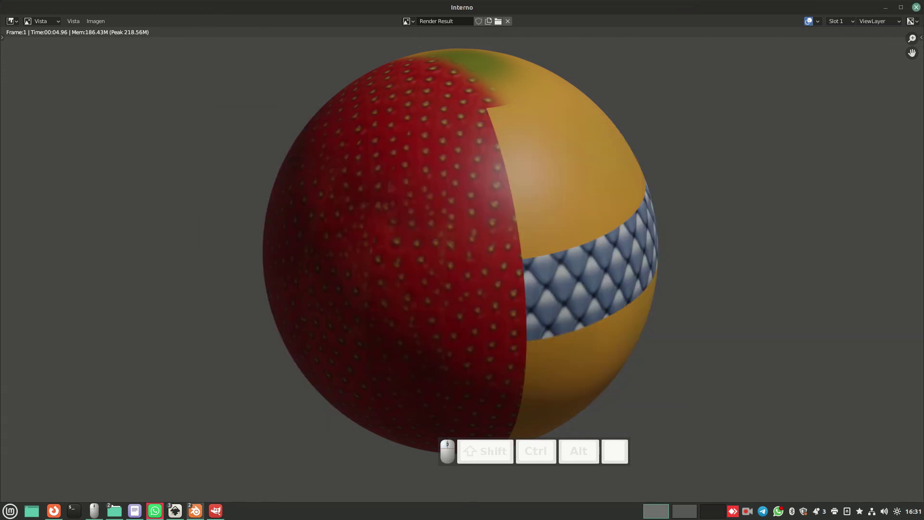
Inspect the rendered sphere's textures at close and distant zoom, and close the render window.
scroll(462, 265, "down", 5)
scroll(462, 265, "up", 6)
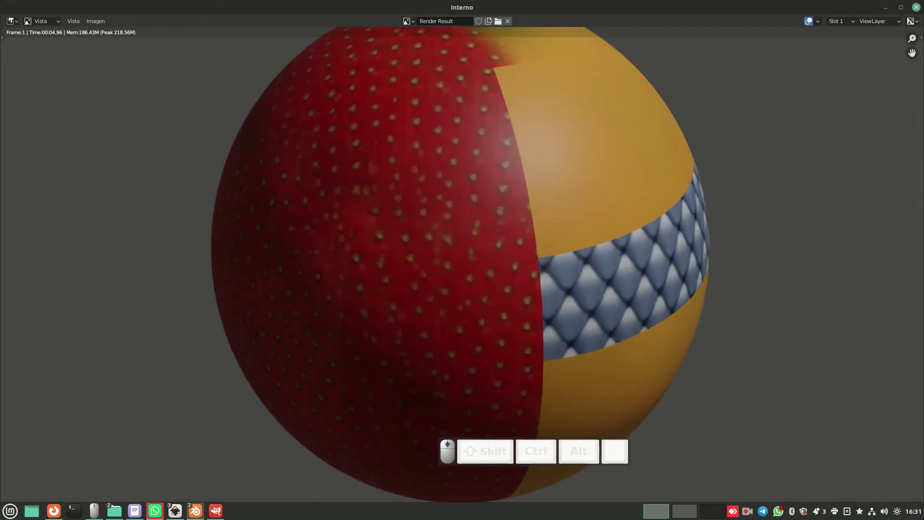
scroll(462, 264, "down", 6)
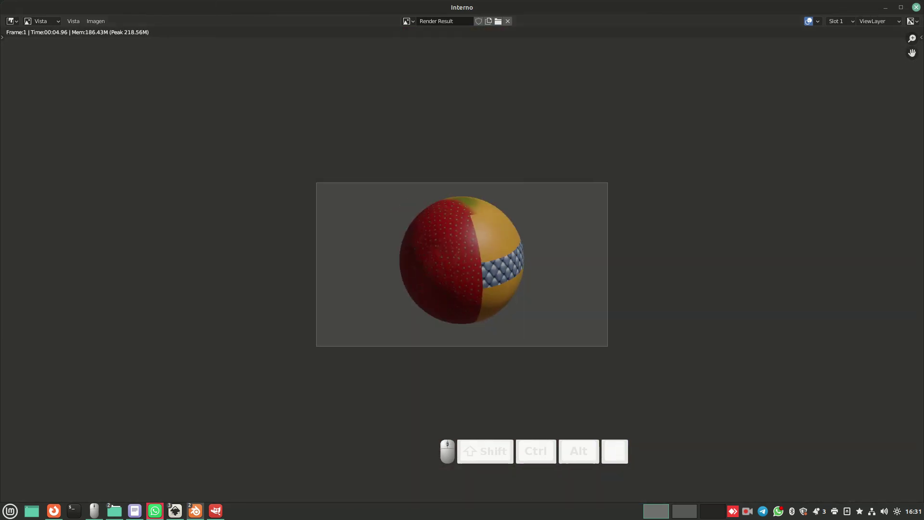
key("Escape")
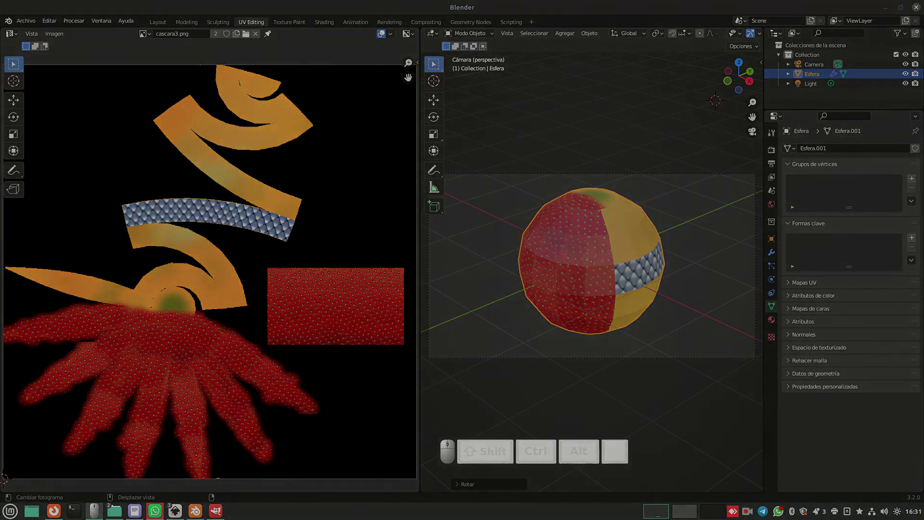
left_click(747, 511)
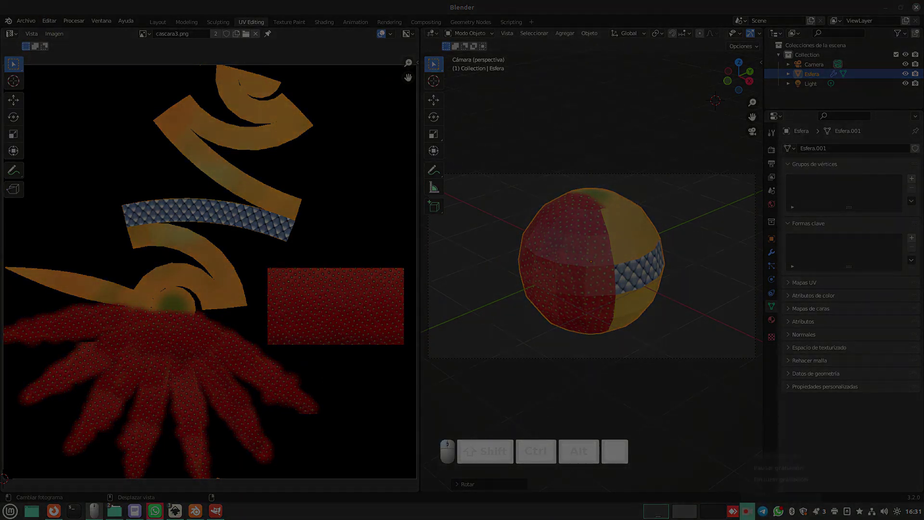